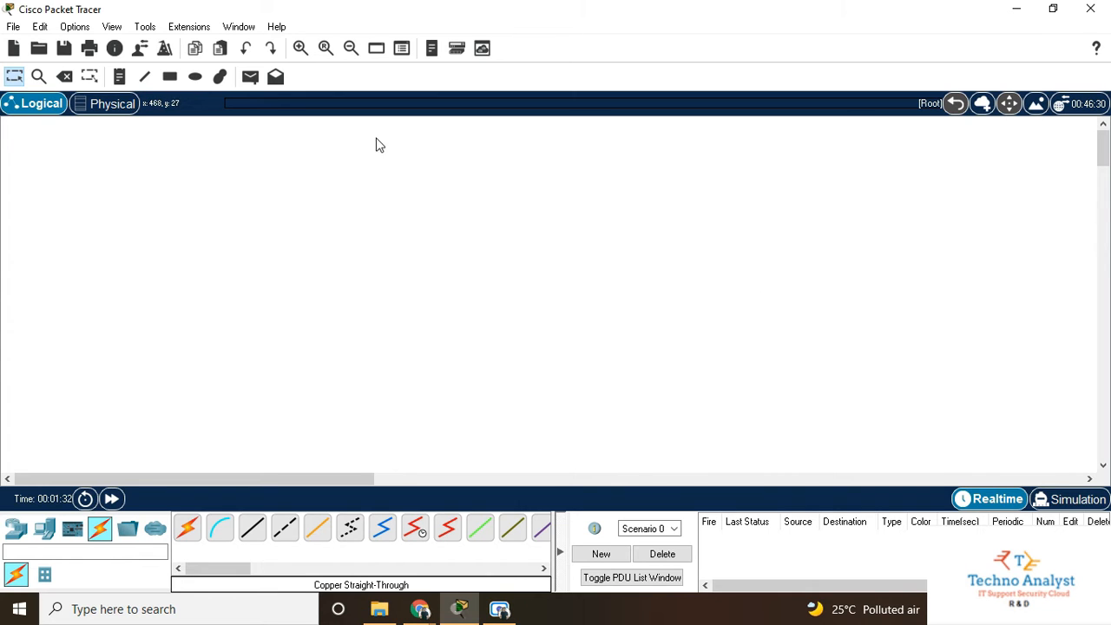
# Step: Open the recently used network file "Vlan vidoe.pkt"
pyautogui.click(15, 27)
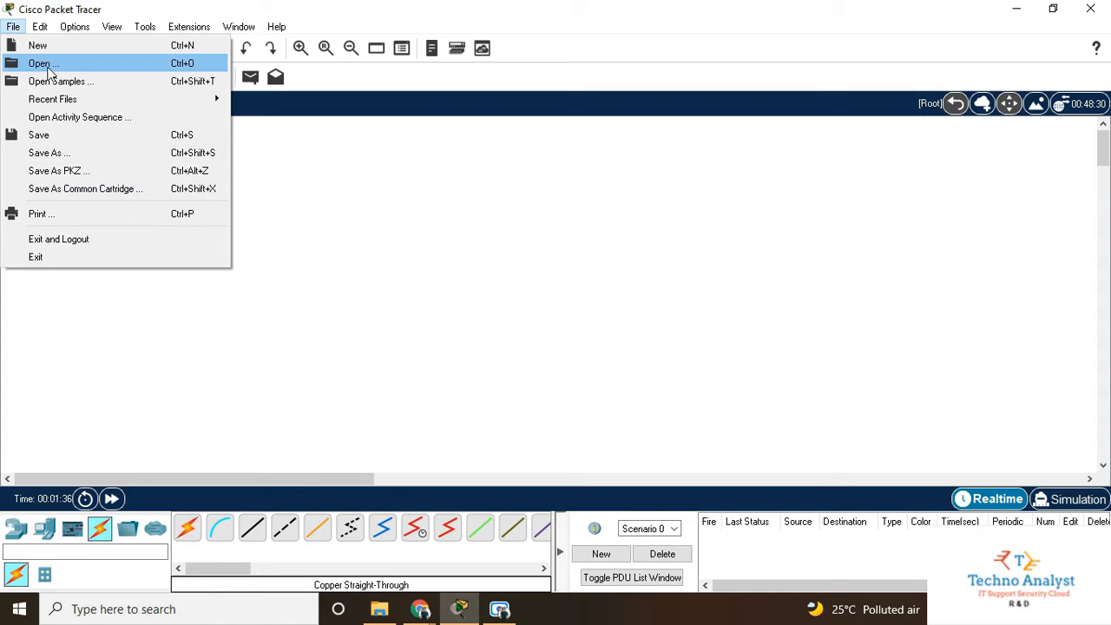
pyautogui.moveTo(77, 101)
pyautogui.click(299, 116)
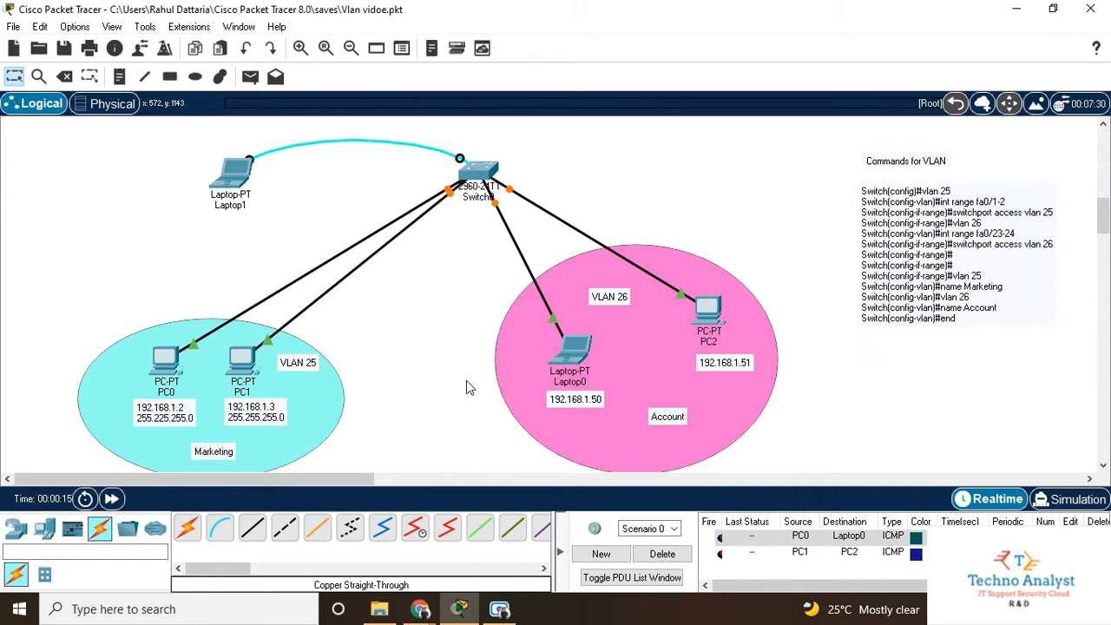
# Step: Delete the VLAN command listing note and its "Commands for VLAN" heading from the workspace
pyautogui.click(64, 76)
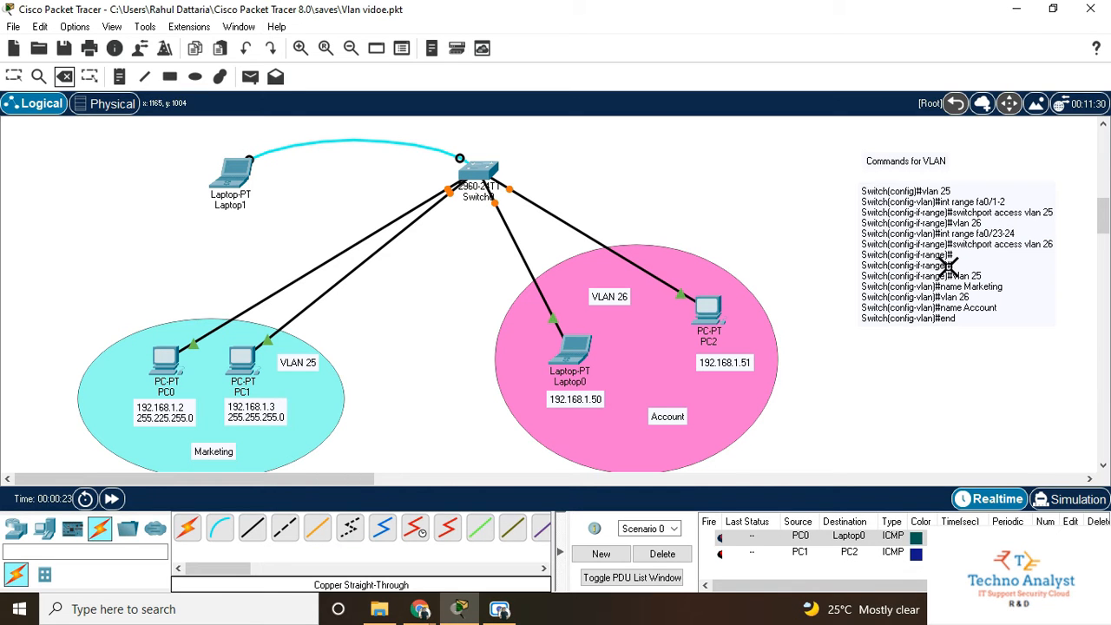
pyautogui.click(949, 265)
pyautogui.click(557, 323)
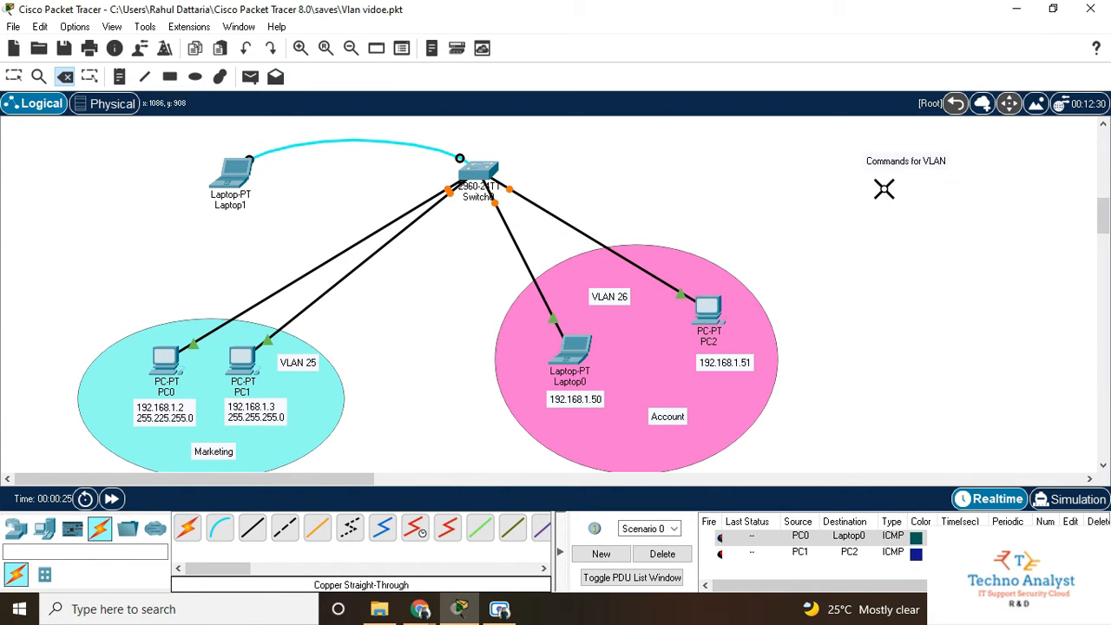
pyautogui.click(888, 162)
pyautogui.click(557, 323)
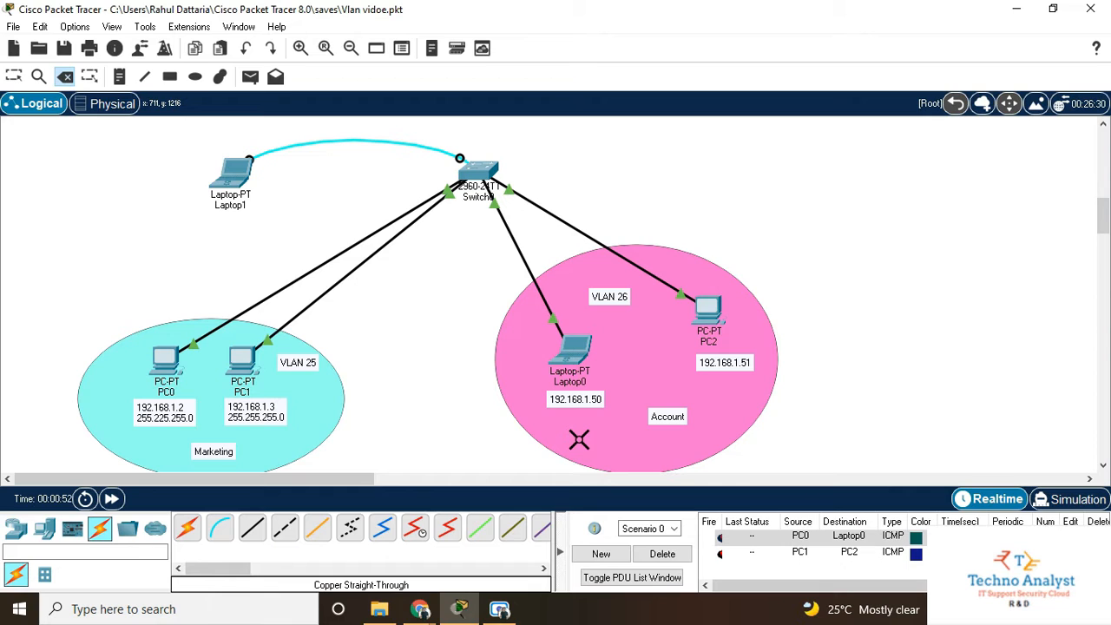
pyautogui.press('Escape')
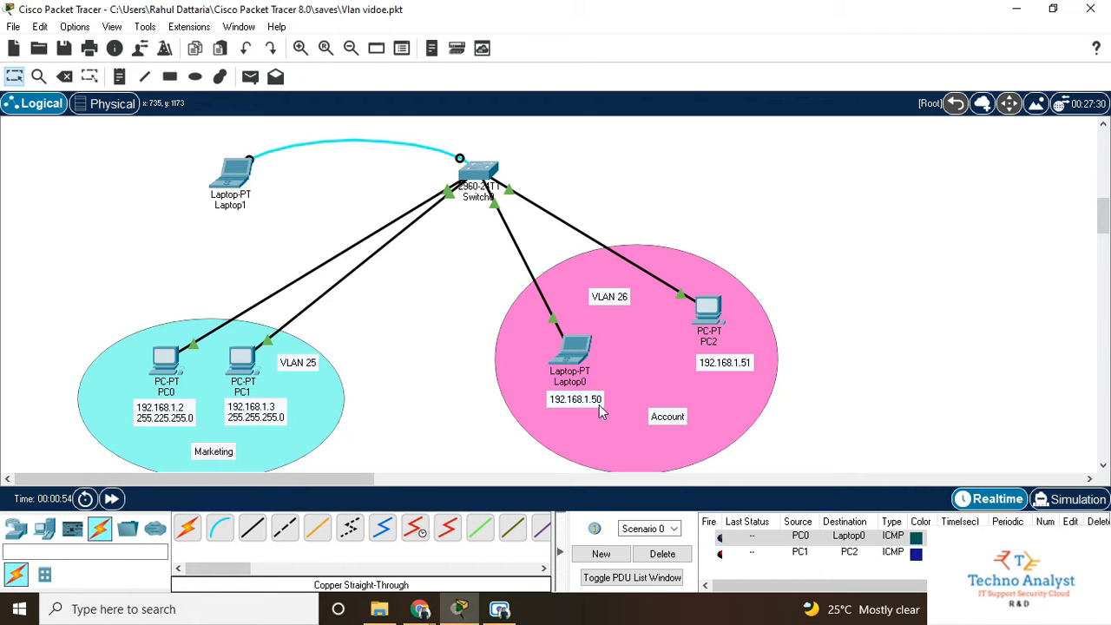
# Step: Change the address note under Laptop0 to 10.0.0.2 with 255.0.0.0 on a second line
pyautogui.click(596, 401)
pyautogui.moveTo(613, 400); pyautogui.dragTo(493, 390)
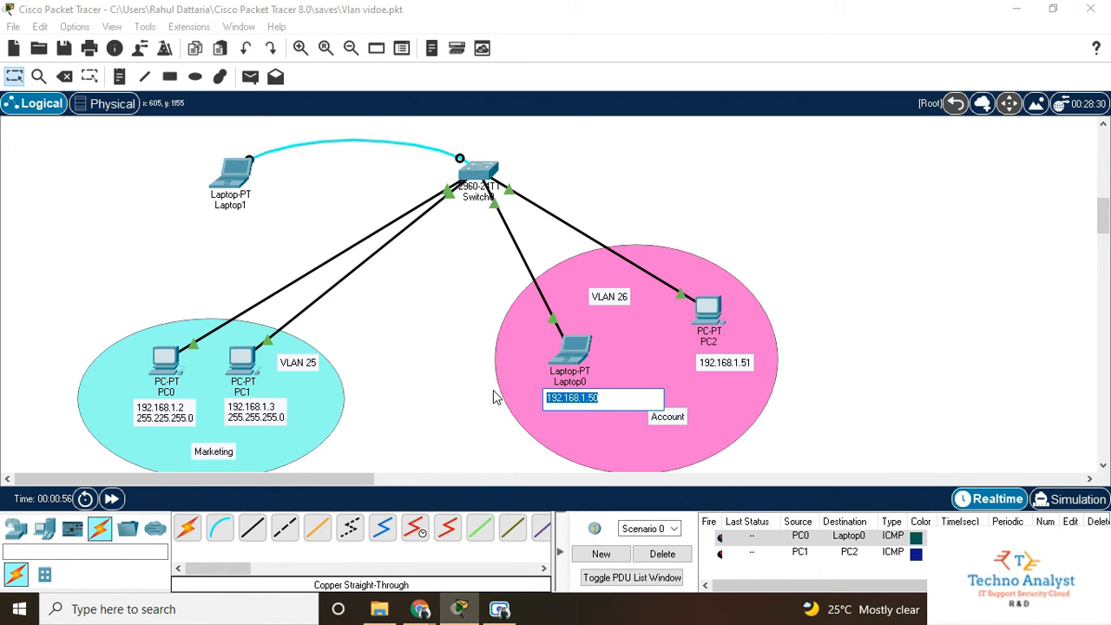
pyautogui.write('1.')
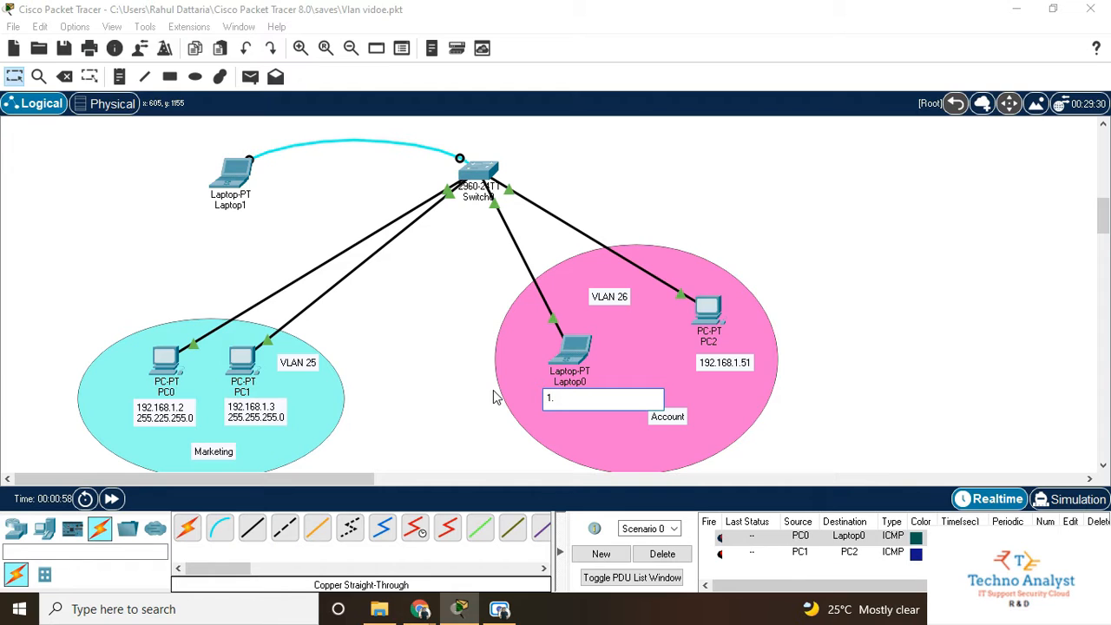
pyautogui.press('BackSpace')
pyautogui.write('0.0.0.2')
pyautogui.press('Return')
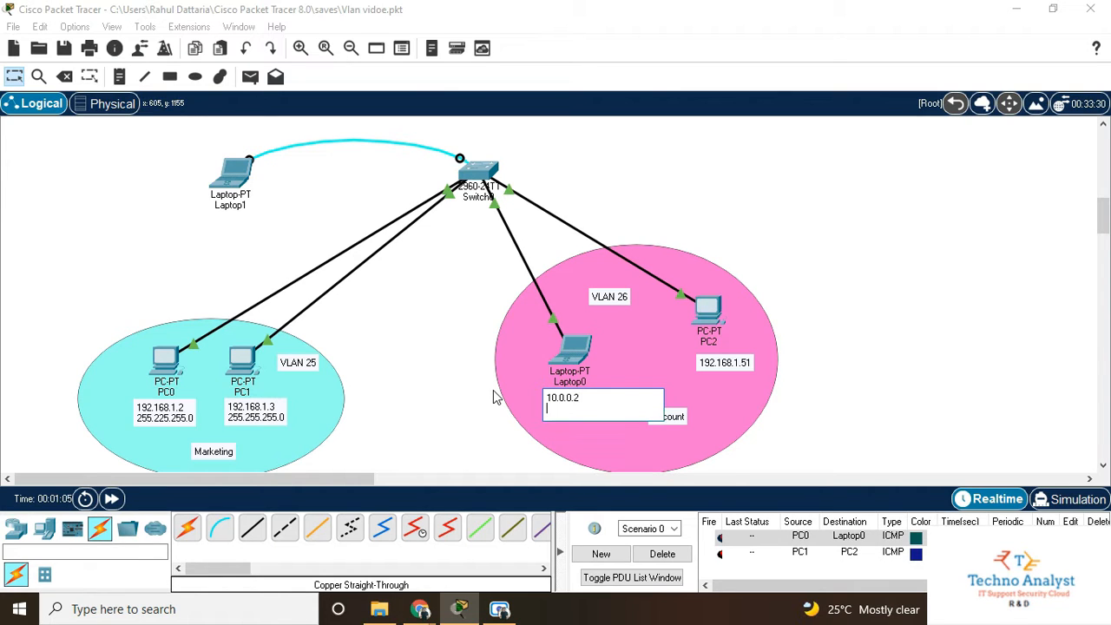
pyautogui.write('255.0.0.0')
pyautogui.click(662, 373)
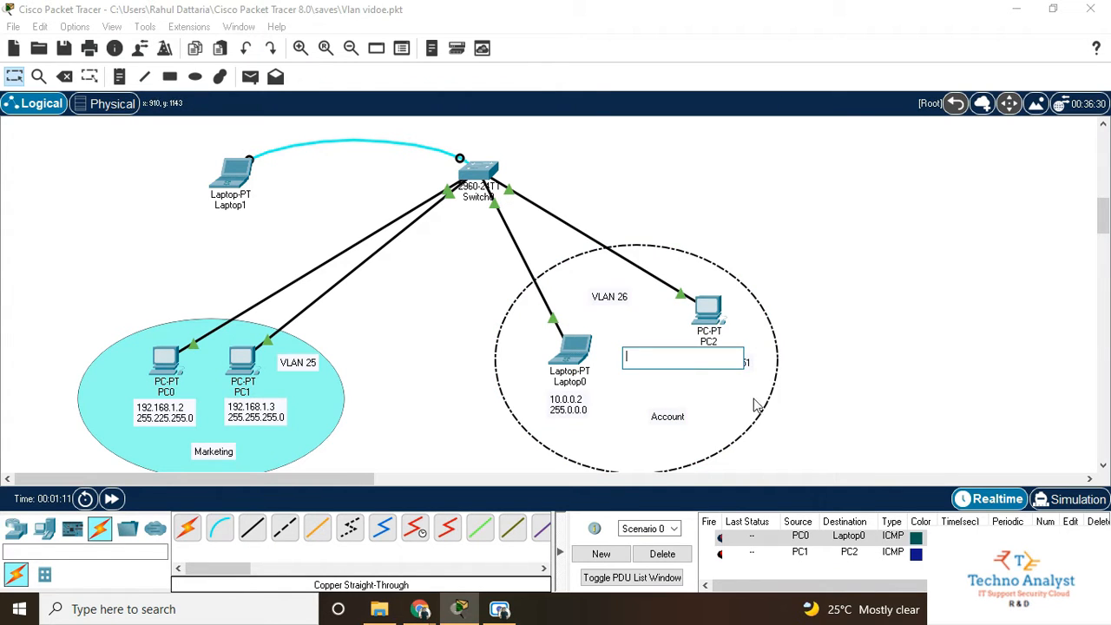
pyautogui.click(814, 430)
# Step: Change the address note under PC2 to 10.0.0.3 with 255.0.0.0 on a second line
pyautogui.click(737, 360)
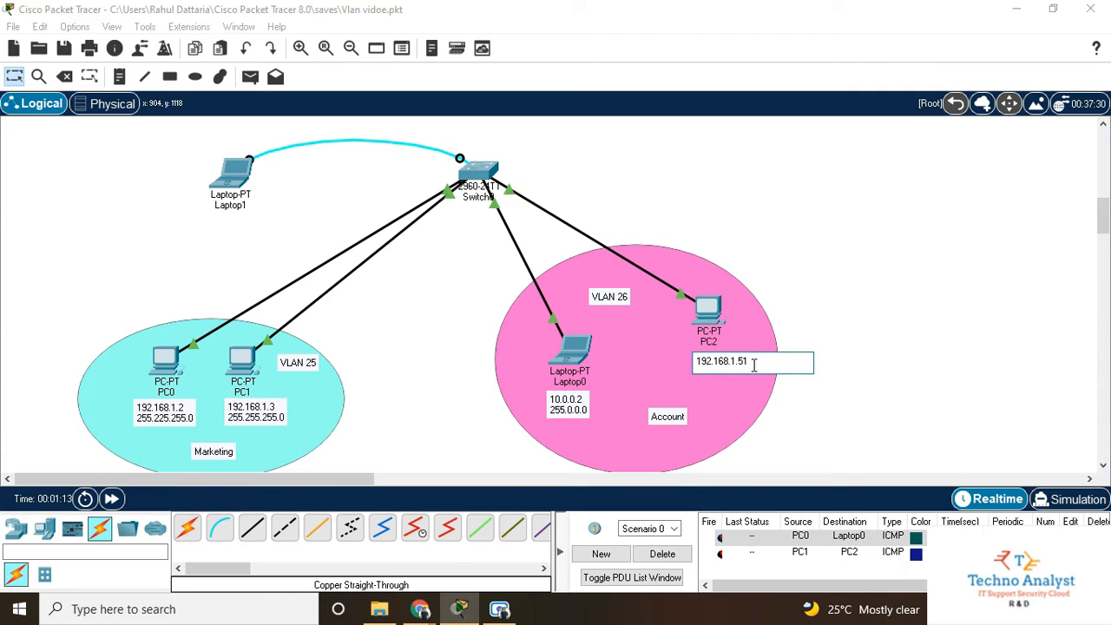
pyautogui.moveTo(748, 361); pyautogui.dragTo(692, 363)
pyautogui.write('10.0.0.3')
pyautogui.press('Return')
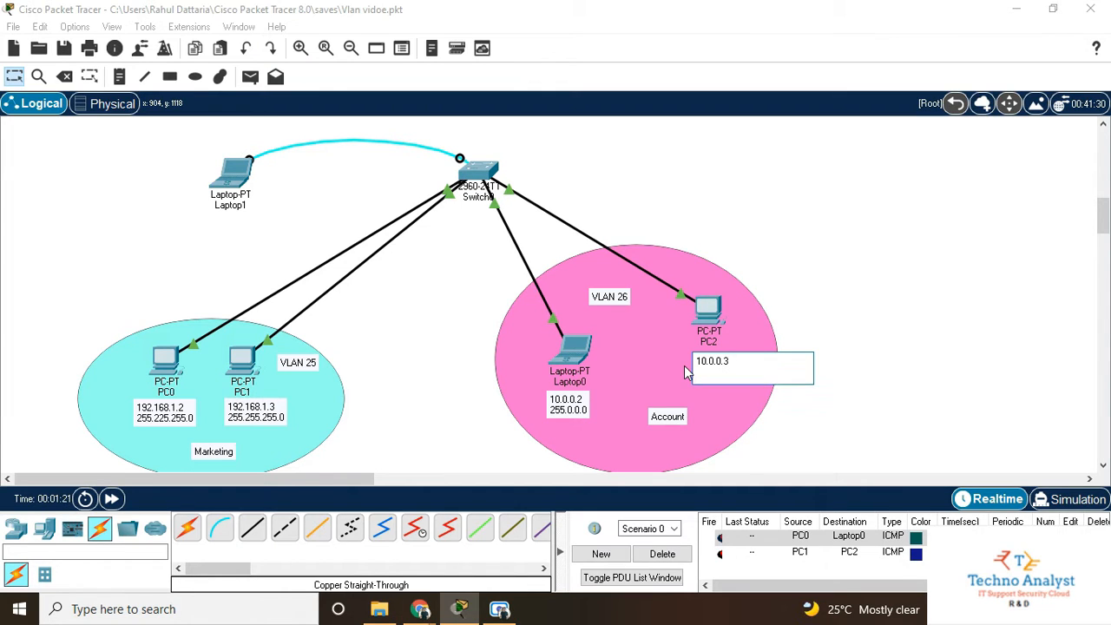
pyautogui.write('255.0.0.0')
pyautogui.click(788, 331)
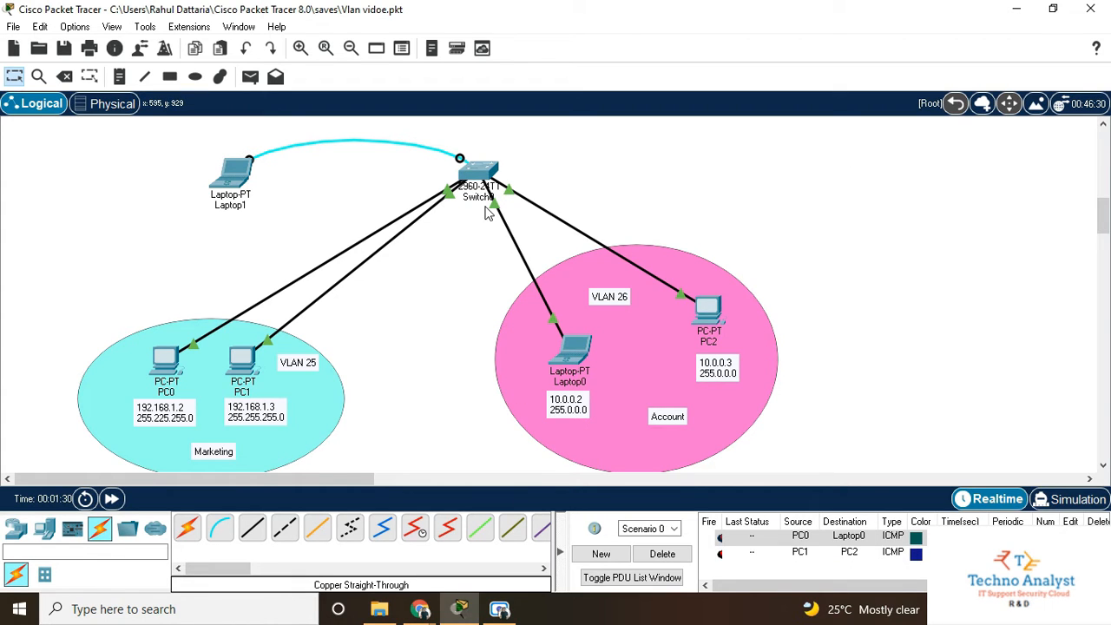
# Step: Configure Laptop0 with the static IPv4 address 10.0.0.2 and subnet mask 255.0.0.0
pyautogui.click(570, 352)
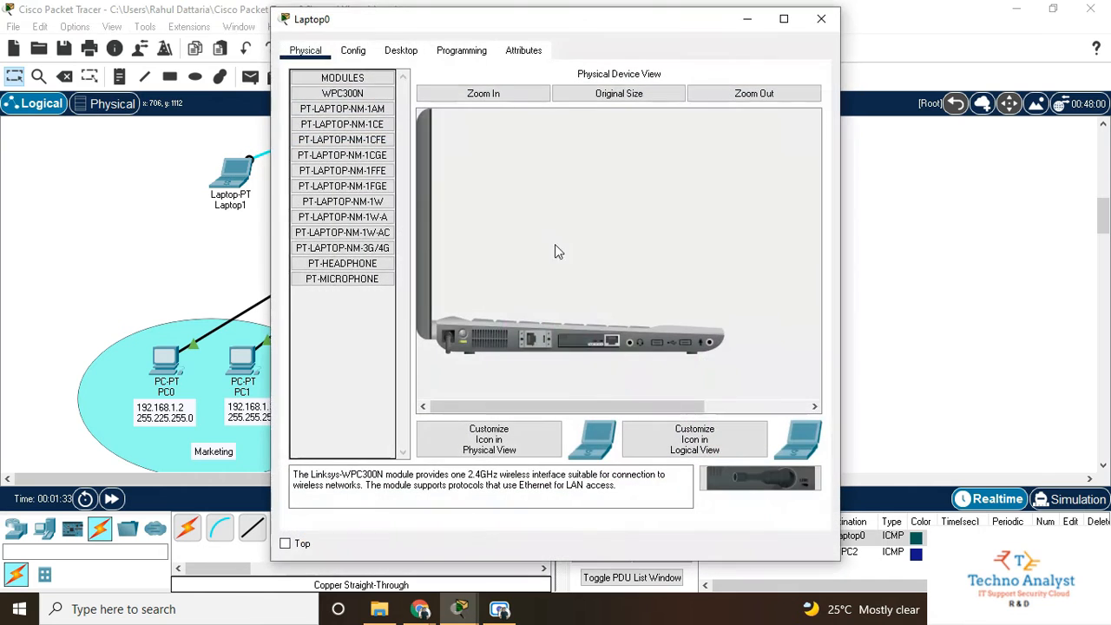
pyautogui.click(404, 51)
pyautogui.click(362, 113)
pyautogui.moveTo(548, 164); pyautogui.dragTo(332, 166)
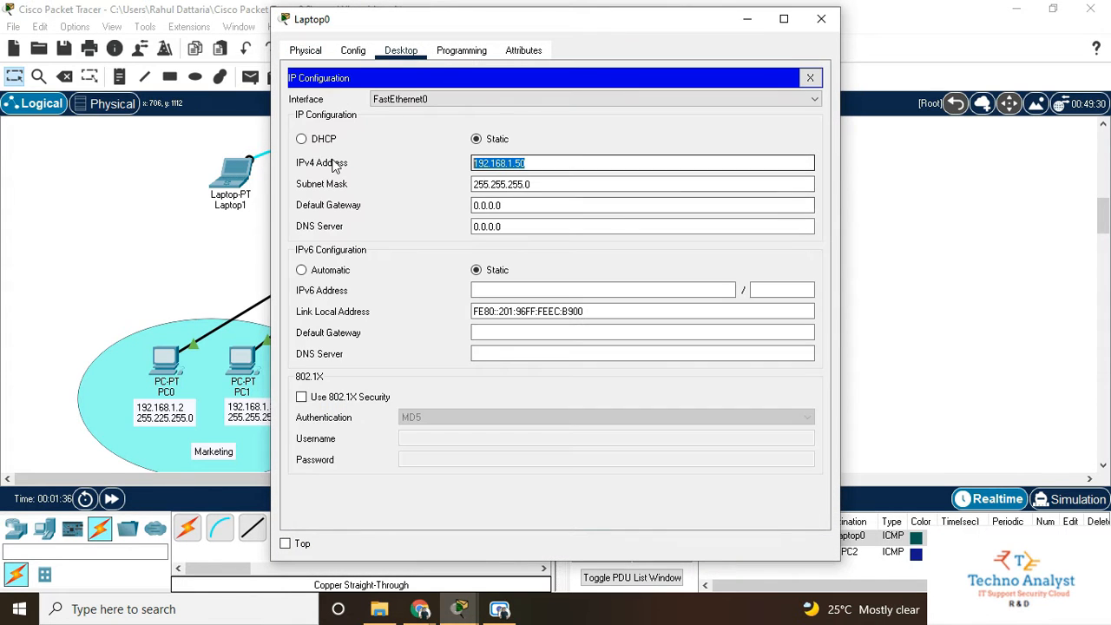
pyautogui.write('10.0.')
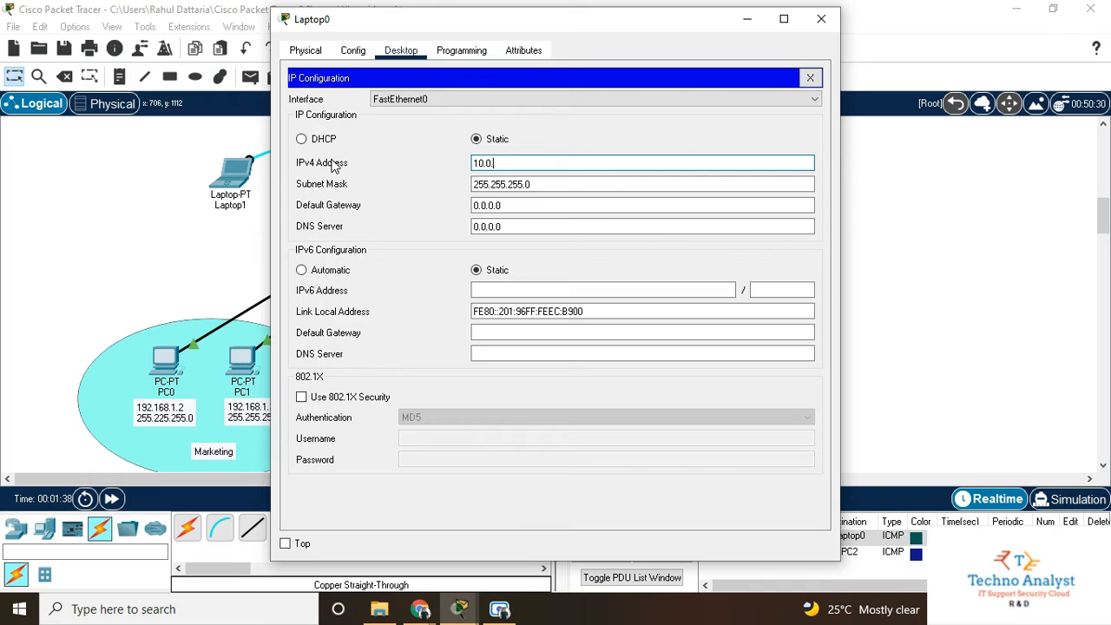
pyautogui.write('0.2')
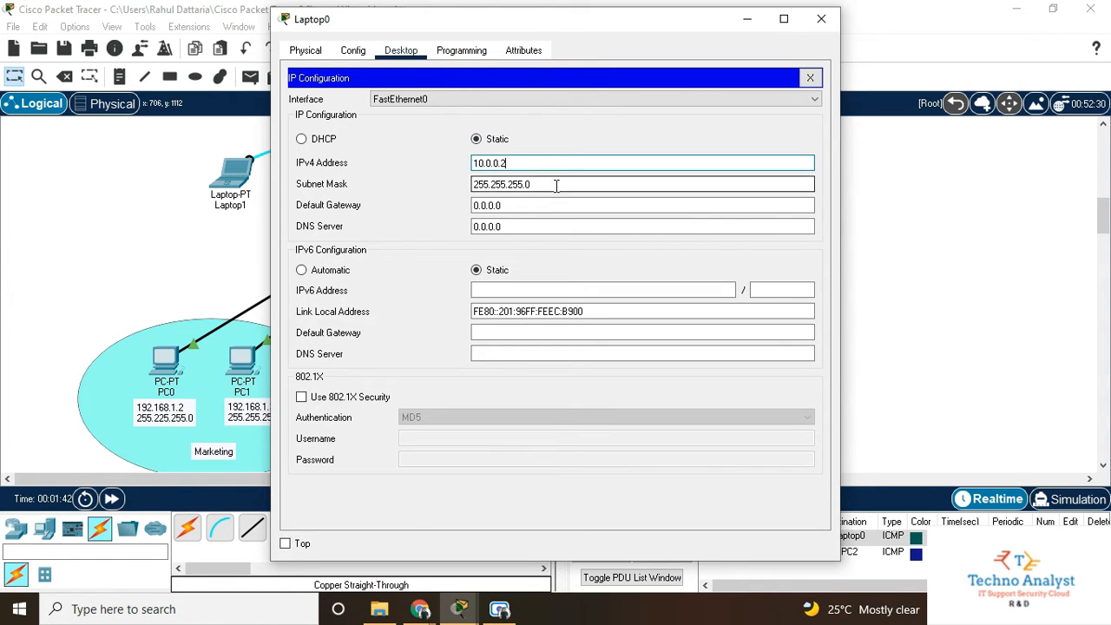
pyautogui.moveTo(555, 183); pyautogui.dragTo(219, 161)
pyautogui.write('255.30')
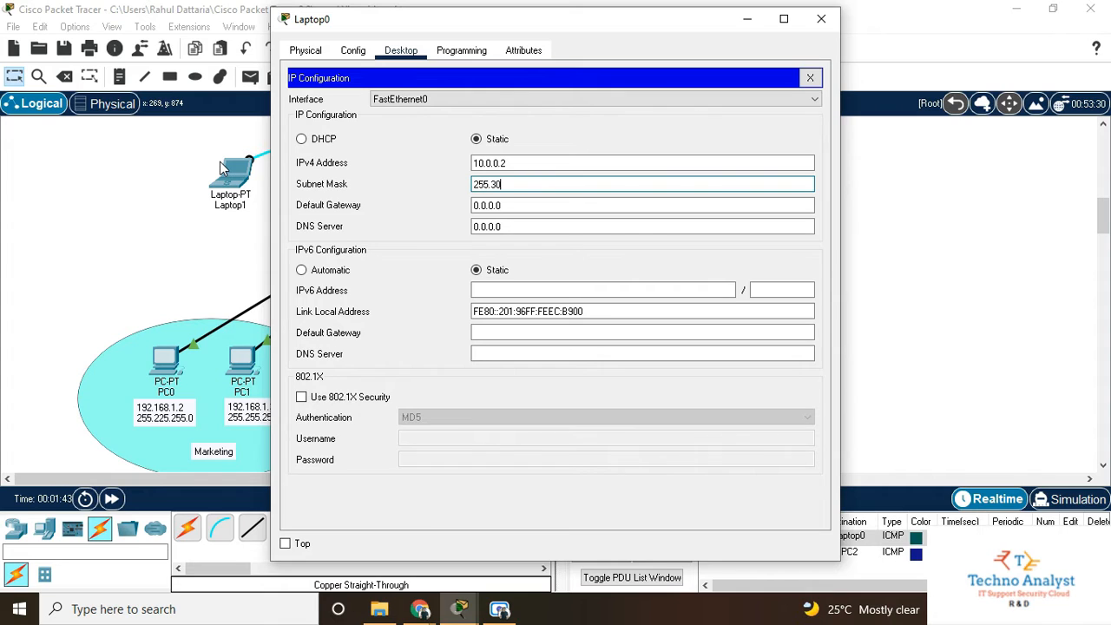
pyautogui.press('BackSpace')
pyautogui.press('BackSpace')
pyautogui.write('0.0.0')
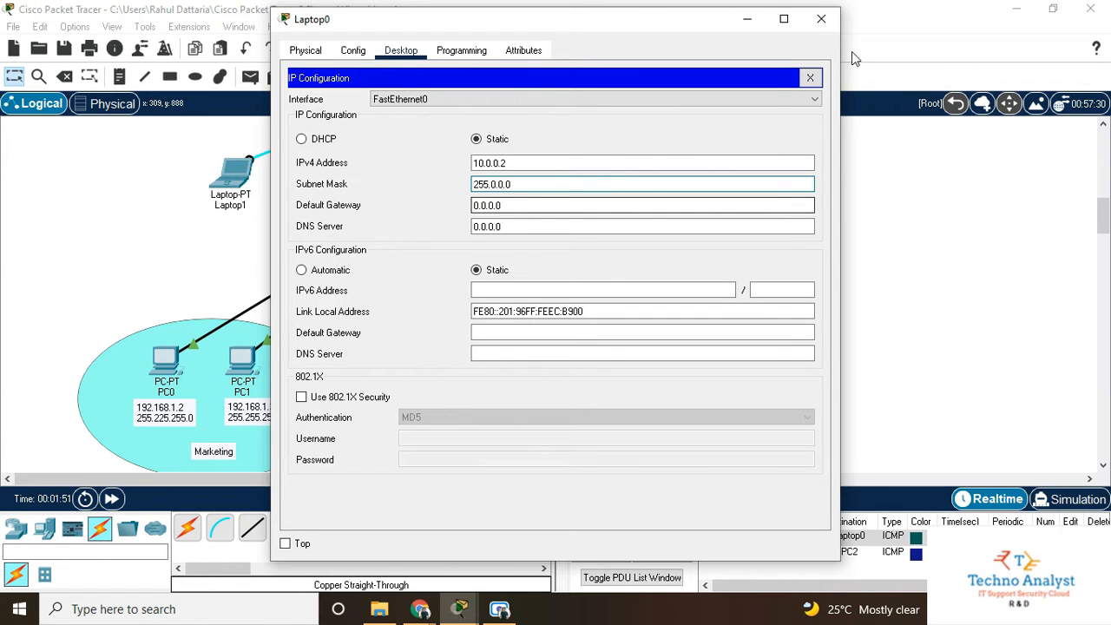
pyautogui.click(821, 18)
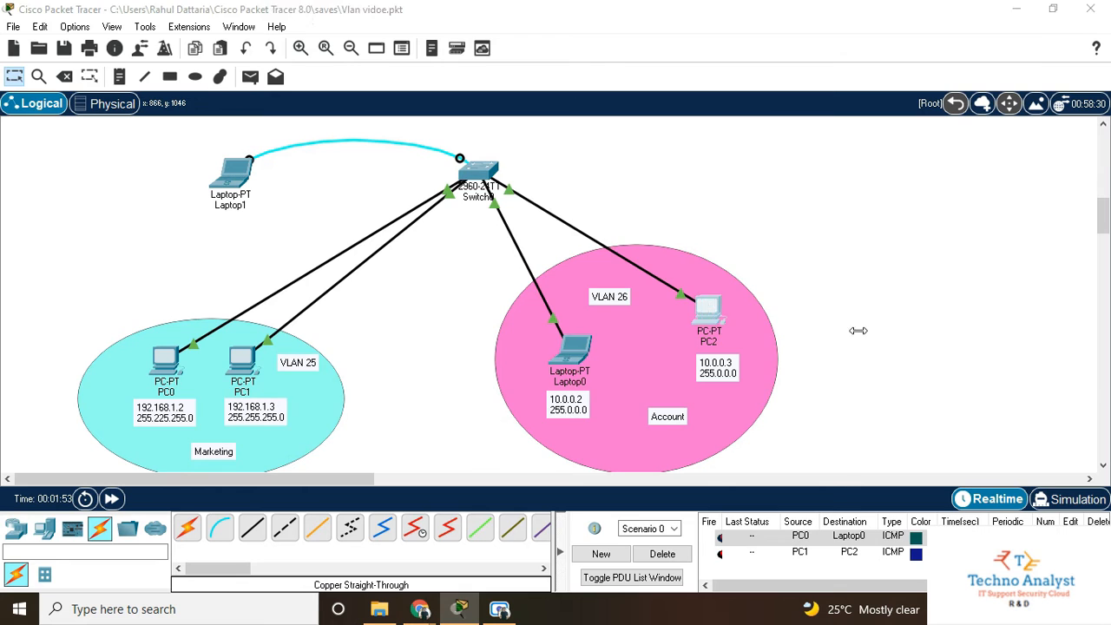
# Step: Configure PC2 with the static IPv4 address 10.0.0.3 and subnet mask 255.0.0.0
pyautogui.click(708, 308)
pyautogui.click(401, 50)
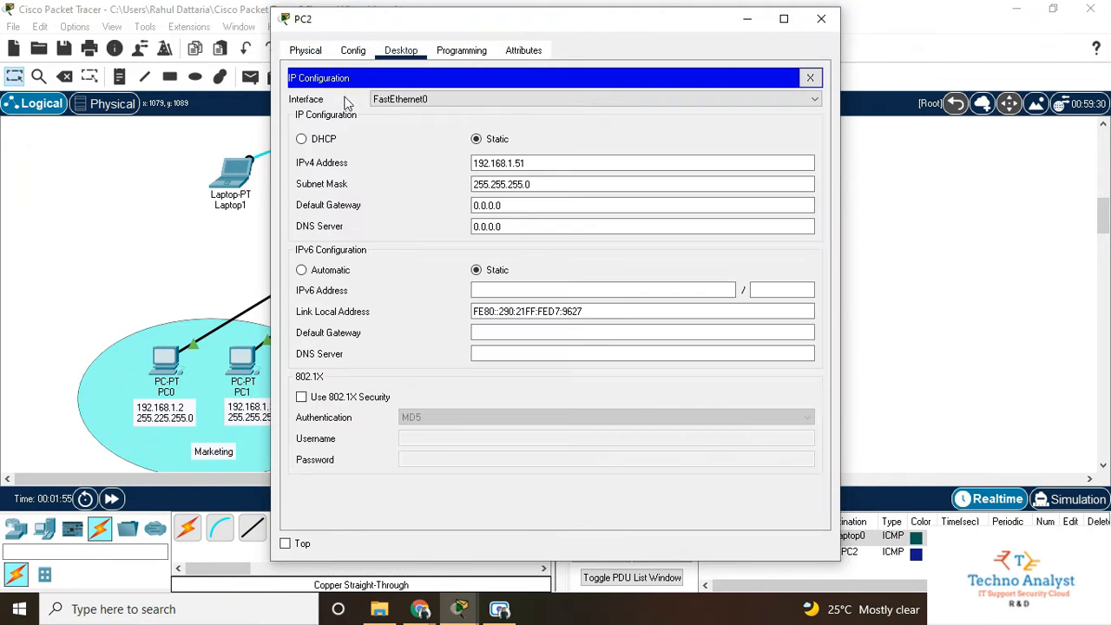
pyautogui.moveTo(559, 165); pyautogui.dragTo(422, 164)
pyautogui.write('10')
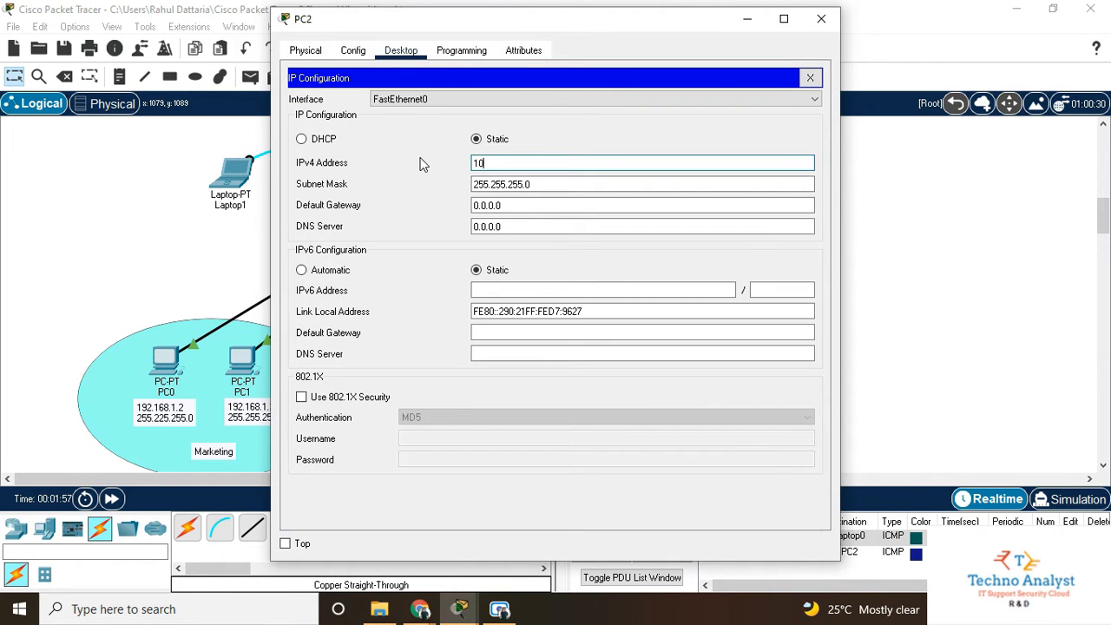
pyautogui.write('.0.0.3')
pyautogui.click(622, 204)
pyautogui.moveTo(616, 186); pyautogui.dragTo(423, 193)
pyautogui.write('10')
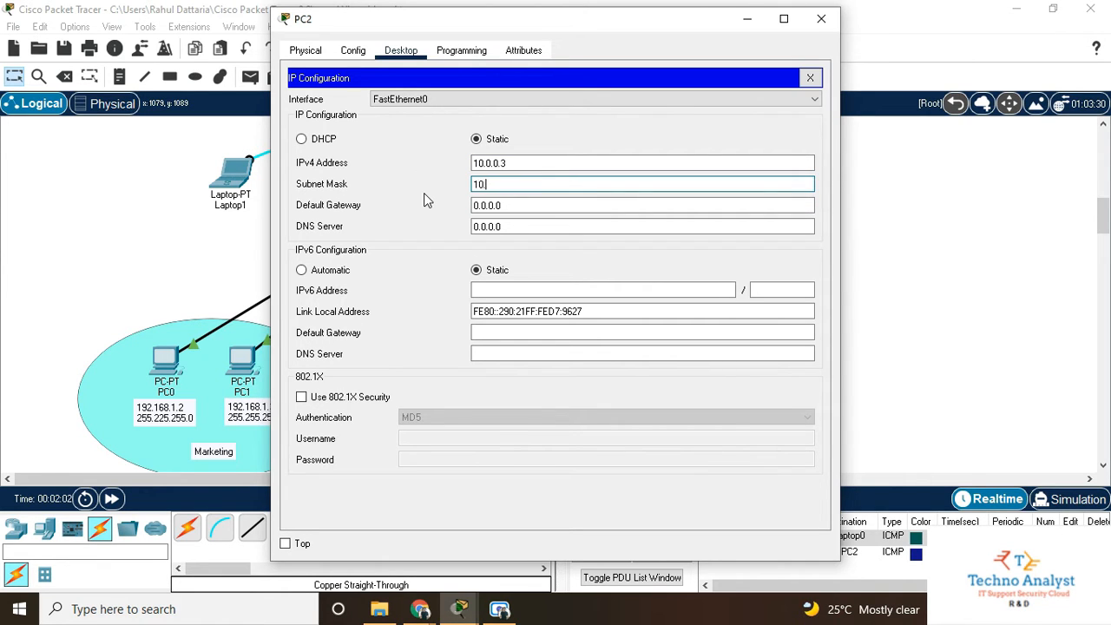
pyautogui.press('BackSpace')
pyautogui.press('BackSpace')
pyautogui.write('255.0.0.0')
pyautogui.click(821, 19)
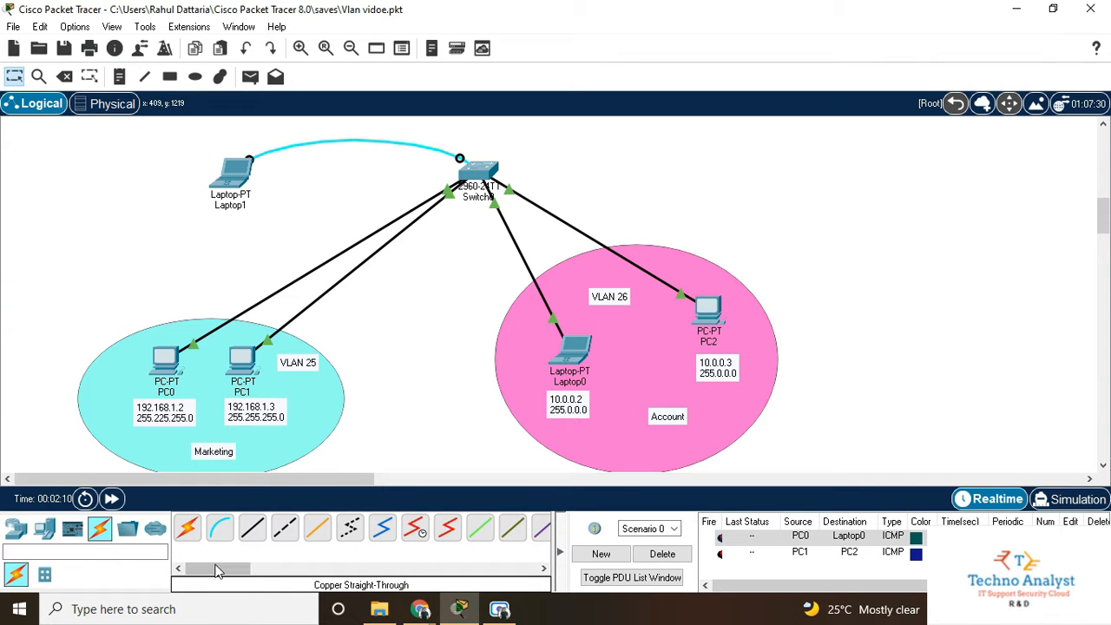
# Step: Create a new PDU scenario and send a simple PDU from Laptop0 to PC2
pyautogui.click(599, 555)
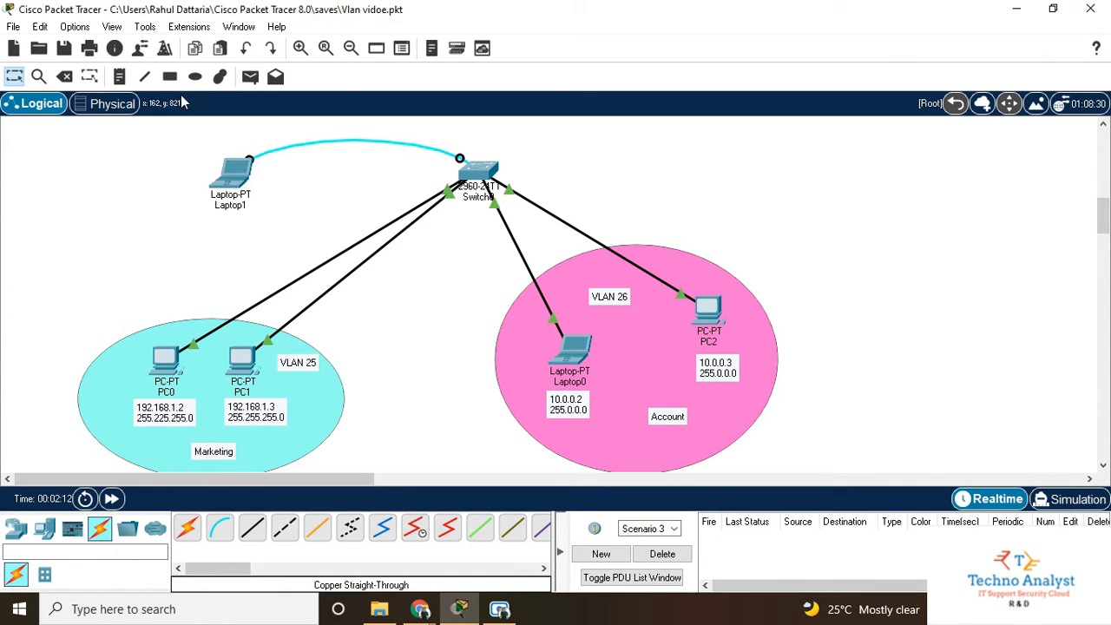
pyautogui.click(250, 76)
pyautogui.click(575, 347)
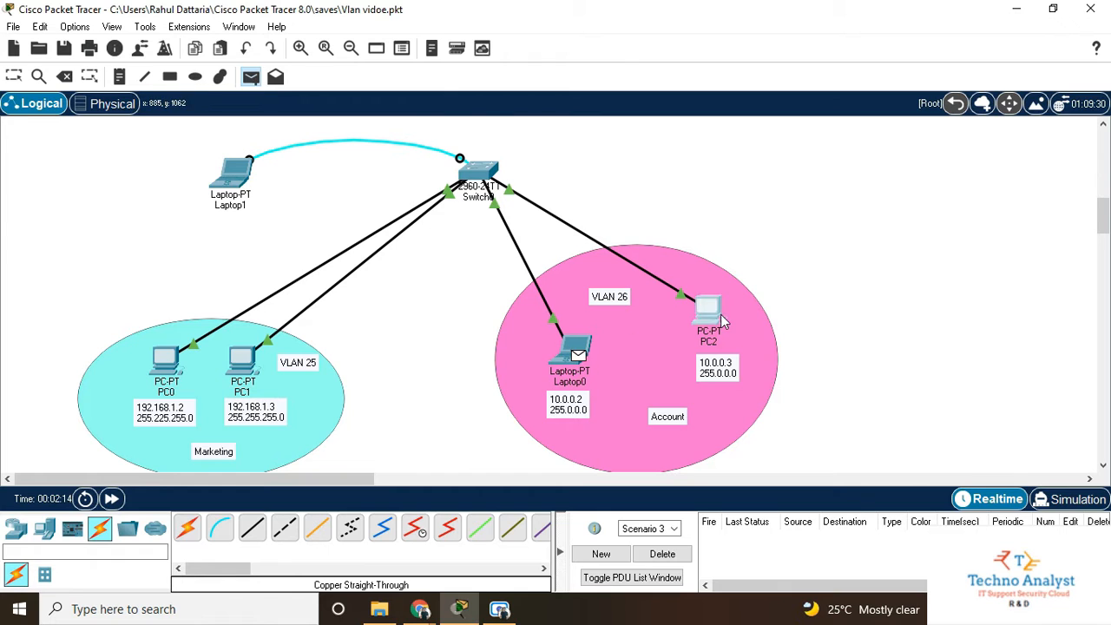
pyautogui.click(708, 310)
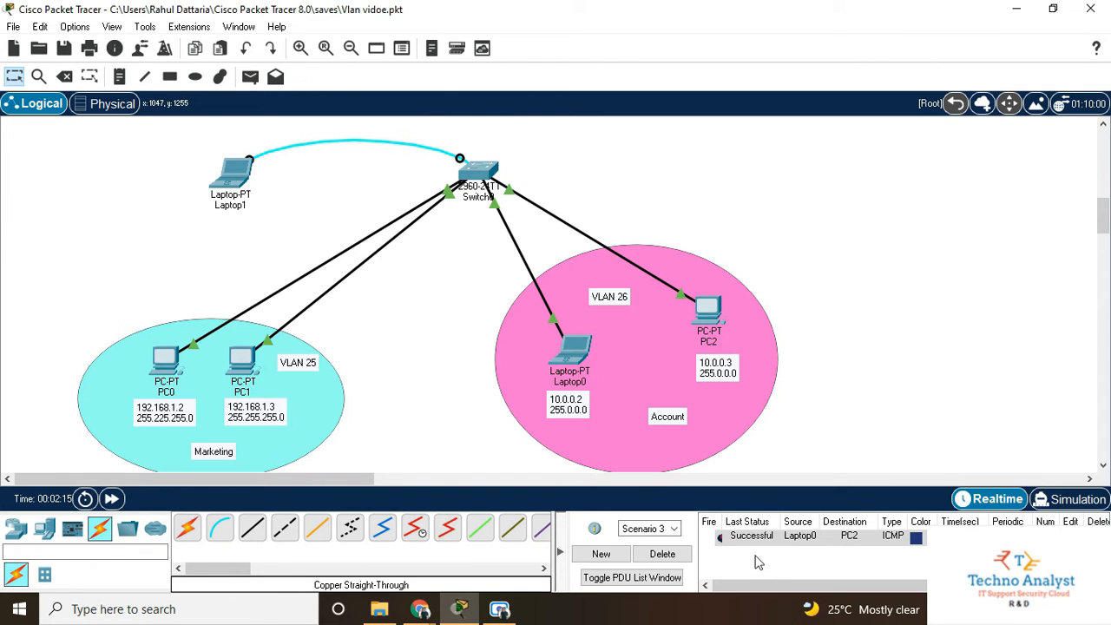
pyautogui.click(822, 543)
# Step: Send a simple PDU from PC0 to PC1 within the Marketing VLAN
pyautogui.click(249, 76)
pyautogui.click(167, 357)
pyautogui.click(243, 360)
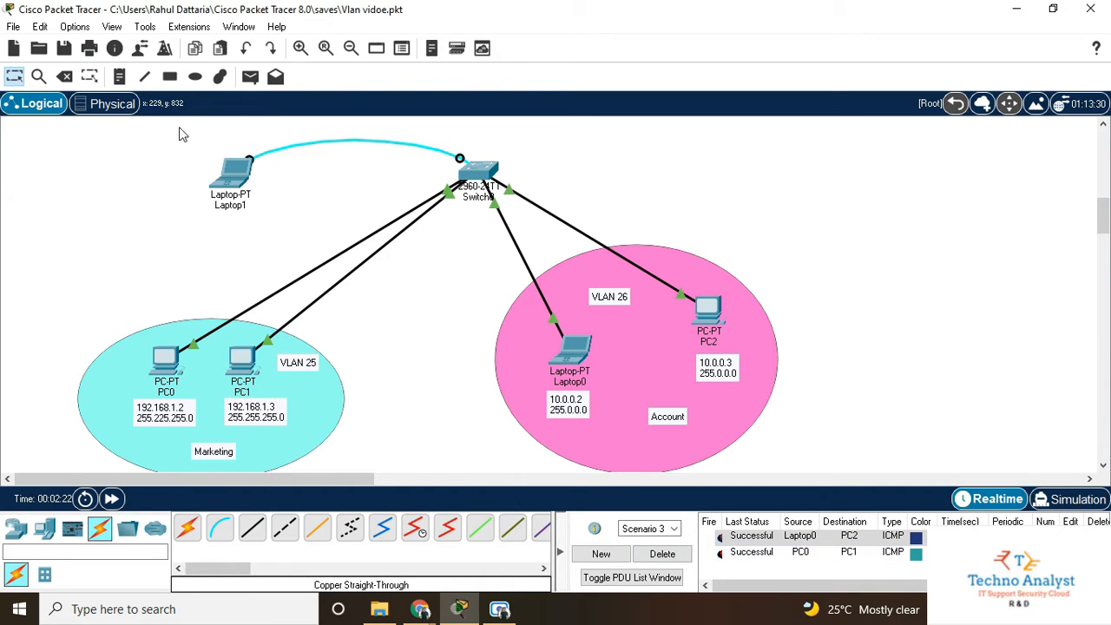
# Step: Send a simple PDU from PC0 in VLAN 25 to PC2 in VLAN 26
pyautogui.click(250, 76)
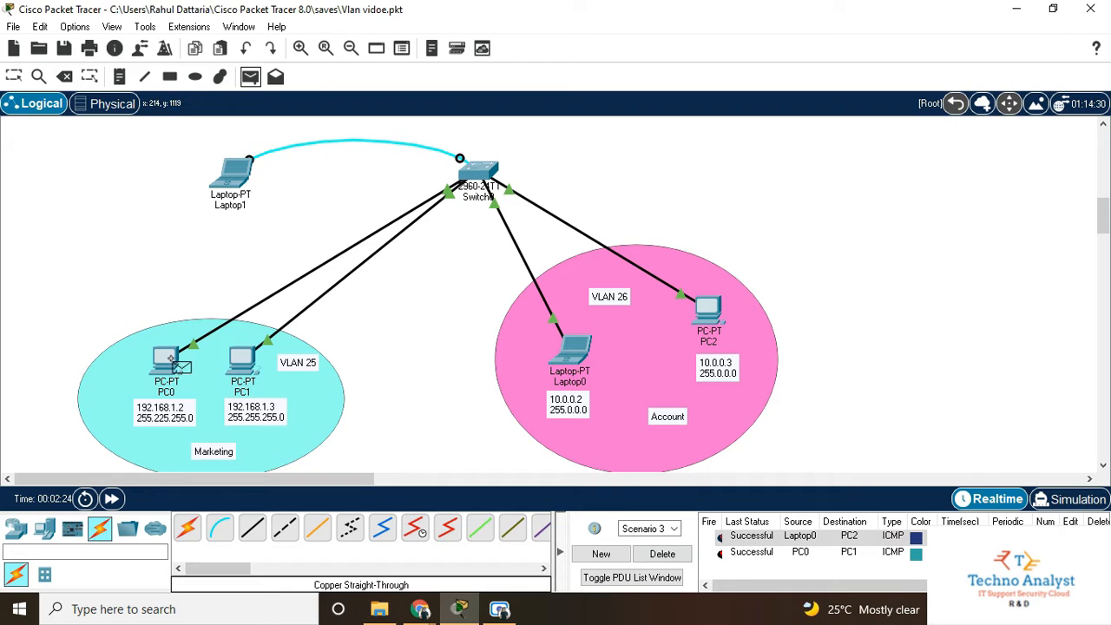
pyautogui.click(158, 355)
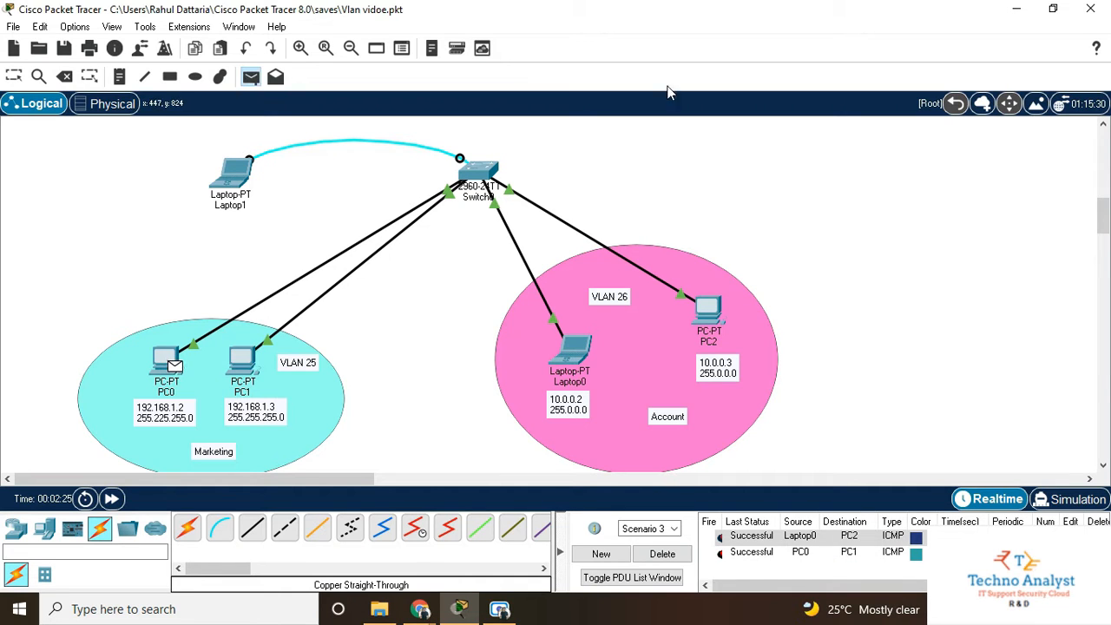
pyautogui.click(709, 310)
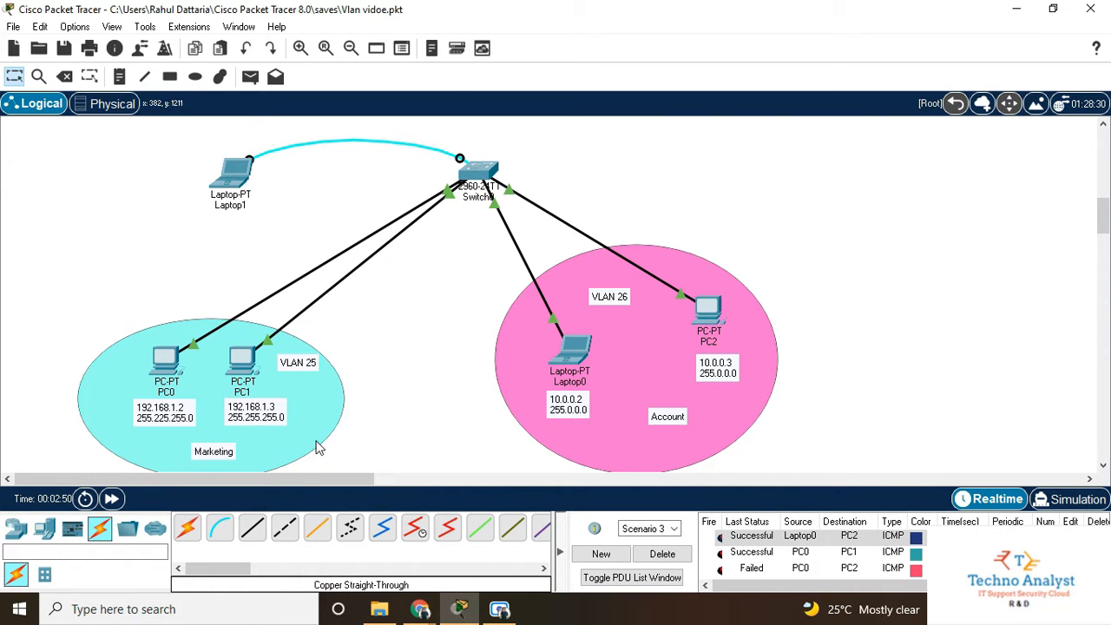
# Step: Add a 4321 router to the empty workspace area to the right of Switch0
pyautogui.click(15, 528)
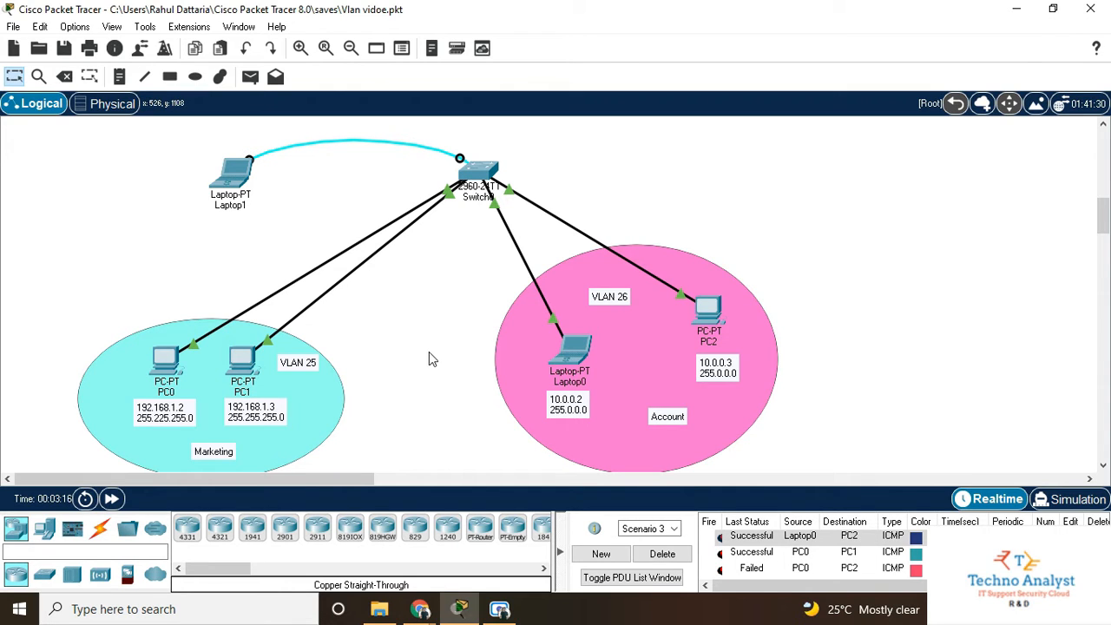
pyautogui.click(220, 528)
pyautogui.click(817, 165)
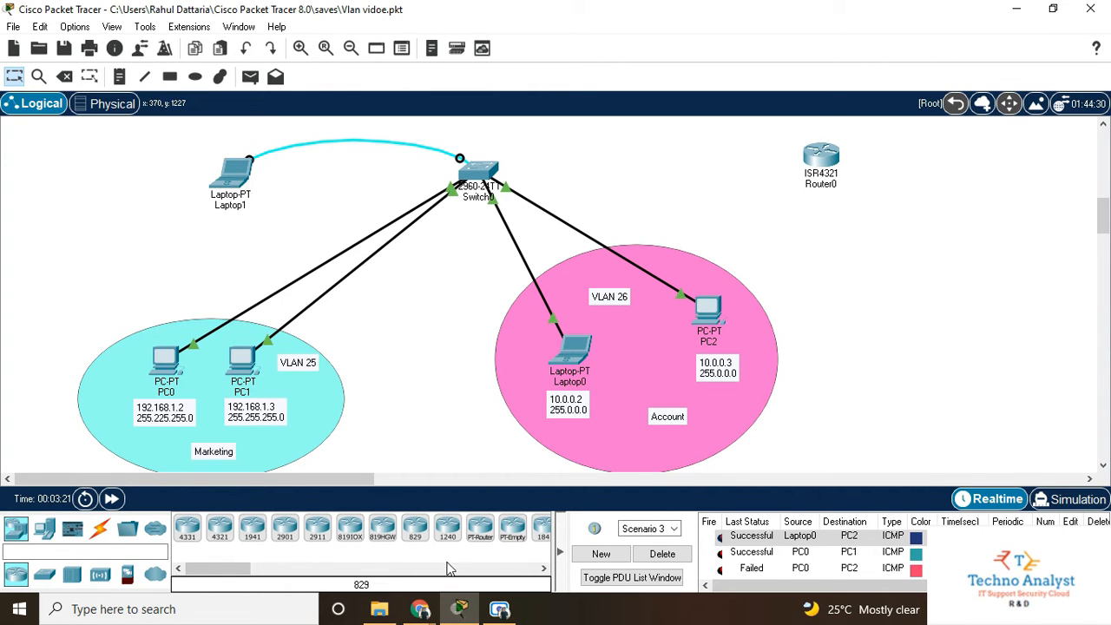
# Step: Connect Switch0's GigabitEthernet0/1 to Router0's GigabitEthernet0/0/0 with a copper straight-through cable and shift the router slightly farther from the switch
pyautogui.click(99, 528)
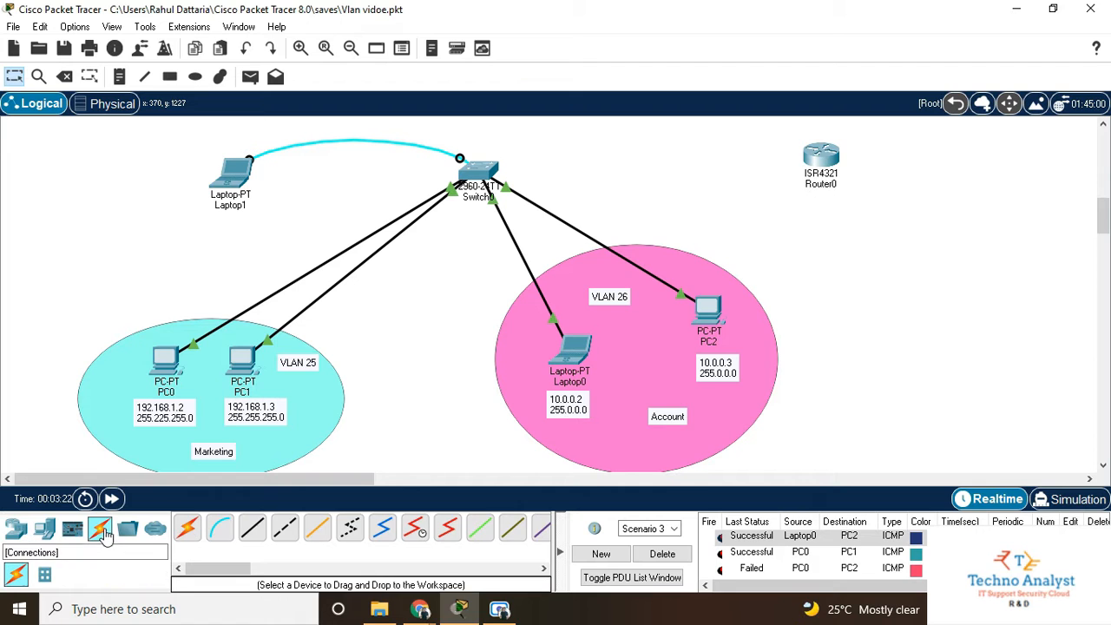
pyautogui.click(250, 540)
pyautogui.click(489, 173)
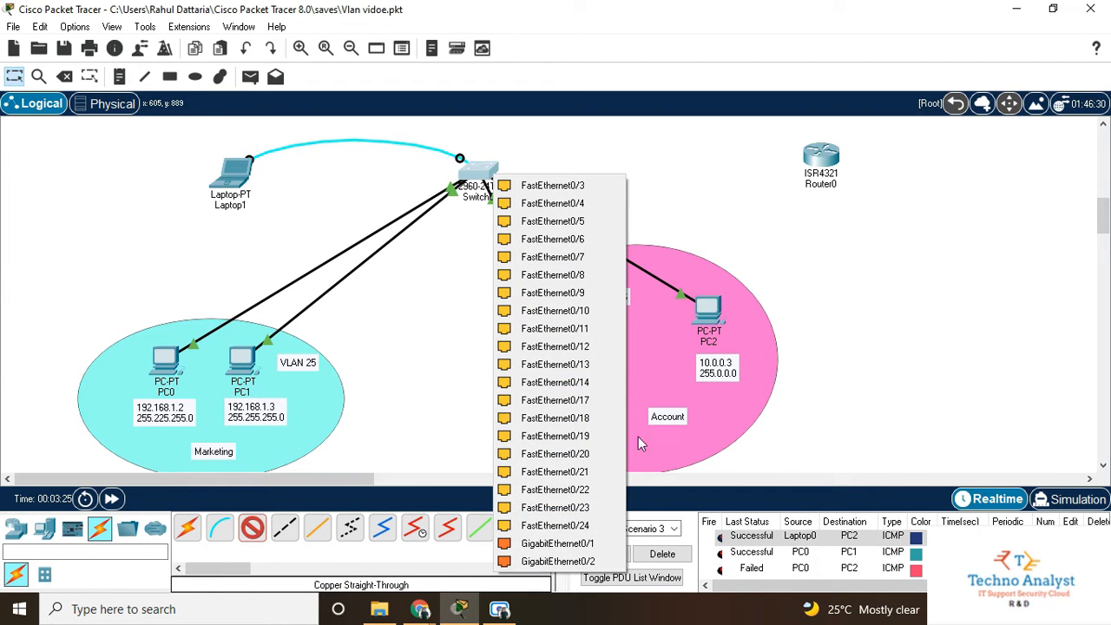
pyautogui.click(568, 545)
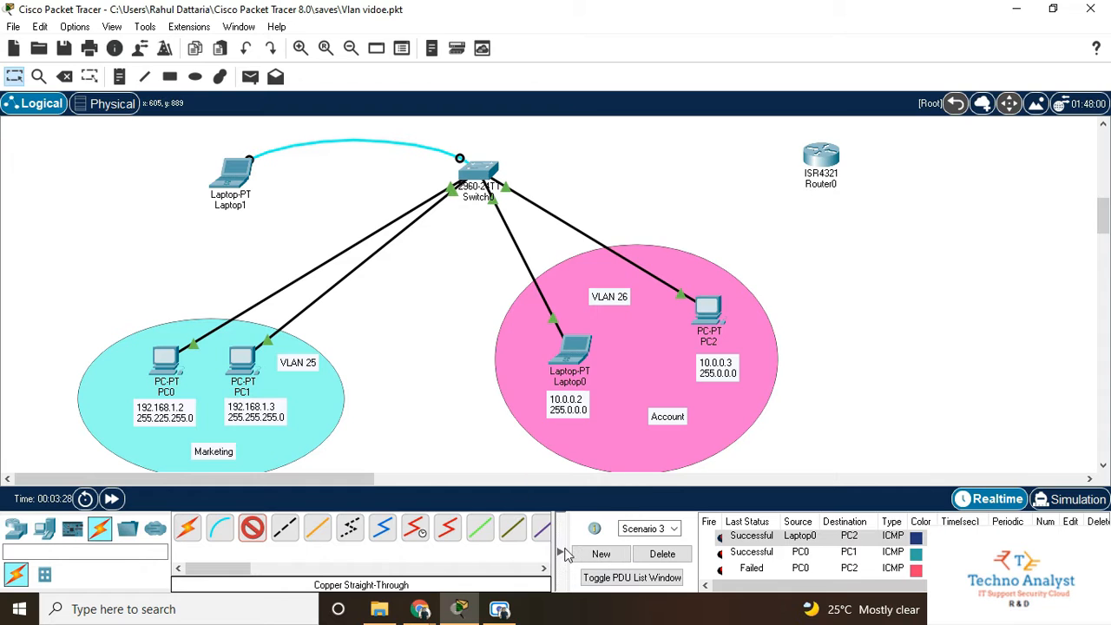
pyautogui.click(816, 161)
pyautogui.click(938, 239)
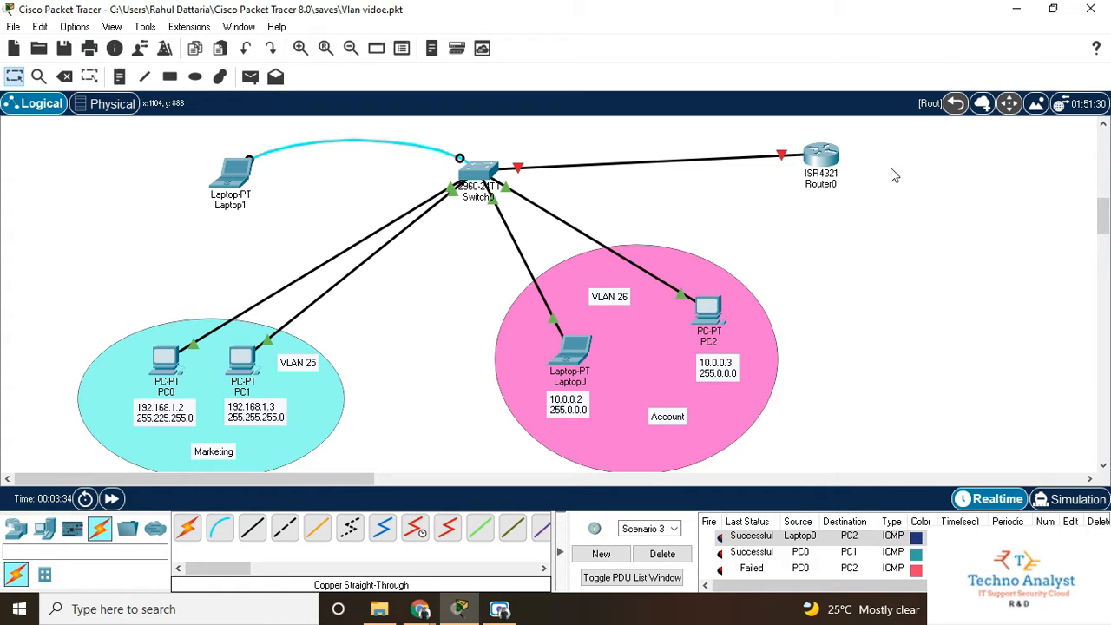
pyautogui.moveTo(825, 167); pyautogui.dragTo(866, 173)
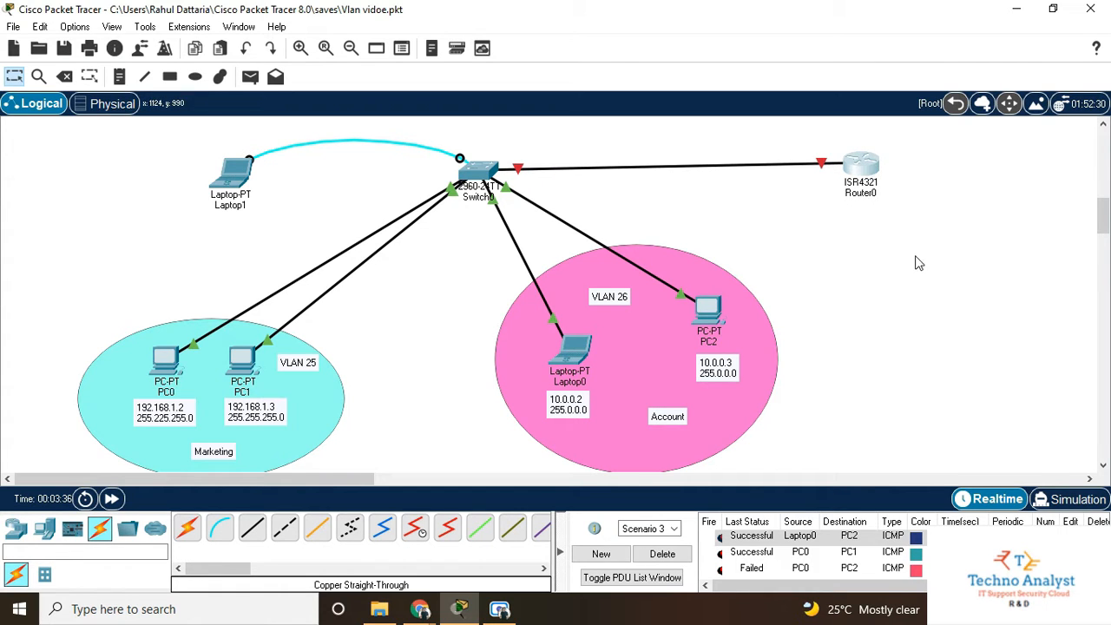
# Step: Add a title note reading "INTER V-LAN Configuration" to the left of Laptop1
pyautogui.click(119, 77)
pyautogui.click(44, 144)
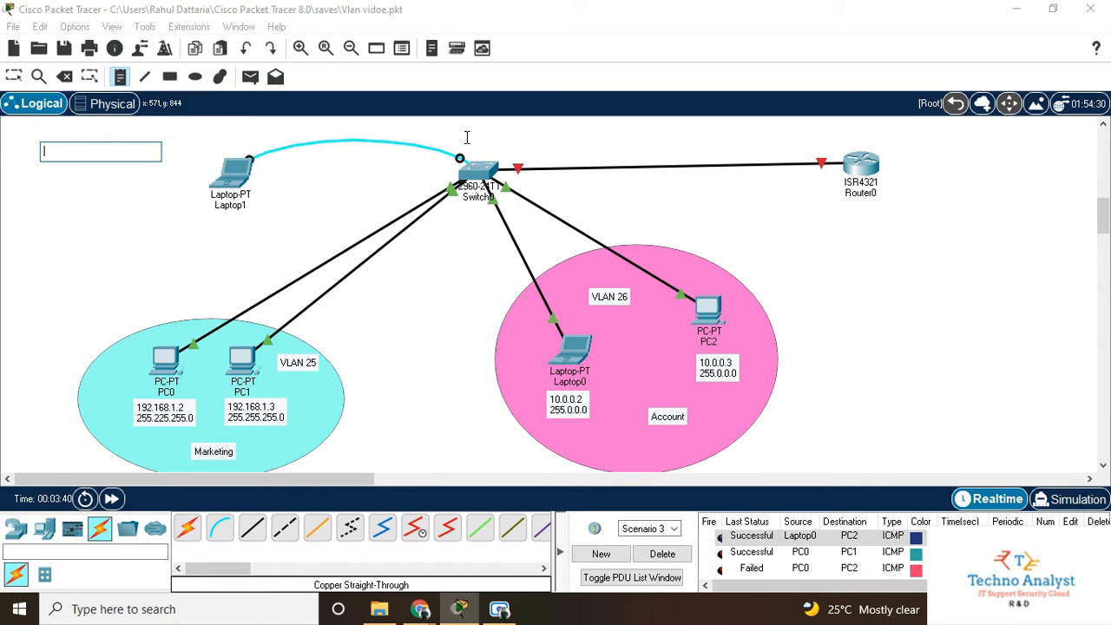
pyautogui.write('i')
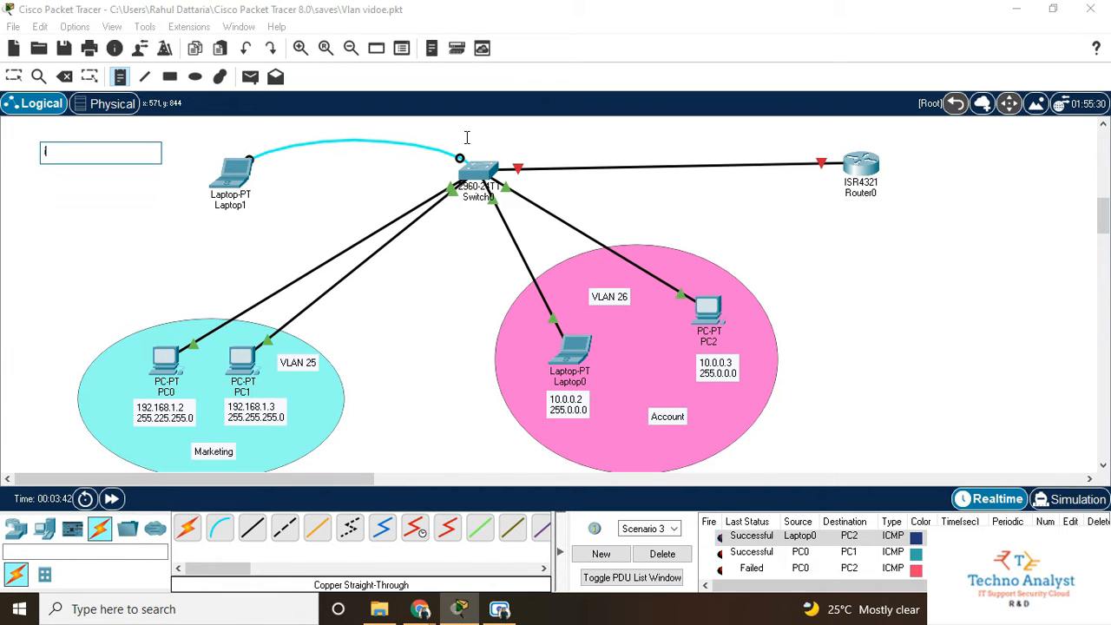
pyautogui.write('INTER v-')
pyautogui.press('BackSpace')
pyautogui.press('BackSpace')
pyautogui.write('V-LAN')
pyautogui.write('Configuration')
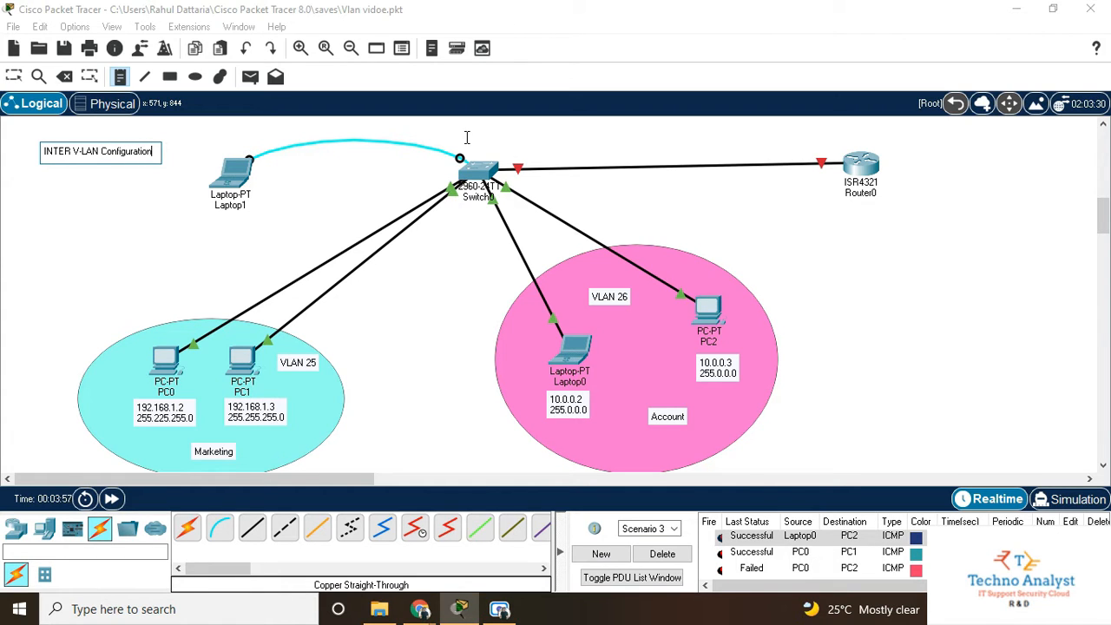
pyautogui.click(141, 210)
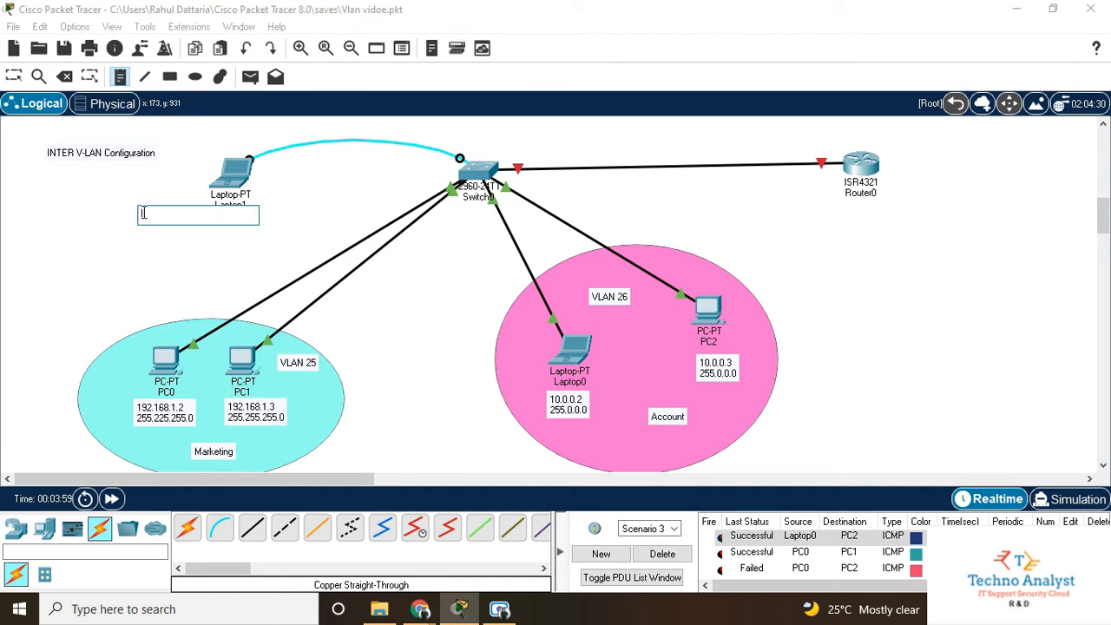
pyautogui.press('Escape')
pyautogui.press('Escape')
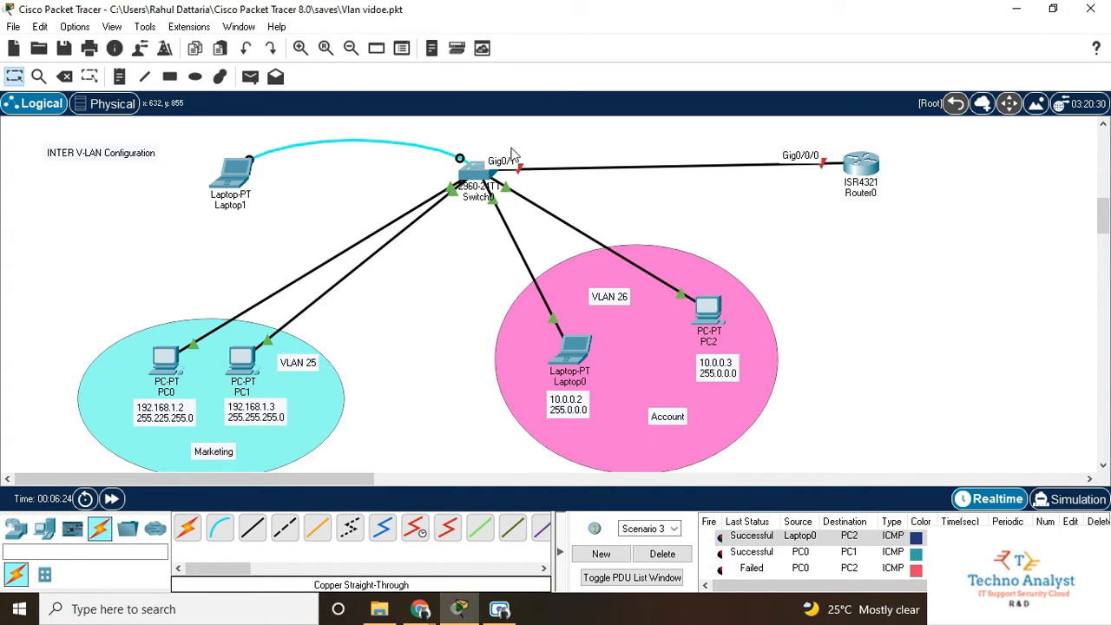
# Step: Add a note reading "Trunk port gig0/1" above the Switch0 end of the router link
pyautogui.click(113, 78)
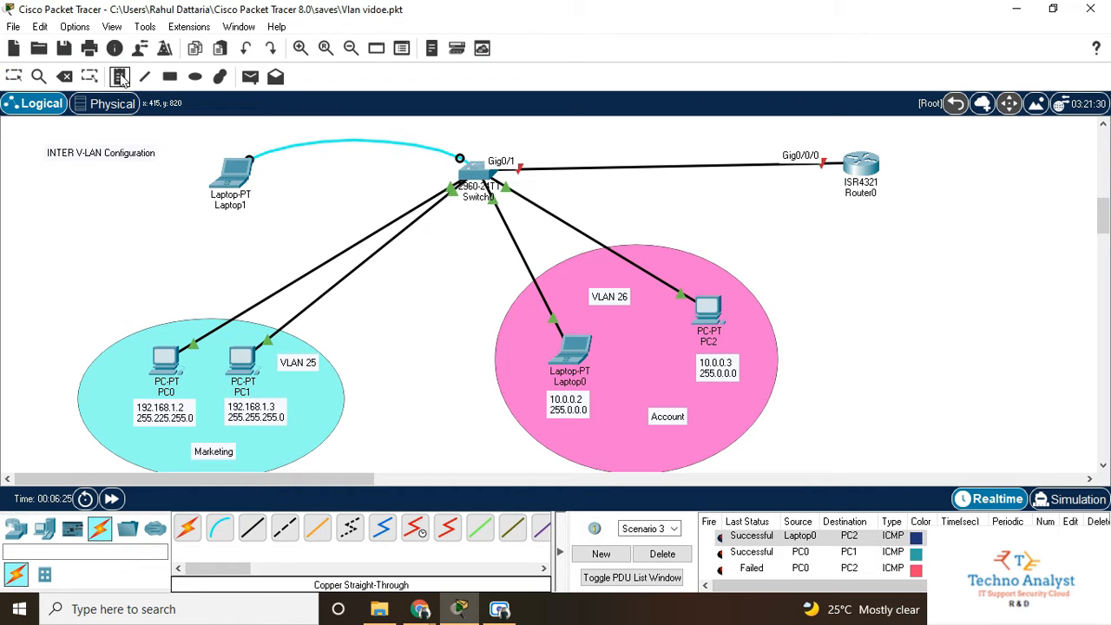
pyautogui.click(493, 141)
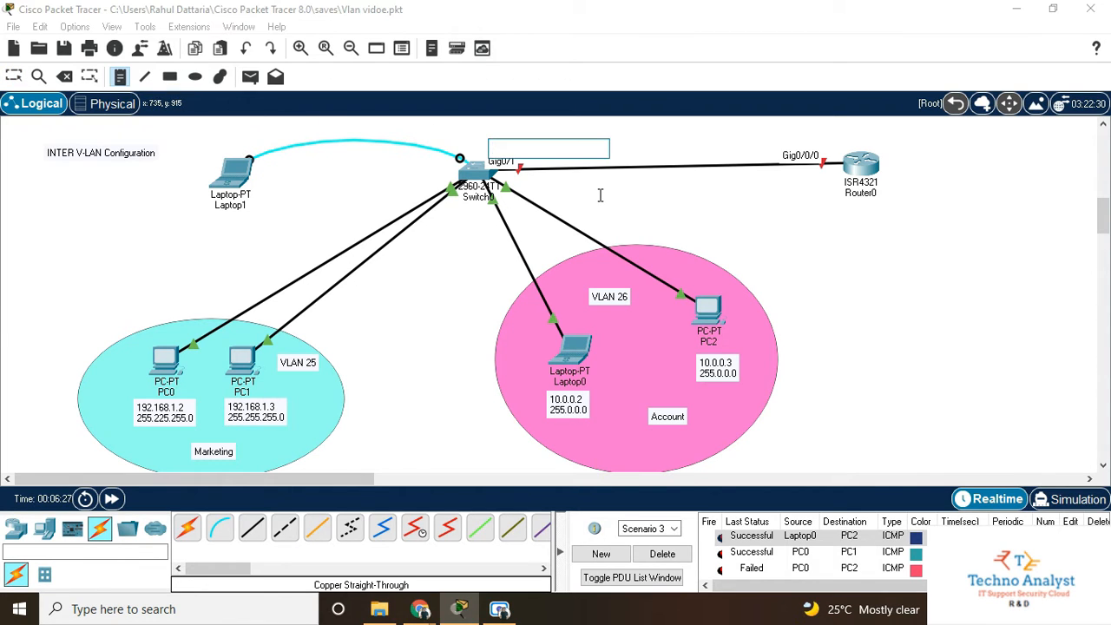
pyautogui.write('Trun')
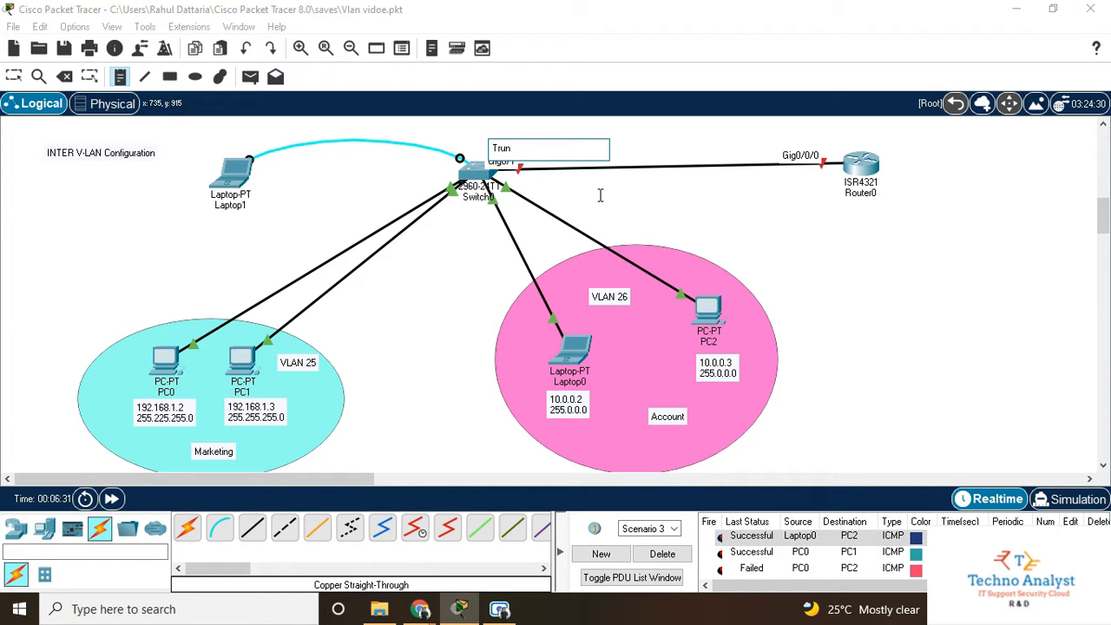
pyautogui.write('k port')
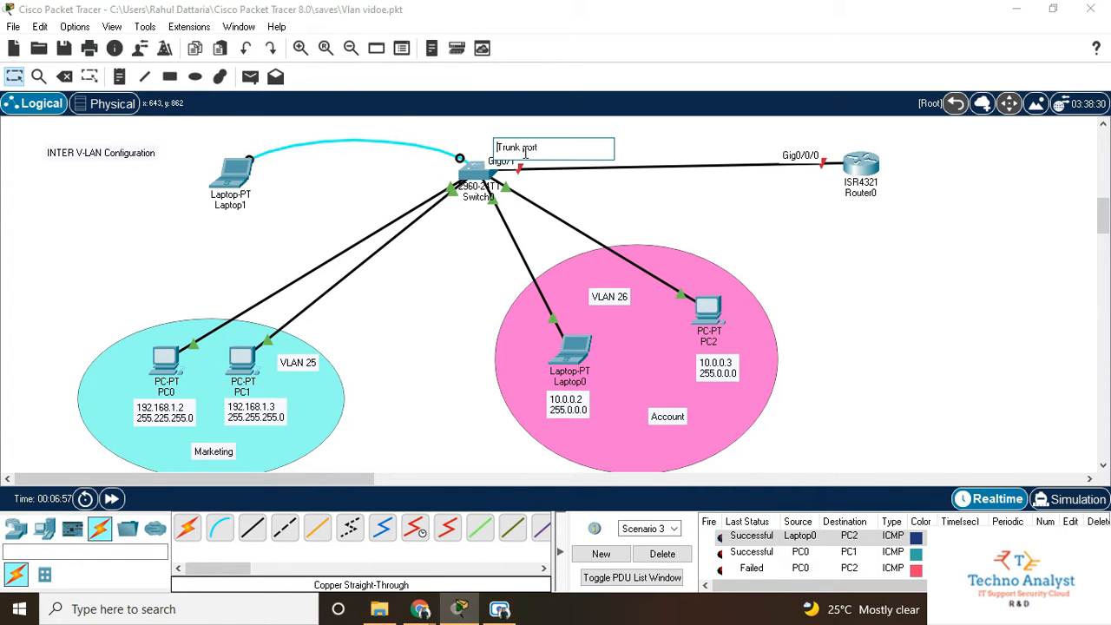
pyautogui.write('  gi')
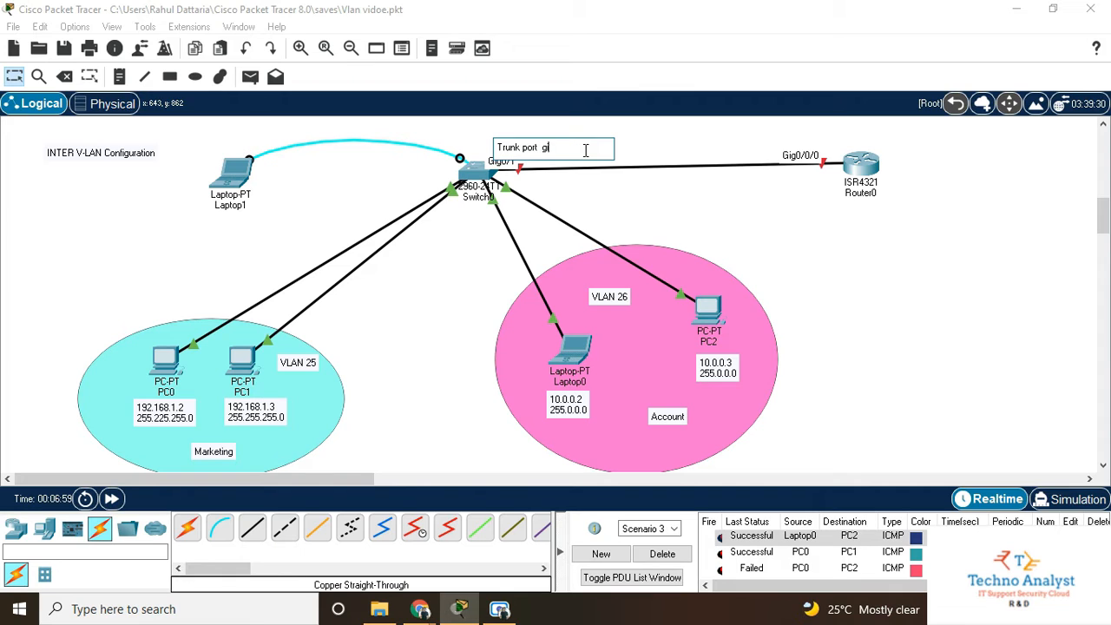
pyautogui.write('g0/1')
pyautogui.click(674, 196)
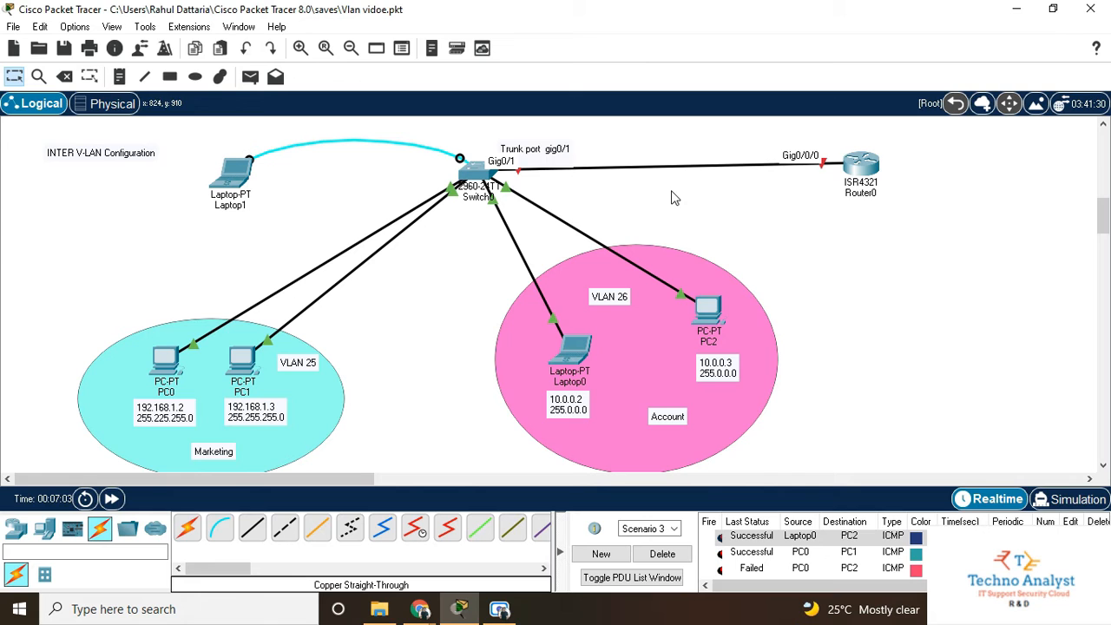
# Step: Reposition the trunk port note directly above Switch0, keeping its text on a single line
pyautogui.moveTo(554, 156)
pyautogui.mouseDown()
pyautogui.moveTo(516, 150)
pyautogui.moveTo(545, 207)
pyautogui.moveTo(548, 145)
pyautogui.mouseUp()
pyautogui.doubleClick(564, 152)
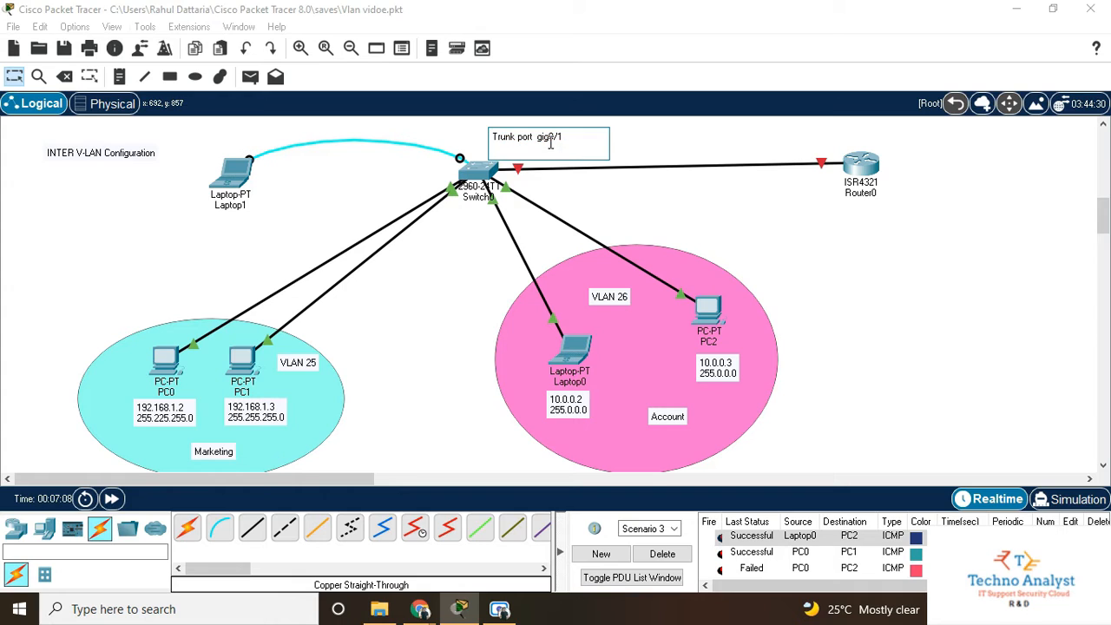
pyautogui.press('Return')
pyautogui.press('BackSpace')
pyautogui.press('BackSpace')
pyautogui.write('1')
pyautogui.click(676, 132)
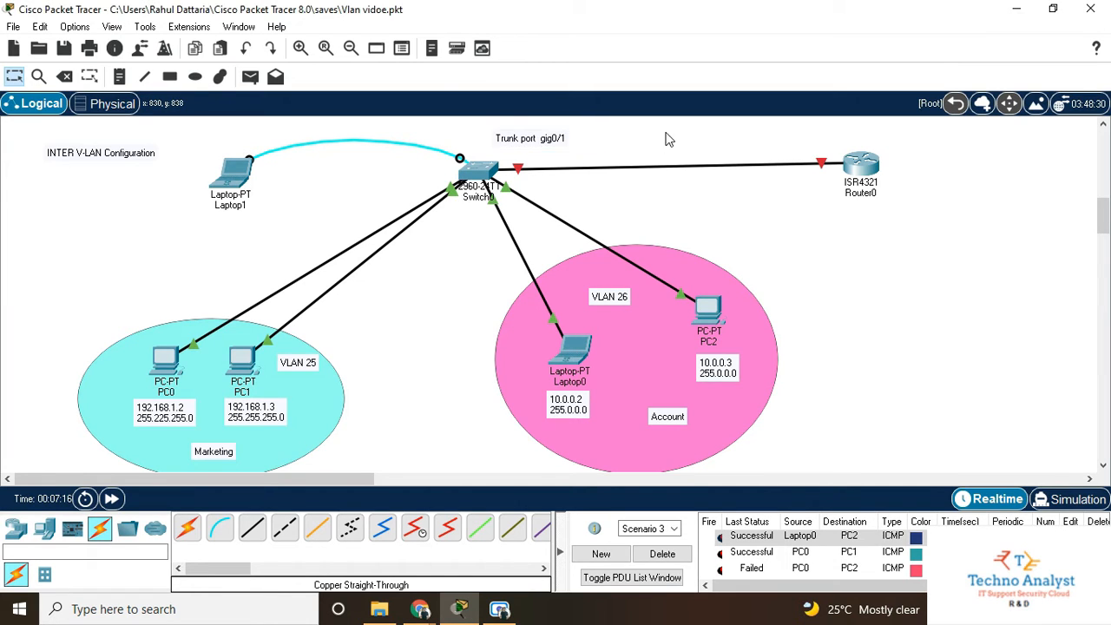
pyautogui.moveTo(529, 147); pyautogui.dragTo(523, 160)
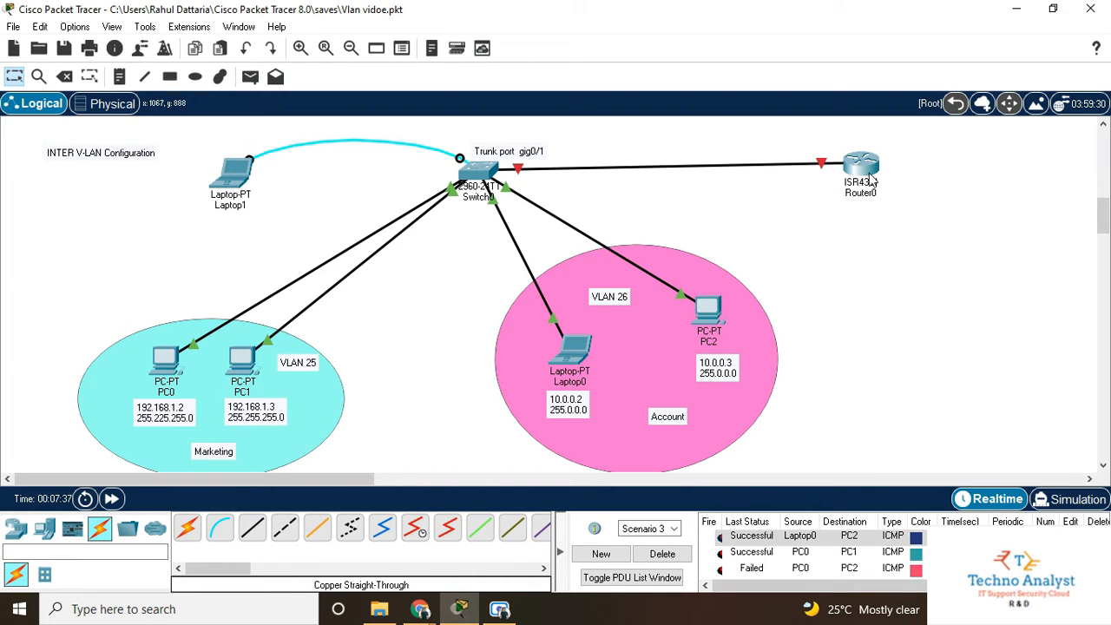
# Step: Add a note above Router0's link with the address 192.168.1.1 and mask 255.255.255.0
pyautogui.moveTo(871, 179)
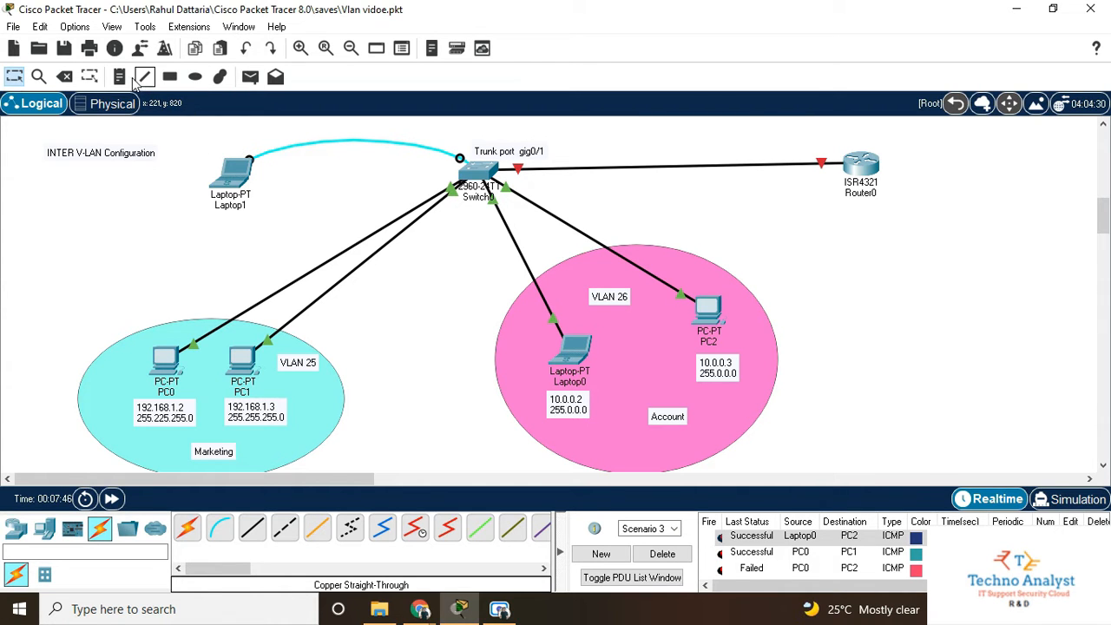
pyautogui.click(196, 76)
pyautogui.click(737, 12)
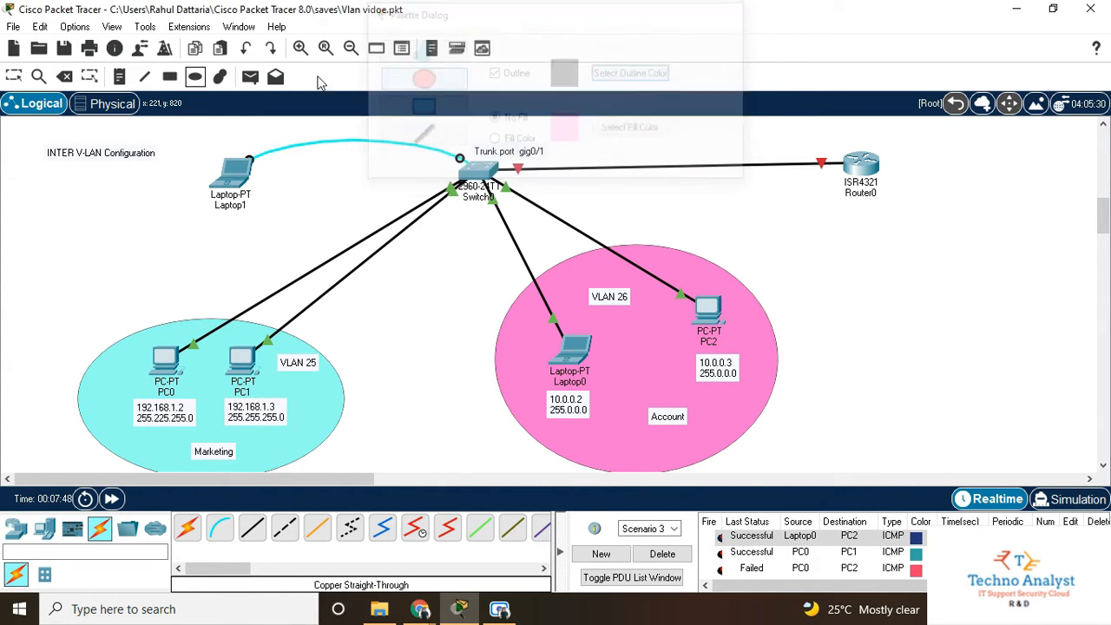
pyautogui.click(767, 125)
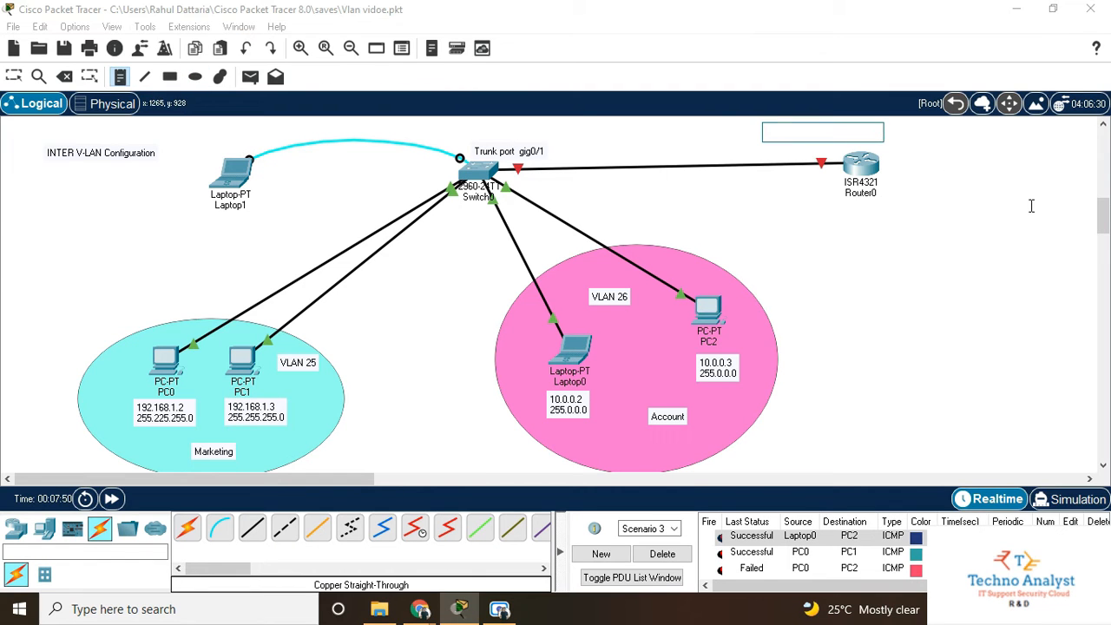
pyautogui.write('192.168.')
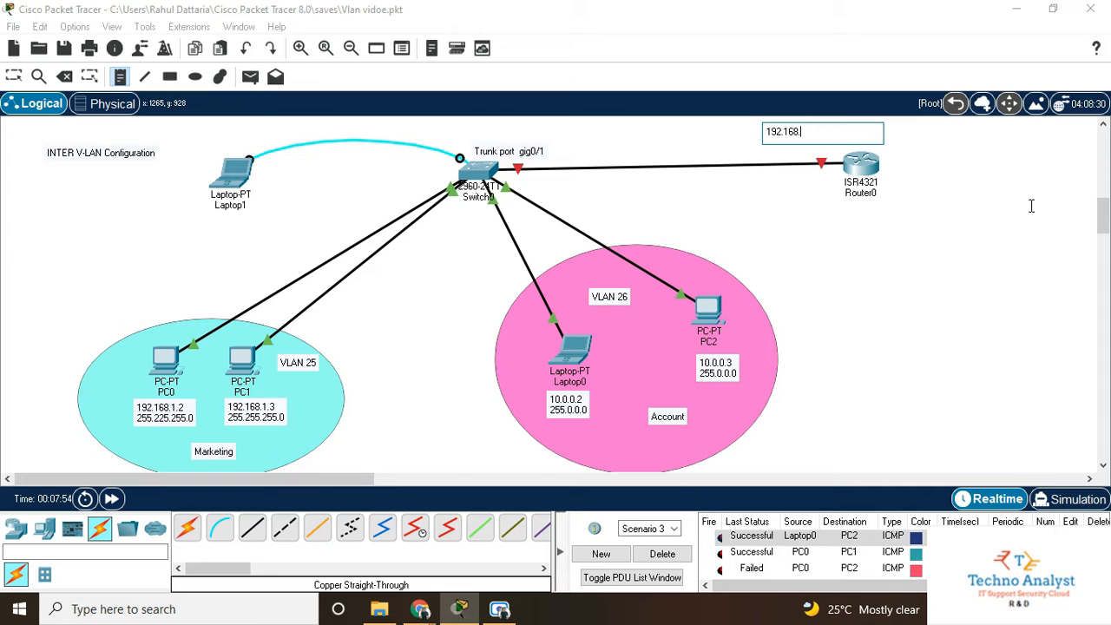
pyautogui.write('1.1')
pyautogui.press('Return')
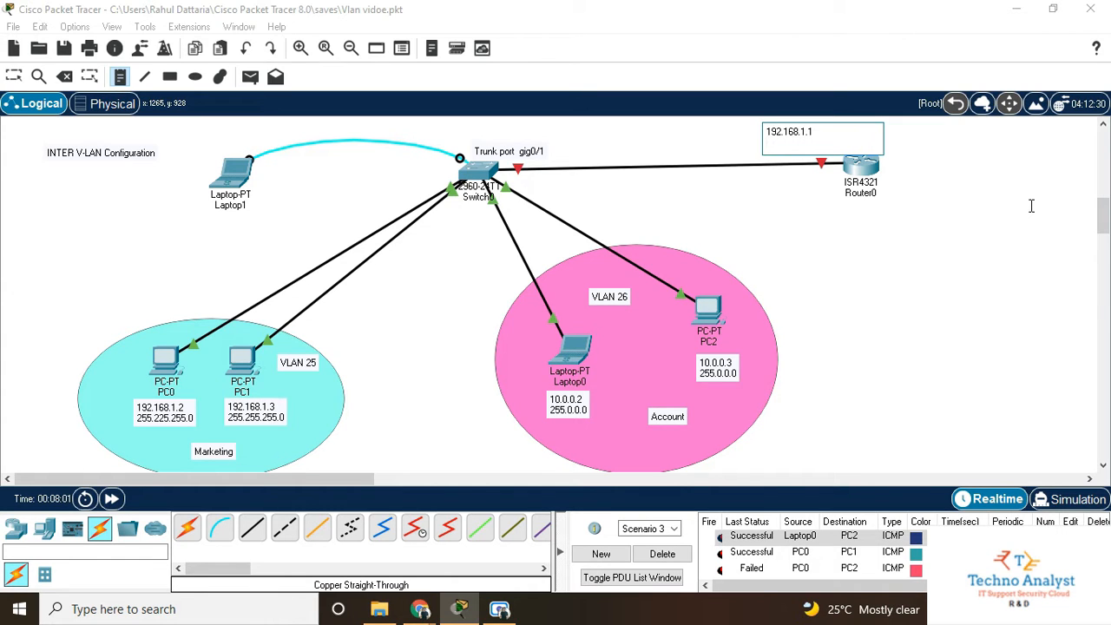
pyautogui.write('255.255.2')
pyautogui.write('55.255.0')
# Step: Add a second address note below Router0 reading 10.0.0.1 with mask 255.0.0.0
pyautogui.click(901, 217)
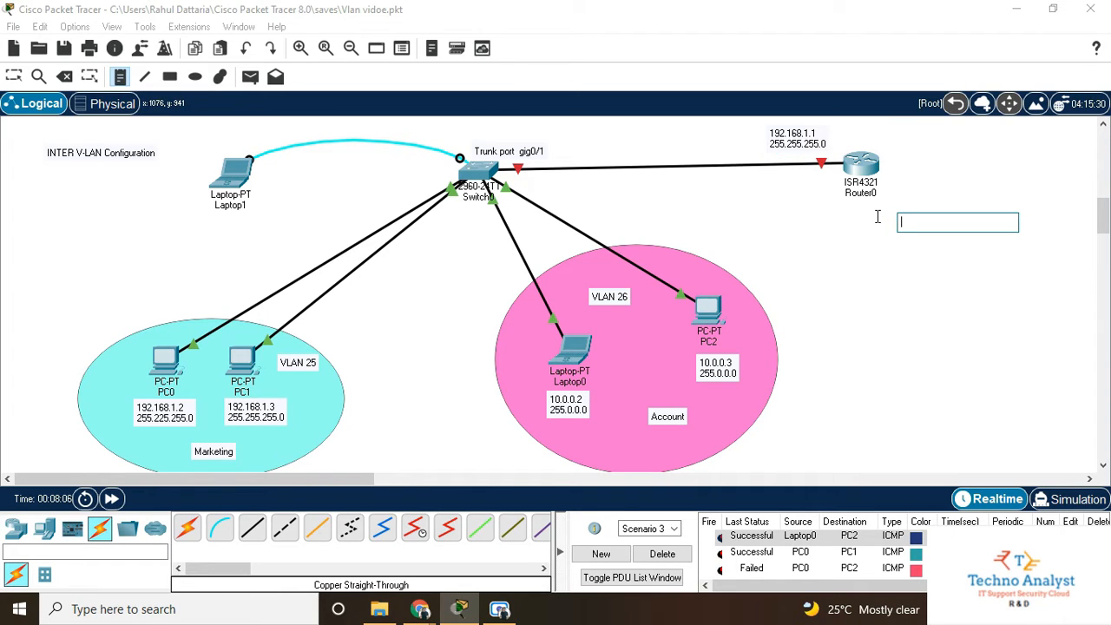
pyautogui.write('192.168')
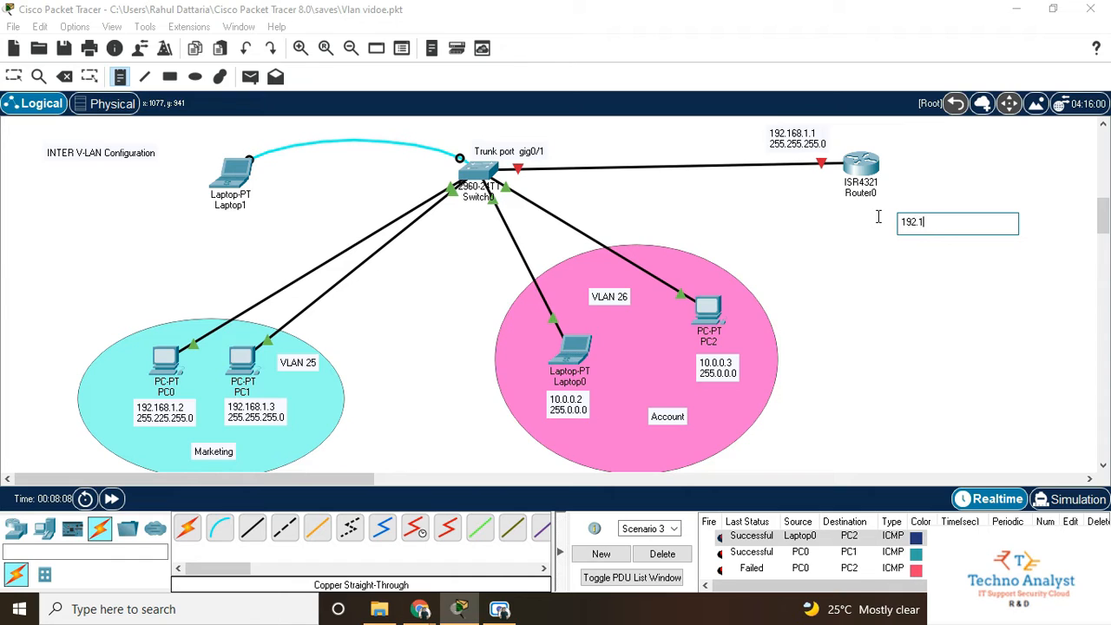
pyautogui.press('BackSpace')
pyautogui.press('BackSpace')
pyautogui.press('BackSpace')
pyautogui.press('BackSpace')
pyautogui.press('BackSpace')
pyautogui.press('BackSpace')
pyautogui.press('BackSpace')
pyautogui.write('1.0.')
pyautogui.press('BackSpace')
pyautogui.press('BackSpace')
pyautogui.press('BackSpace')
pyautogui.write('0.0.0')
pyautogui.write('1')
pyautogui.press('BackSpace')
pyautogui.write('1')
pyautogui.press('Return')
pyautogui.write('255.0.0.0')
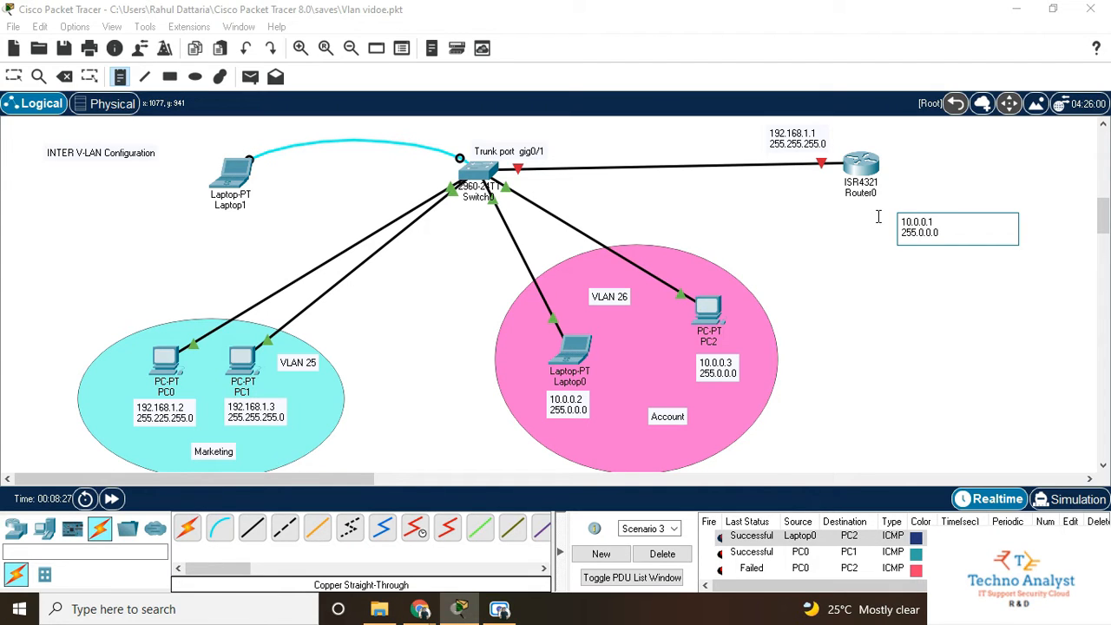
pyautogui.click(980, 308)
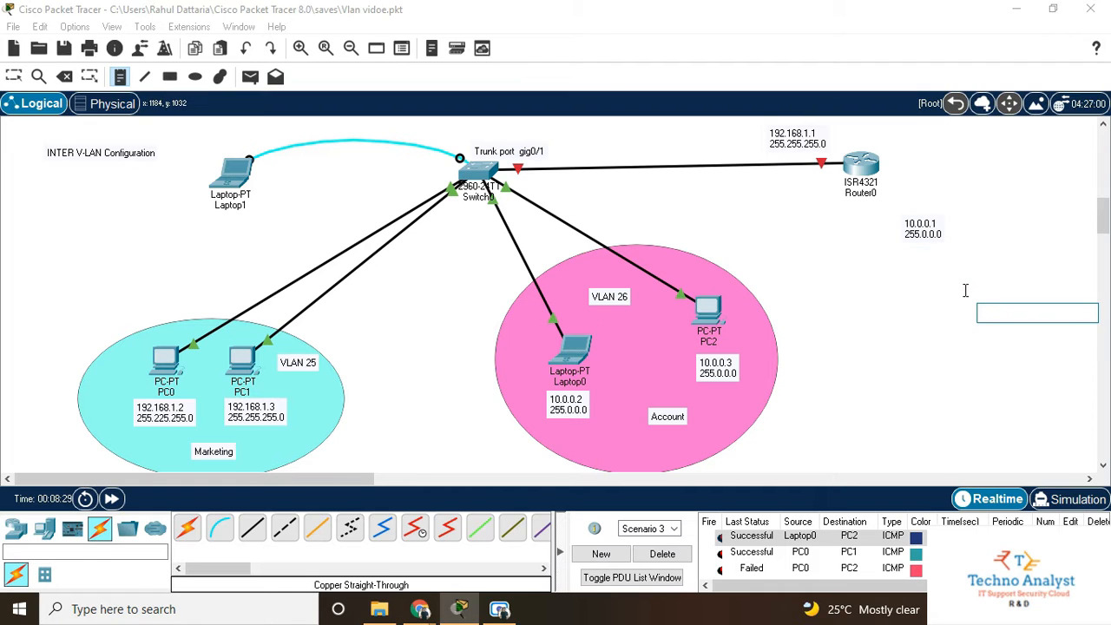
pyautogui.press('Escape')
# Step: Move the 10.0.0.1 note beneath the router link beside Router0 and align it with the 192.168.1.1 note above
pyautogui.moveTo(927, 229); pyautogui.dragTo(808, 193)
pyautogui.moveTo(796, 145); pyautogui.dragTo(794, 148)
pyautogui.moveTo(805, 194); pyautogui.dragTo(795, 185)
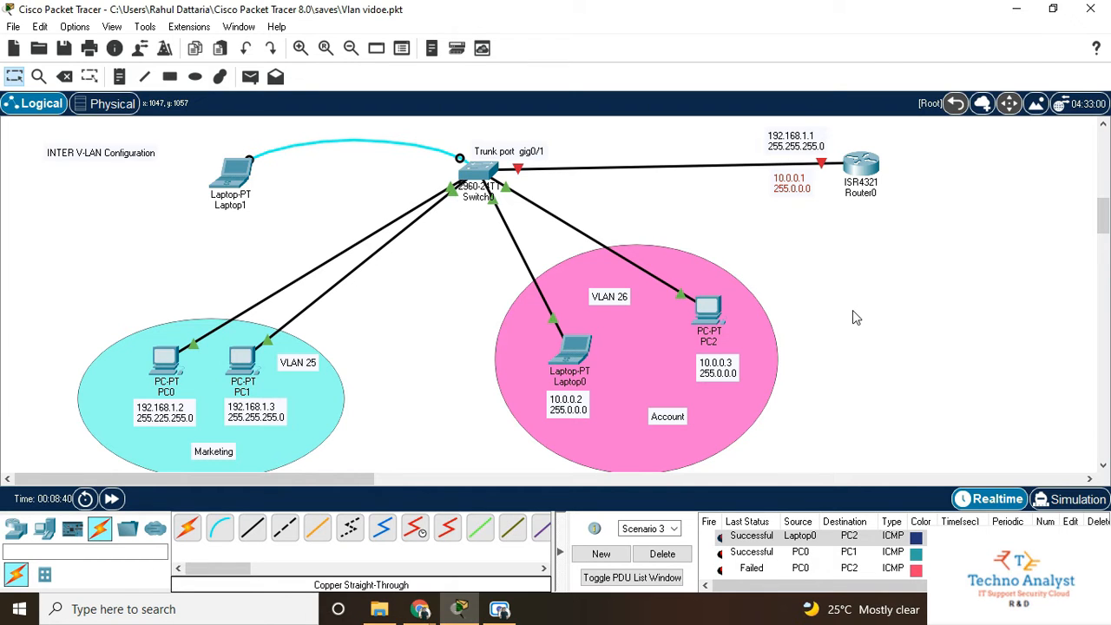
pyautogui.click(934, 249)
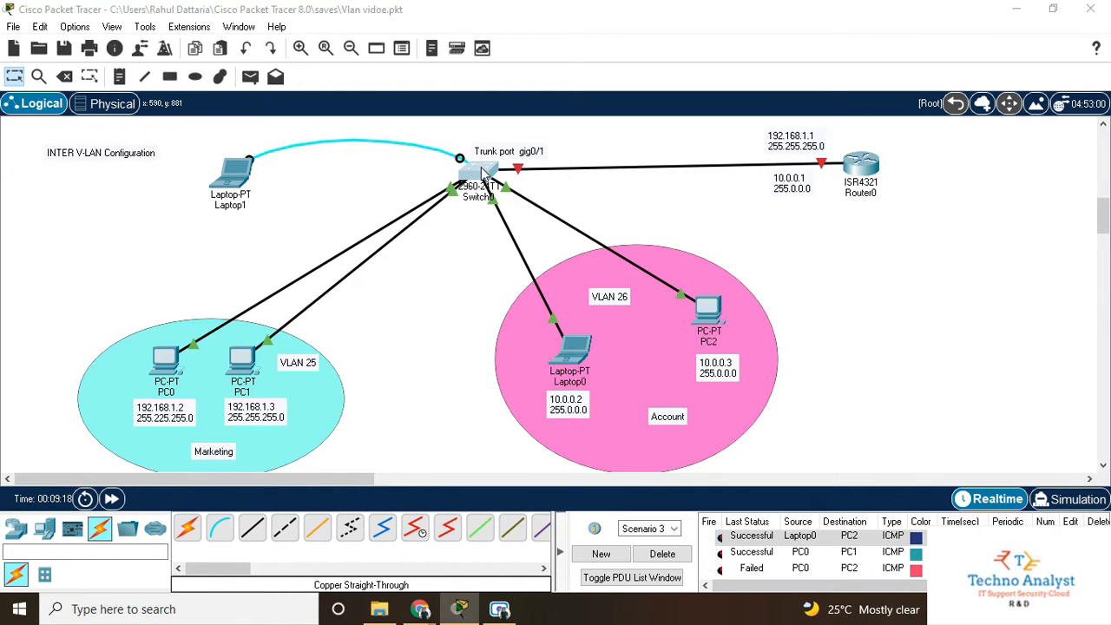
# Step: Check the port mode options offered for Switch0's GigabitEthernet0/1 interface and return to the switch's command line
pyautogui.click(483, 171)
pyautogui.click(393, 50)
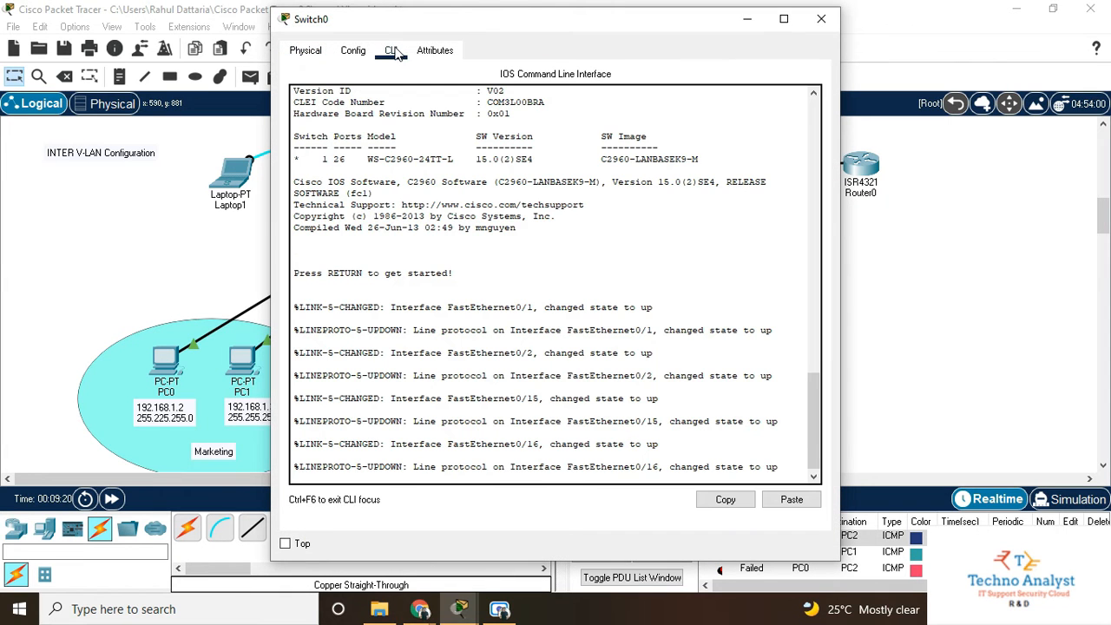
pyautogui.click(354, 52)
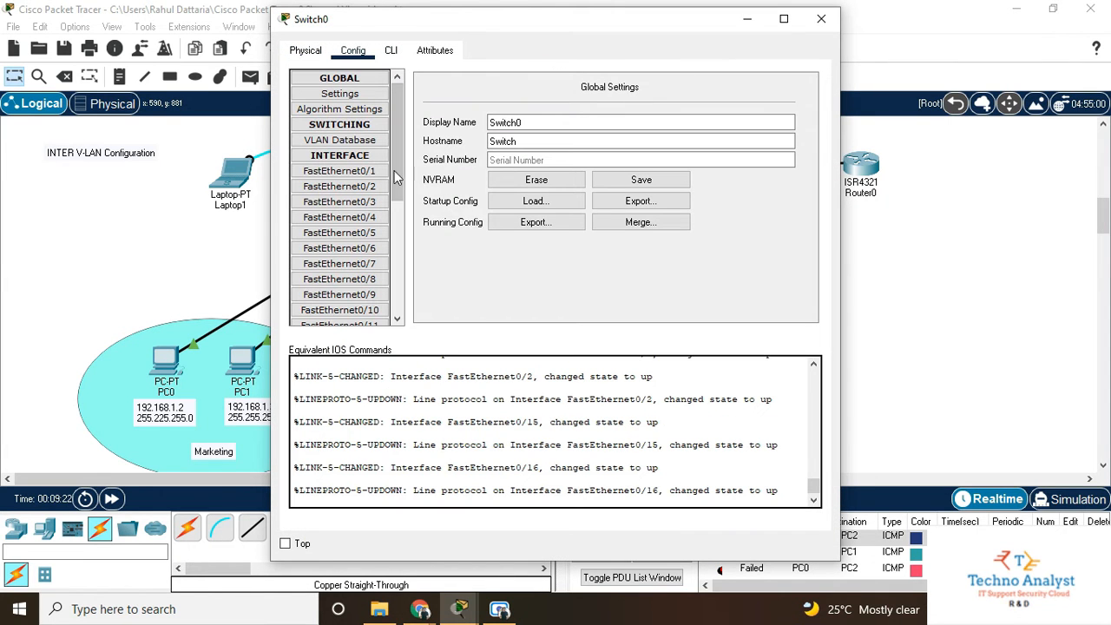
pyautogui.moveTo(395, 178); pyautogui.dragTo(397, 295)
pyautogui.click(373, 302)
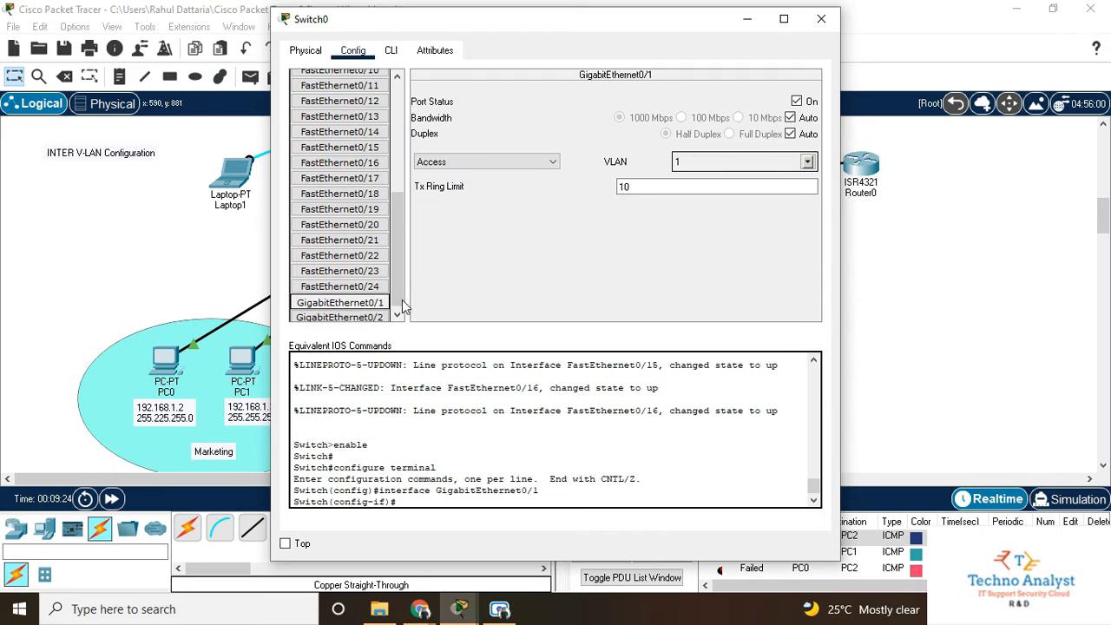
pyautogui.click(455, 162)
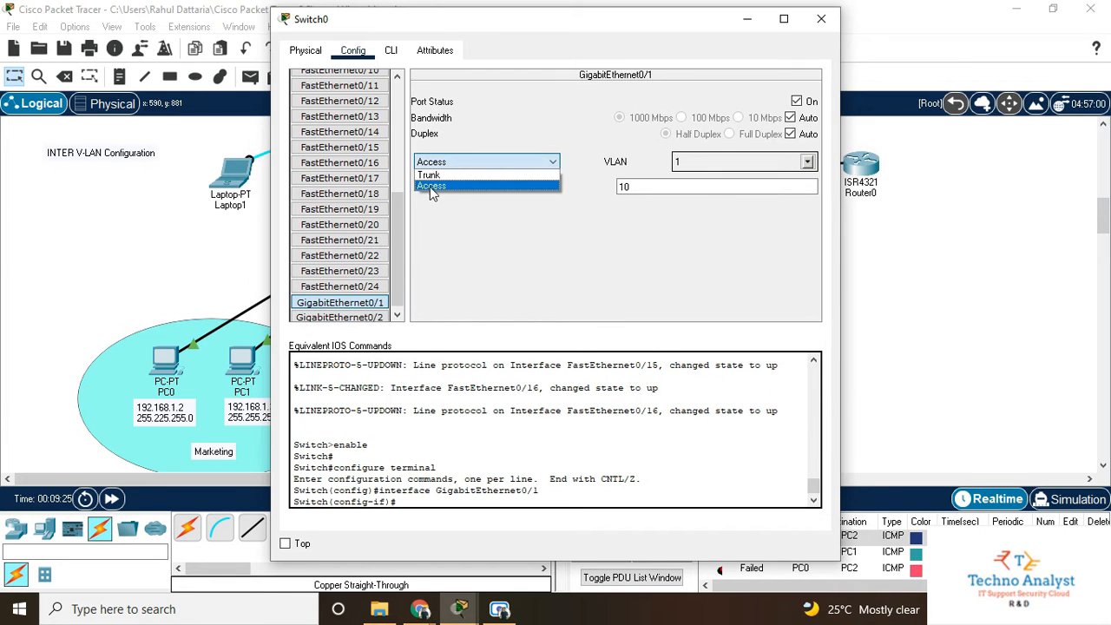
pyautogui.moveTo(396, 257); pyautogui.dragTo(383, 48)
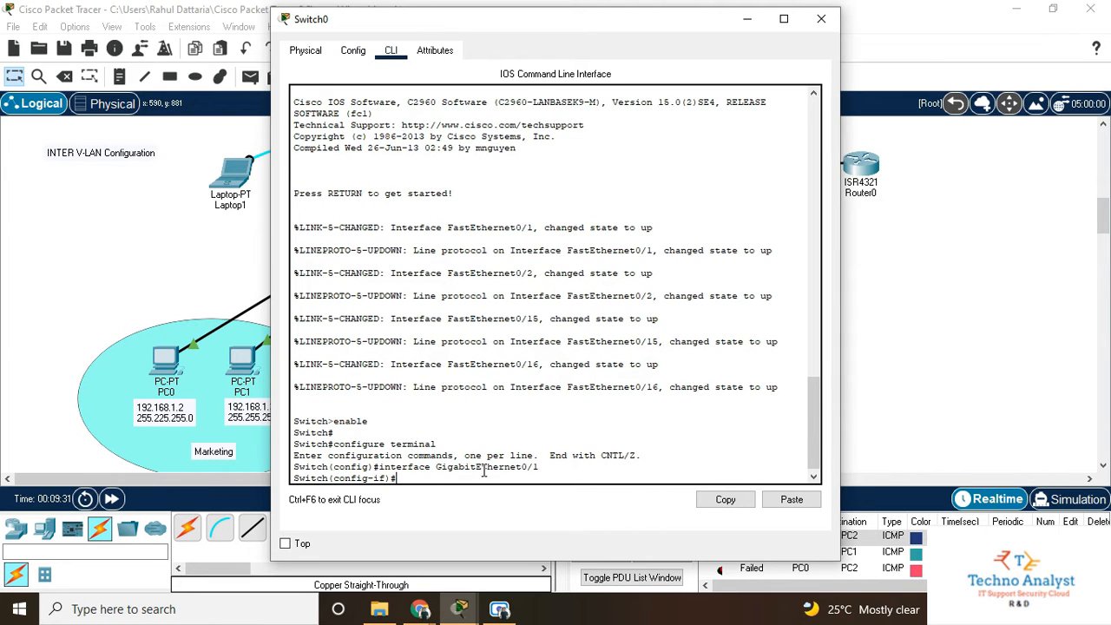
# Step: Exit interface and global configuration modes on Switch0 and end the console session
pyautogui.write('exit')
pyautogui.press('Return')
pyautogui.press('Return')
pyautogui.write('exi')
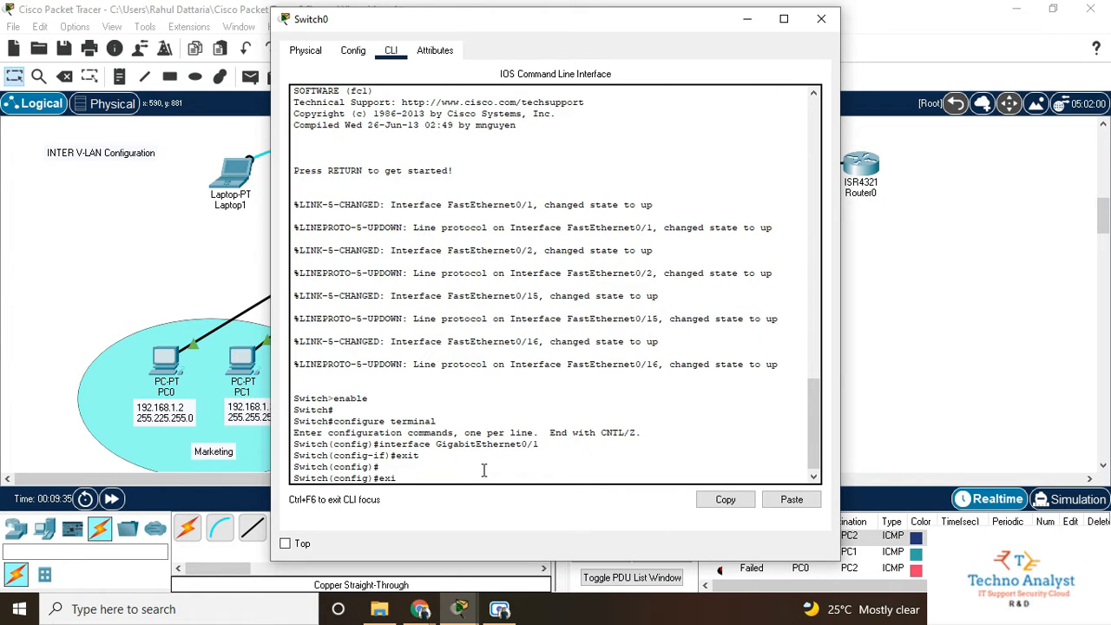
pyautogui.write('t')
pyautogui.press('Return')
pyautogui.press('Return')
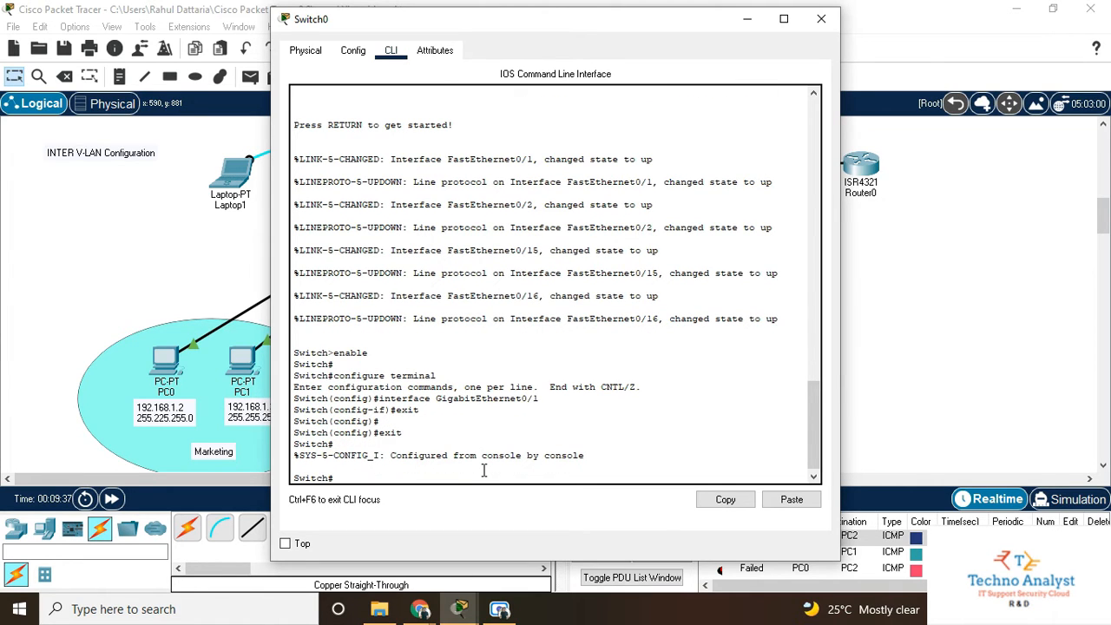
pyautogui.write('exit')
pyautogui.press('Return')
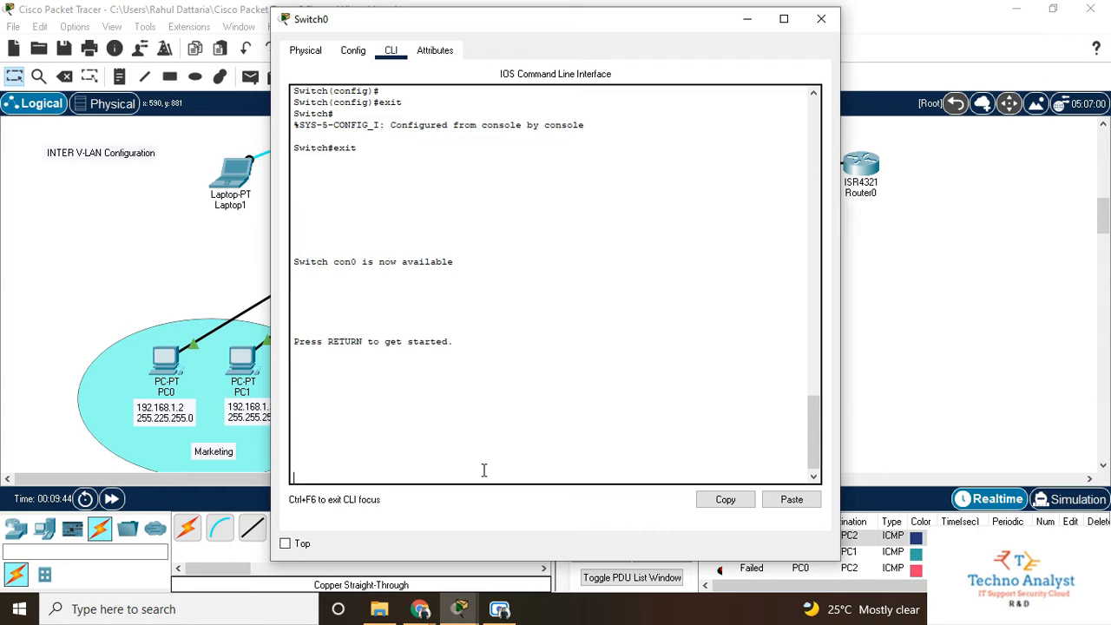
# Step: Start a new Switch0 console session and enter global configuration mode from the terminal using en and config
pyautogui.press('Return')
pyautogui.write('en')
pyautogui.press('Return')
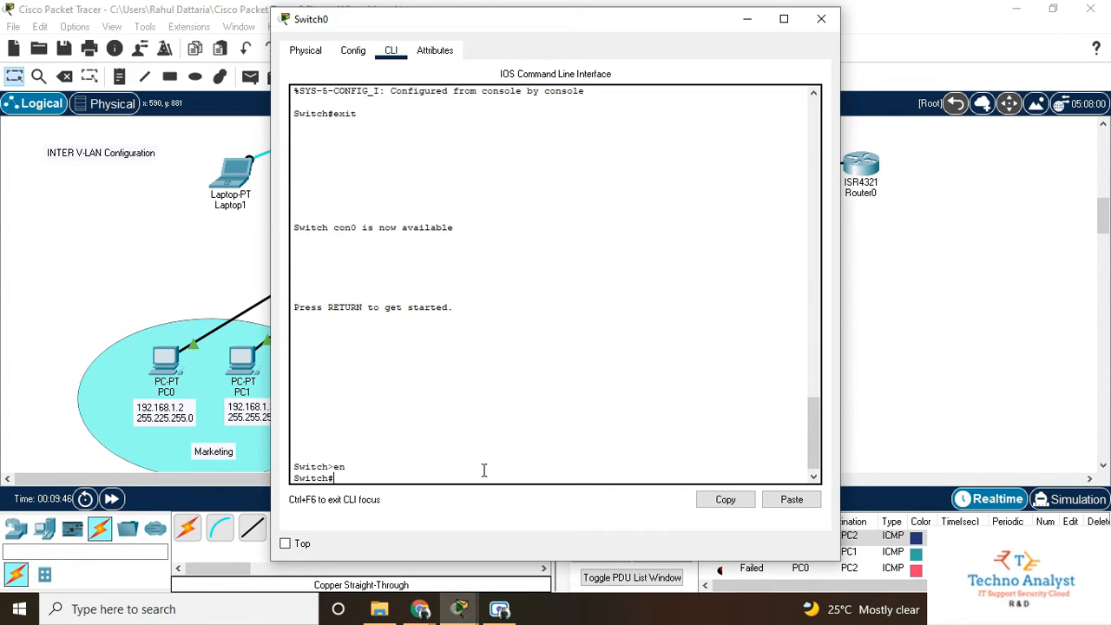
pyautogui.write('config')
pyautogui.press('Return')
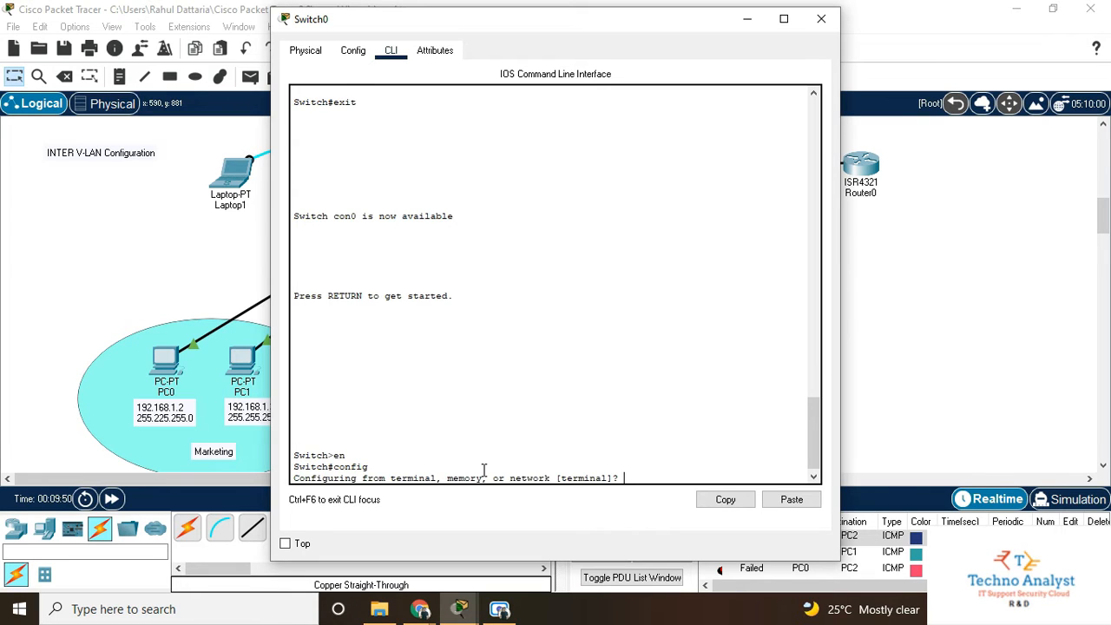
pyautogui.press('Return')
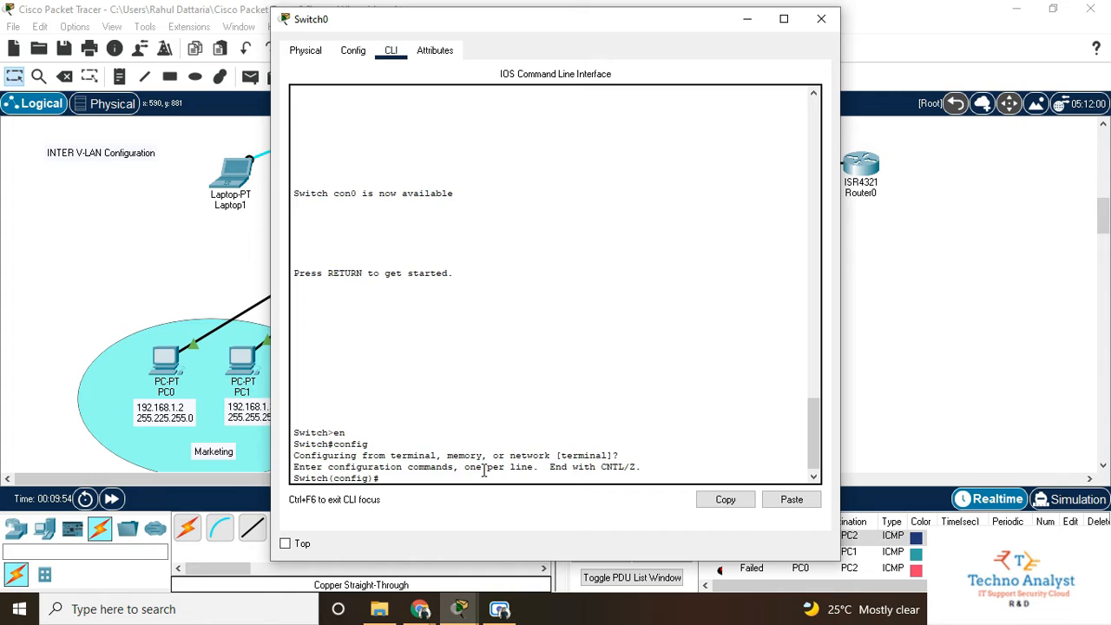
# Step: Configure Switch0's interface gig0/1 as a trunk with the command switchport mode trunk
pyautogui.write('int gig0/1')
pyautogui.press('Return')
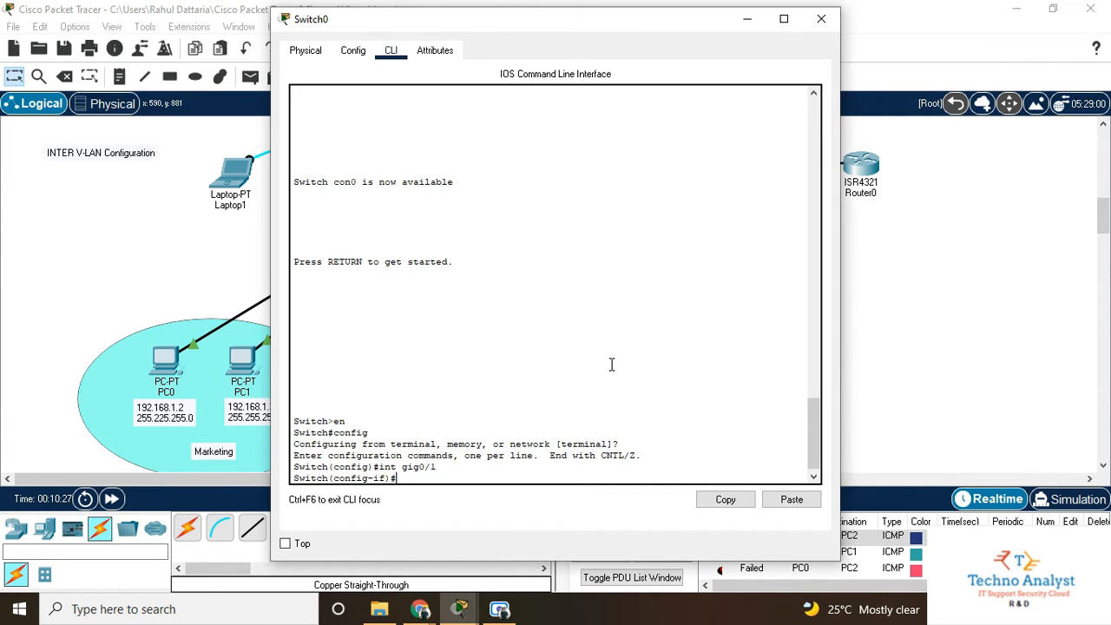
pyautogui.write('switchport')
pyautogui.write('mode trunk')
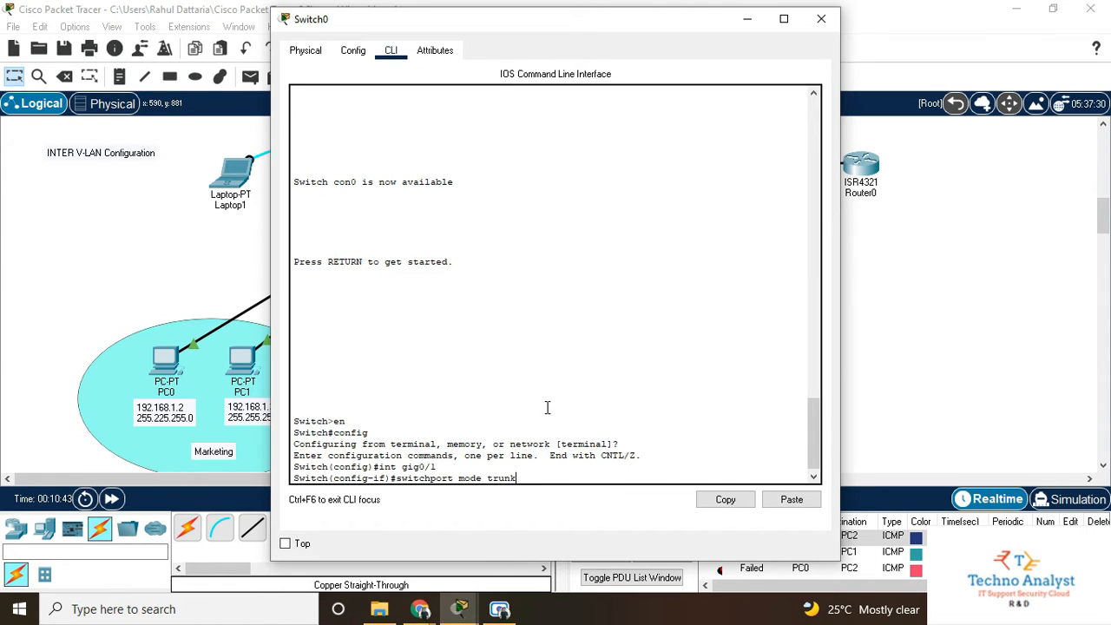
pyautogui.press('Return')
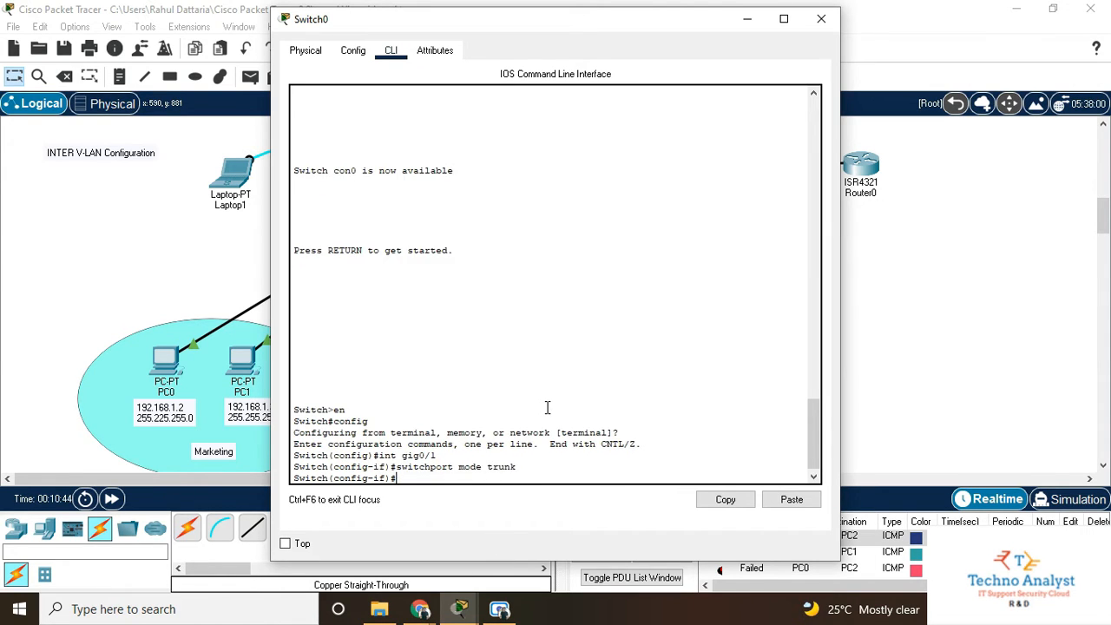
# Step: End configuration mode on Switch0 and save the configuration with write
pyautogui.write('end')
pyautogui.press('Return')
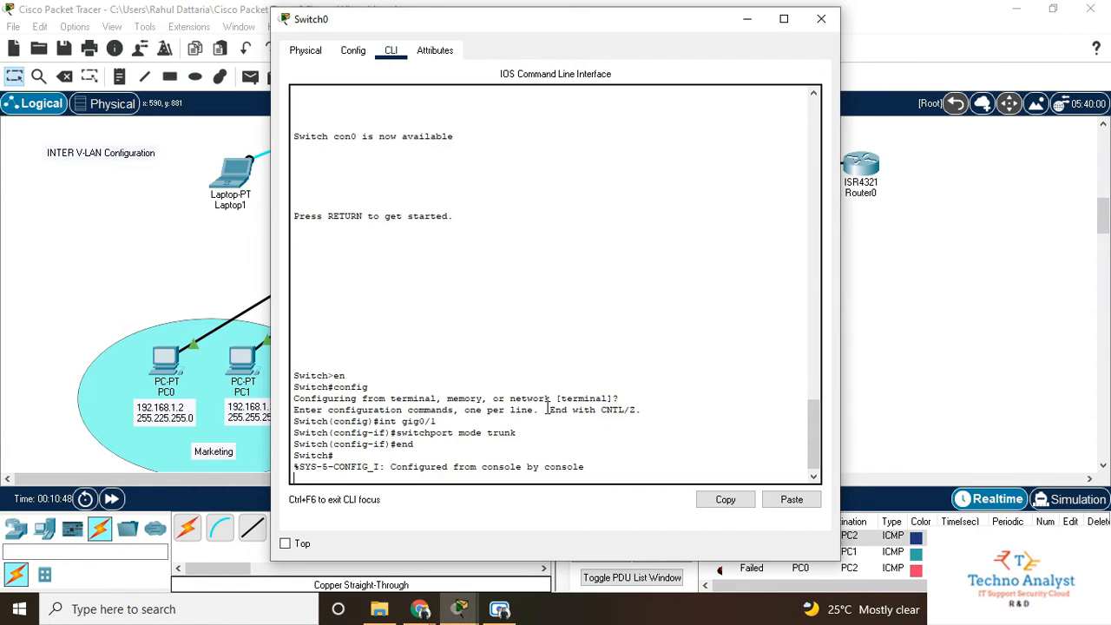
pyautogui.write('write')
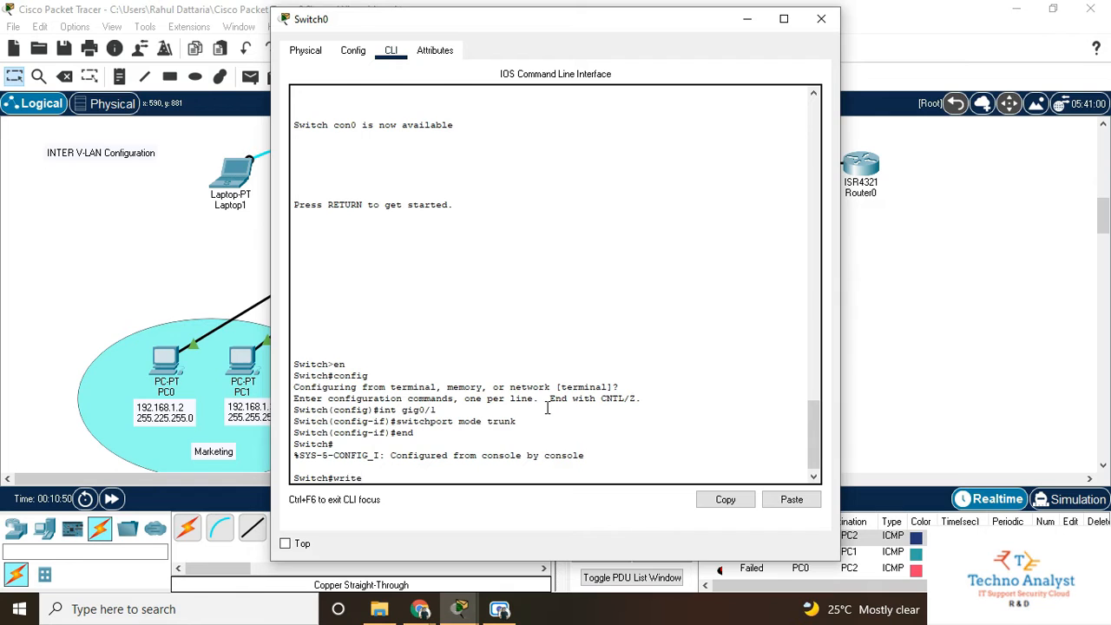
pyautogui.press('Return')
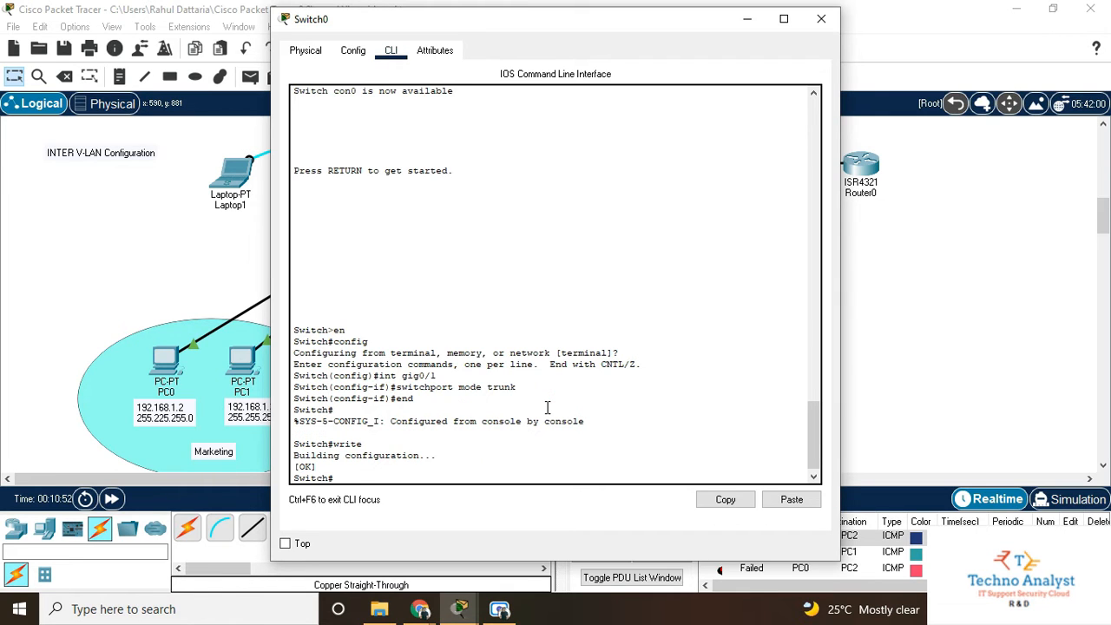
# Step: Copy the trunk configuration lines from int gig0/1 through end and minimize the Switch0 window
pyautogui.moveTo(449, 406); pyautogui.dragTo(293, 370)
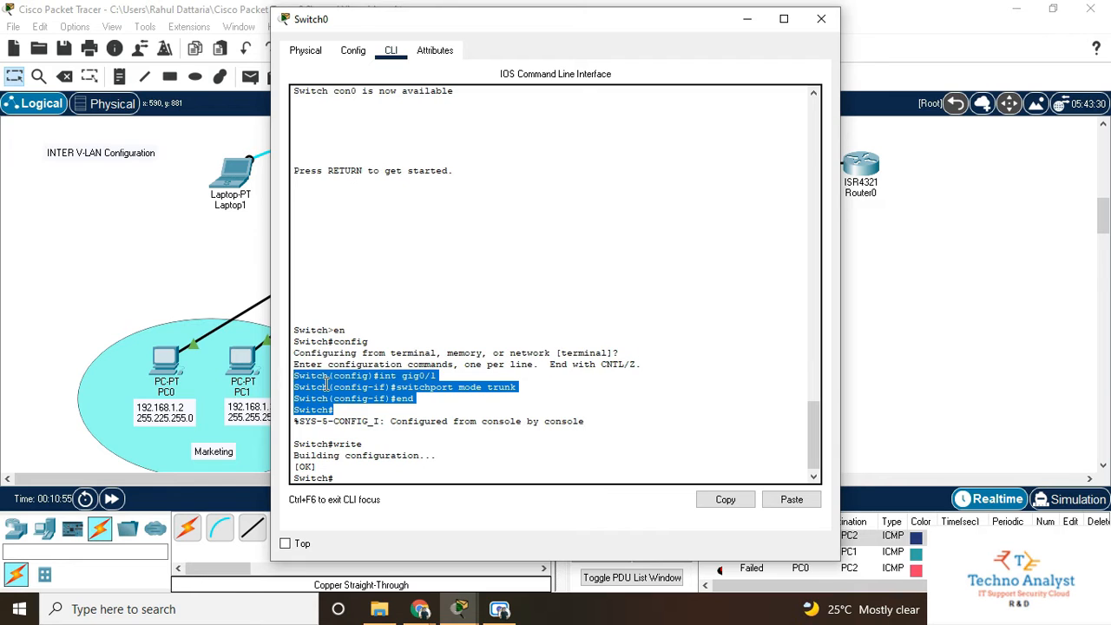
pyautogui.rightClick(326, 382)
pyautogui.click(360, 392)
pyautogui.click(747, 21)
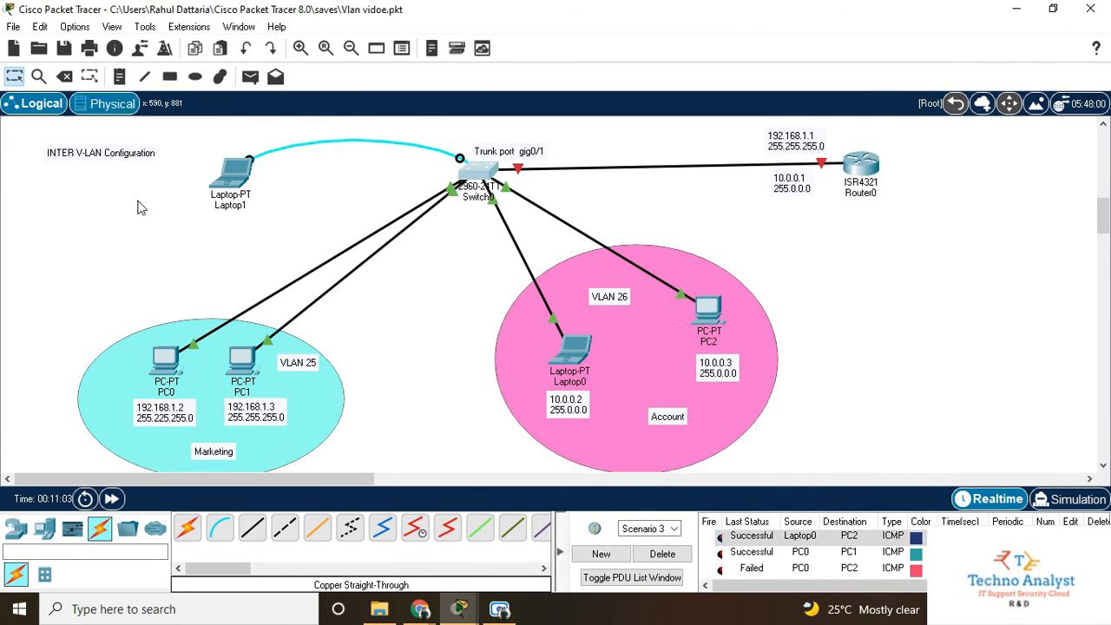
# Step: Add a note beside Router0 reading "Step 1 after Vlan Caonfiguration"
pyautogui.click(120, 79)
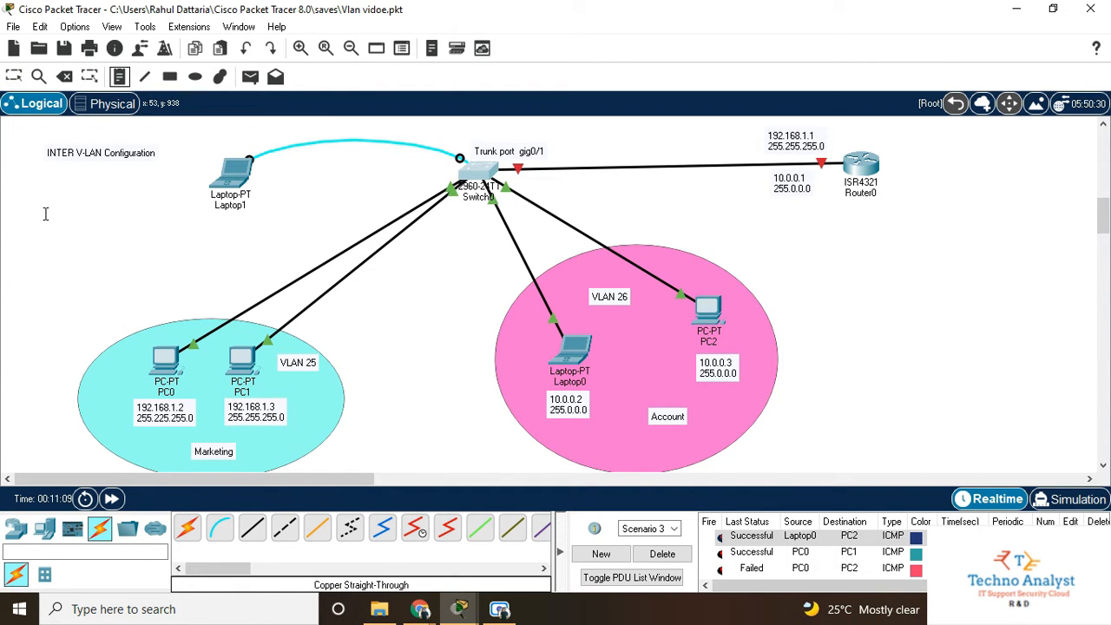
pyautogui.click(939, 185)
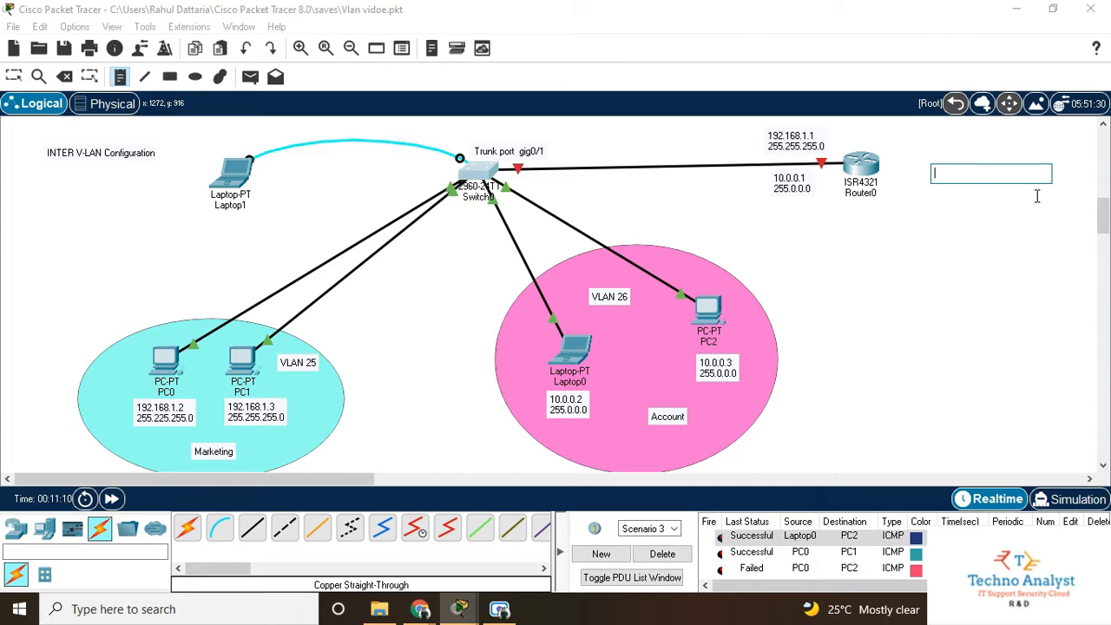
pyautogui.write('S')
pyautogui.write('p 1 af')
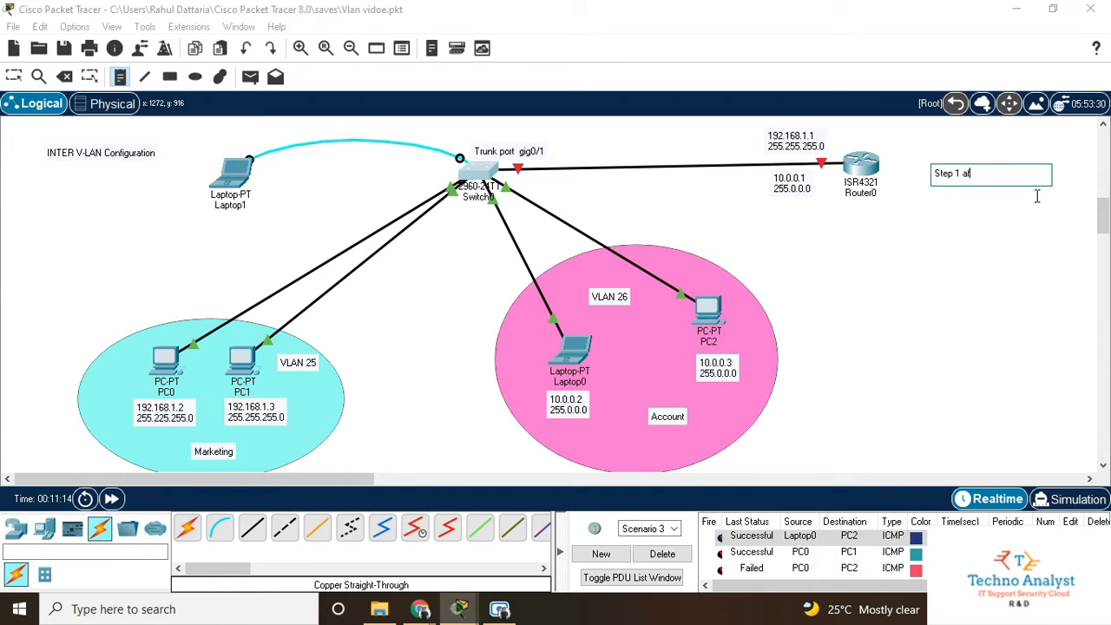
pyautogui.write('ter Vlan Caonfiguration')
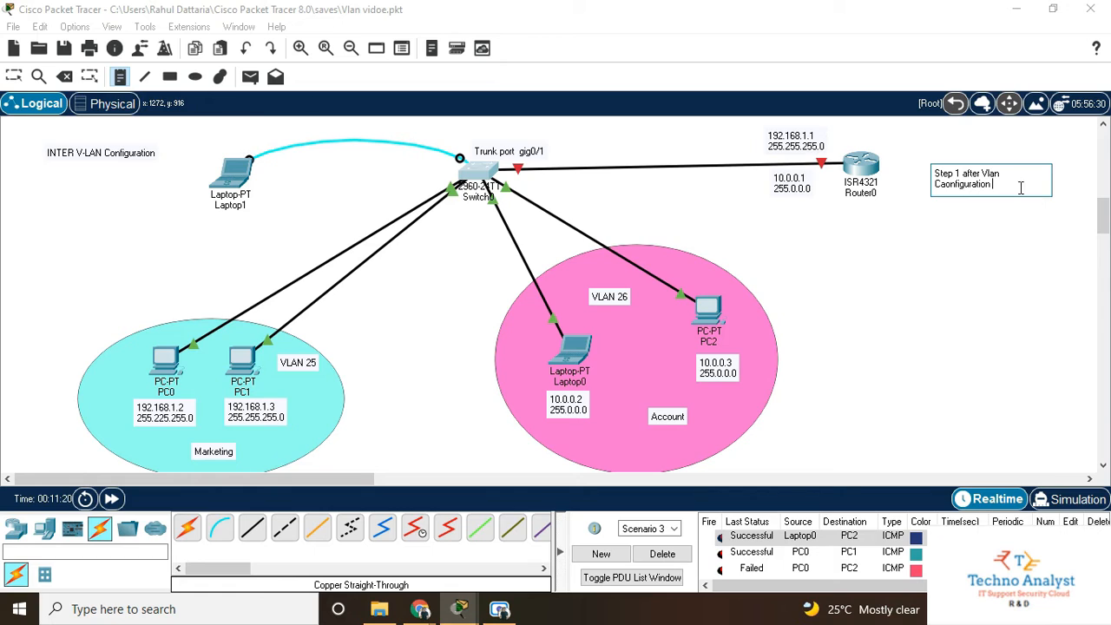
# Step: Add a colon after "Step 1" in the note and paste the copied trunk commands below its heading after a blank line
pyautogui.click(963, 171)
pyautogui.press('BackSpace')
pyautogui.write(':')
pyautogui.press('Return')
pyautogui.press('Return')
pyautogui.hotkey('ctrl', 'v')
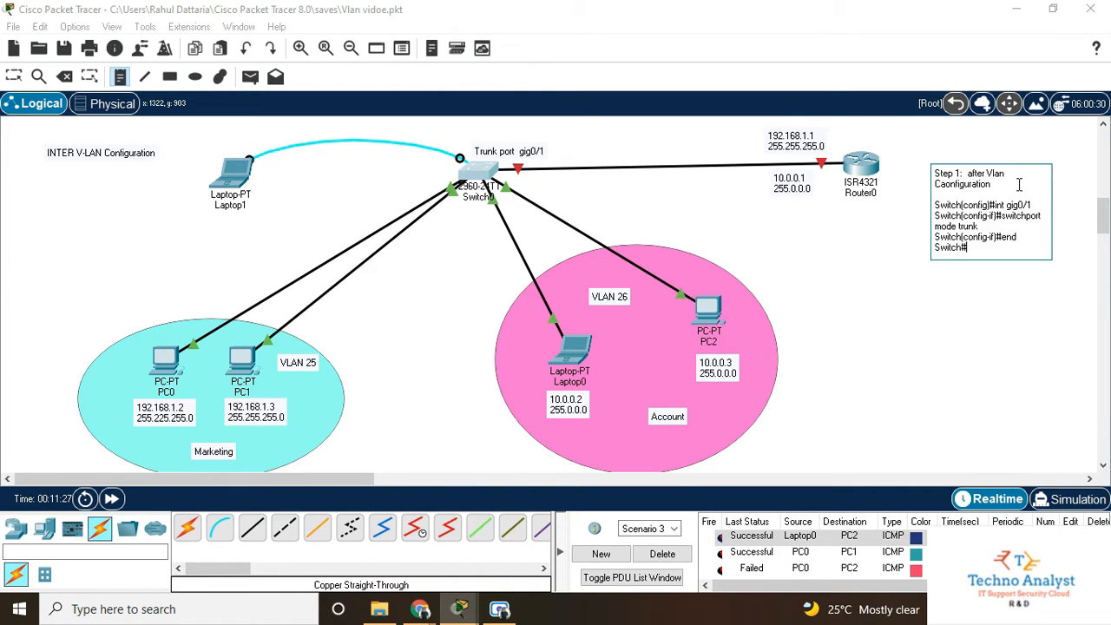
pyautogui.click(975, 299)
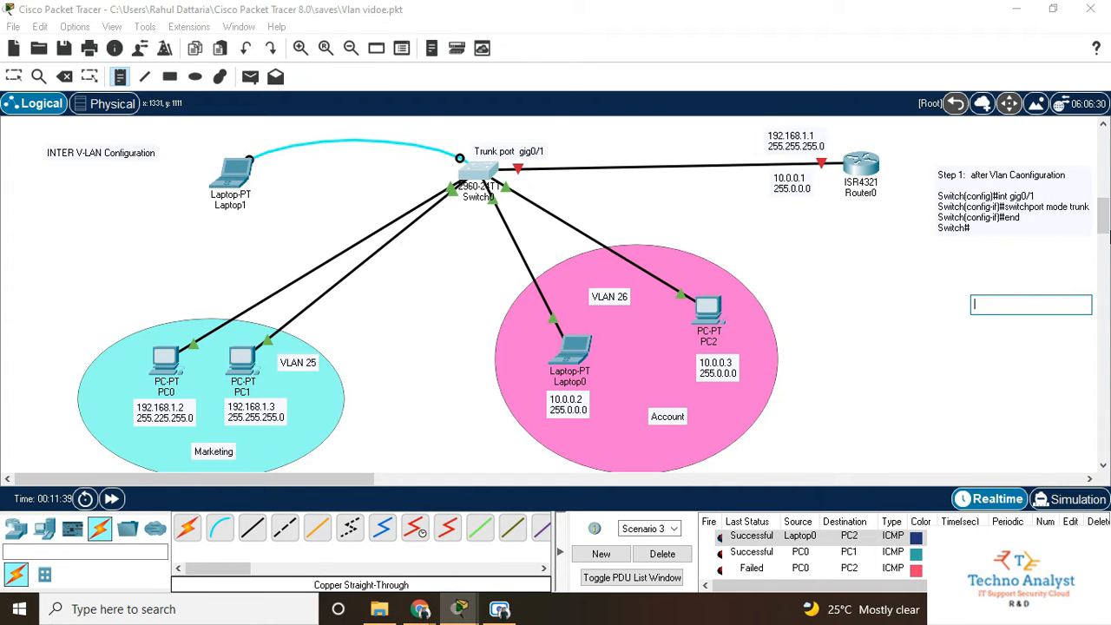
# Step: Correct the note's heading to read "Step 1: After Vlan Configuration"
pyautogui.click(1050, 176)
pyautogui.moveTo(993, 184); pyautogui.dragTo(917, 187)
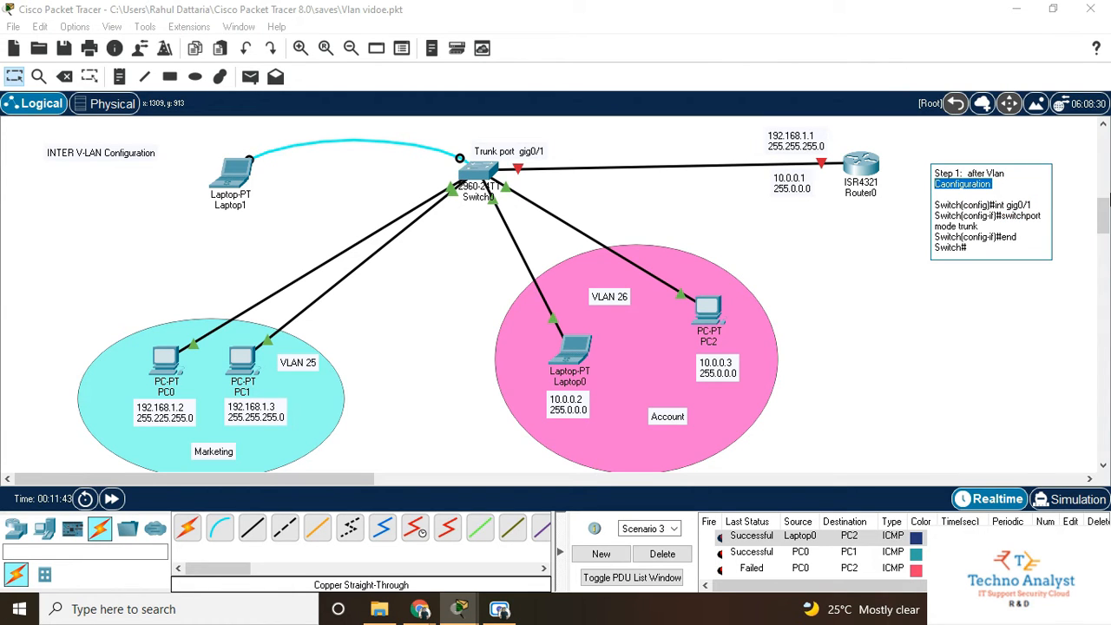
pyautogui.write('Con')
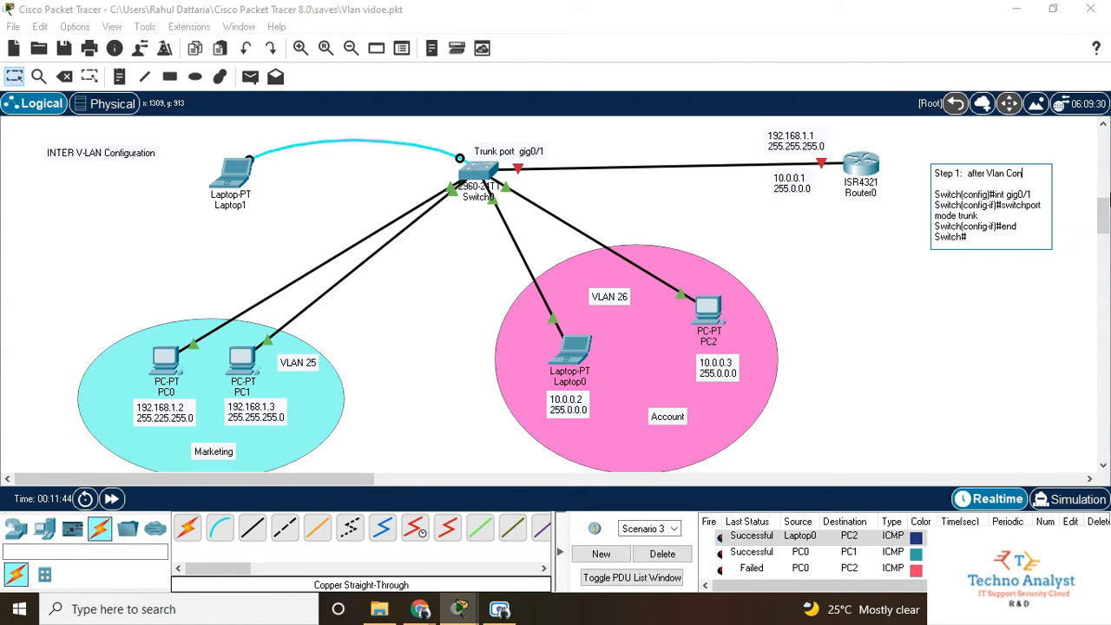
pyautogui.write('figuration')
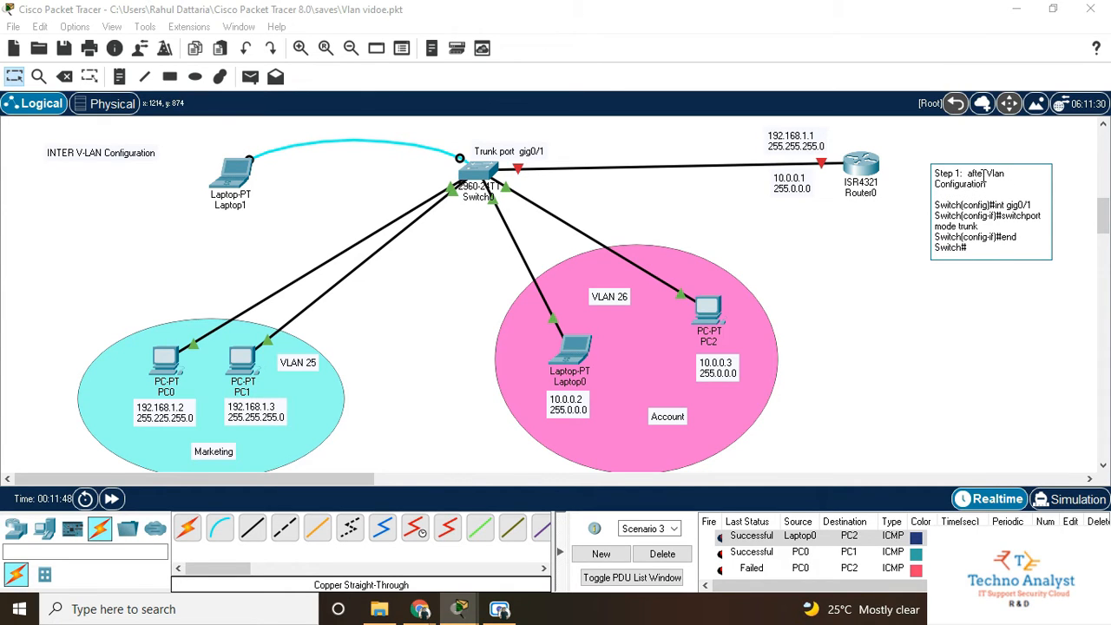
pyautogui.moveTo(968, 173); pyautogui.dragTo(973, 174)
pyautogui.write('A')
pyautogui.click(1089, 303)
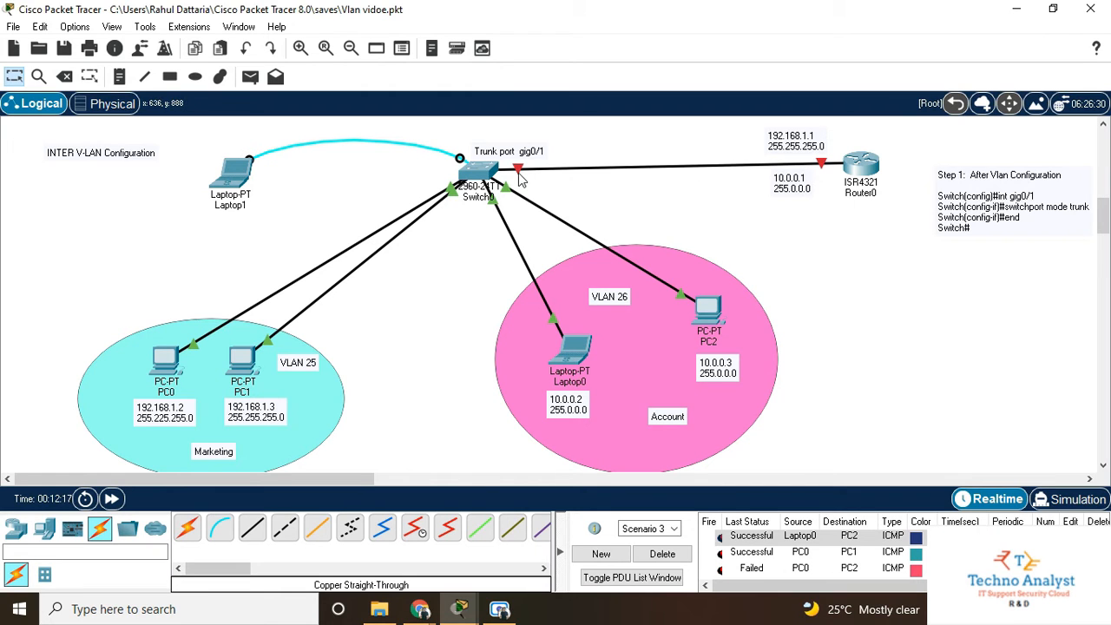
# Step: Open Router0's command line, decline the initial configuration dialog, and enter privileged mode with en
pyautogui.moveTo(521, 178)
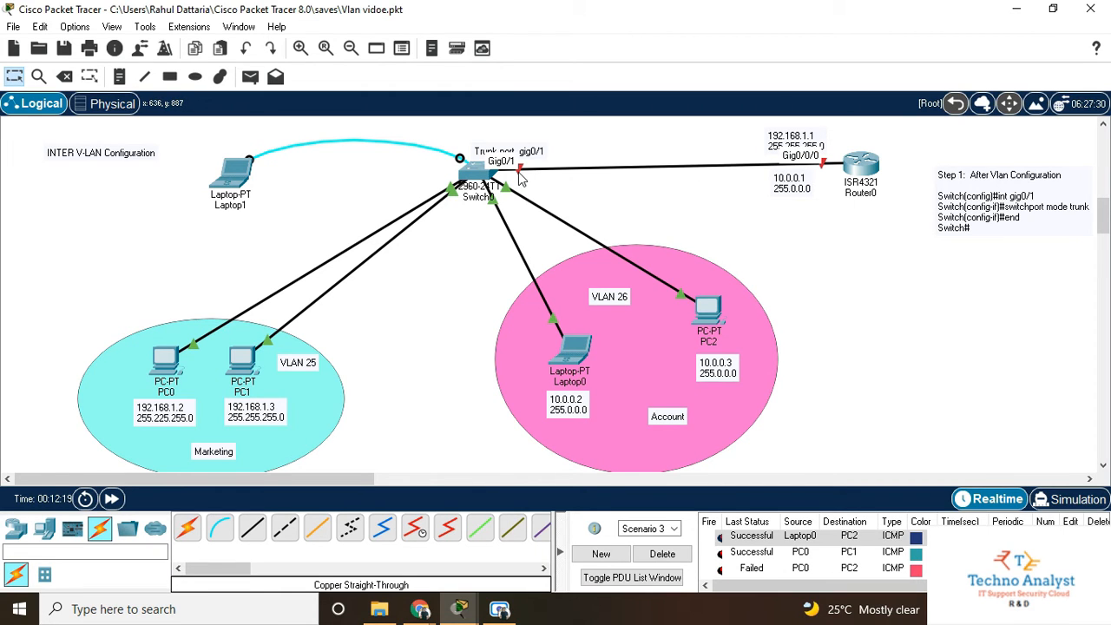
pyautogui.click(855, 169)
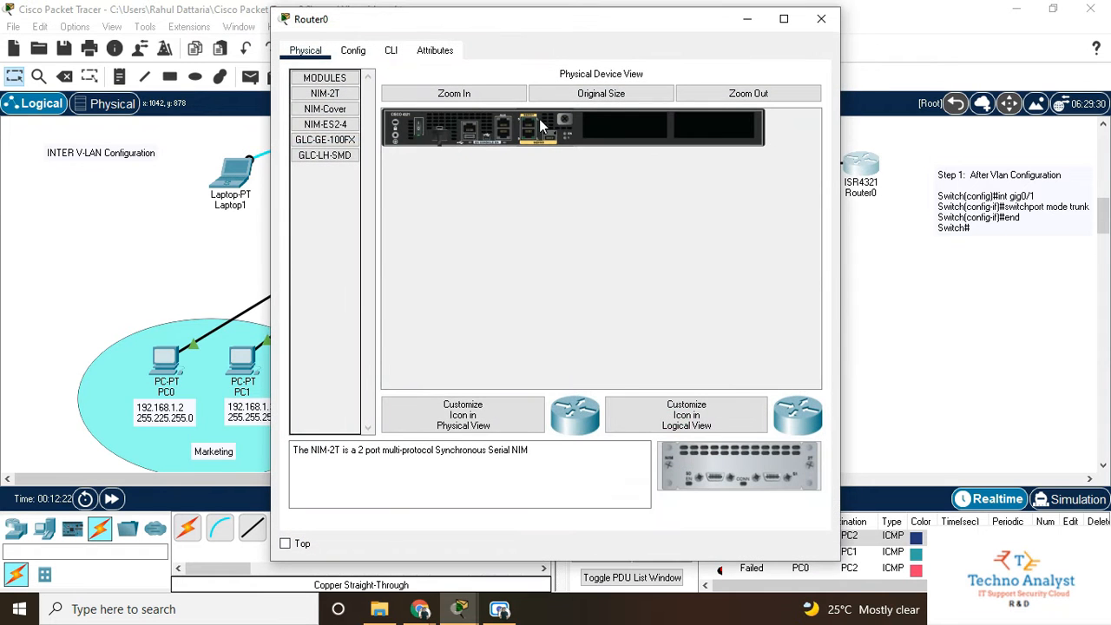
pyautogui.click(390, 50)
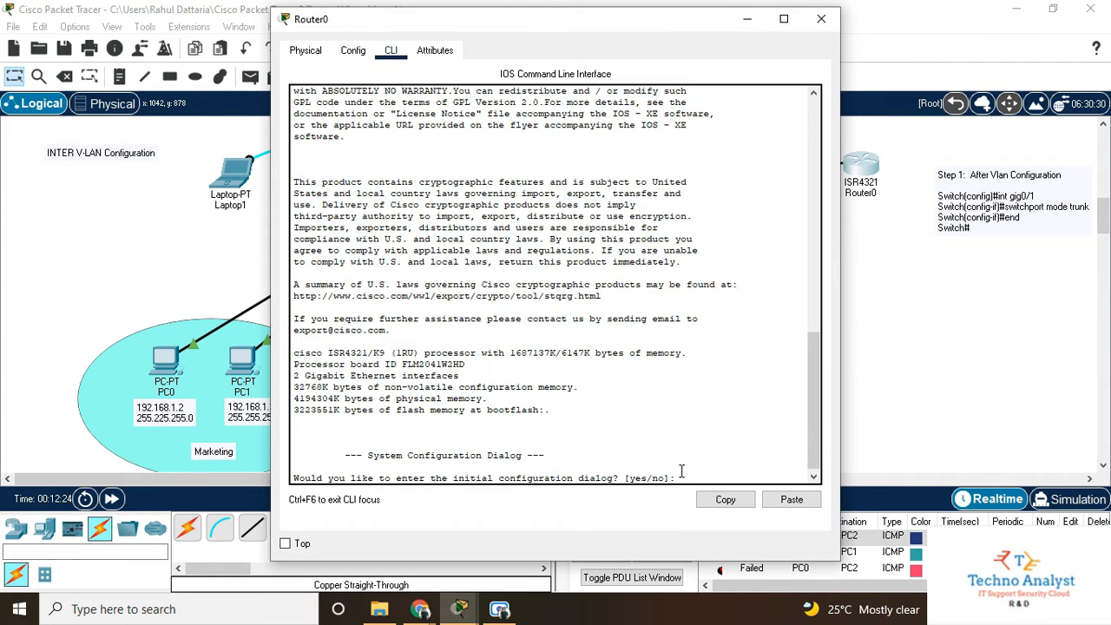
pyautogui.write('n')
pyautogui.press('Return')
pyautogui.press('Return')
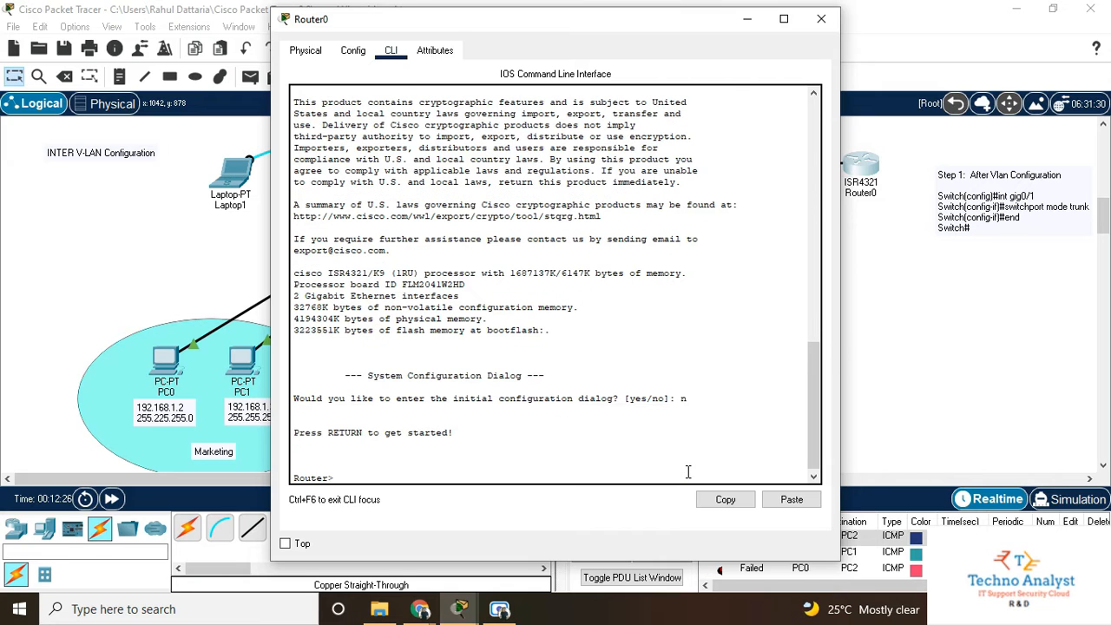
pyautogui.write('en')
pyautogui.press('Return')
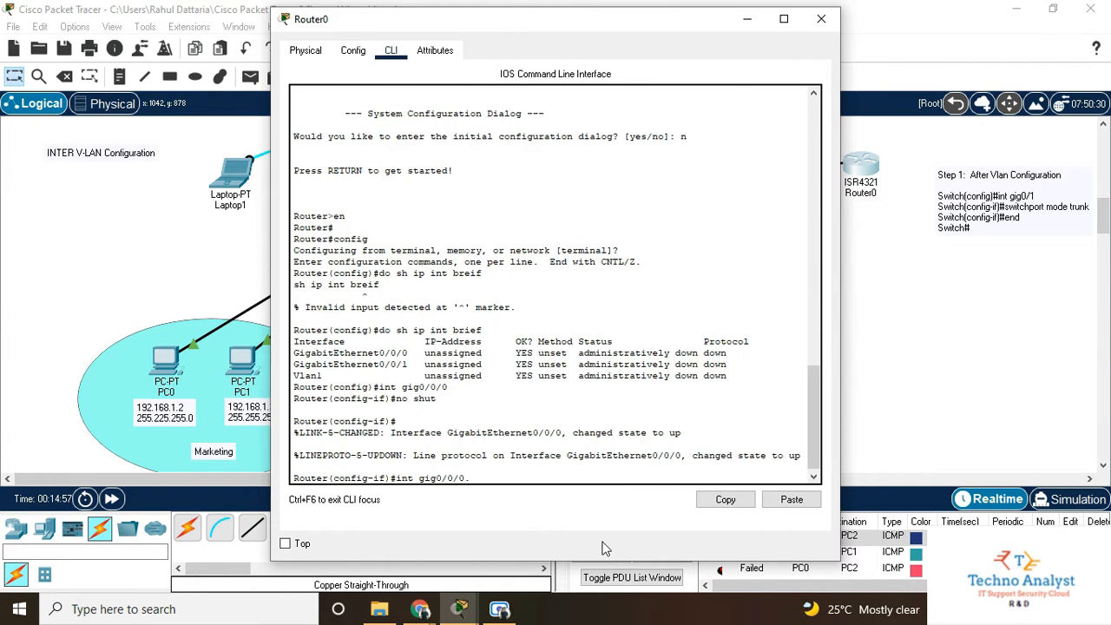
# Step: Maximize the Router0 command-line window
pyautogui.click(784, 18)
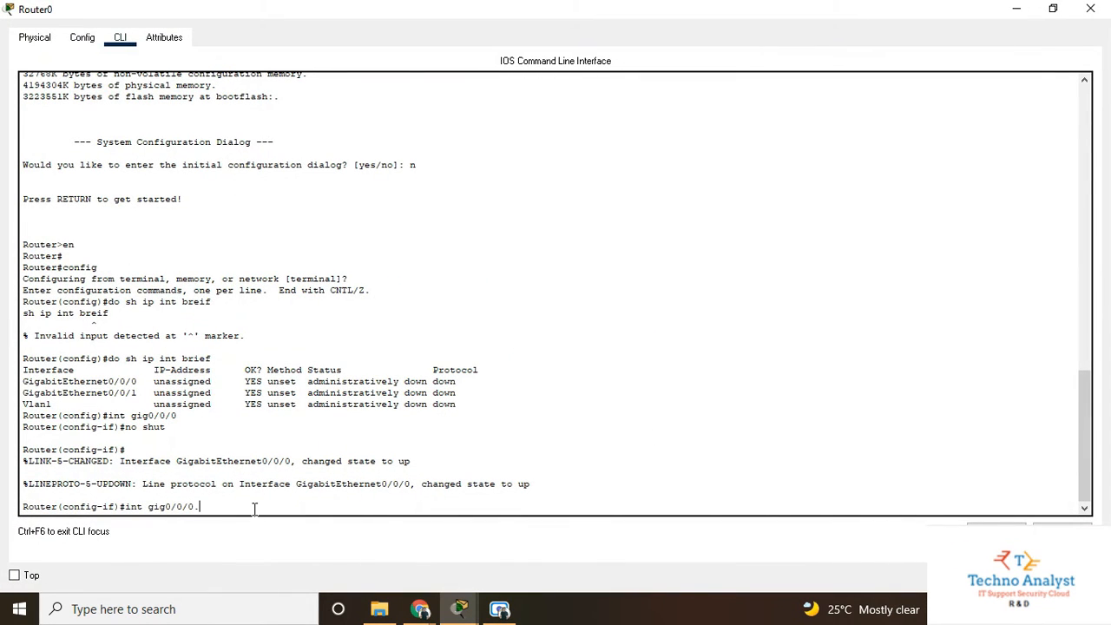
# Step: Exit Router0's interface and global configuration modes, end the console session with exit, and start it again
pyautogui.write('exit')
pyautogui.press('Return')
pyautogui.write('er(config-if)#e')
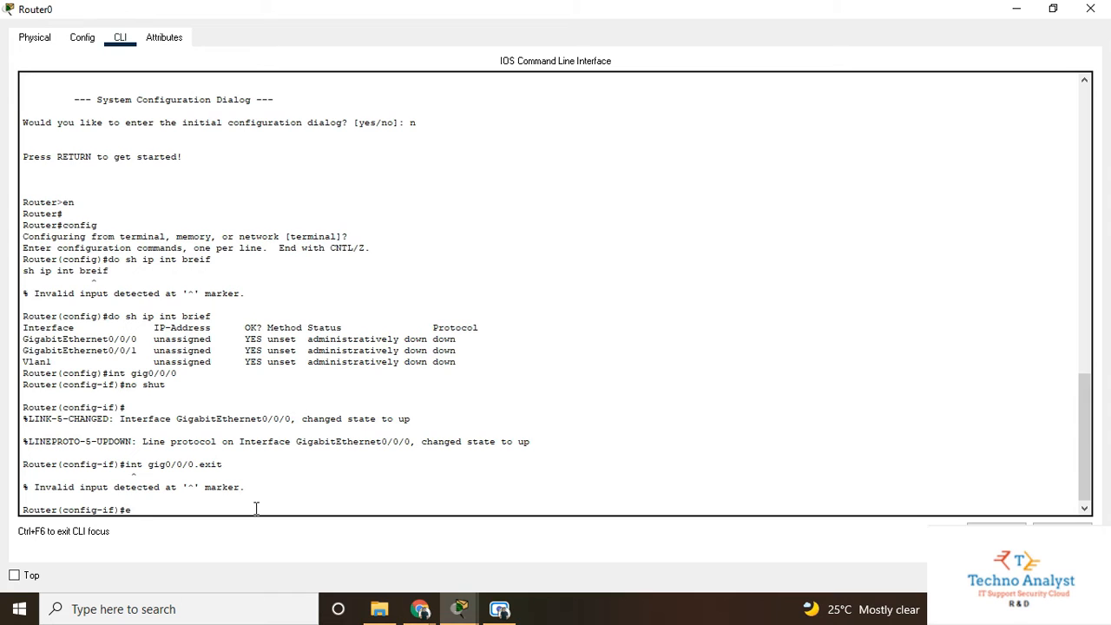
pyautogui.write('xit')
pyautogui.press('Return')
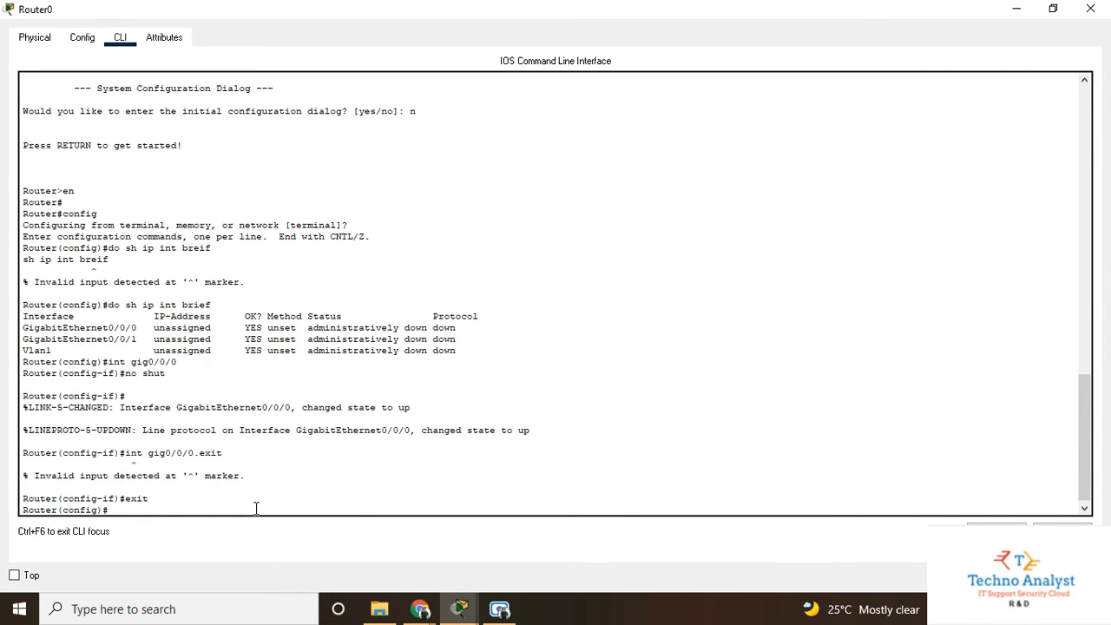
pyautogui.write('exit')
pyautogui.press('Return')
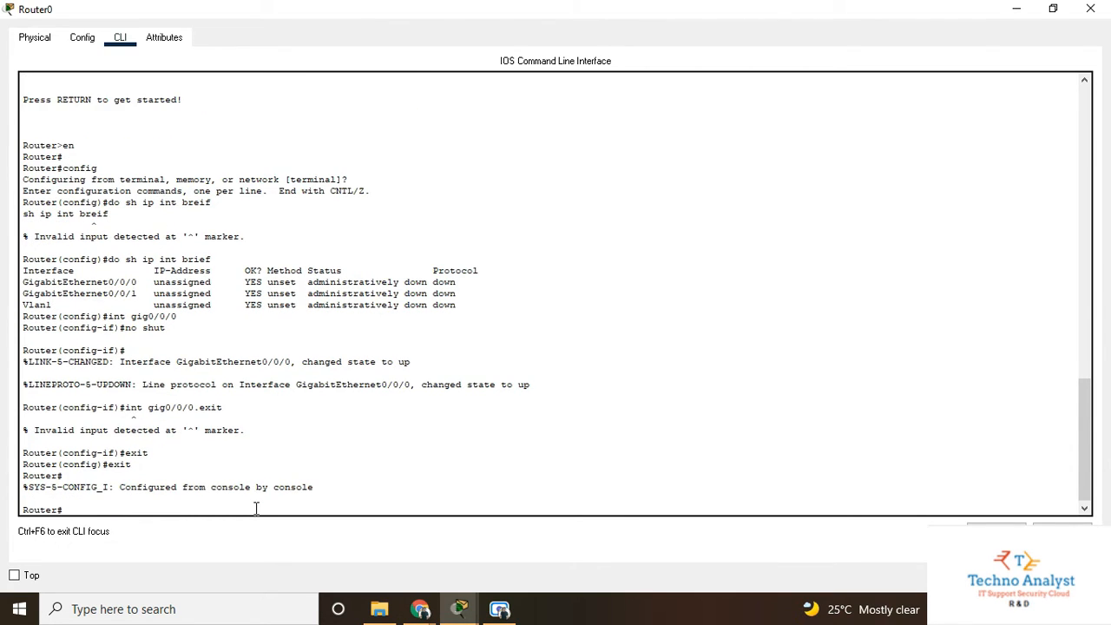
pyautogui.write('exit')
pyautogui.press('Return')
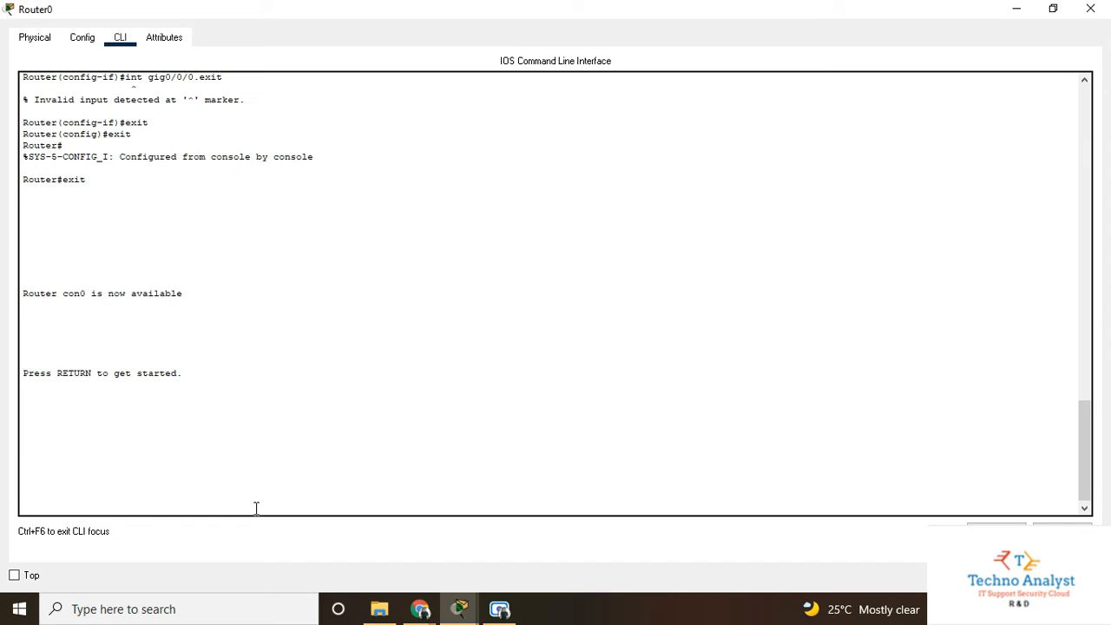
pyautogui.press('Return')
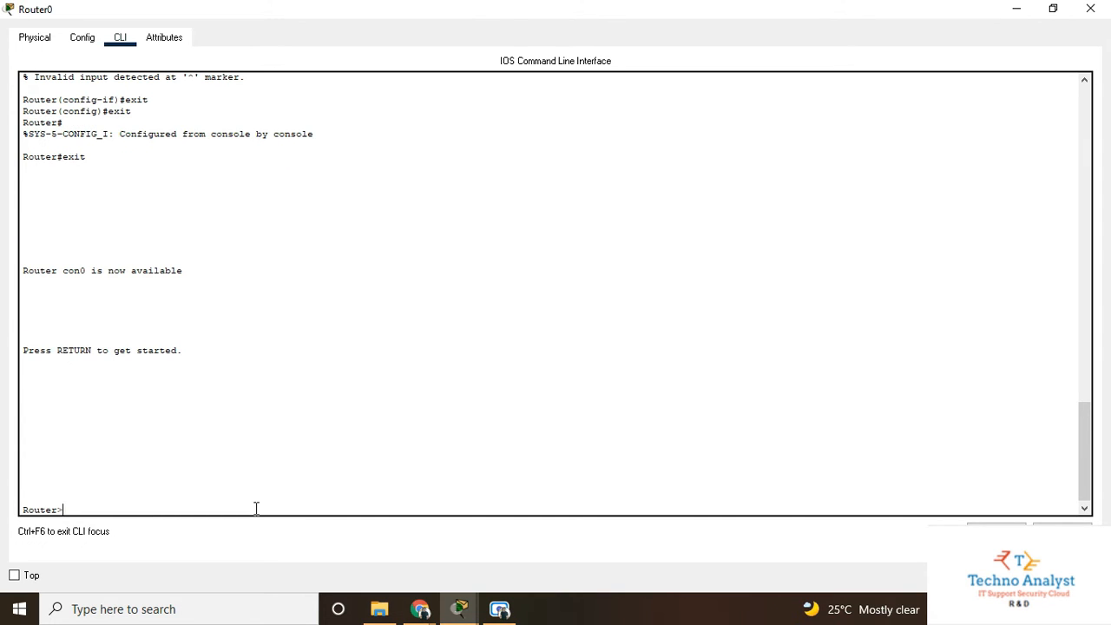
# Step: Enter privileged mode with en and open global configuration from the terminal with config
pyautogui.write('en')
pyautogui.press('Return')
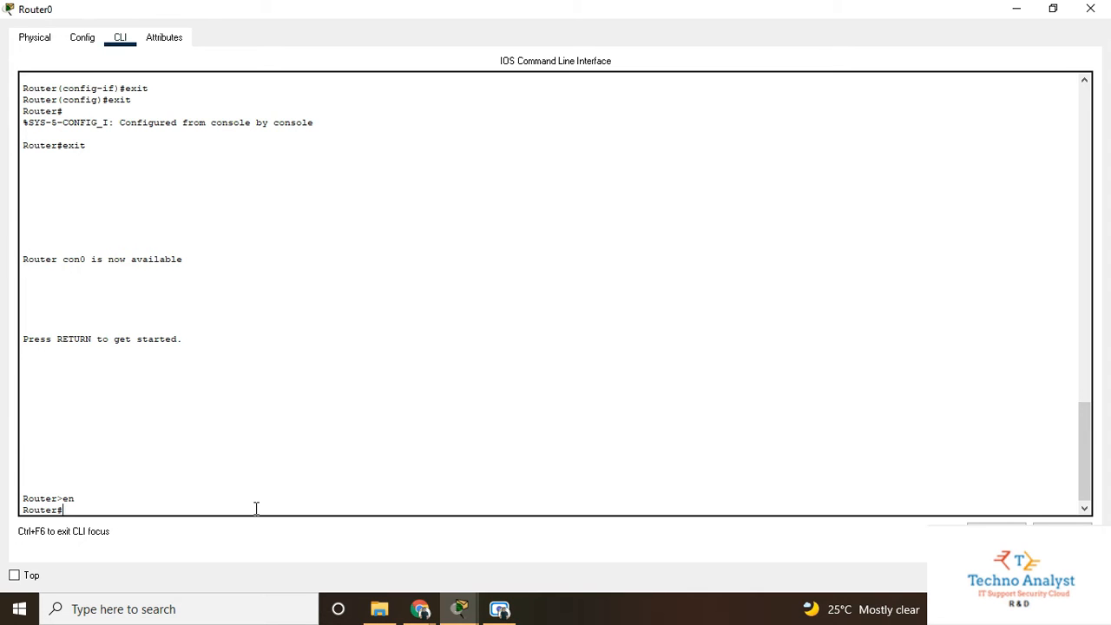
pyautogui.write('config')
pyautogui.press('Return')
pyautogui.press('Return')
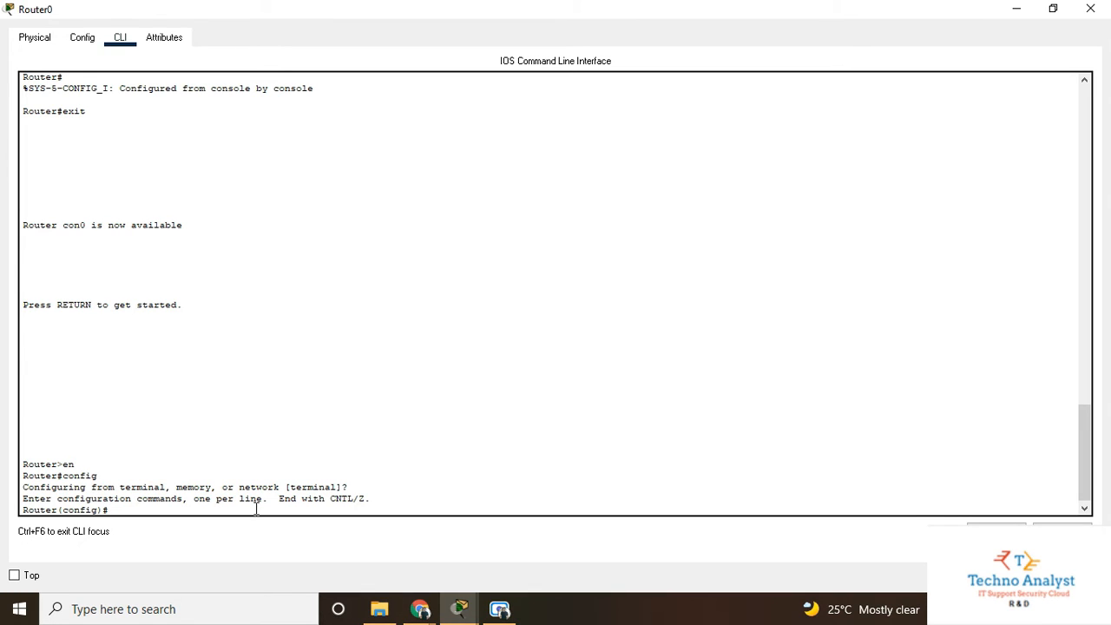
# Step: Run do sh ip int brief and examine the GigabitEthernet0/0/0 line in the interface list
pyautogui.write('do sh')
pyautogui.press('BackSpace')
pyautogui.write('ip int brief')
pyautogui.press('Return')
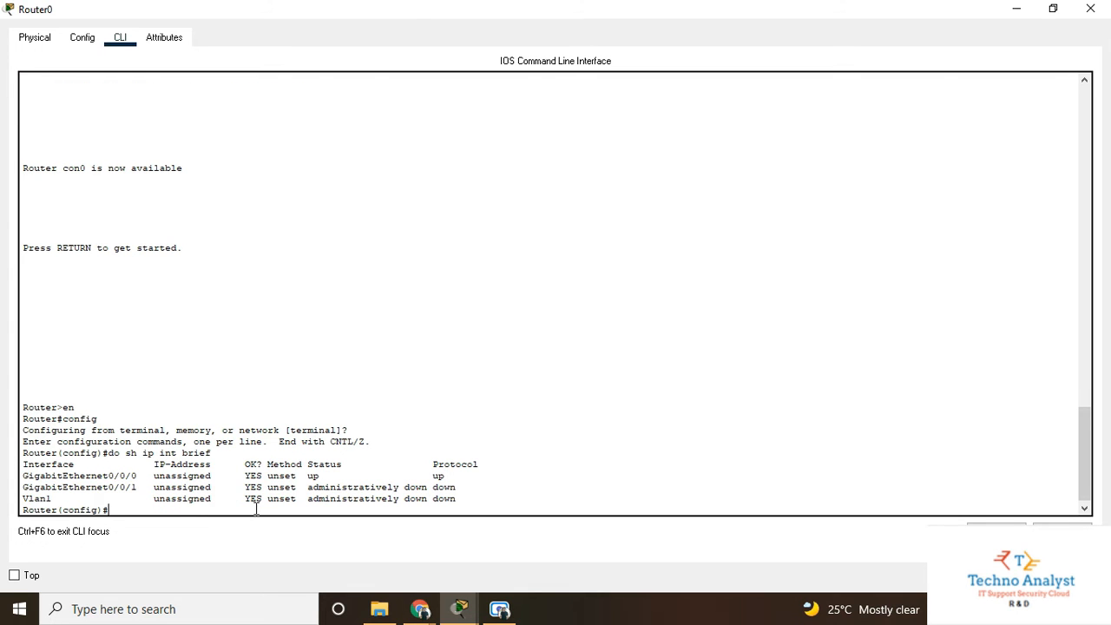
pyautogui.scroll(2, 256, 507)
pyautogui.scroll(-2, 218, 453)
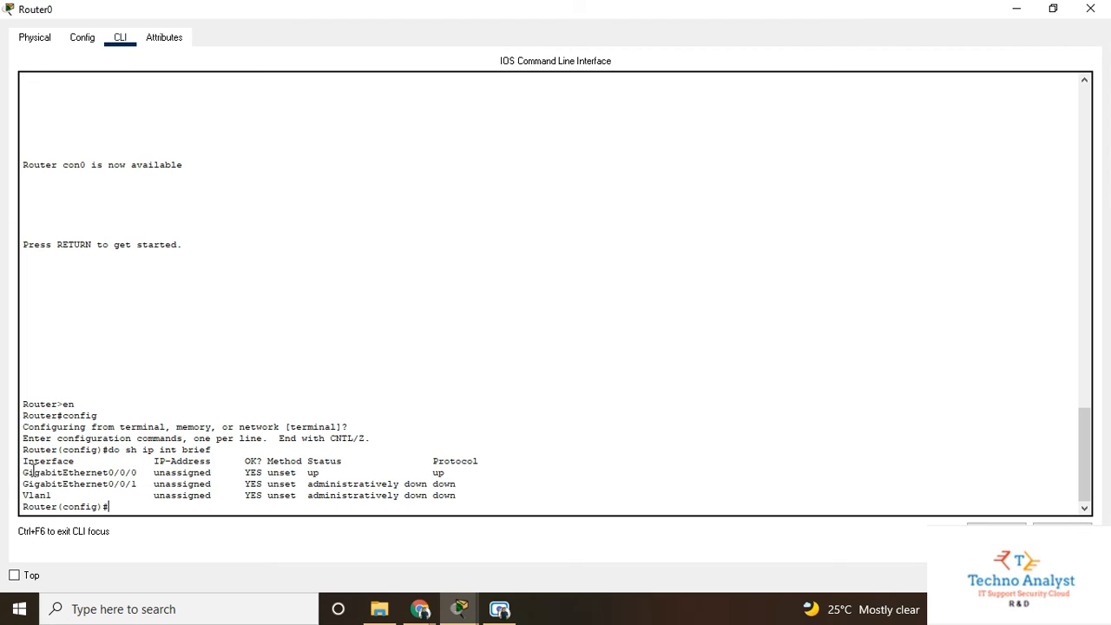
pyautogui.moveTo(27, 472); pyautogui.dragTo(469, 473)
pyautogui.click(328, 475)
pyautogui.moveTo(310, 475); pyautogui.dragTo(26, 474)
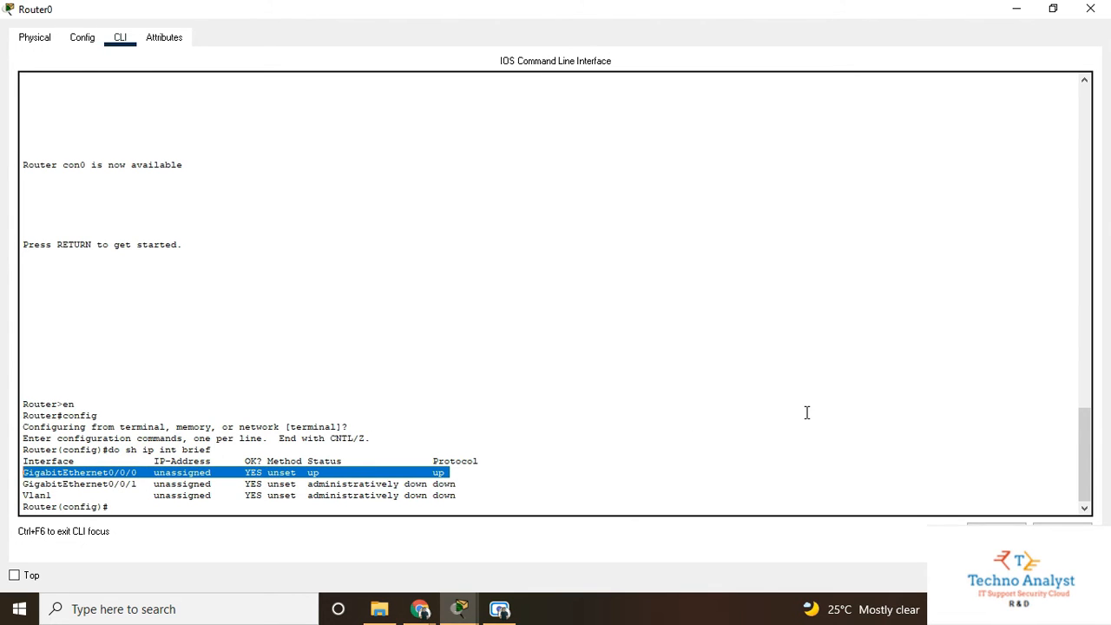
pyautogui.click(347, 471)
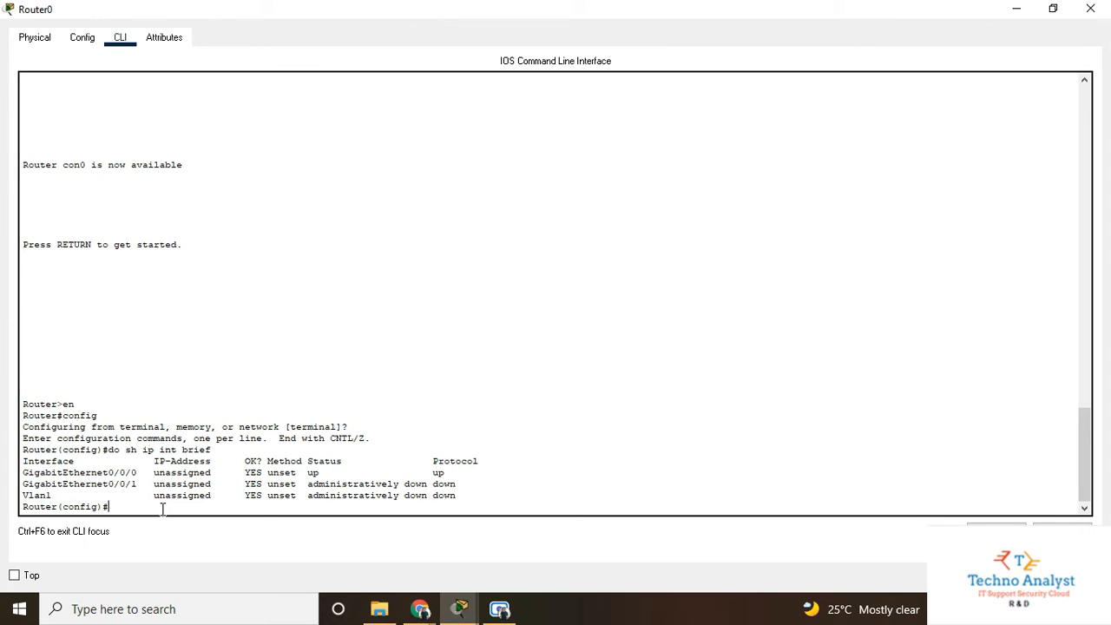
# Step: Begin the command int gig0/0/0. and, in the workspace, place copies of the VLAN 25 and VLAN 26 labels beside 192.168.1.1 and 10.0.0.1
pyautogui.write('int gig0/0/0.')
pyautogui.click(460, 609)
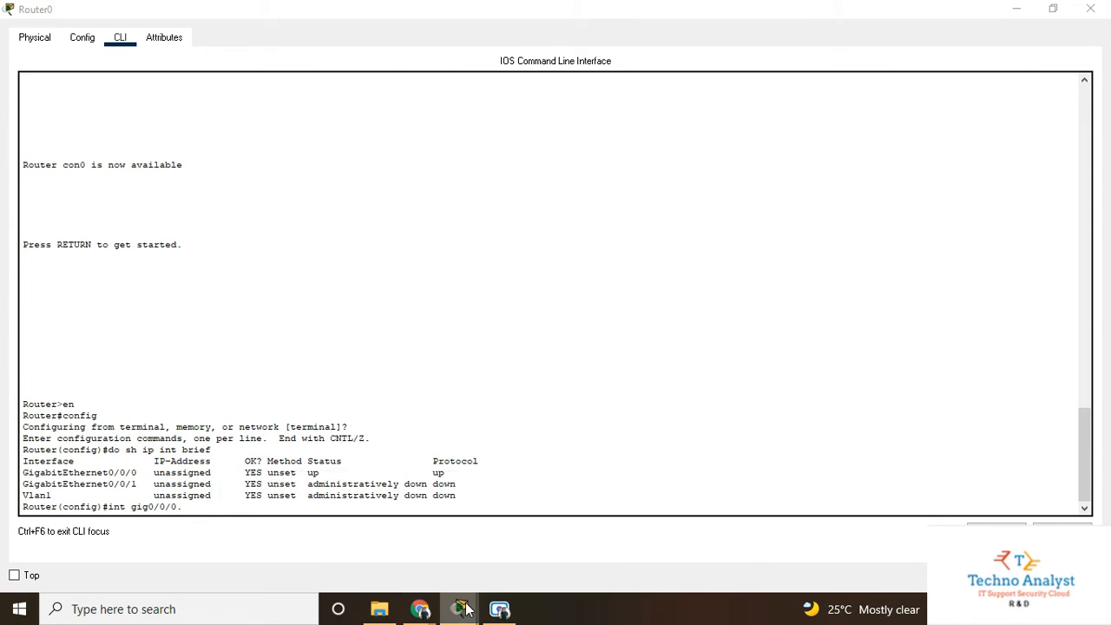
pyautogui.click(327, 537)
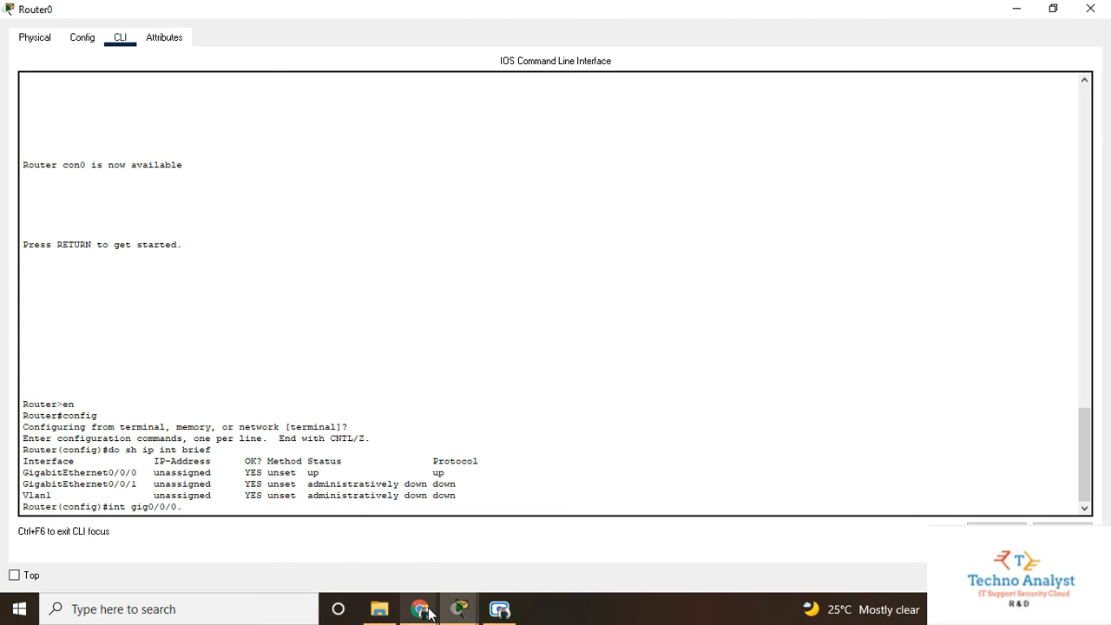
pyautogui.click(460, 611)
pyautogui.click(352, 555)
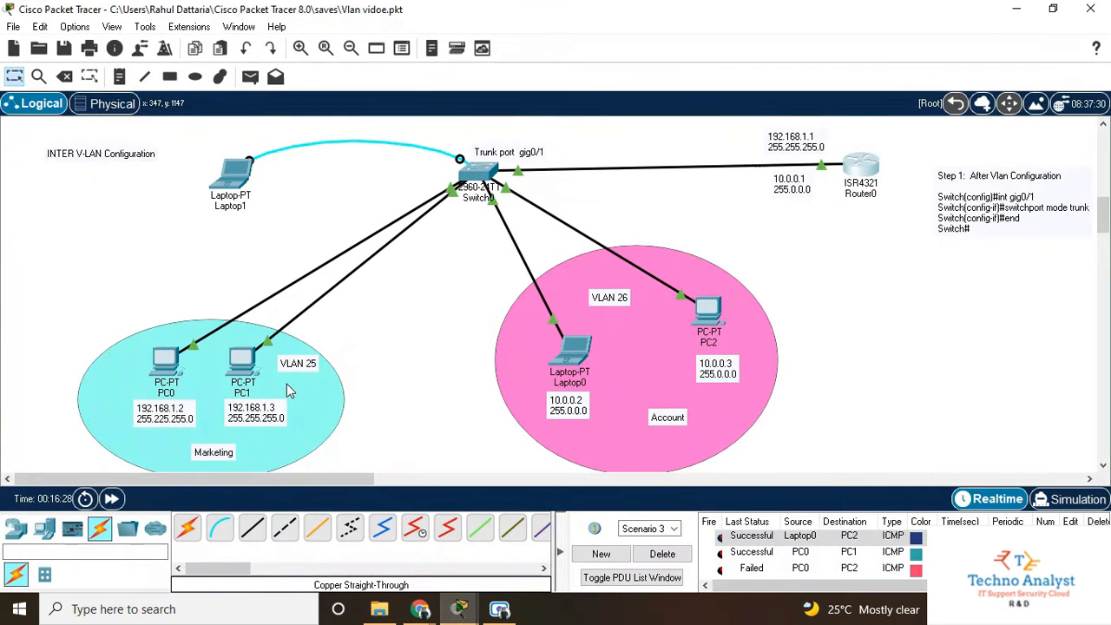
pyautogui.click(304, 366)
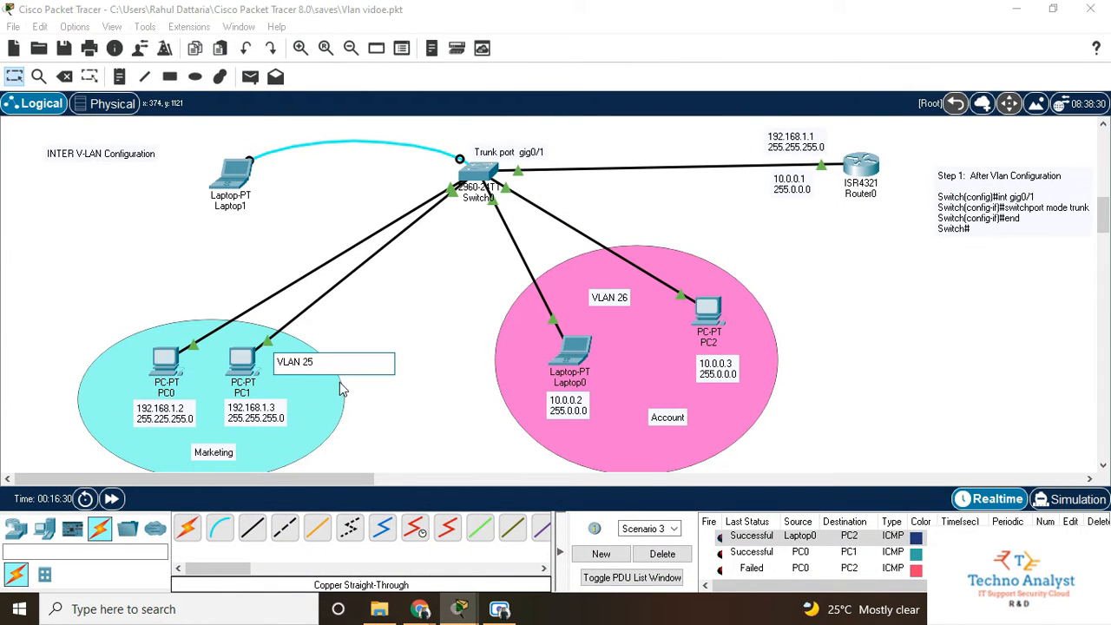
pyautogui.click(339, 381)
pyautogui.moveTo(300, 374); pyautogui.dragTo(748, 149)
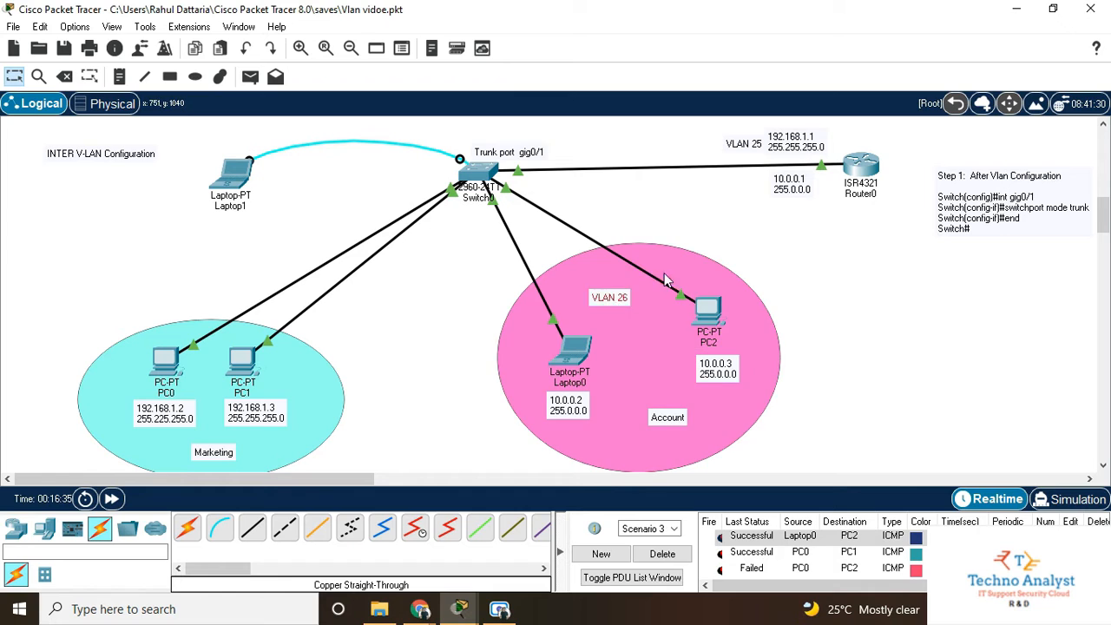
pyautogui.moveTo(614, 311); pyautogui.dragTo(758, 188)
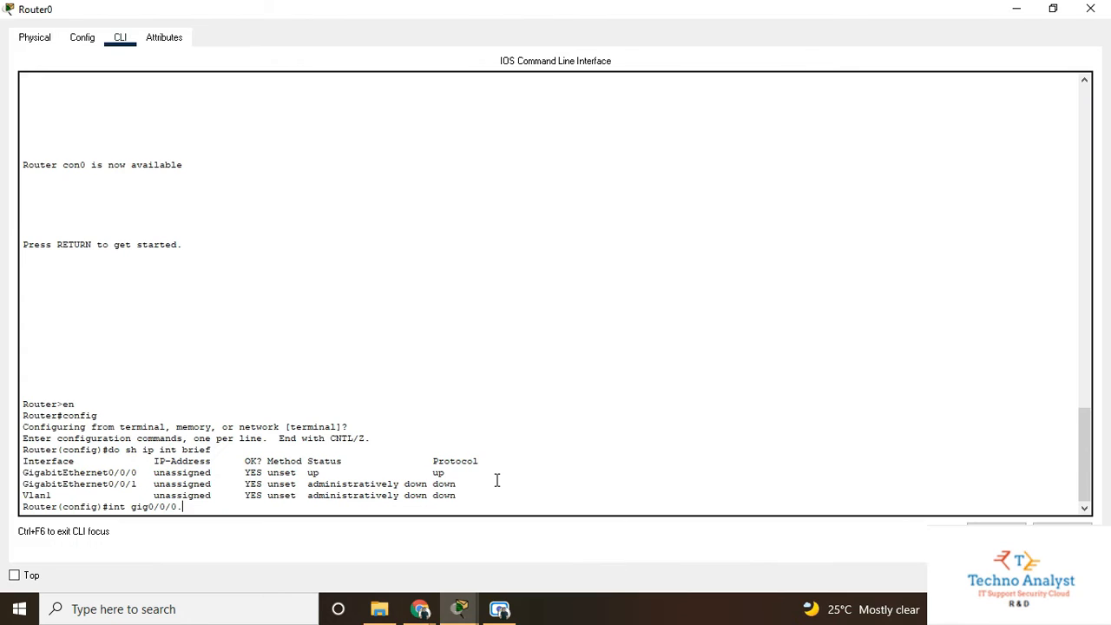
# Step: Complete the pending interface command in Router0's command line with 25 to create subinterface gig0/0/0.25
pyautogui.write('25')
pyautogui.press('Return')
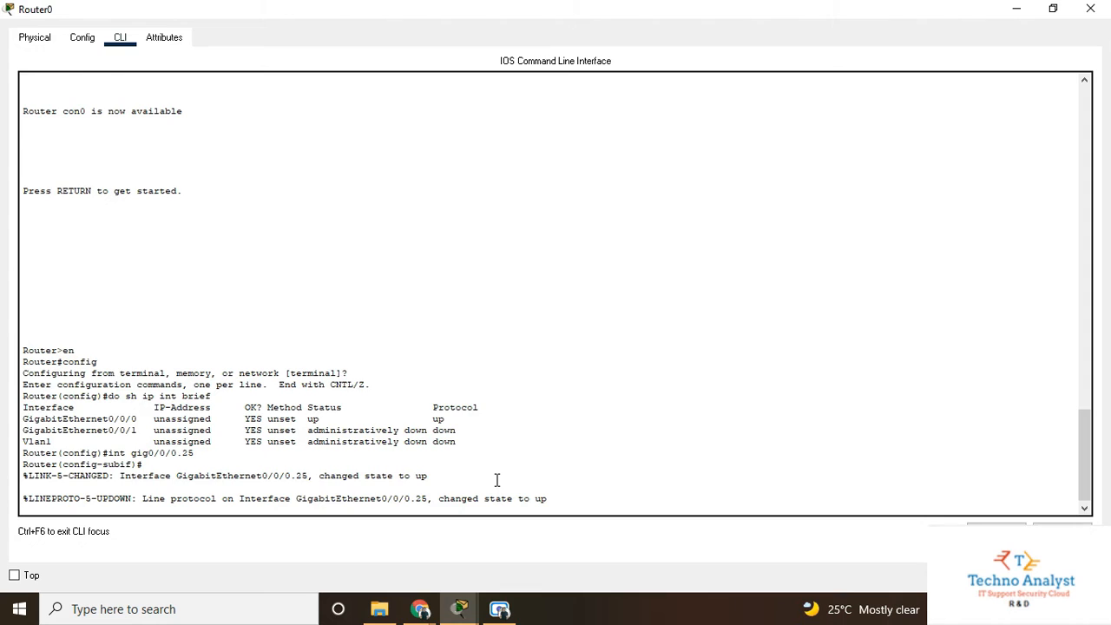
pyautogui.press('Return')
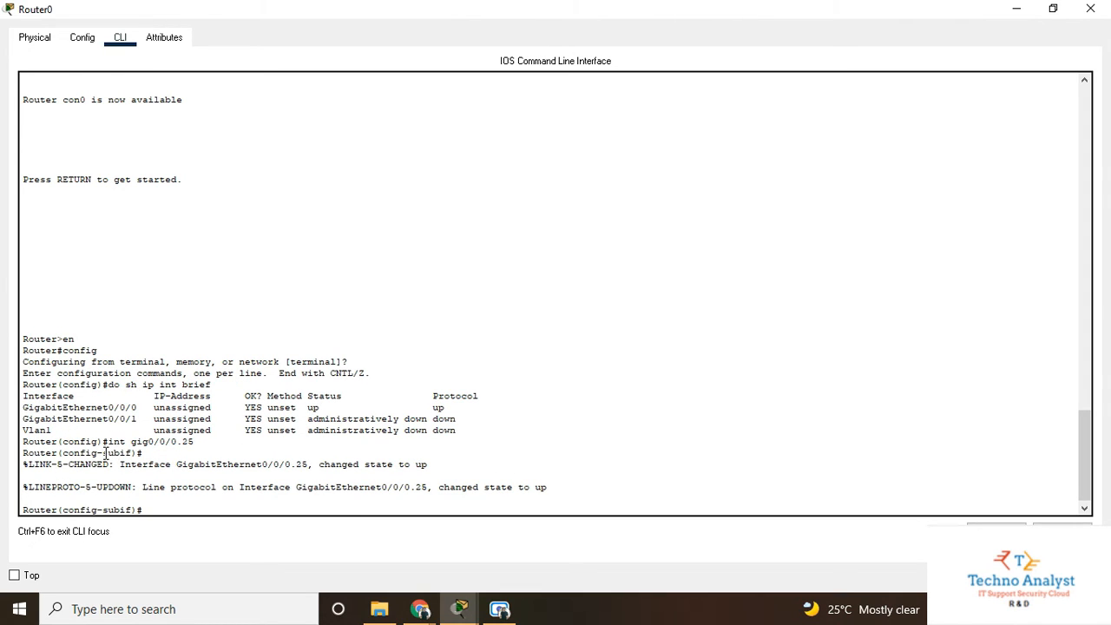
pyautogui.moveTo(104, 452); pyautogui.dragTo(133, 452)
pyautogui.click(180, 461)
# Step: Set the subinterface's VLAN tagging with encapsulation dot1q 25
pyautogui.write('encapsulation dot1q')
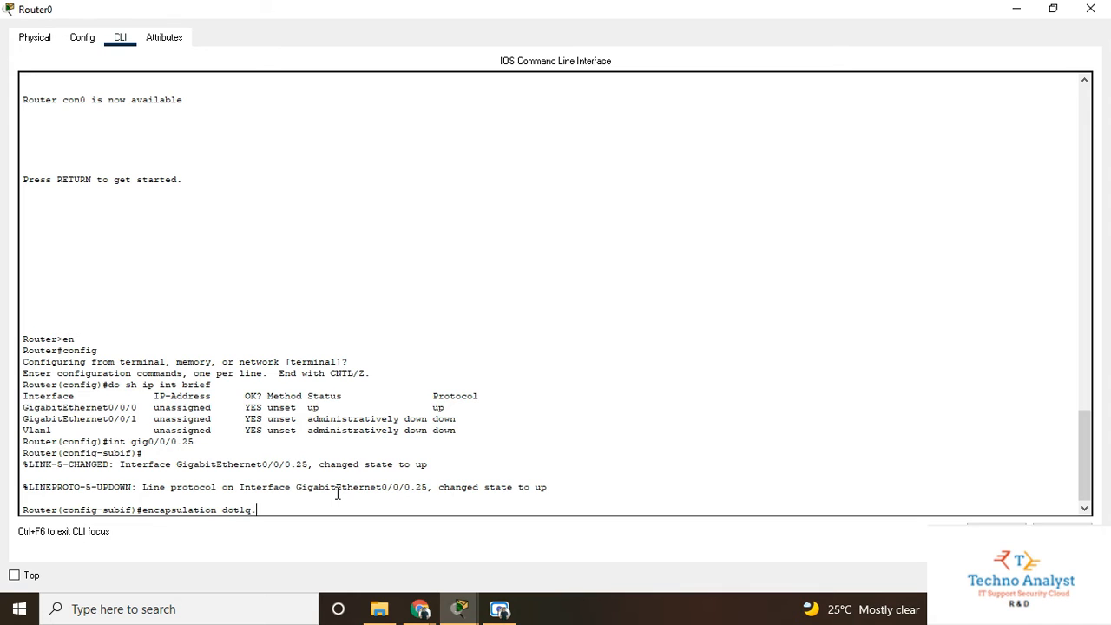
pyautogui.write('.25')
pyautogui.press('Return')
pyautogui.press('Up')
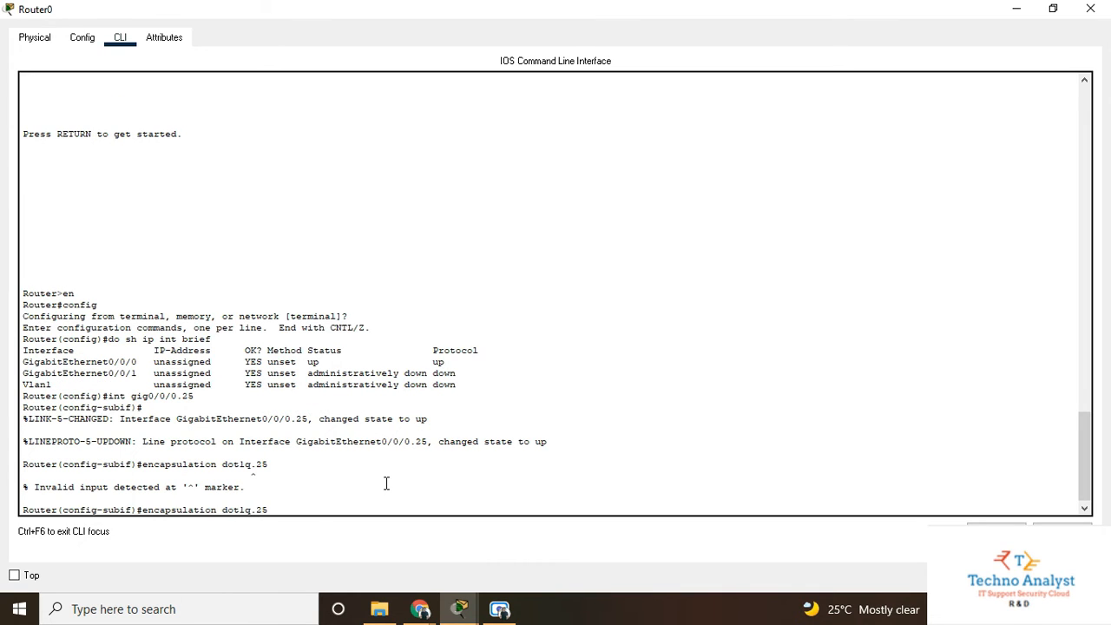
pyautogui.press('BackSpace')
pyautogui.press('Return')
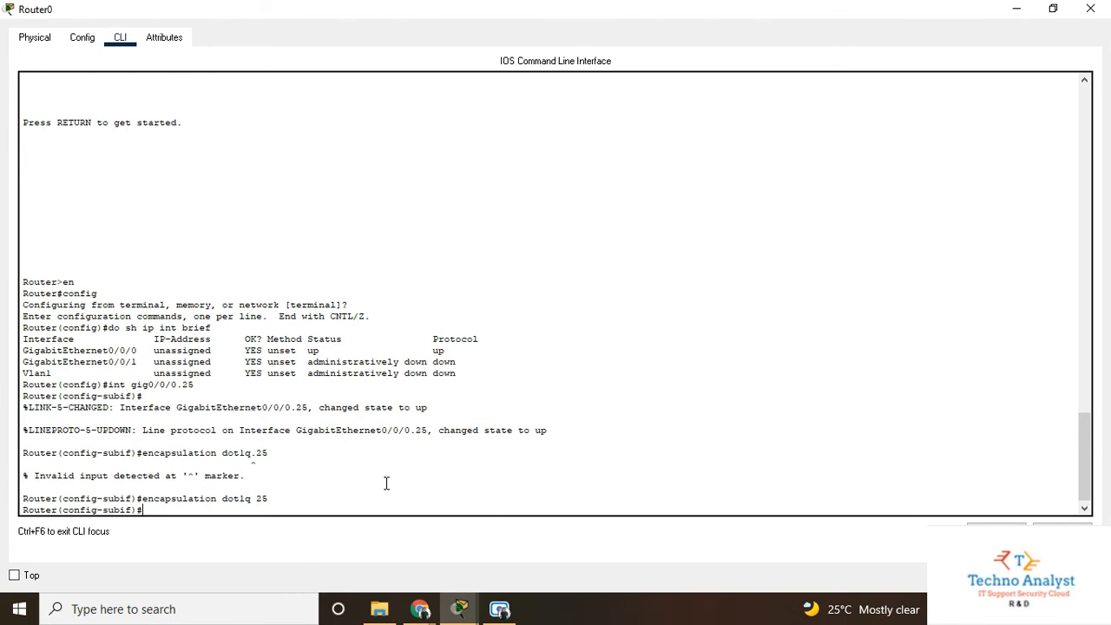
# Step: Assign the subinterface the address 192.168.1.1 255.255.255.0 with ip add, checking it against the VLAN 25 label in the workspace
pyautogui.write('ip add 192.168.1.1 255.255.255.0')
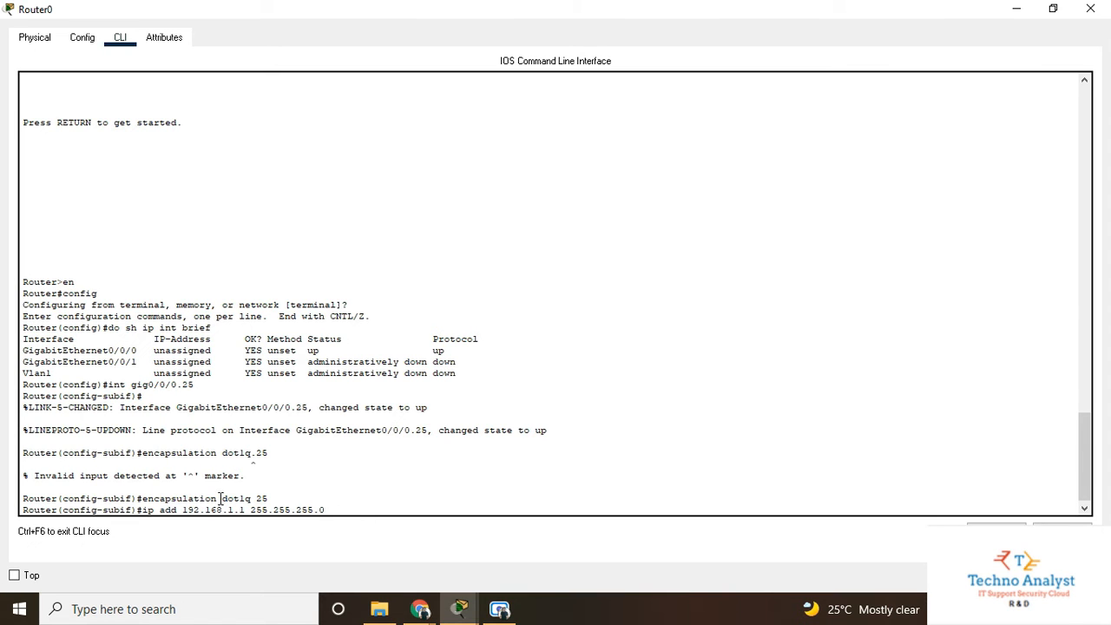
pyautogui.moveTo(459, 608)
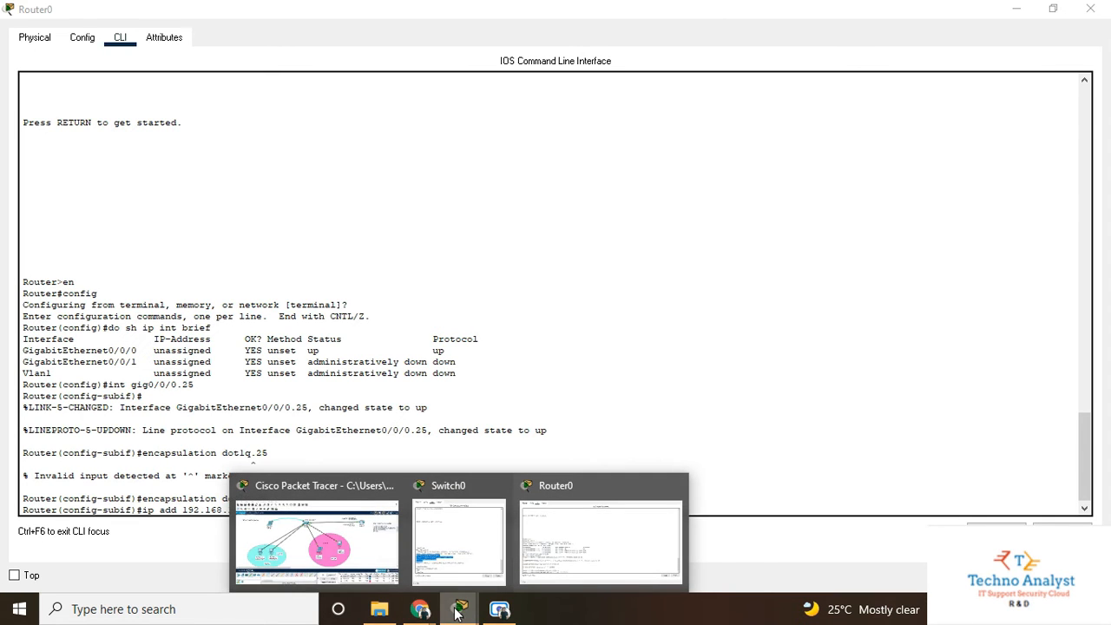
pyautogui.click(326, 549)
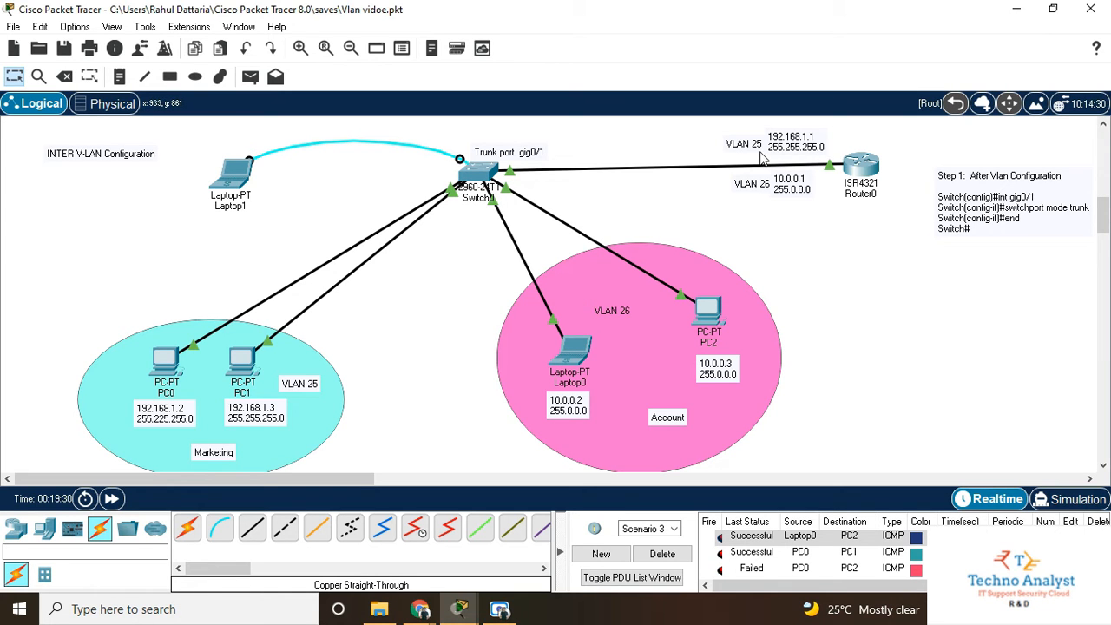
pyautogui.click(1016, 9)
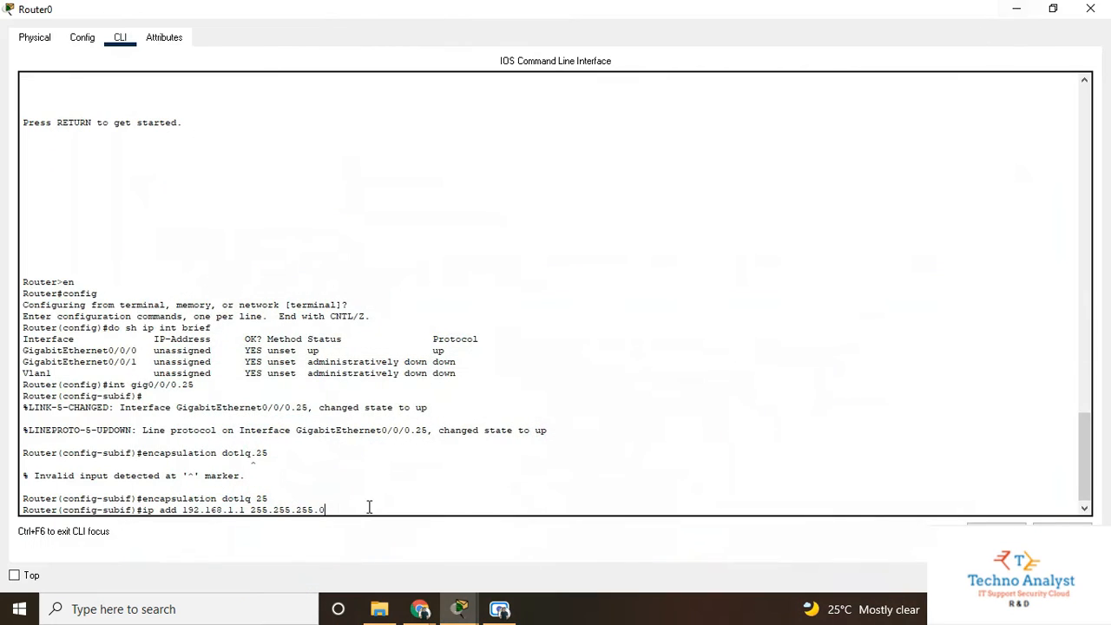
pyautogui.click(354, 505)
pyautogui.press('Return')
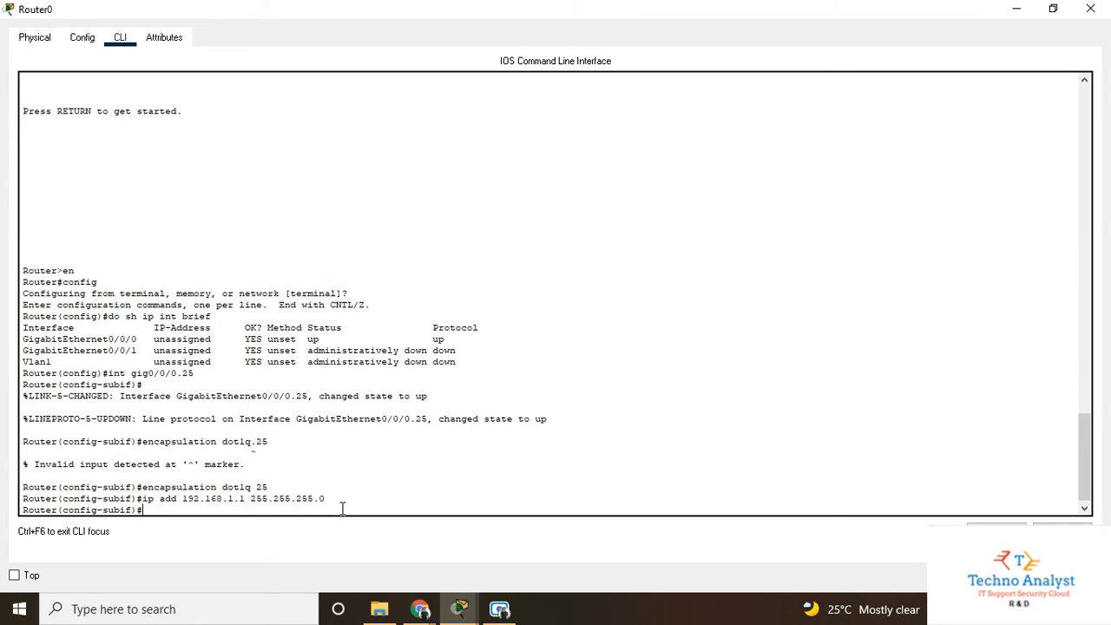
# Step: Leave configuration mode with end and save Router0's configuration with write
pyautogui.write('end')
pyautogui.press('Return')
pyautogui.press('Return')
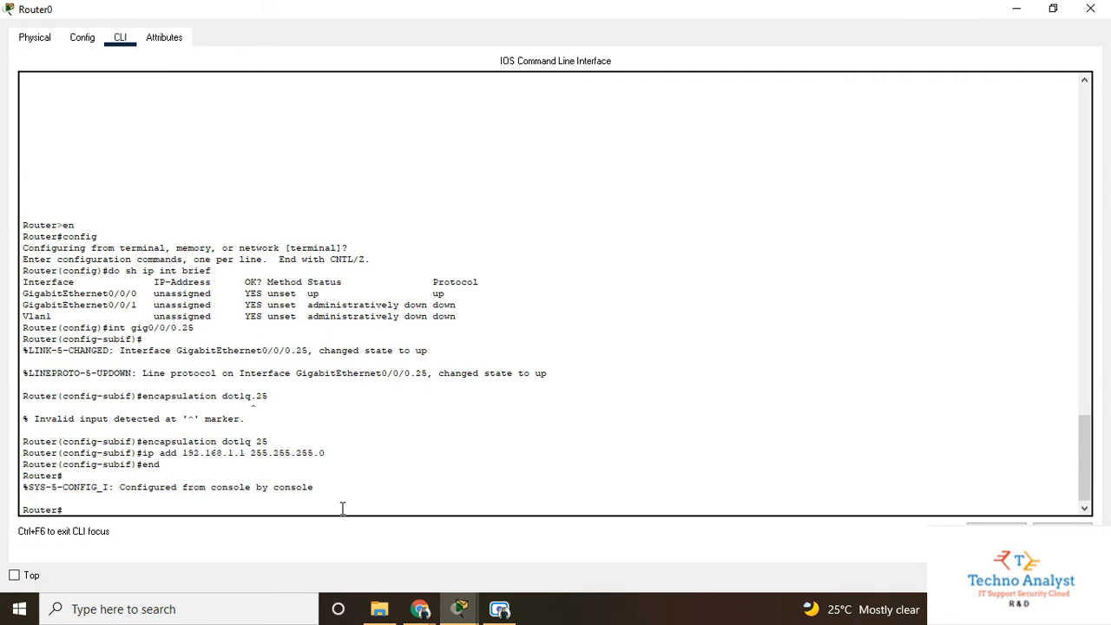
pyautogui.write('write')
pyautogui.press('Return')
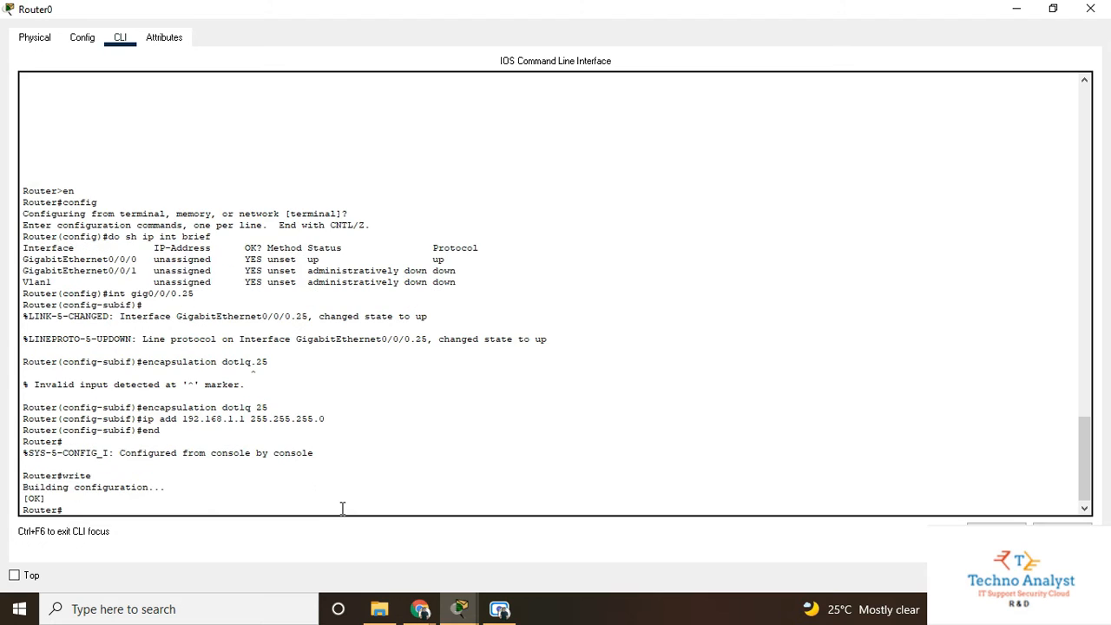
# Step: Check the VLAN 26 address label in the workspace and re-enter configuration mode in Router0's command line
pyautogui.click(460, 608)
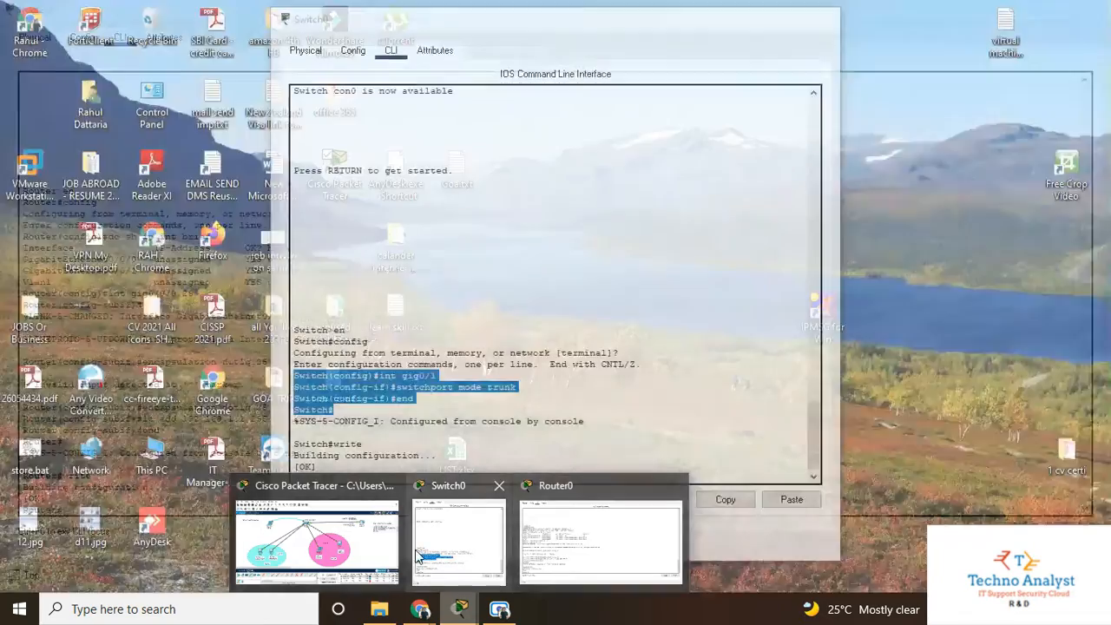
pyautogui.click(317, 538)
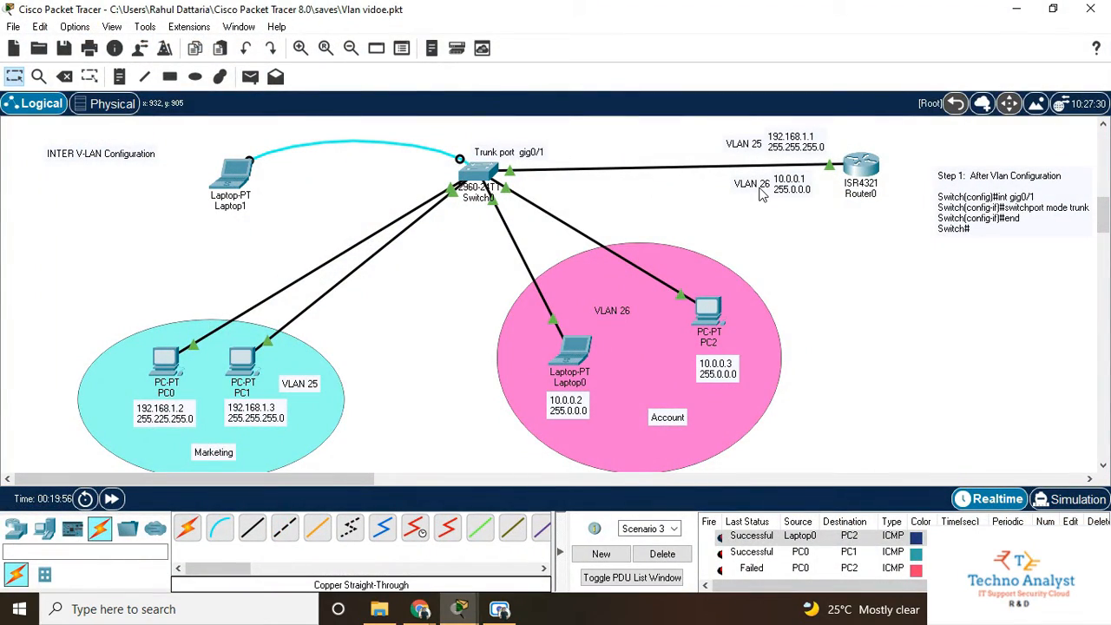
pyautogui.click(1016, 9)
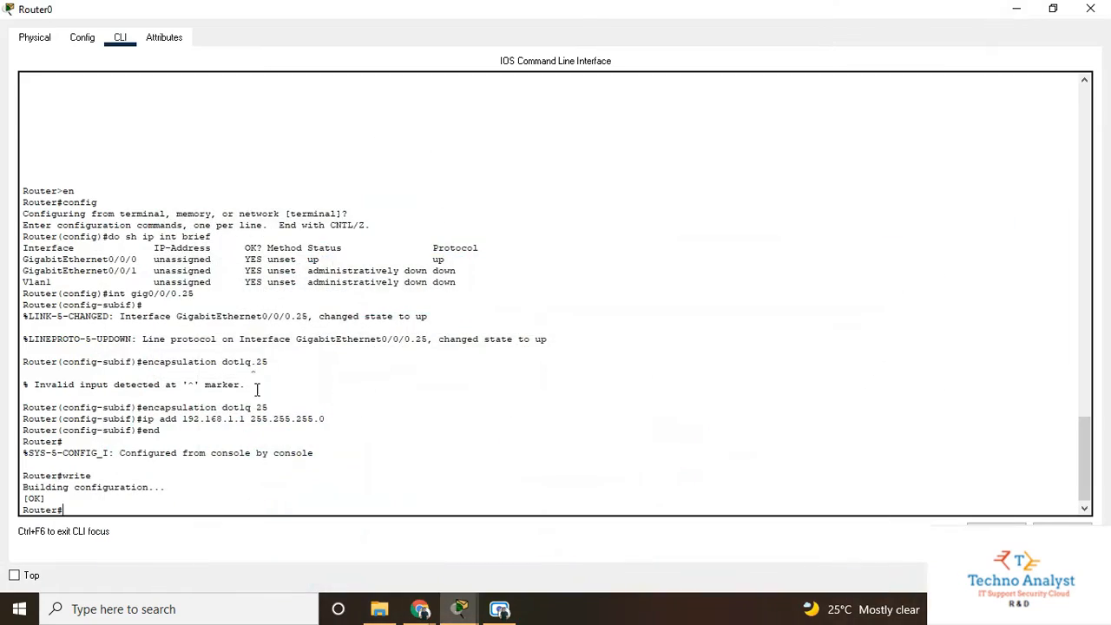
pyautogui.write('config')
pyautogui.press('Return')
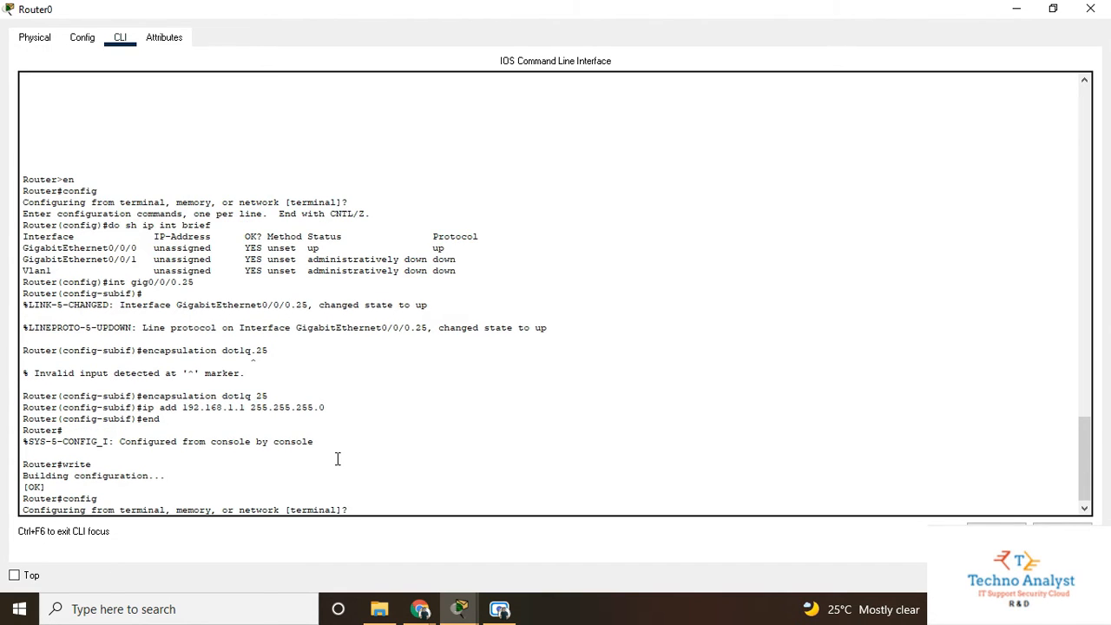
pyautogui.press('Return')
# Step: Enter interface configuration for the router's physical port with int gig0/0/0
pyautogui.write('encapsulation dot1q 25')
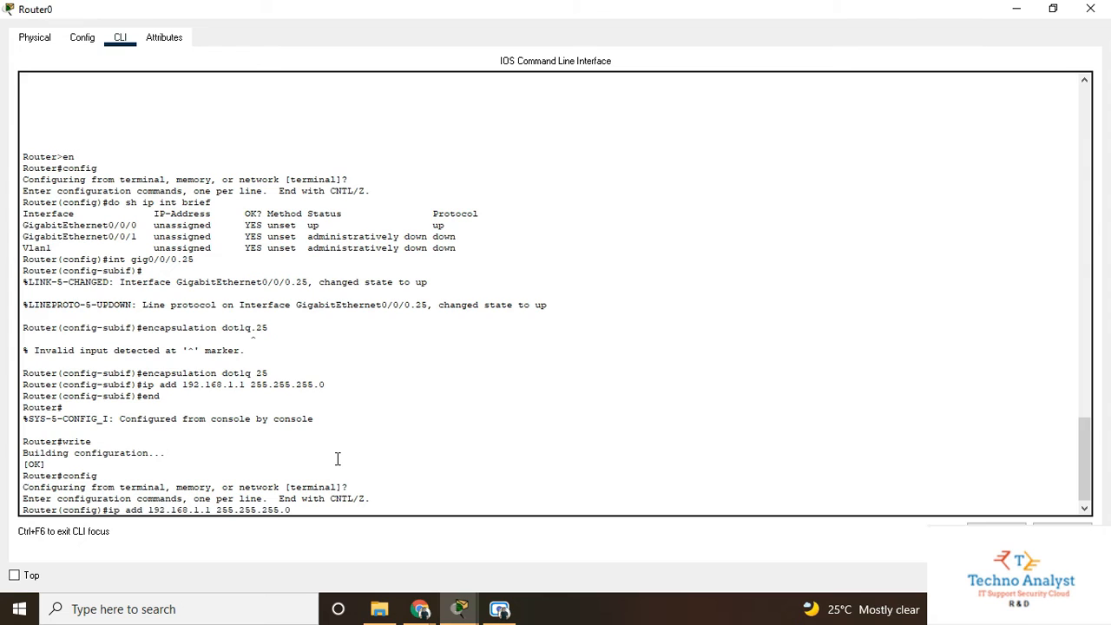
pyautogui.press('Up')
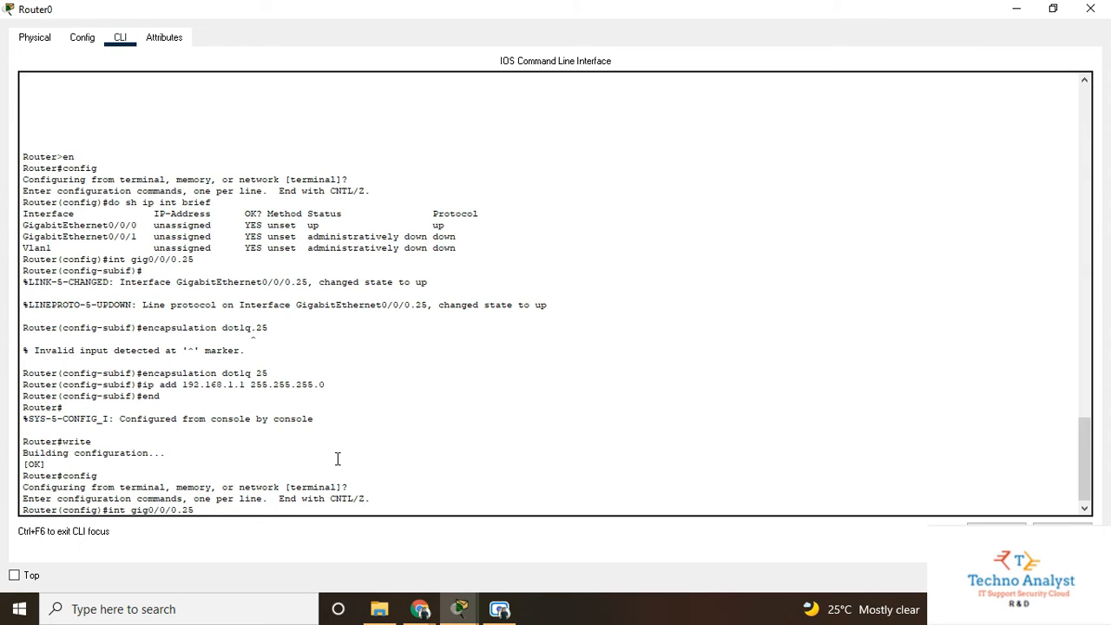
pyautogui.press('Up')
pyautogui.press('BackSpace')
pyautogui.press('BackSpace')
pyautogui.press('BackSpace')
pyautogui.press('BackSpace')
pyautogui.press('BackSpace')
pyautogui.press('BackSpace')
pyautogui.press('BackSpace')
pyautogui.press('BackSpace')
pyautogui.press('BackSpace')
pyautogui.press('BackSpace')
pyautogui.press('BackSpace')
pyautogui.press('BackSpace')
pyautogui.press('BackSpace')
pyautogui.press('BackSpace')
pyautogui.press('BackSpace')
pyautogui.press('BackSpace')
pyautogui.press('BackSpace')
pyautogui.write('inht')
pyautogui.press('BackSpace')
pyautogui.press('BackSpace')
pyautogui.write('t gig0/0/0')
pyautogui.press('Return')
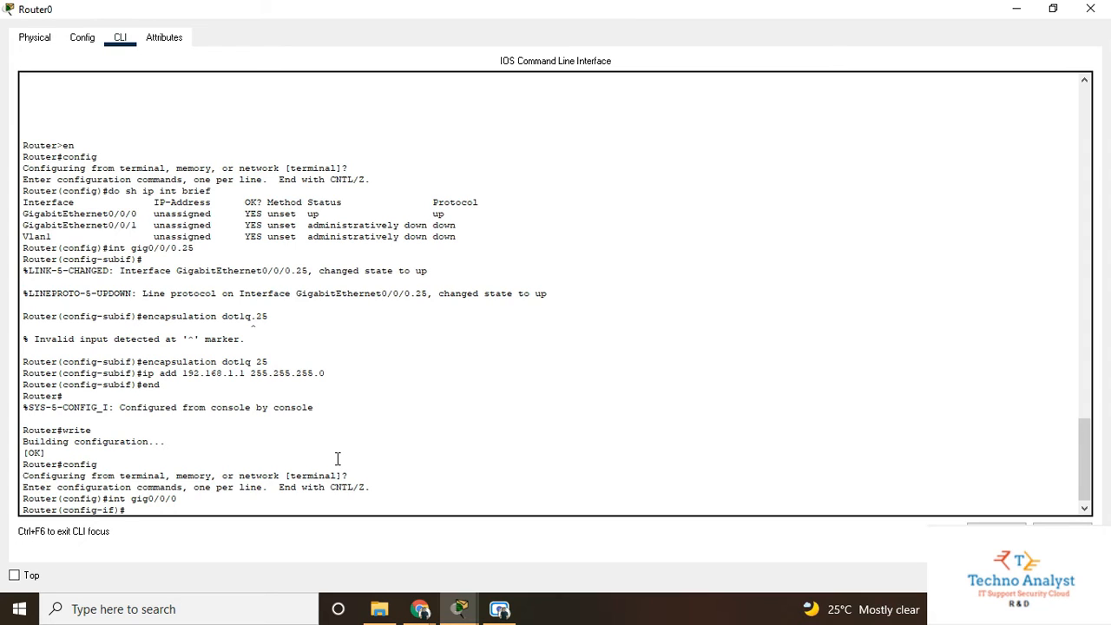
# Step: Create the VLAN 26 subinterface with int gig0/0/0.26
pyautogui.press('Up')
pyautogui.write('.26')
pyautogui.press('Return')
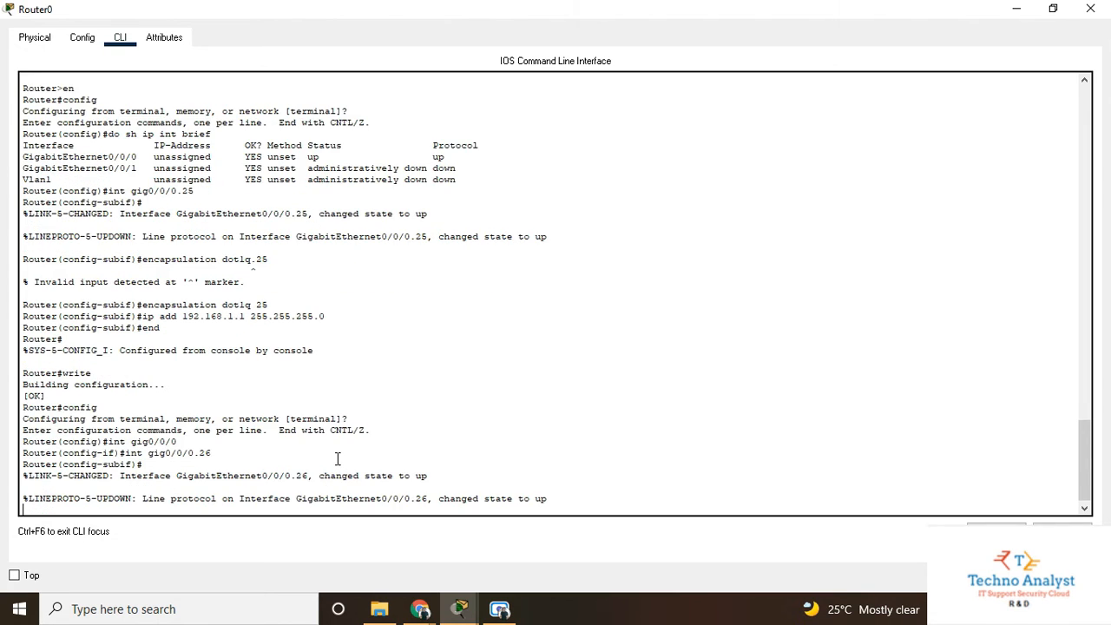
pyautogui.press('Return')
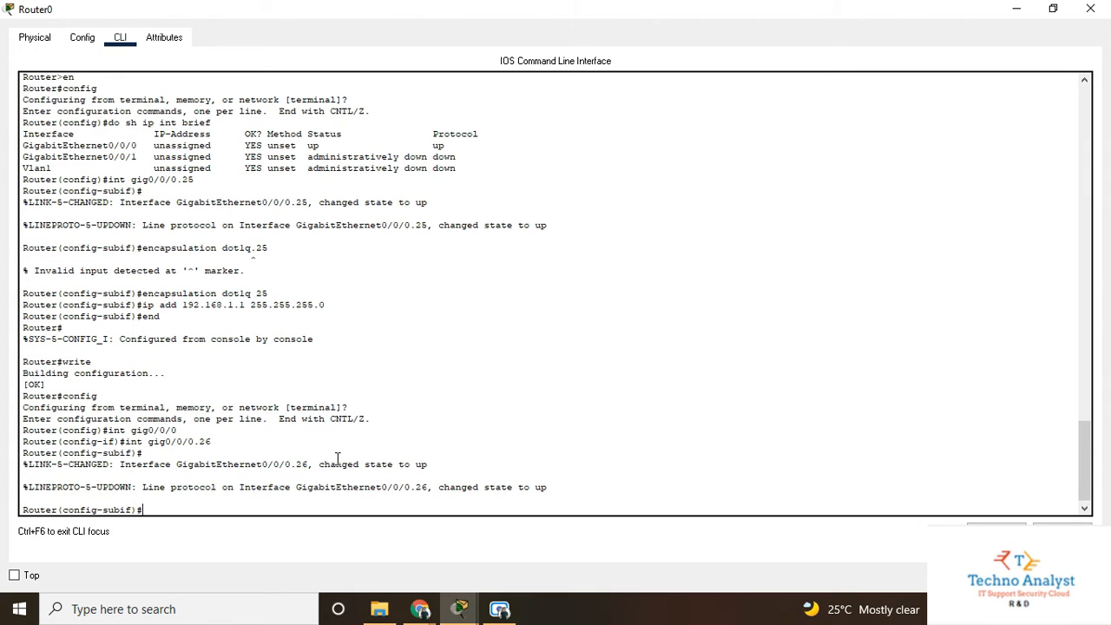
# Step: Set VLAN tagging on subinterface gig0/0/0.26 with encapsulation dot1q 26
pyautogui.press('Up')
pyautogui.press('Up')
pyautogui.press('Up')
pyautogui.press('Up')
pyautogui.press('Up')
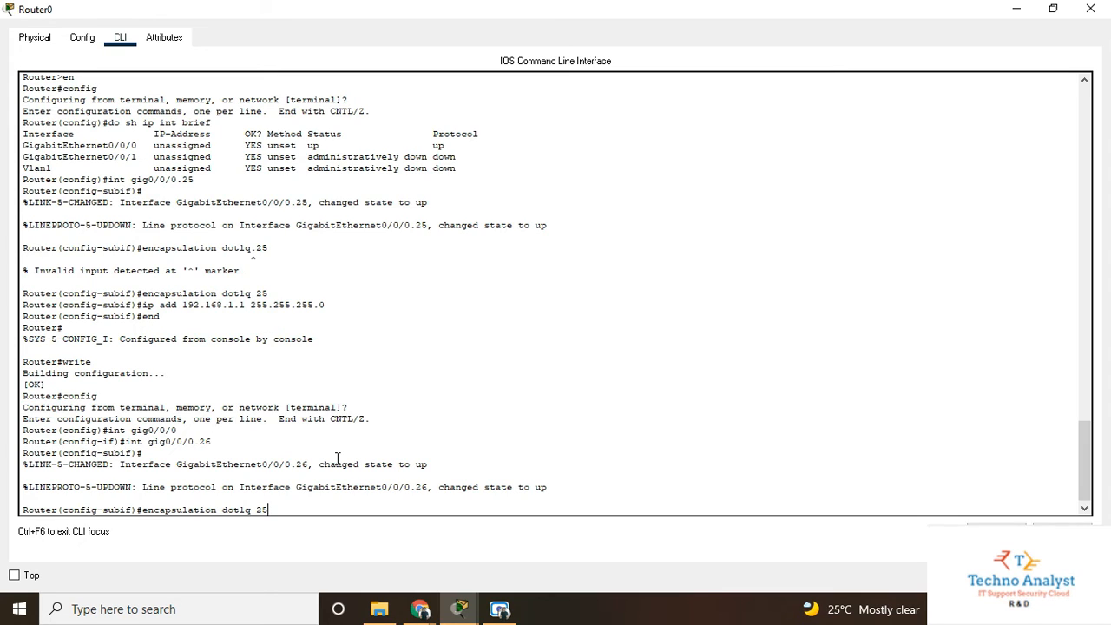
pyautogui.press('BackSpace')
pyautogui.write('6')
pyautogui.press('Return')
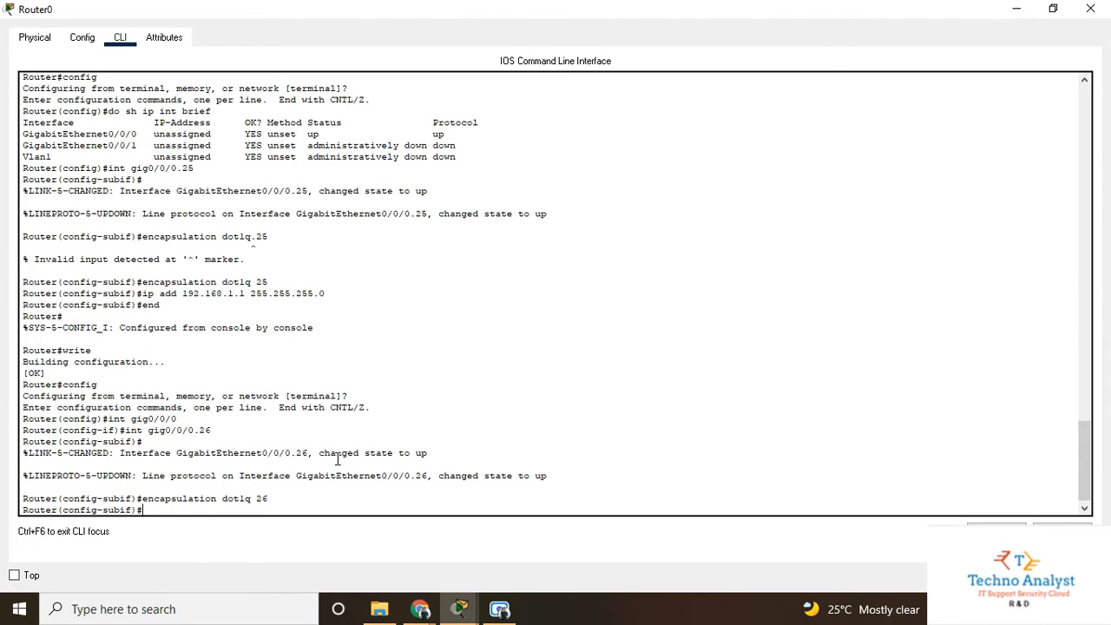
# Step: Leave subinterface configuration with end and save the VLAN 26 changes on Router0 with write
pyautogui.write('end')
pyautogui.press('Return')
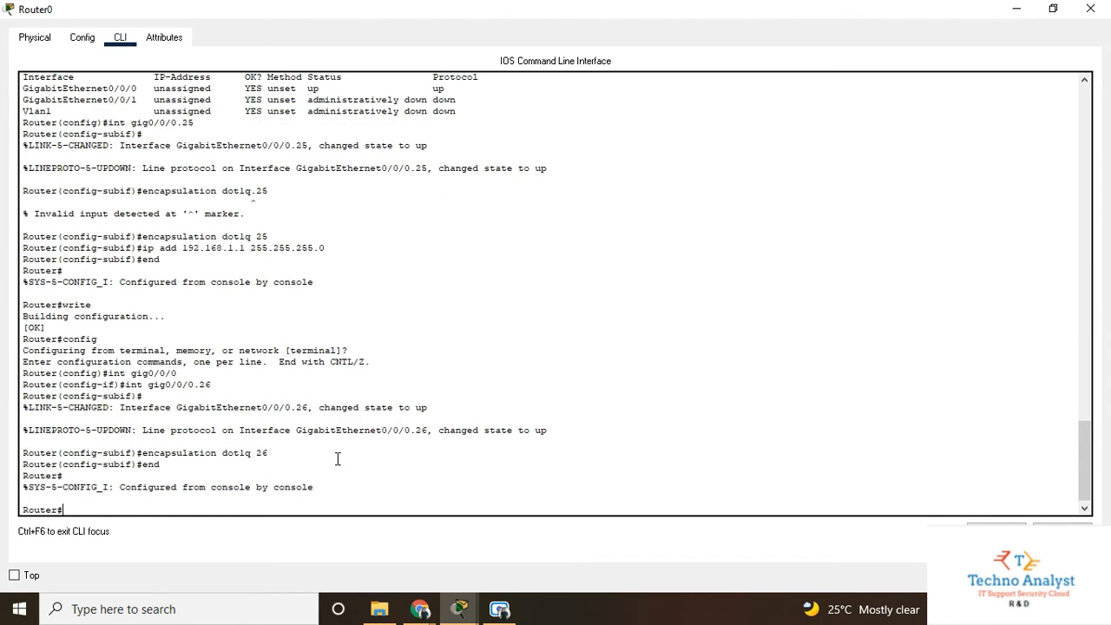
pyautogui.write('write')
pyautogui.press('Return')
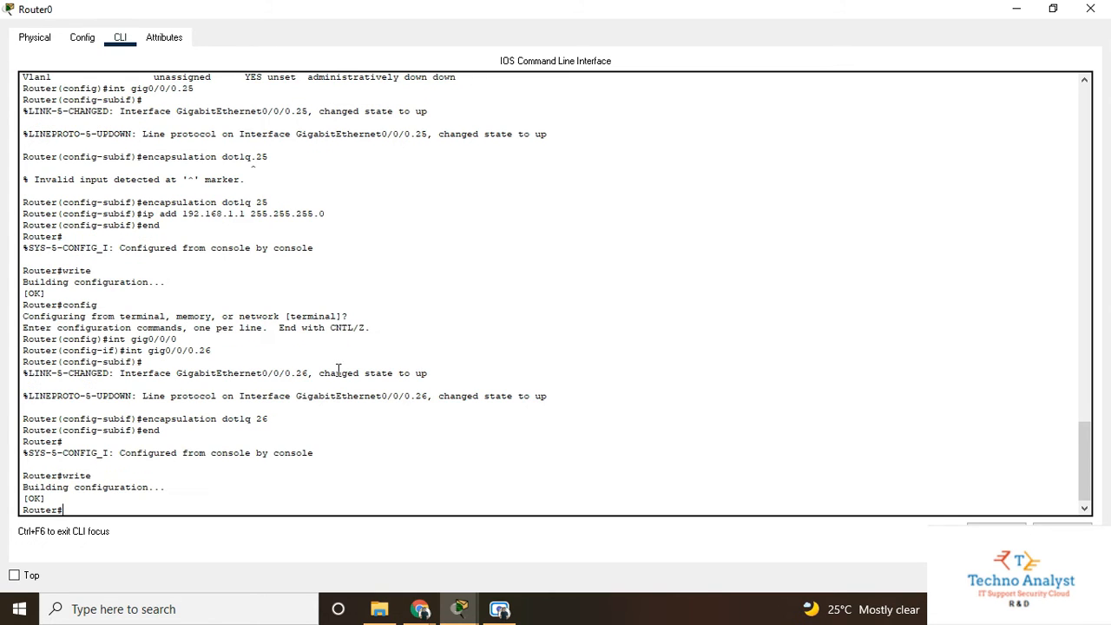
# Step: Return to the network workspace and delete Scenario 3, Scenario 1 and Scenario 2 with their PDU lists
pyautogui.click(1016, 10)
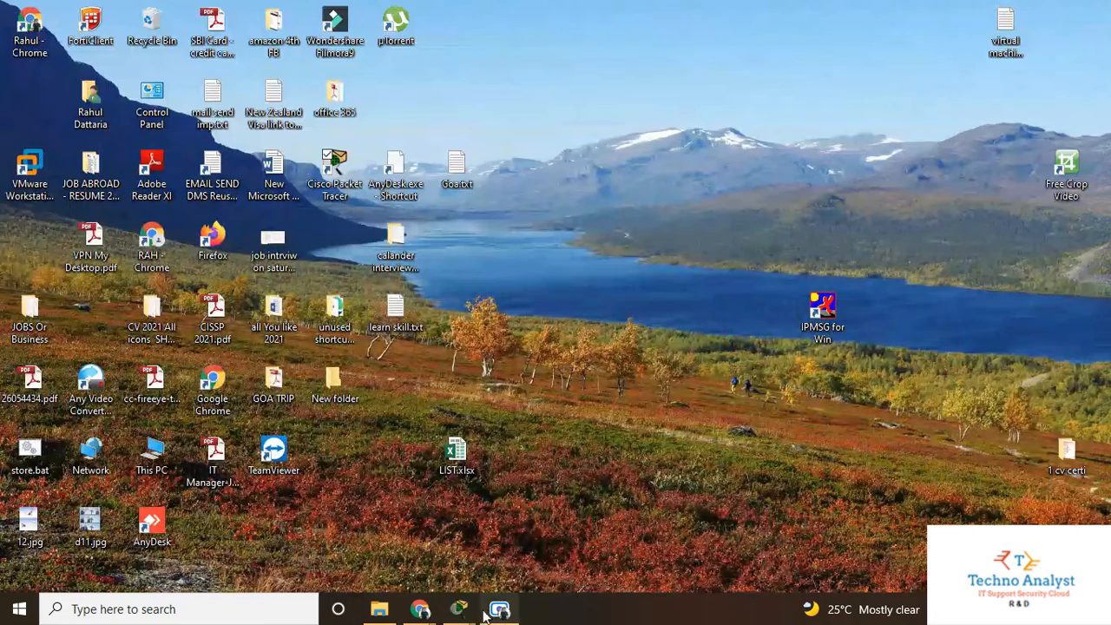
pyautogui.moveTo(457, 605)
pyautogui.click(365, 542)
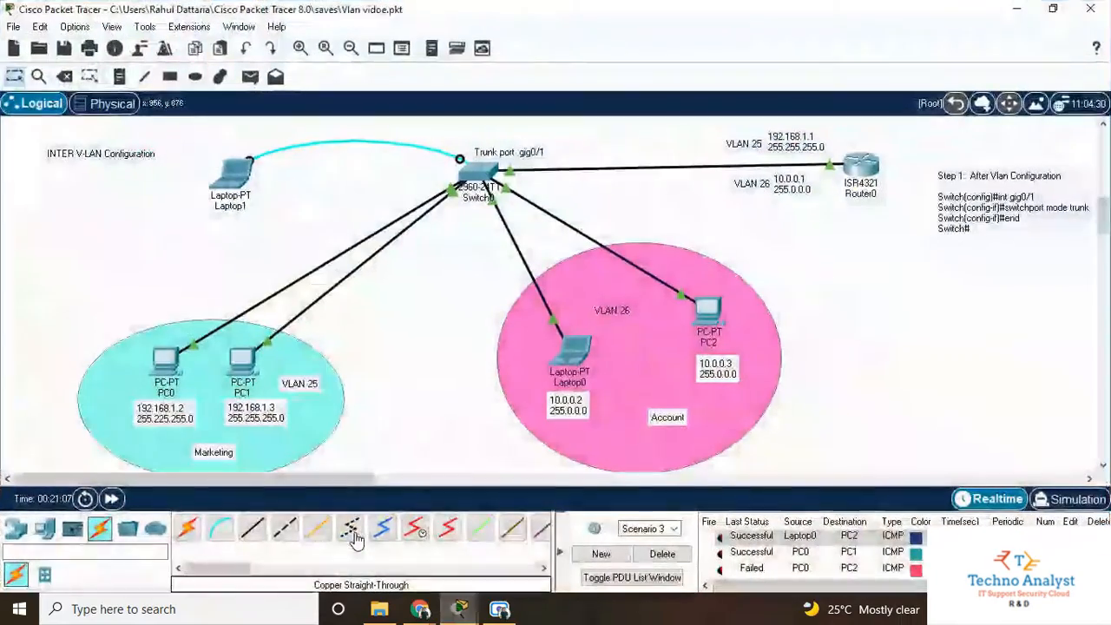
pyautogui.click(651, 555)
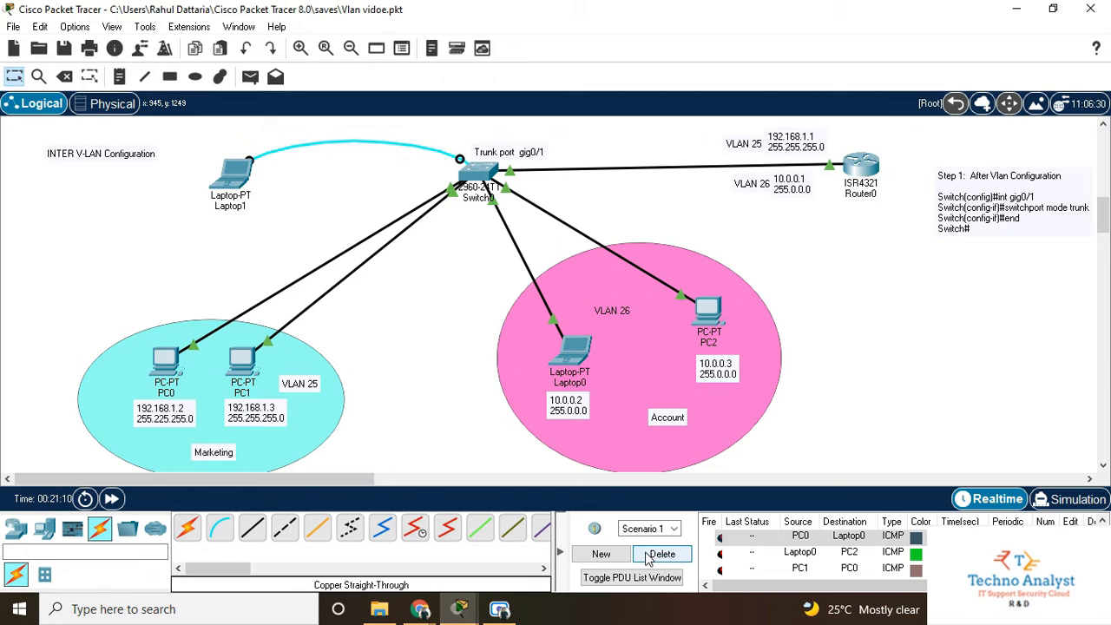
pyautogui.click(649, 556)
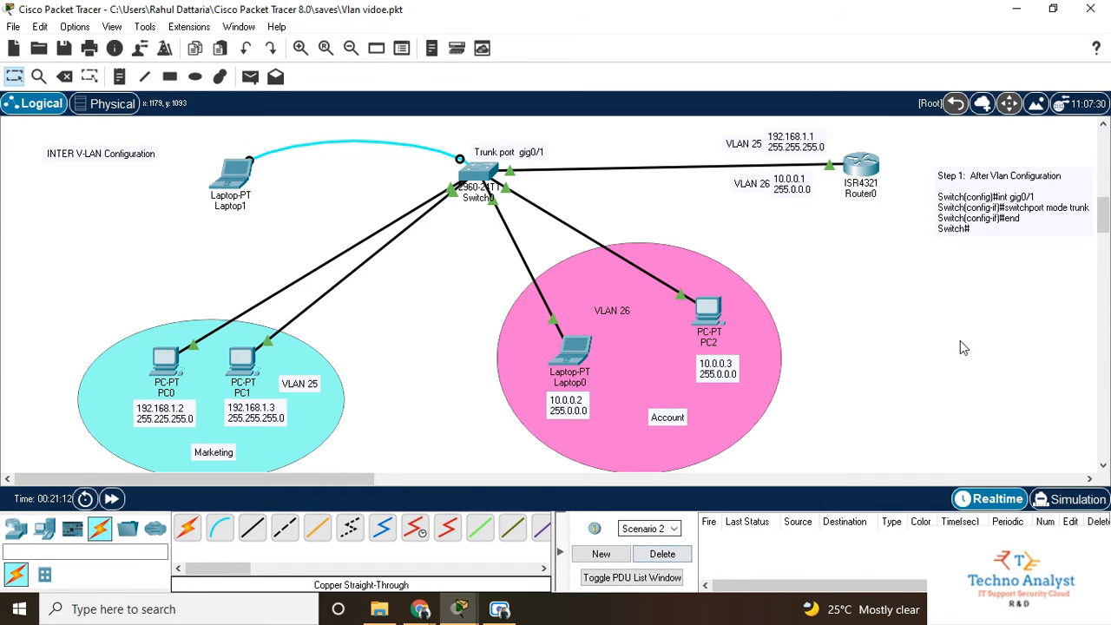
pyautogui.click(658, 556)
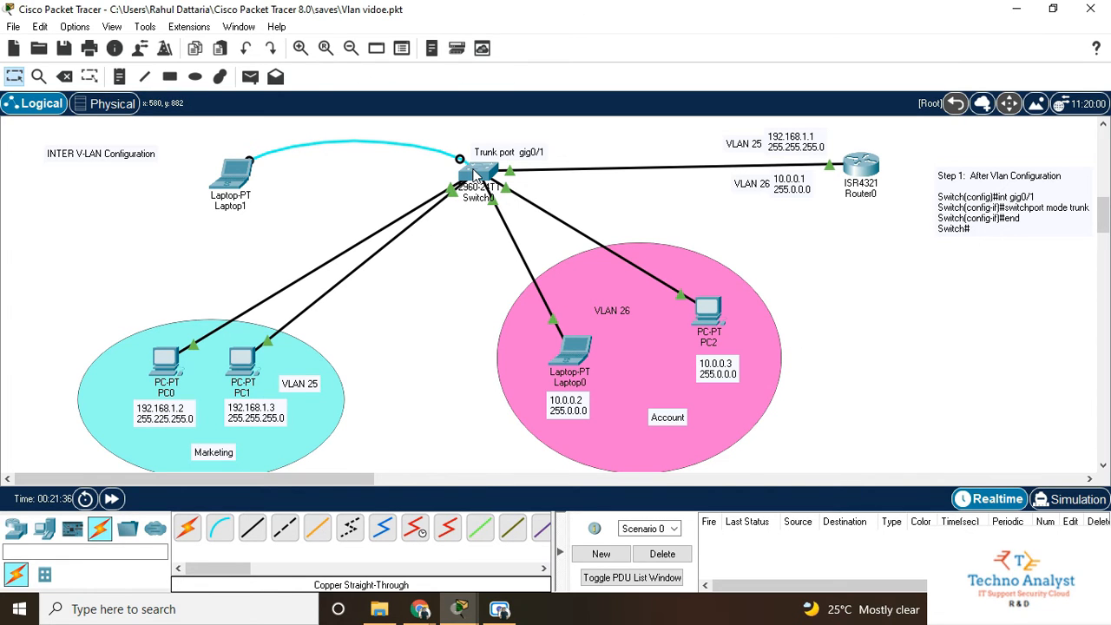
# Step: Open PC2's command prompt beside the topology and ping PC2's own address, 10.0.0.3
pyautogui.moveTo(475, 173)
pyautogui.click(709, 309)
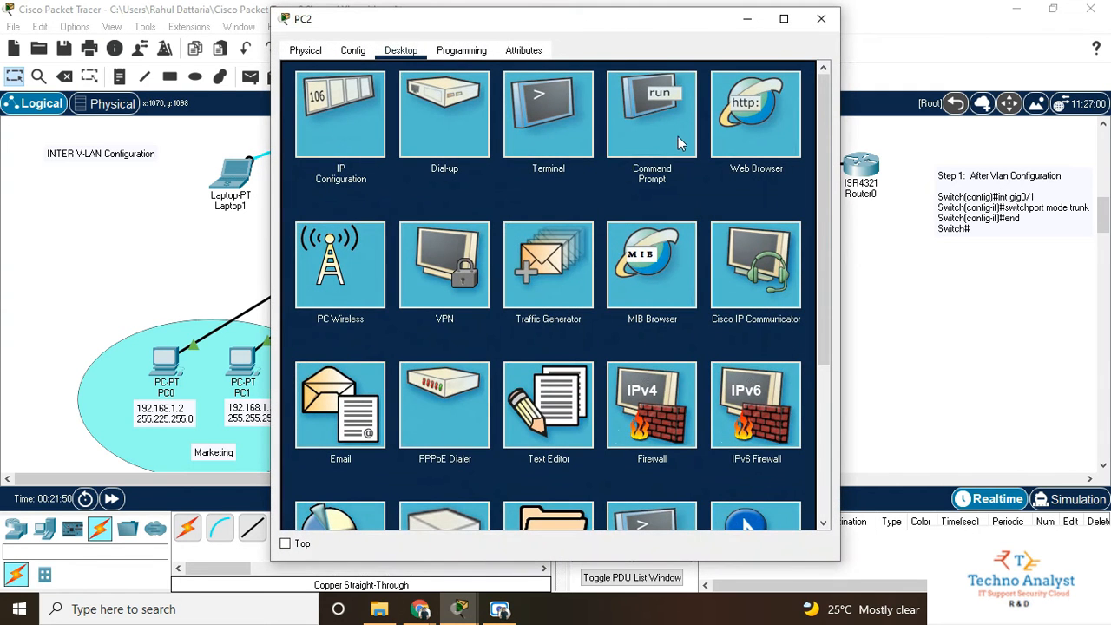
pyautogui.click(652, 139)
pyautogui.moveTo(607, 27); pyautogui.dragTo(203, 168)
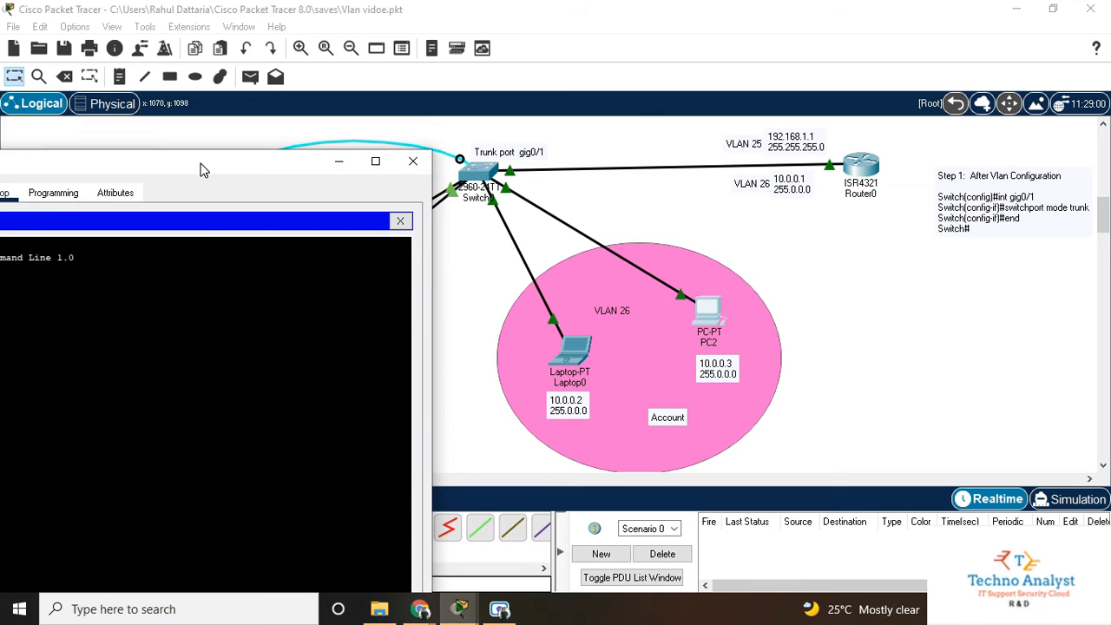
pyautogui.moveTo(201, 169); pyautogui.dragTo(626, 125)
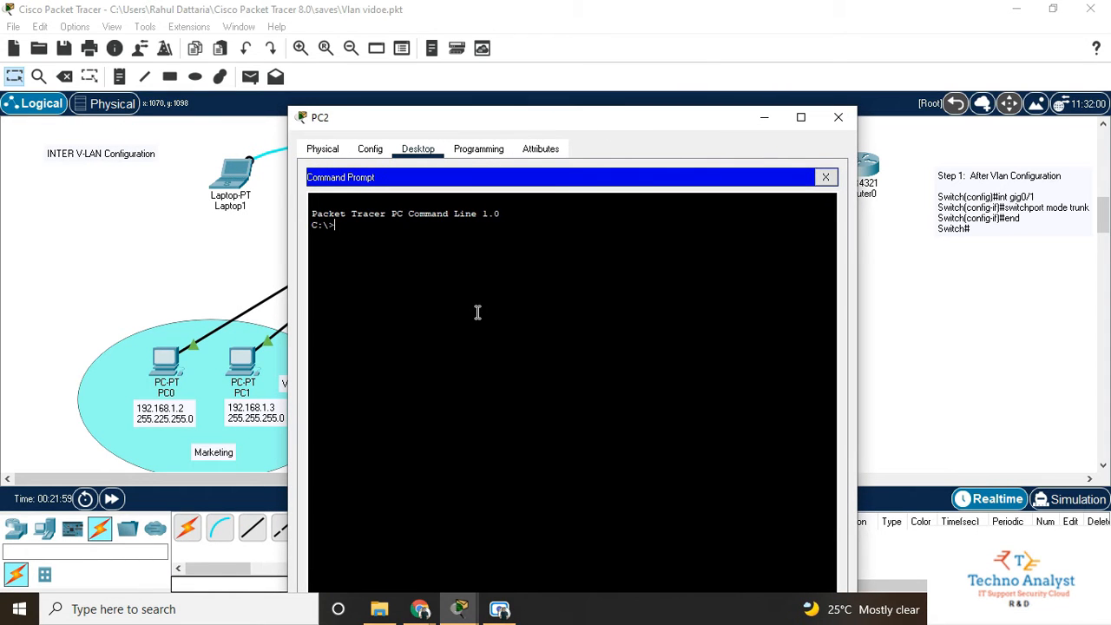
pyautogui.moveTo(603, 123); pyautogui.dragTo(388, 104)
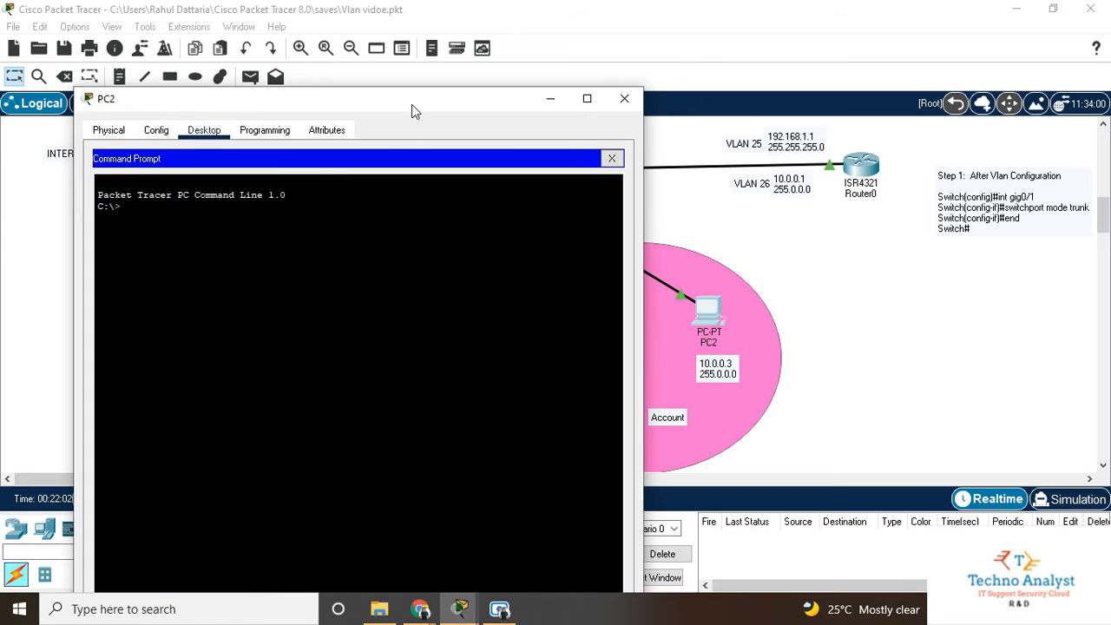
pyautogui.moveTo(411, 104); pyautogui.dragTo(396, 109)
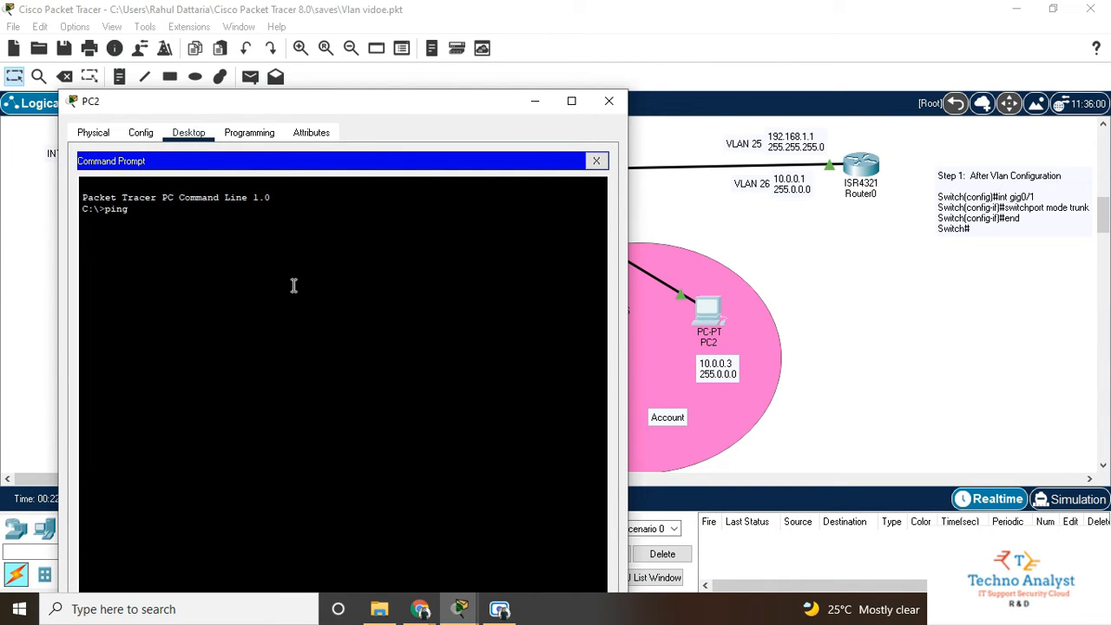
pyautogui.write('10.0.0.3')
pyautogui.press('Return')
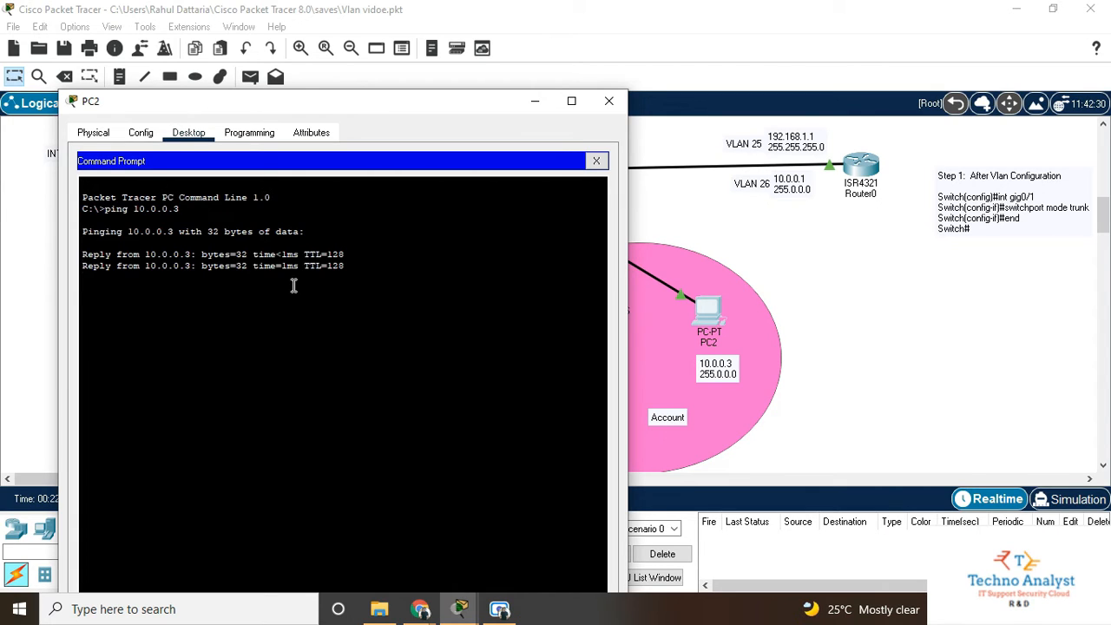
# Step: Ping Laptop0 at 10.0.0.2 from PC2's command prompt
pyautogui.press('Return')
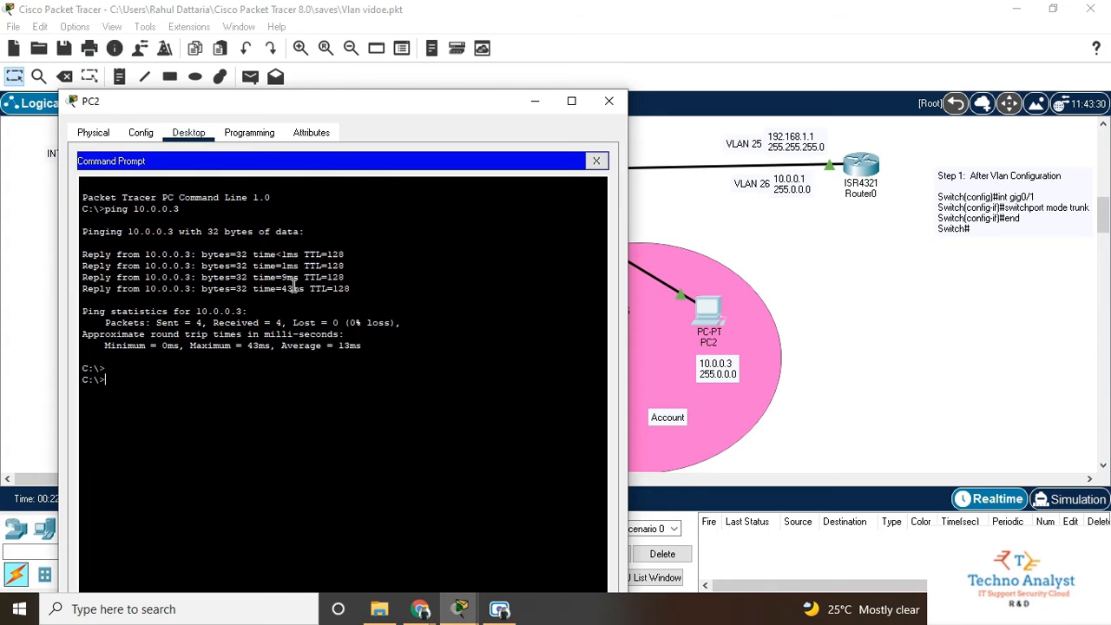
pyautogui.press('Up')
pyautogui.write('2')
pyautogui.press('Return')
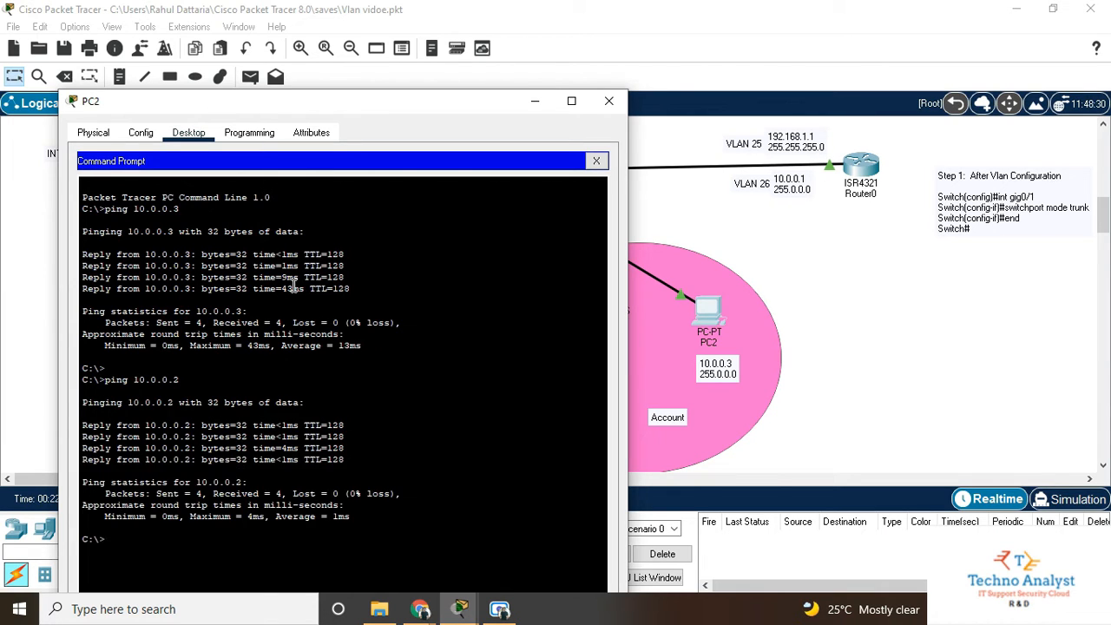
# Step: Ping the VLAN 26 gateway 10.0.0.1 from PC2 and minimize PC2's window to view the topology
pyautogui.write('ping 10.0.0.2')
pyautogui.press('Return')
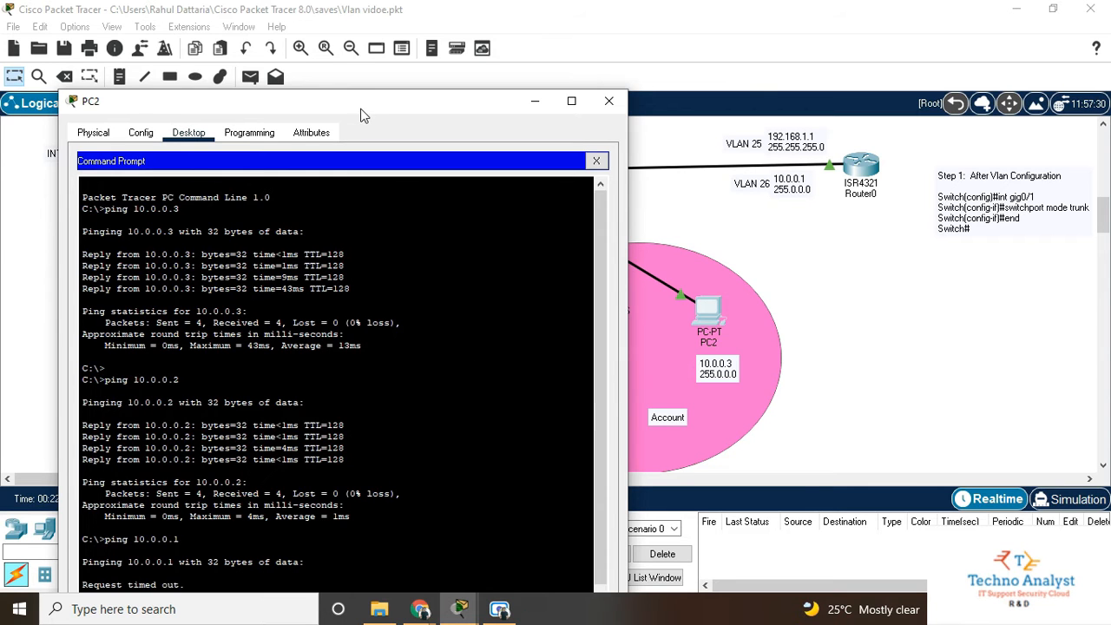
pyautogui.moveTo(364, 109); pyautogui.dragTo(361, 68)
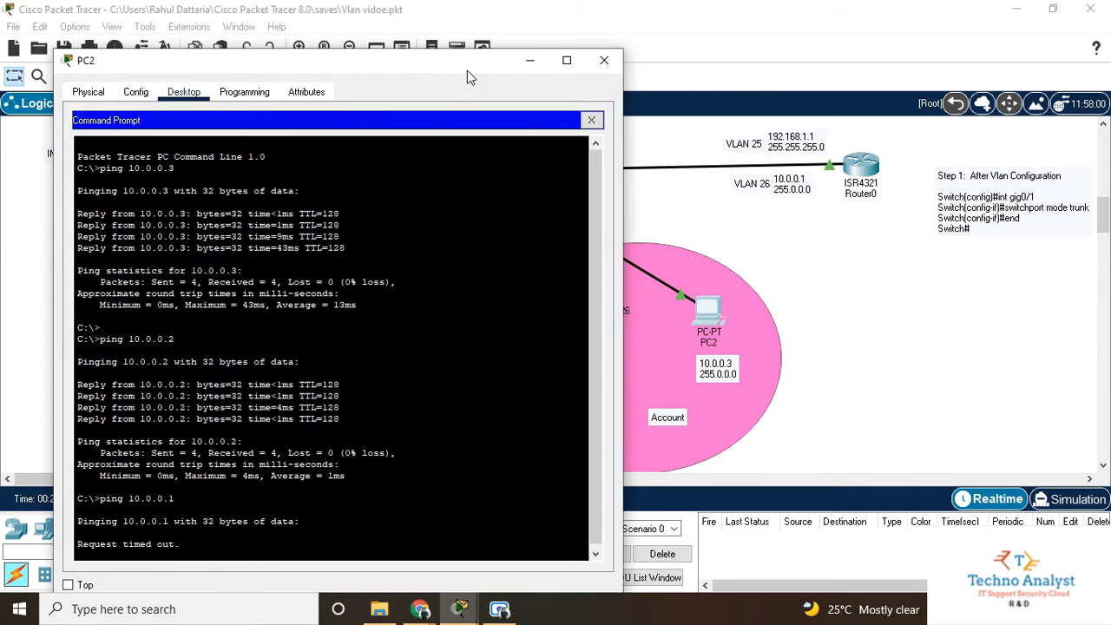
pyautogui.click(535, 61)
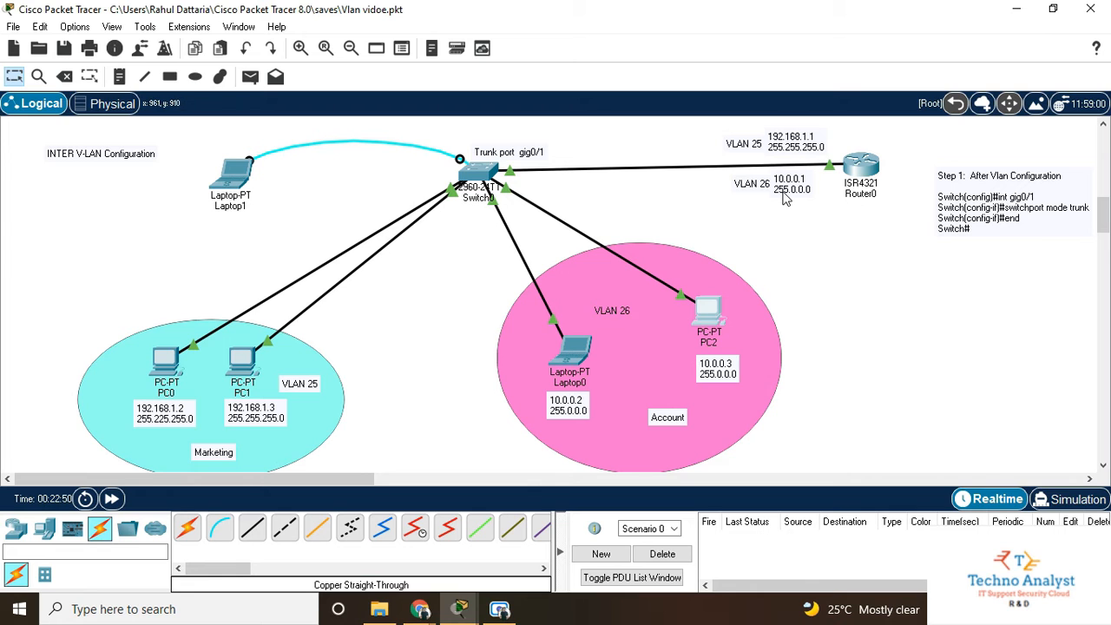
# Step: Set Laptop0's IPv4 default gateway to 10.0.0.1 in its IP configuration and close its window
pyautogui.click(577, 350)
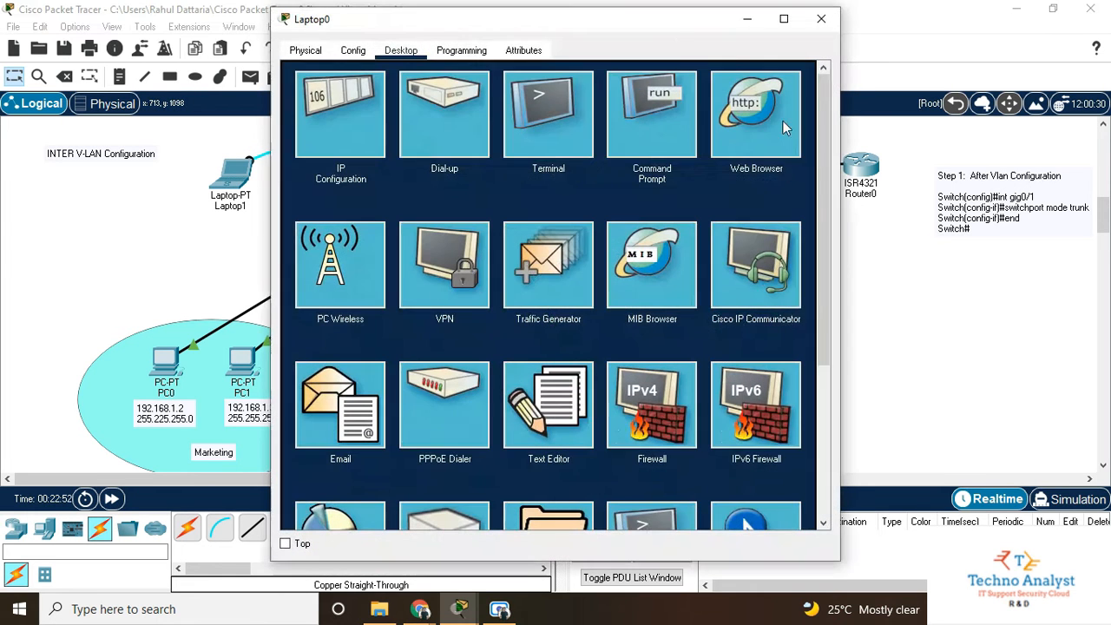
pyautogui.click(360, 150)
pyautogui.moveTo(720, 20); pyautogui.dragTo(516, 36)
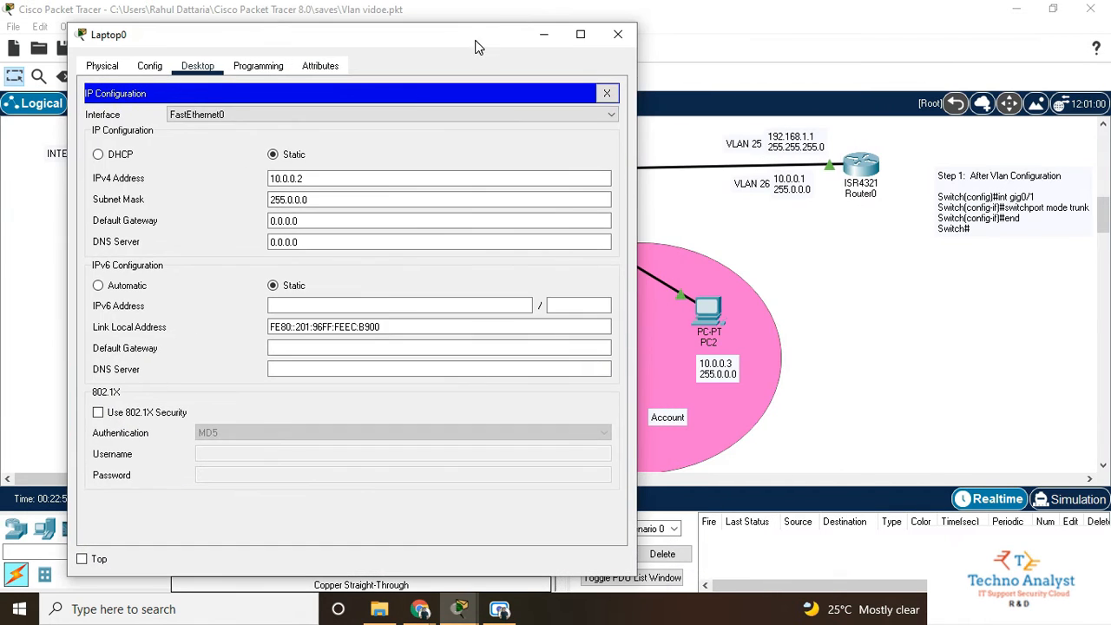
pyautogui.moveTo(323, 223); pyautogui.dragTo(218, 217)
pyautogui.write('10.0')
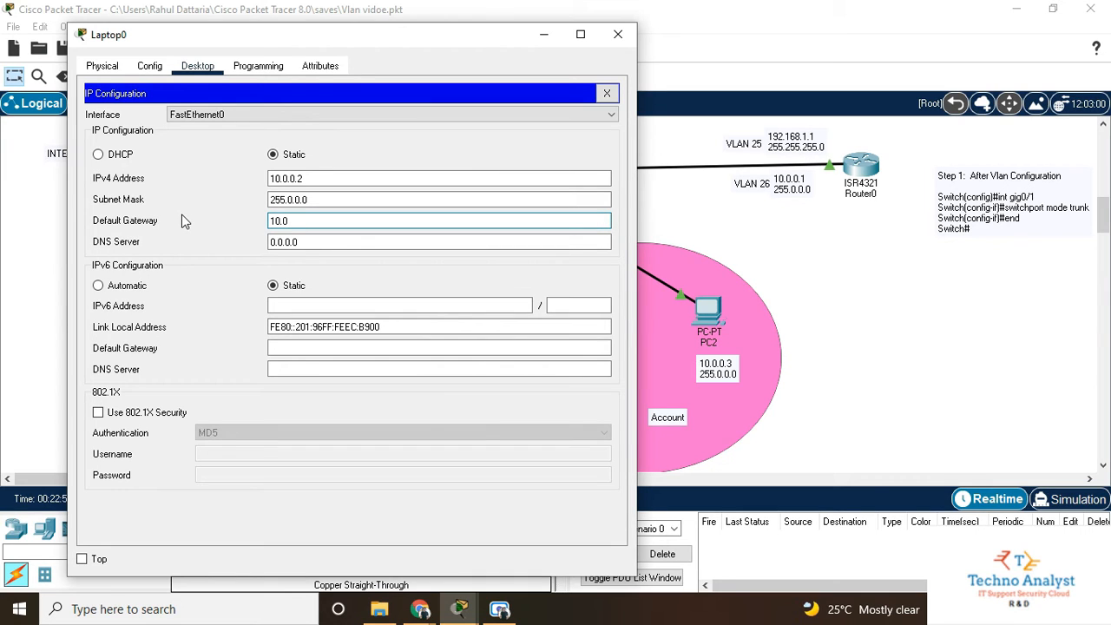
pyautogui.write('.0.1')
pyautogui.click(617, 34)
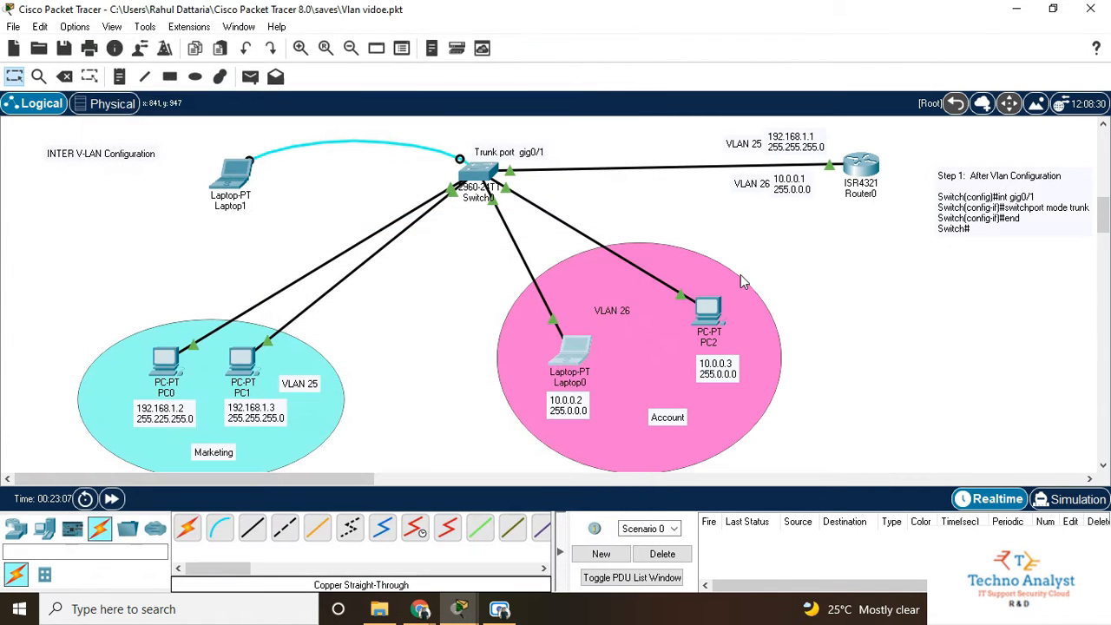
# Step: Set PC2's IPv4 default gateway to 10.0.0.1 in its IP configuration and close its window
pyautogui.click(714, 326)
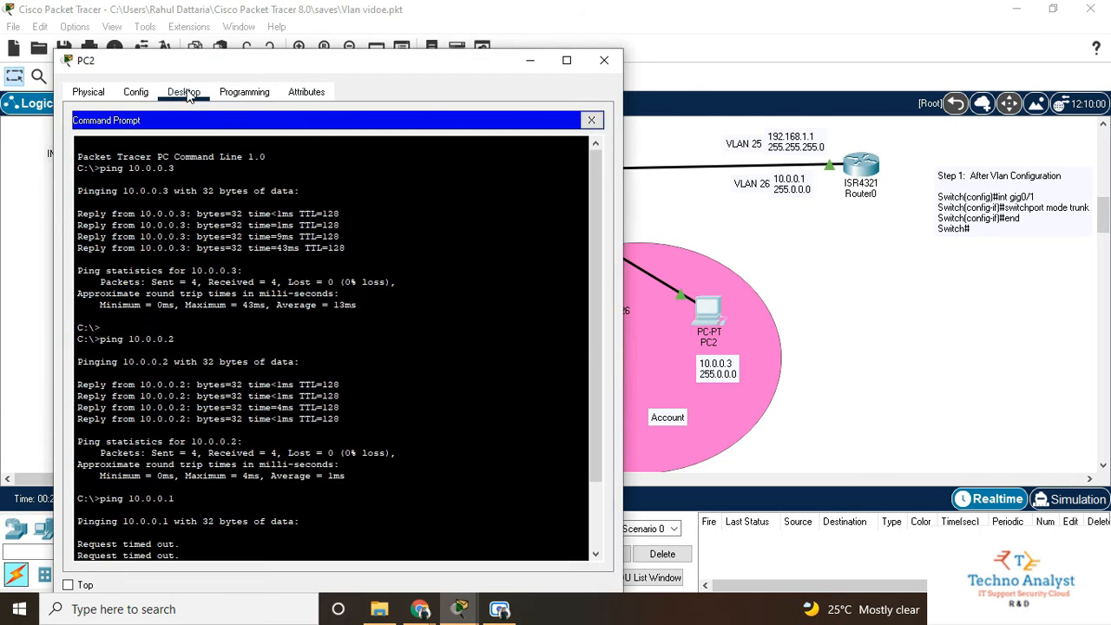
pyautogui.click(136, 92)
pyautogui.click(89, 92)
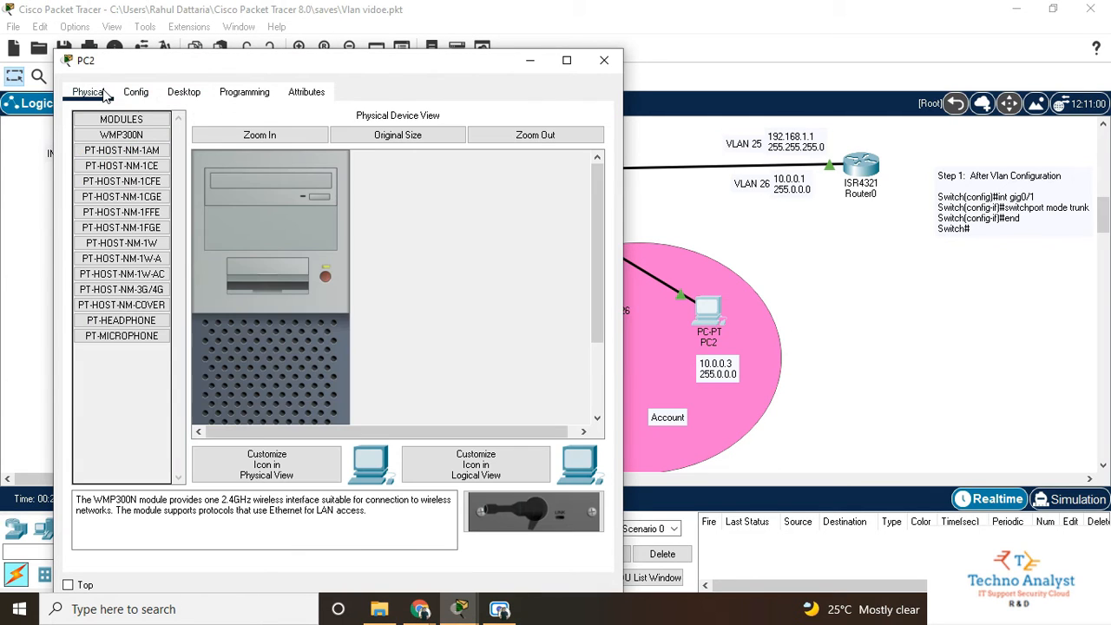
pyautogui.click(183, 92)
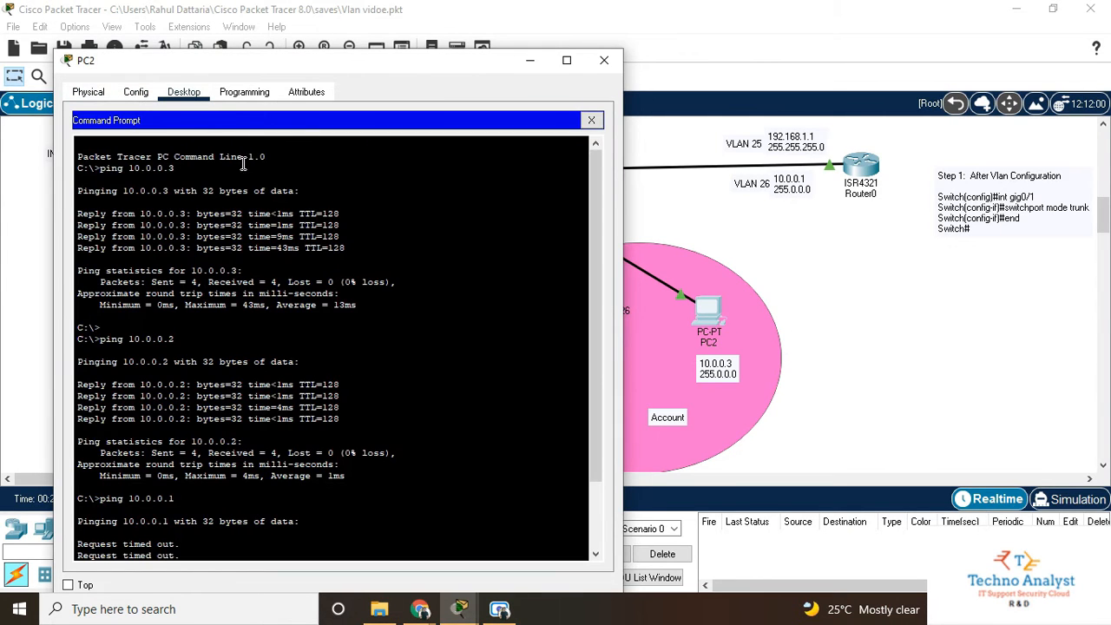
pyautogui.click(591, 120)
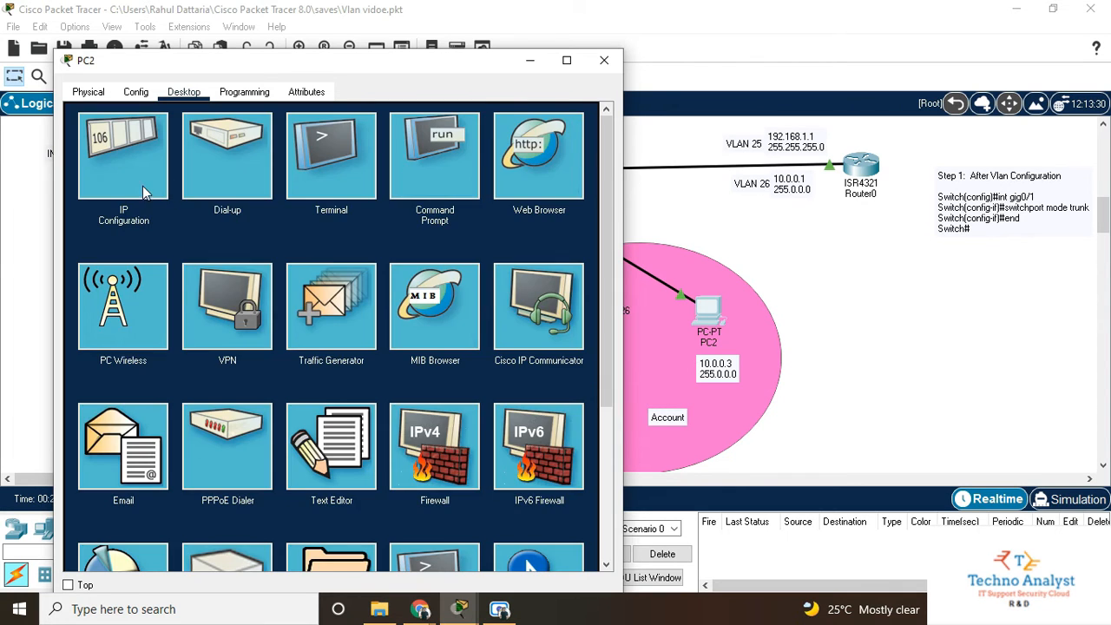
pyautogui.click(147, 189)
pyautogui.moveTo(332, 251); pyautogui.dragTo(169, 229)
pyautogui.write('10.0.0.1')
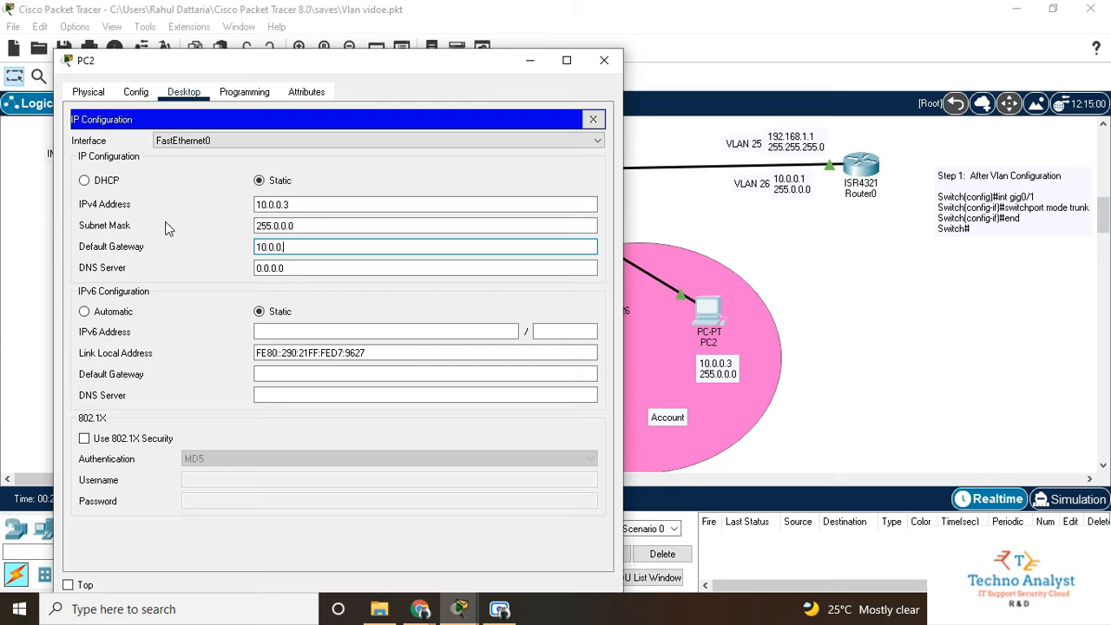
pyautogui.click(601, 74)
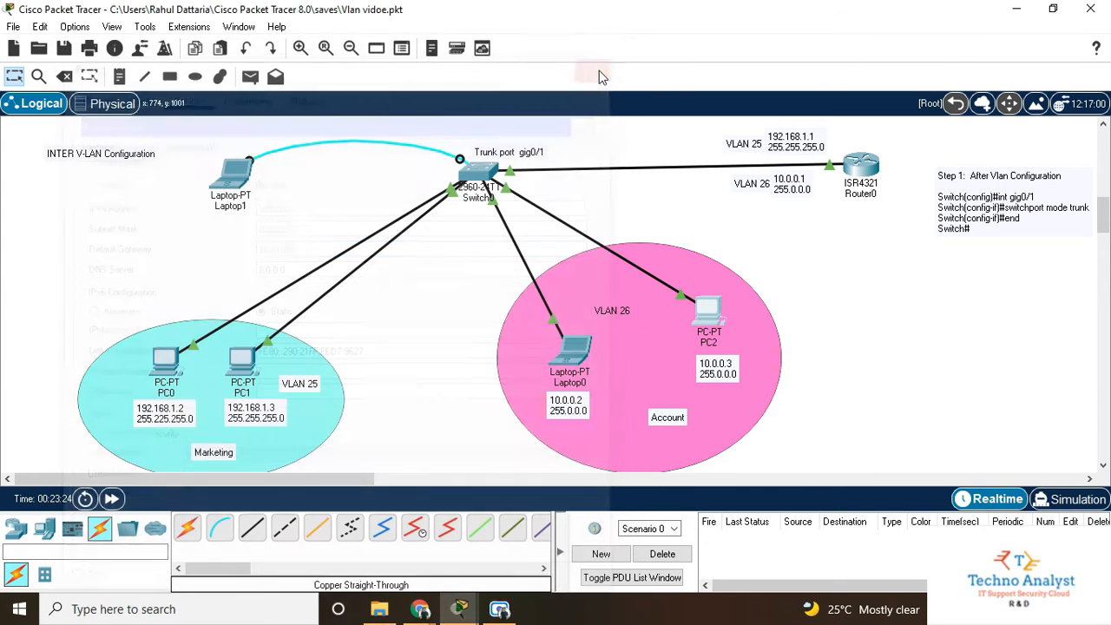
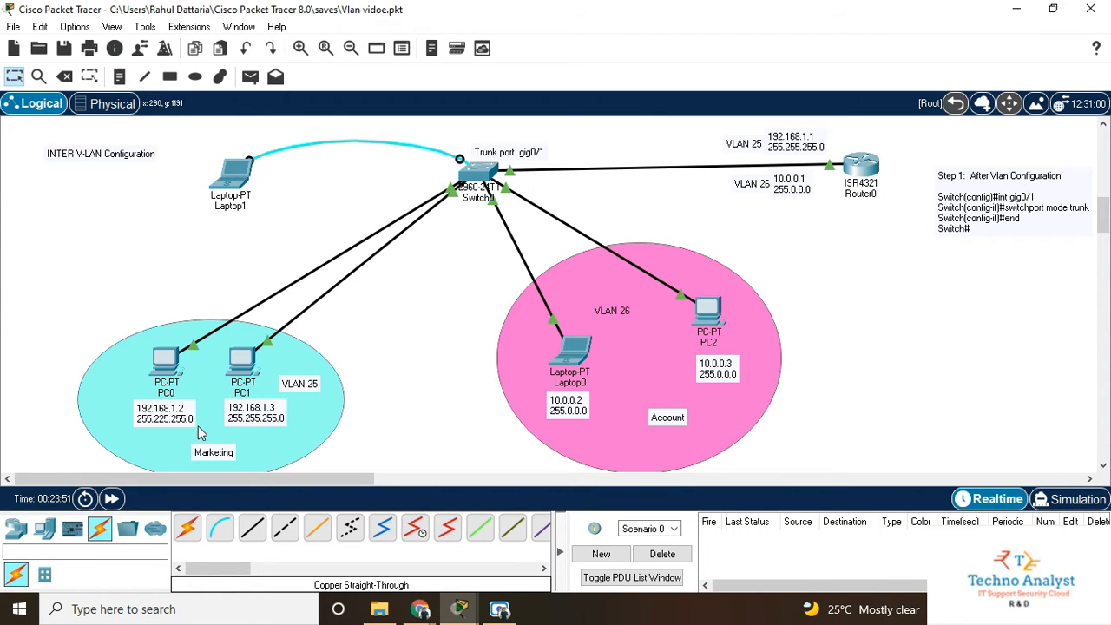
# Step: Set PC1's IPv4 default gateway to 192.168.1.1 in its IP configuration and close its window
pyautogui.click(231, 356)
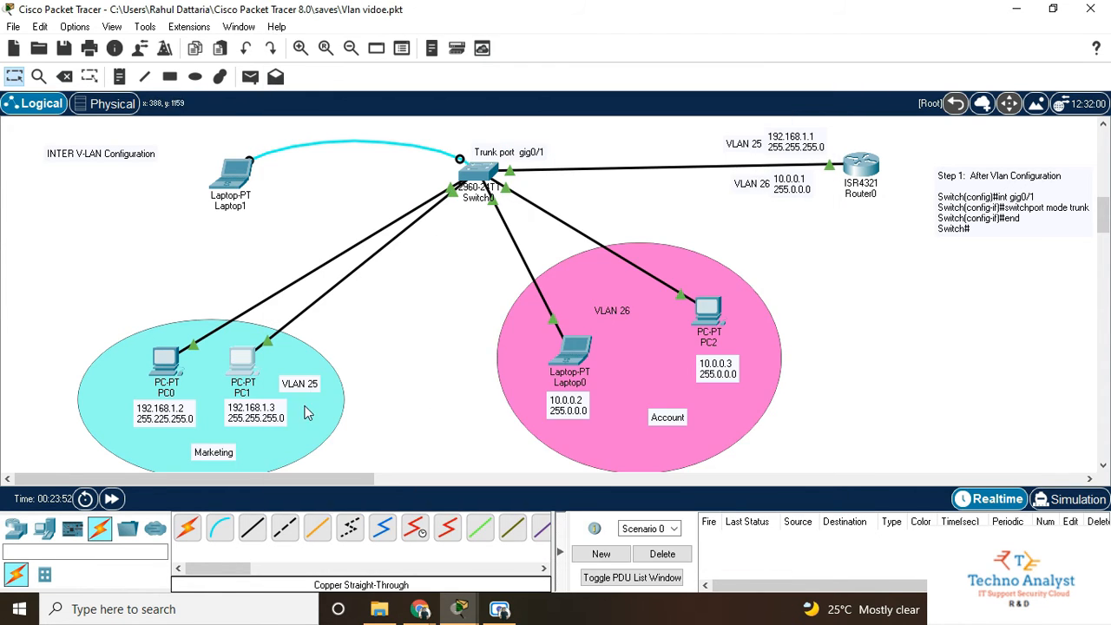
pyautogui.click(246, 369)
pyautogui.click(401, 50)
pyautogui.click(346, 95)
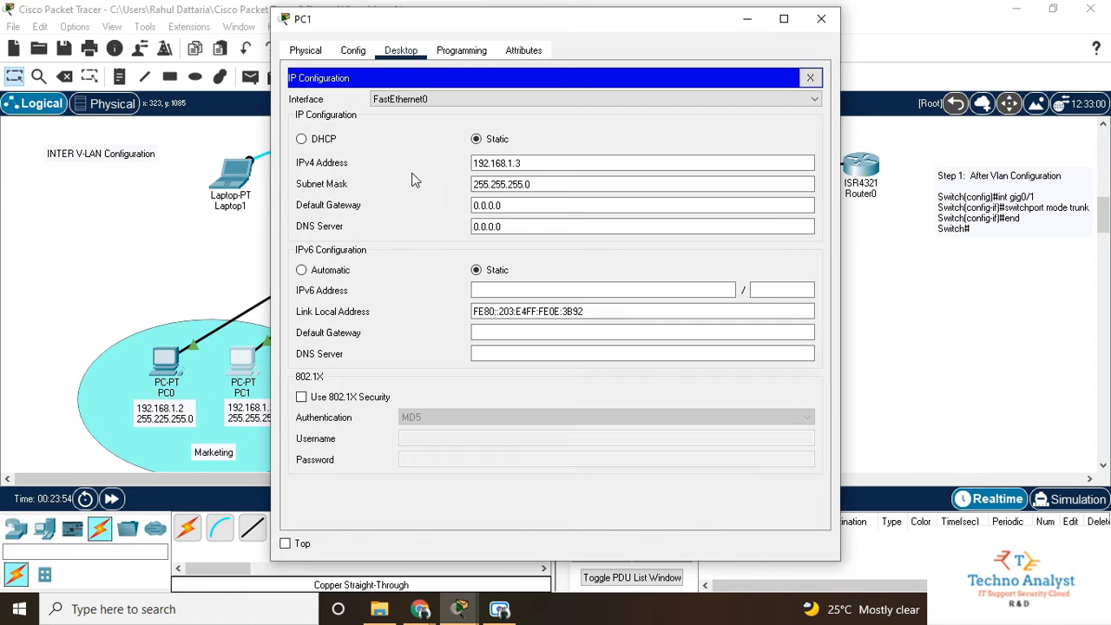
pyautogui.press('Tab')
pyautogui.press('Tab')
pyautogui.write('19')
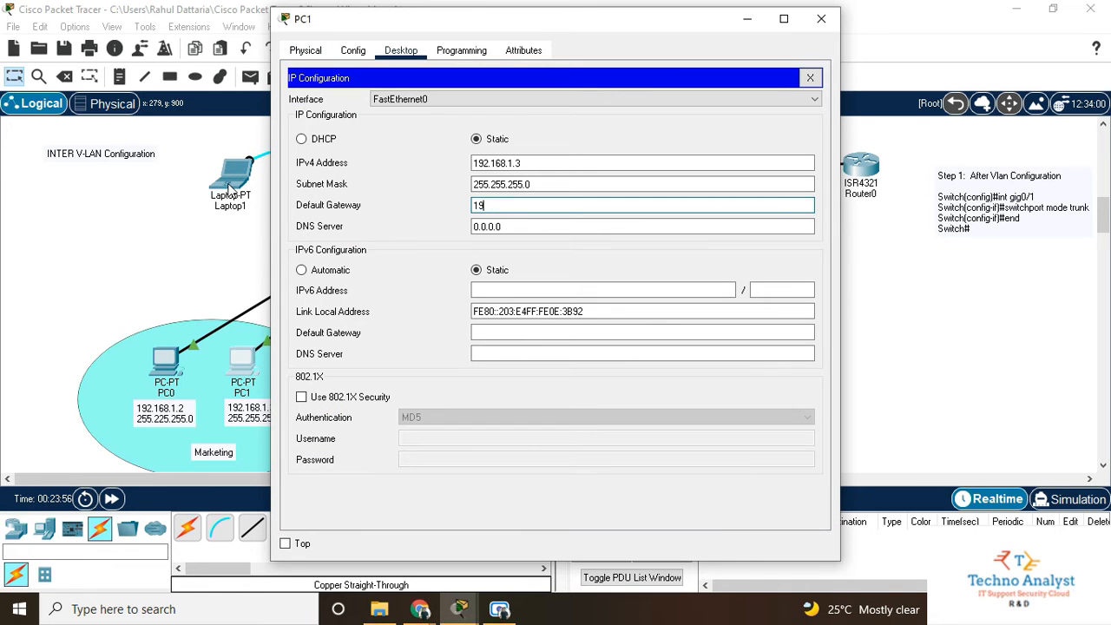
pyautogui.write('2.168.1.1')
pyautogui.click(820, 19)
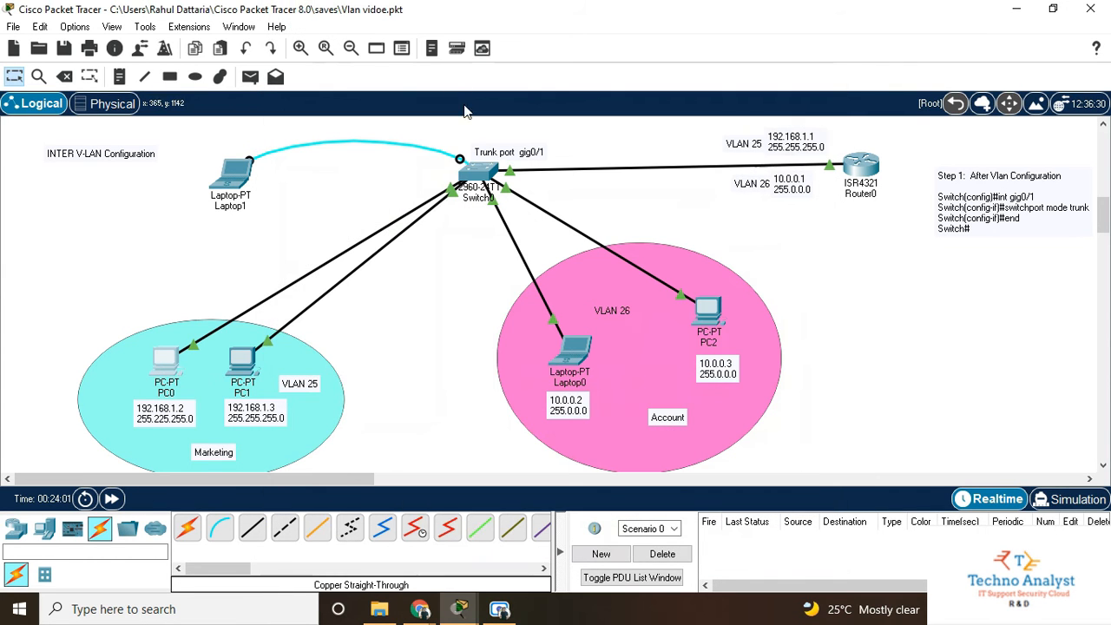
# Step: Set PC0's IPv4 default gateway to 192.168.1.1 in its IP configuration and close its window
pyautogui.click(164, 357)
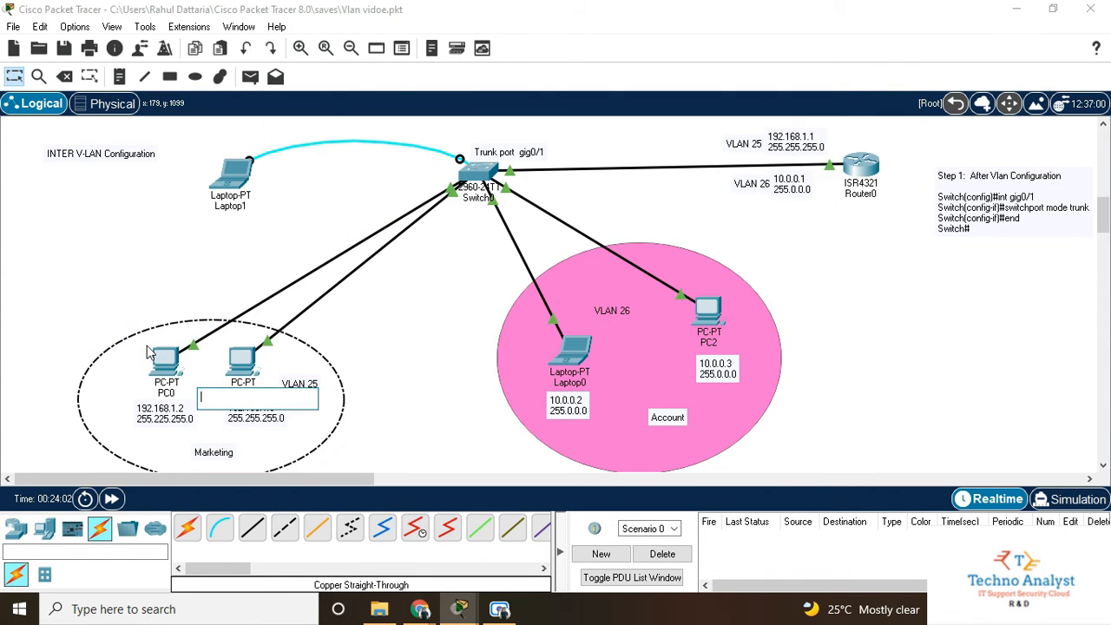
pyautogui.click(401, 50)
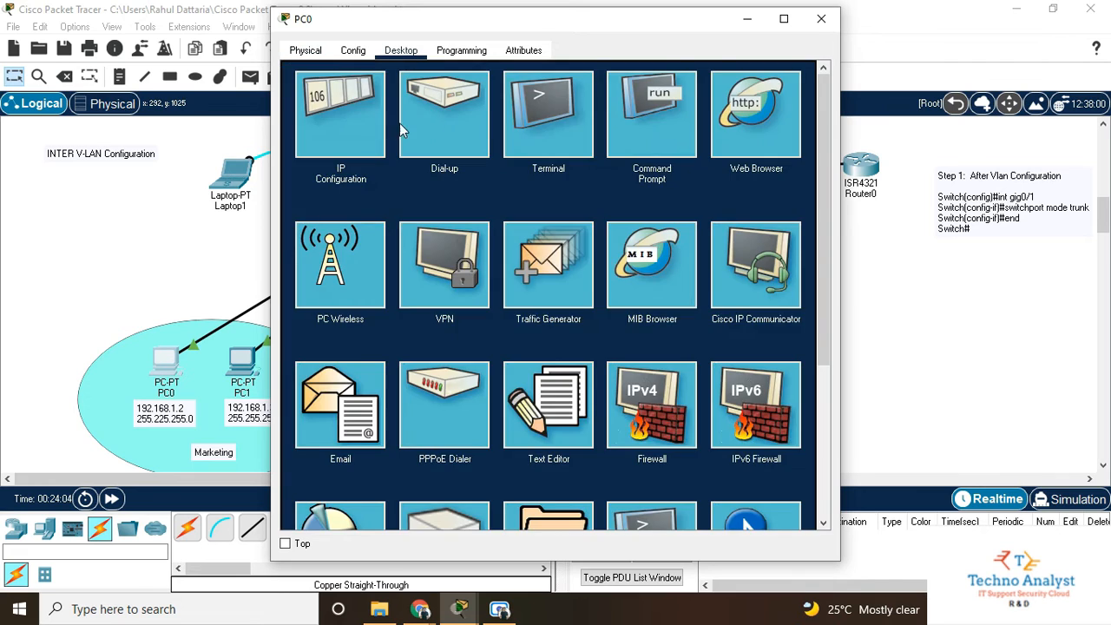
pyautogui.click(338, 113)
pyautogui.tripleClick(523, 211)
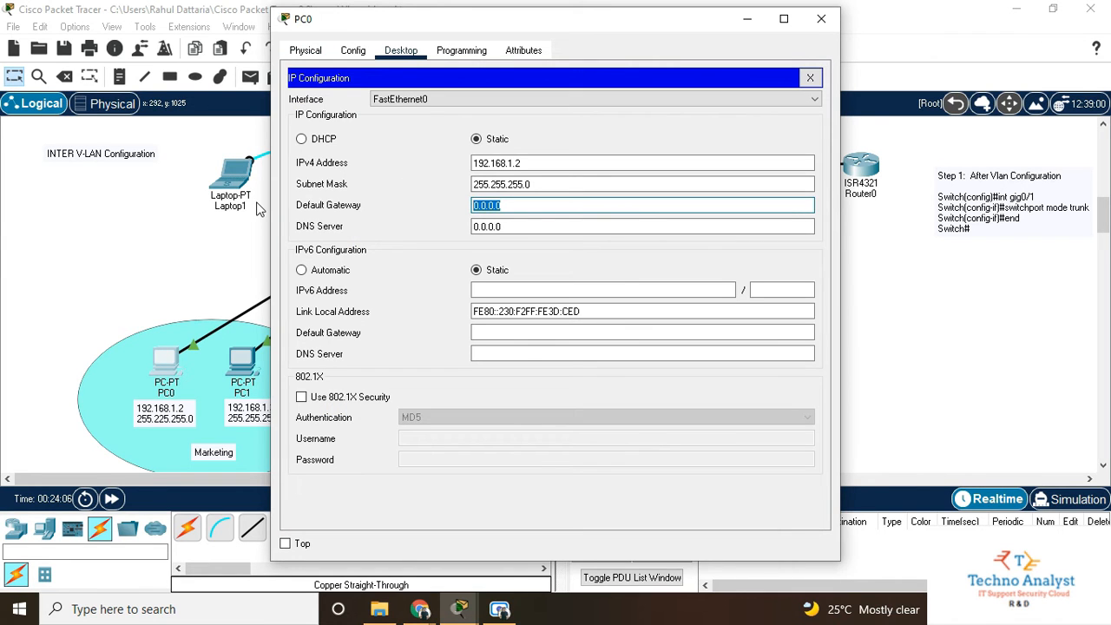
pyautogui.write('192.168.1.1')
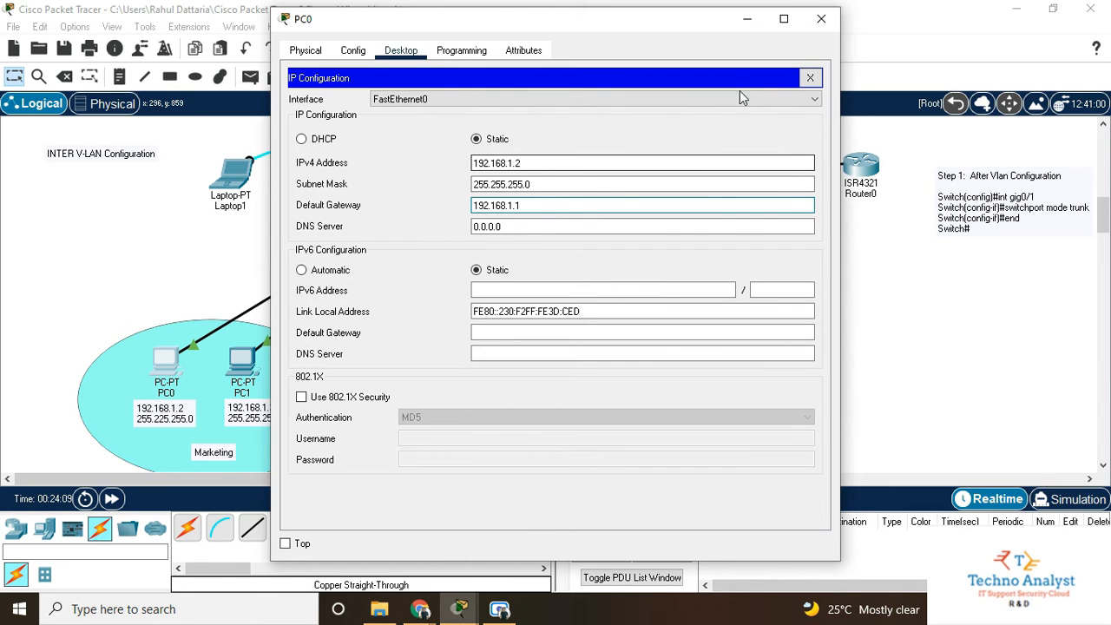
pyautogui.click(821, 18)
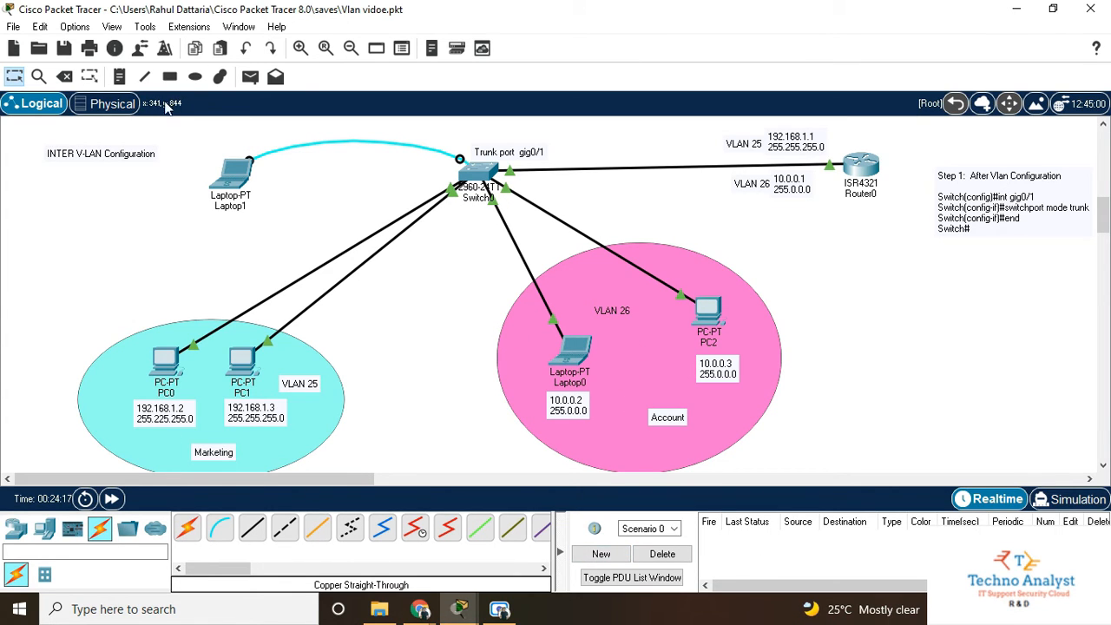
# Step: Open PC0's command prompt beside the VLAN 25 hosts and ping PC0's own address, 192.168.1.2
pyautogui.click(251, 77)
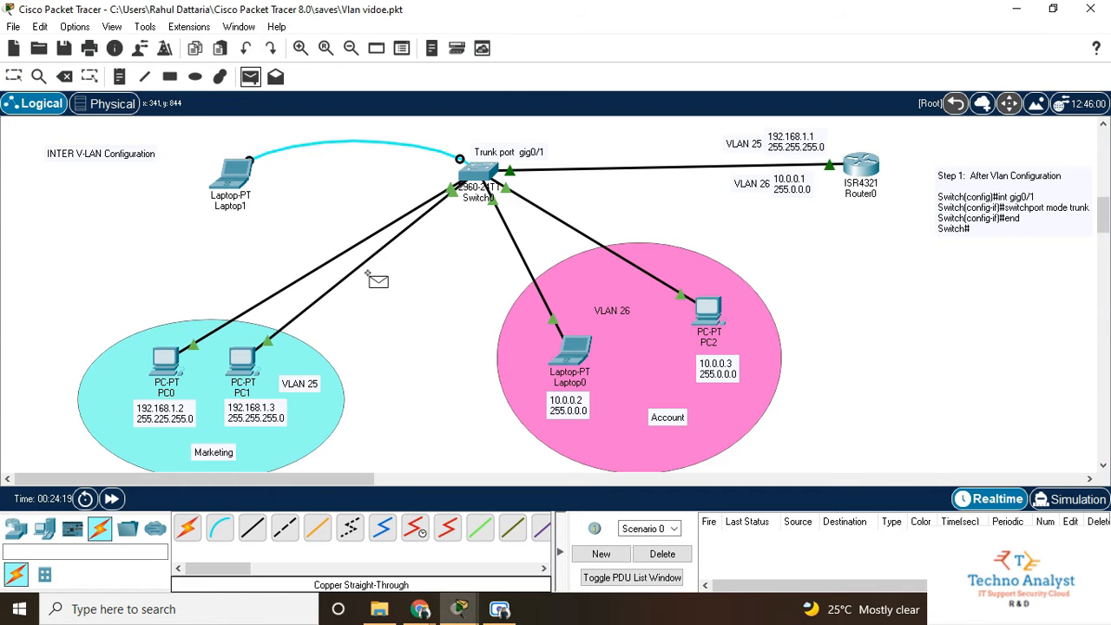
pyautogui.press('Escape')
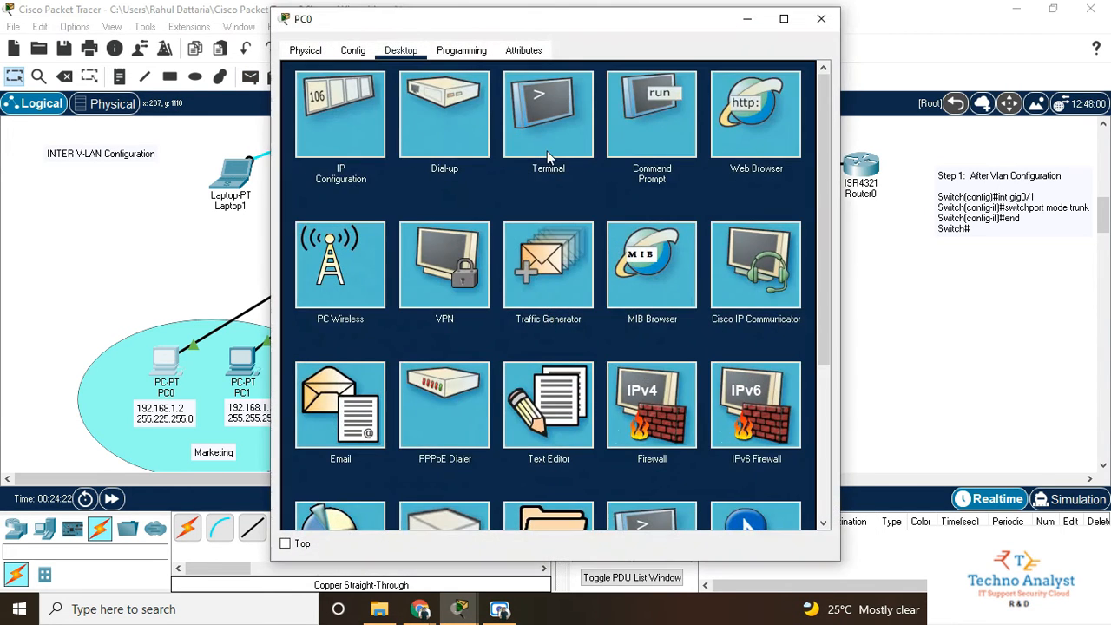
pyautogui.moveTo(604, 30); pyautogui.dragTo(827, 169)
pyautogui.click(873, 256)
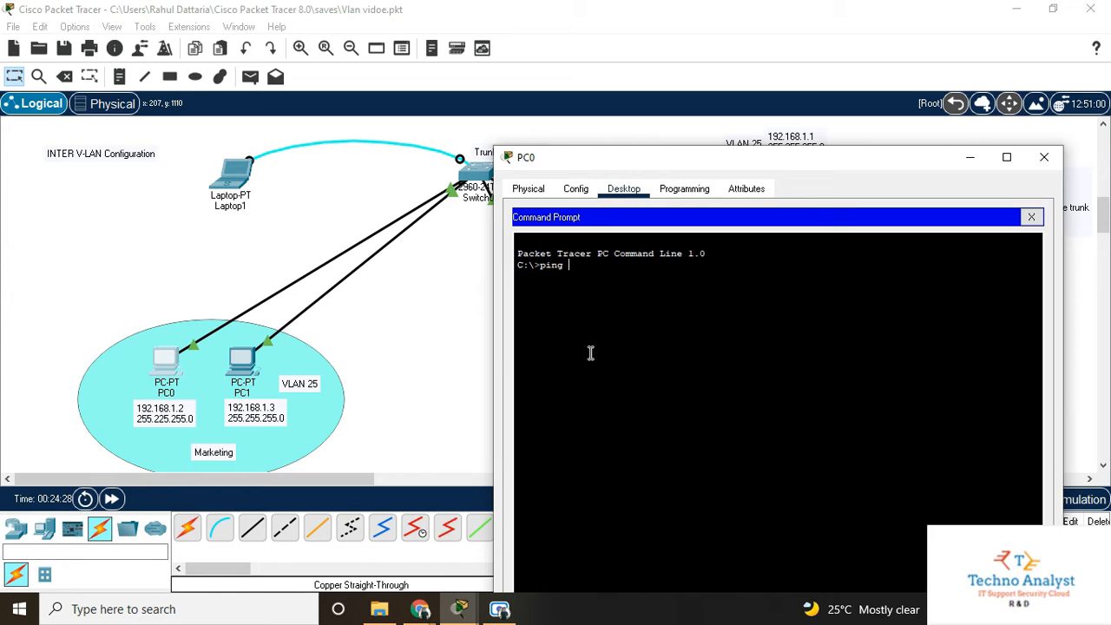
pyautogui.write('ping 192.168.1.2')
pyautogui.press('Return')
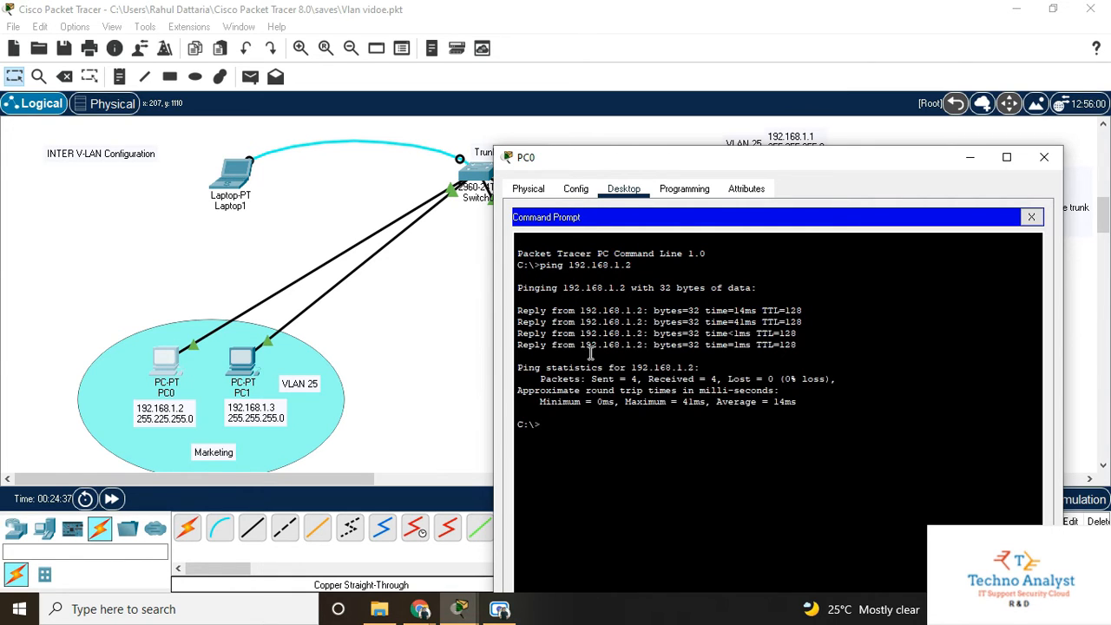
# Step: Ping PC1 at 192.168.1.3 from PC0's command prompt
pyautogui.write('ping')
pyautogui.press('BackSpace')
pyautogui.press('BackSpace')
pyautogui.press('BackSpace')
pyautogui.press('BackSpace')
pyautogui.press('BackSpace')
pyautogui.press('BackSpace')
pyautogui.press('Up')
pyautogui.press('Return')
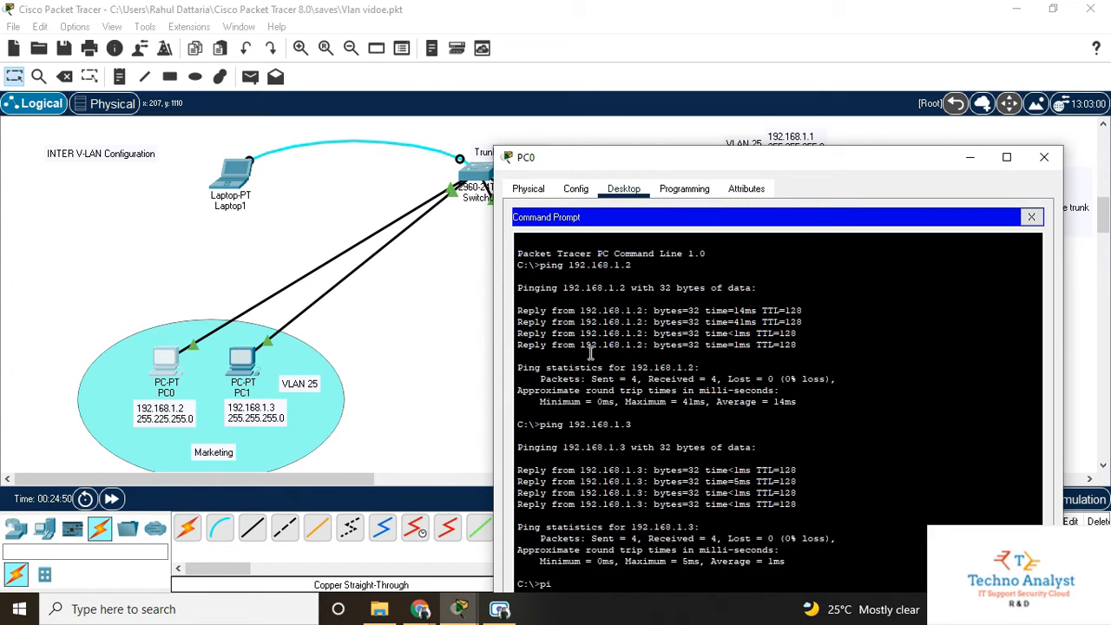
# Step: Ping the VLAN 25 gateway 192.168.1.1 from PC0 and move its window to uncover the router
pyautogui.press('BackSpace')
pyautogui.press('BackSpace')
pyautogui.press('Up')
pyautogui.press('BackSpace')
pyautogui.write('1')
pyautogui.press('Return')
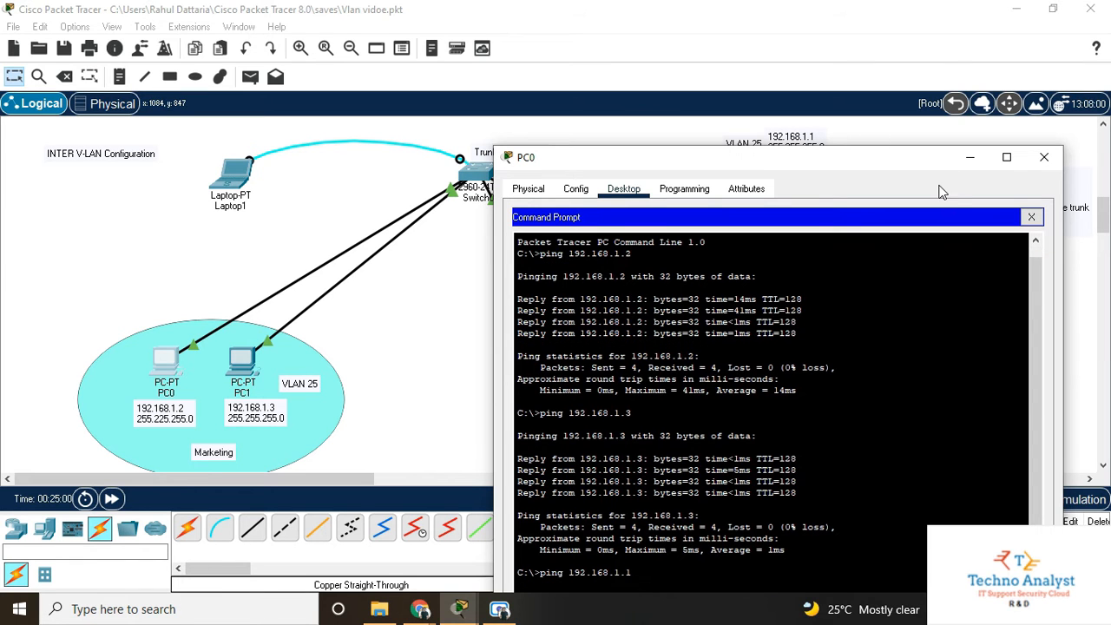
pyautogui.moveTo(852, 165); pyautogui.dragTo(867, 78)
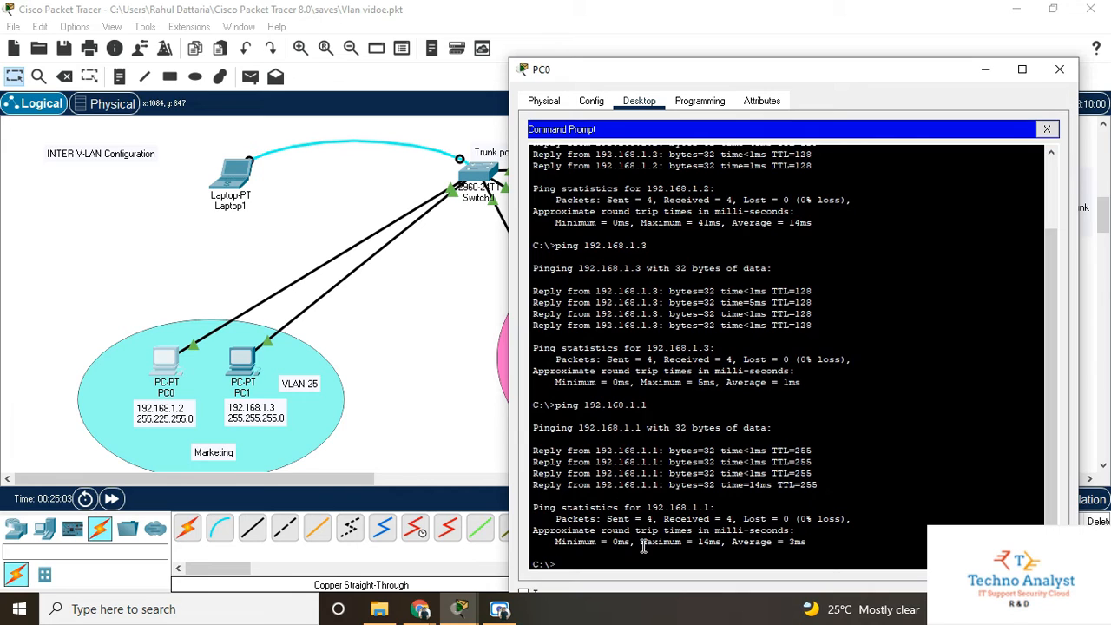
pyautogui.moveTo(612, 427); pyautogui.dragTo(736, 526)
pyautogui.click(858, 528)
pyautogui.moveTo(755, 80); pyautogui.dragTo(393, 41)
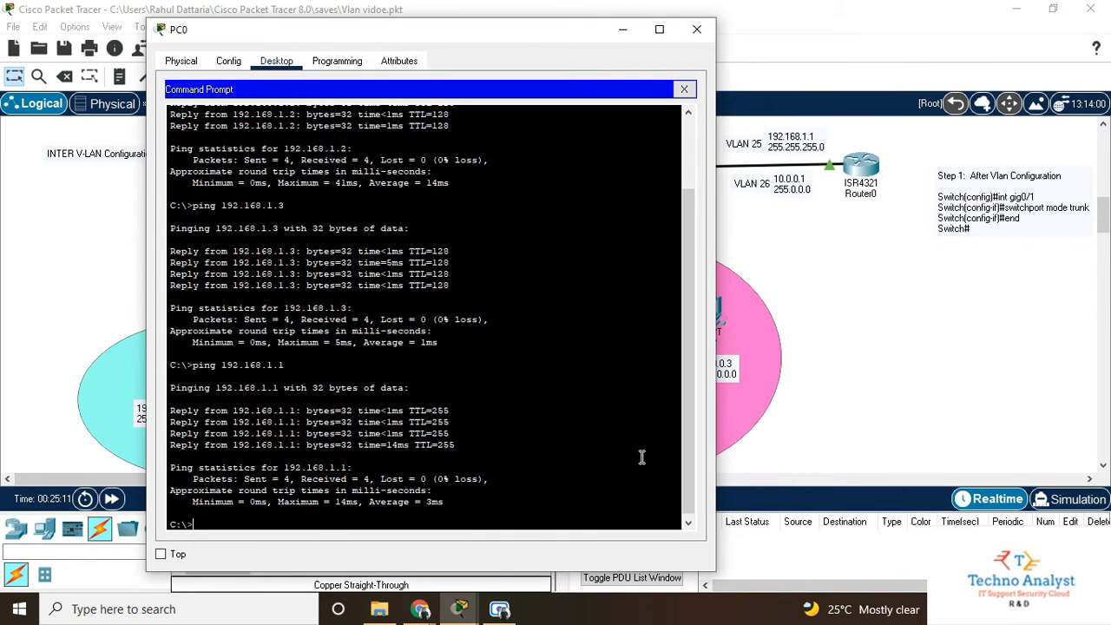
# Step: Ping the VLAN 26 gateway 10.0.0.1 from PC0 and minimize PC0's window
pyautogui.press('Up')
pyautogui.press('BackSpace')
pyautogui.press('BackSpace')
pyautogui.press('BackSpace')
pyautogui.press('BackSpace')
pyautogui.press('BackSpace')
pyautogui.press('BackSpace')
pyautogui.press('BackSpace')
pyautogui.press('BackSpace')
pyautogui.press('BackSpace')
pyautogui.write('10.0.0.1')
pyautogui.press('Return')
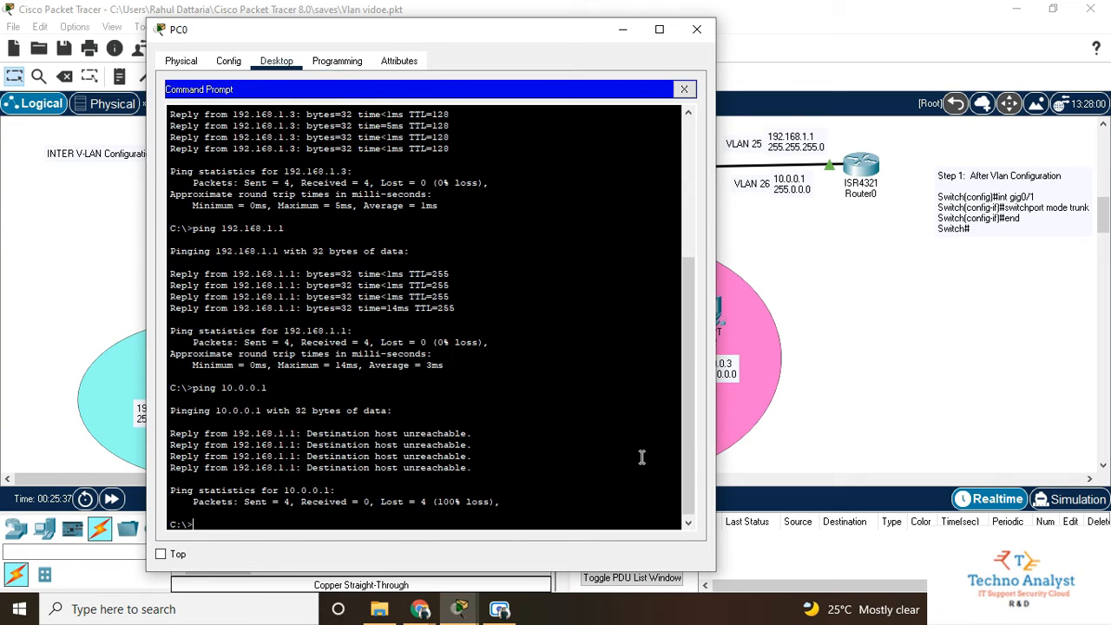
pyautogui.click(623, 30)
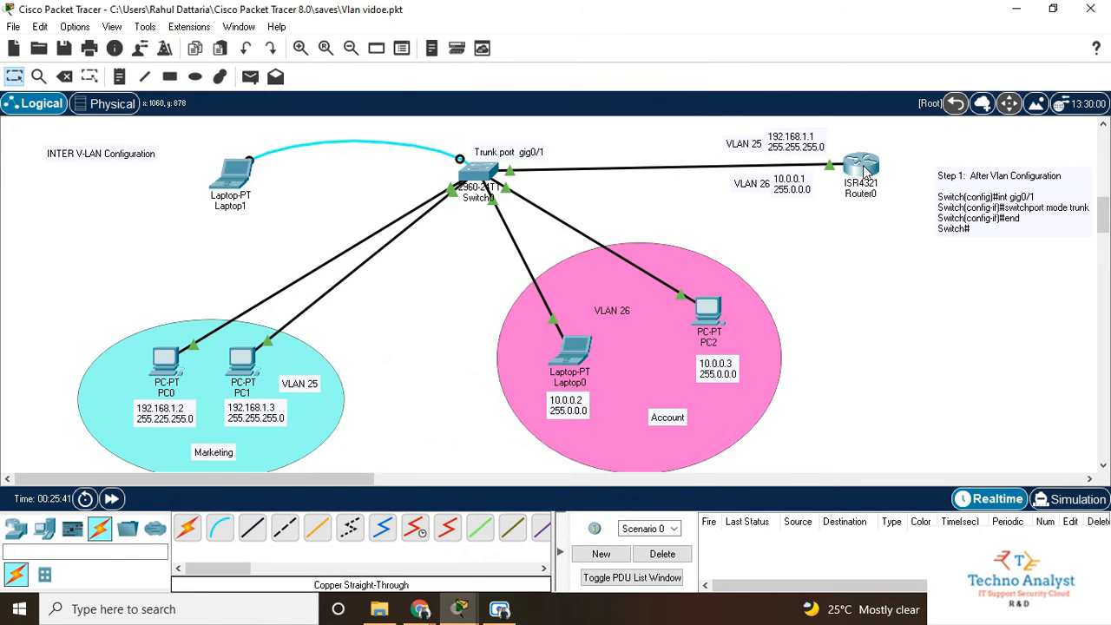
# Step: Apply encapsulation dot1q 26 to subinterface gig0/0/0.26 in Router0's CLI, end configuration mode, and save with write
pyautogui.click(860, 165)
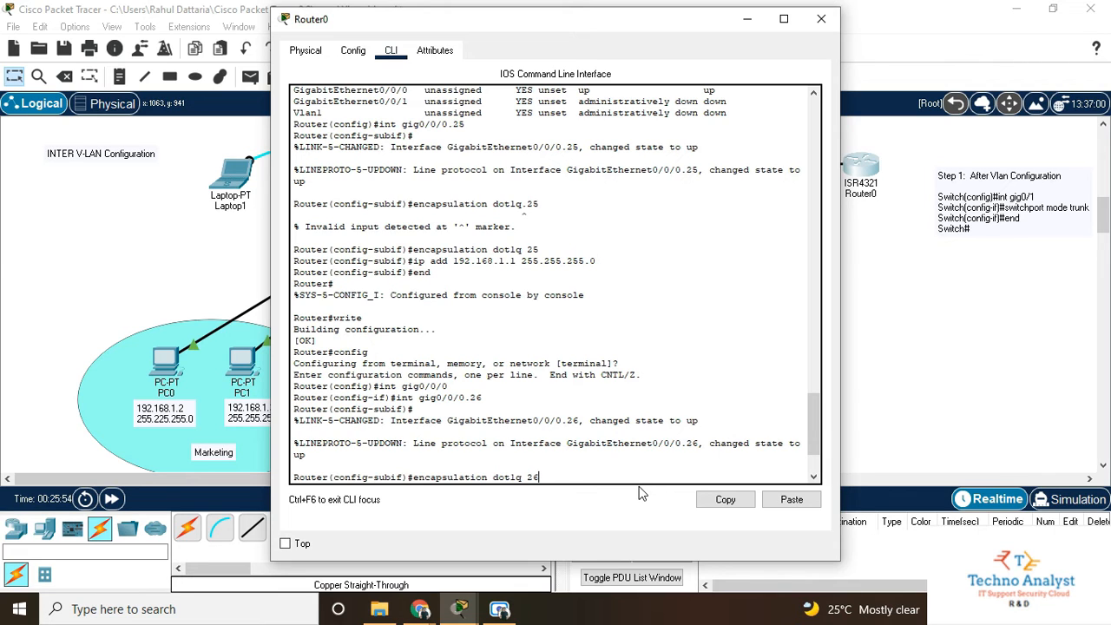
pyautogui.press('Return')
pyautogui.write('end')
pyautogui.press('Return')
pyautogui.write('write')
pyautogui.press('Return')
pyautogui.press('Return')
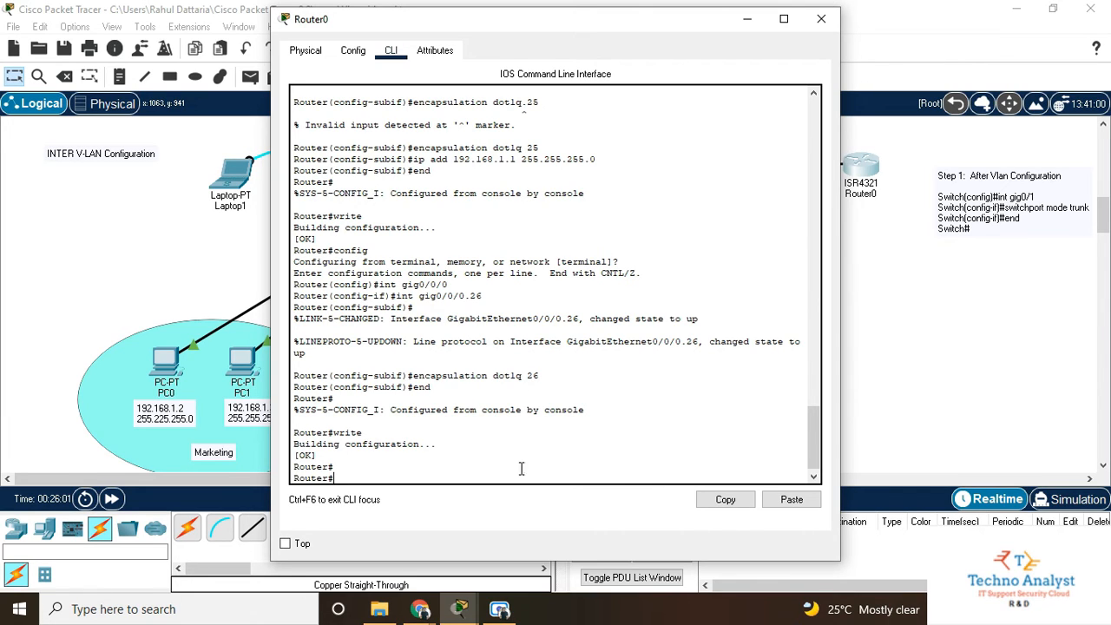
# Step: Run sh ip int brief on Router0 and examine the GigabitEthernet0/0/0.26 entry for its IP address
pyautogui.moveTo(540, 375); pyautogui.dragTo(420, 375)
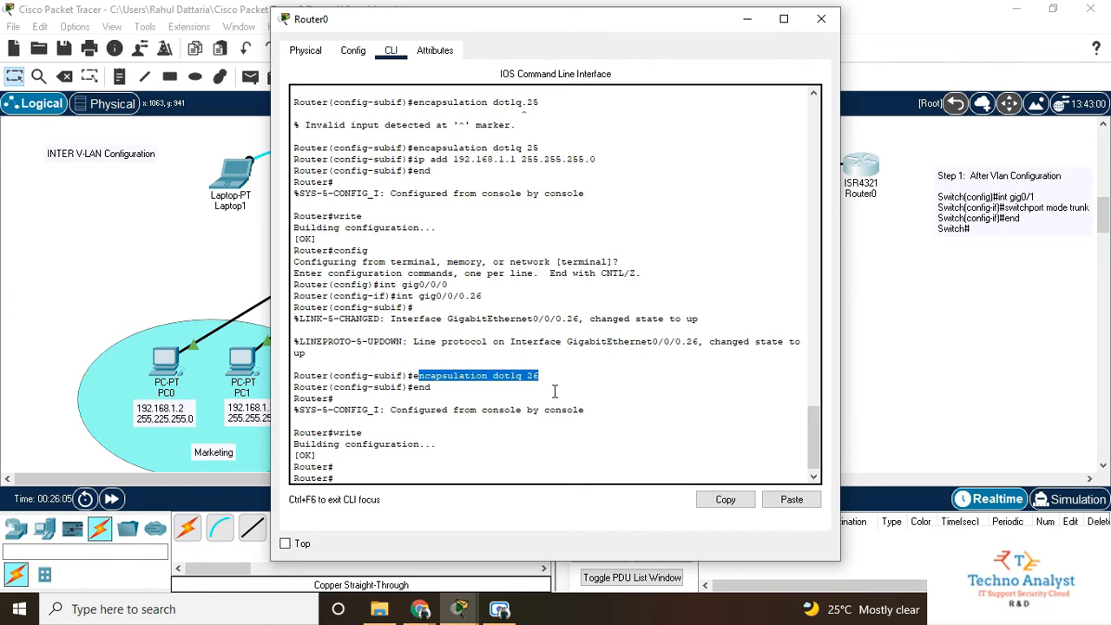
pyautogui.click(347, 478)
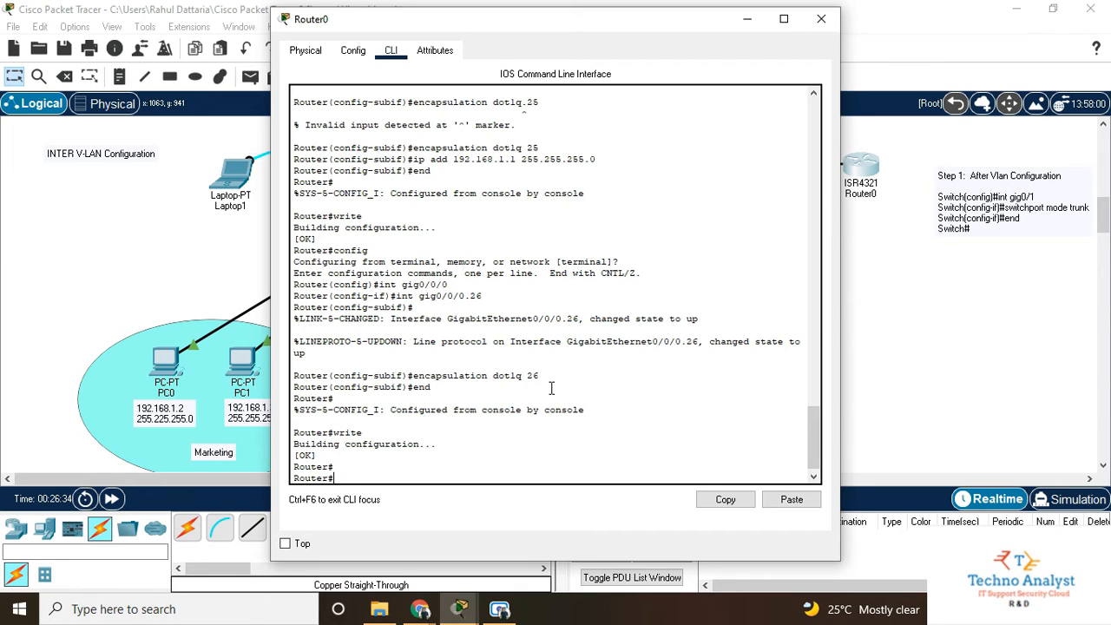
pyautogui.write('sh ip int brief')
pyautogui.press('Return')
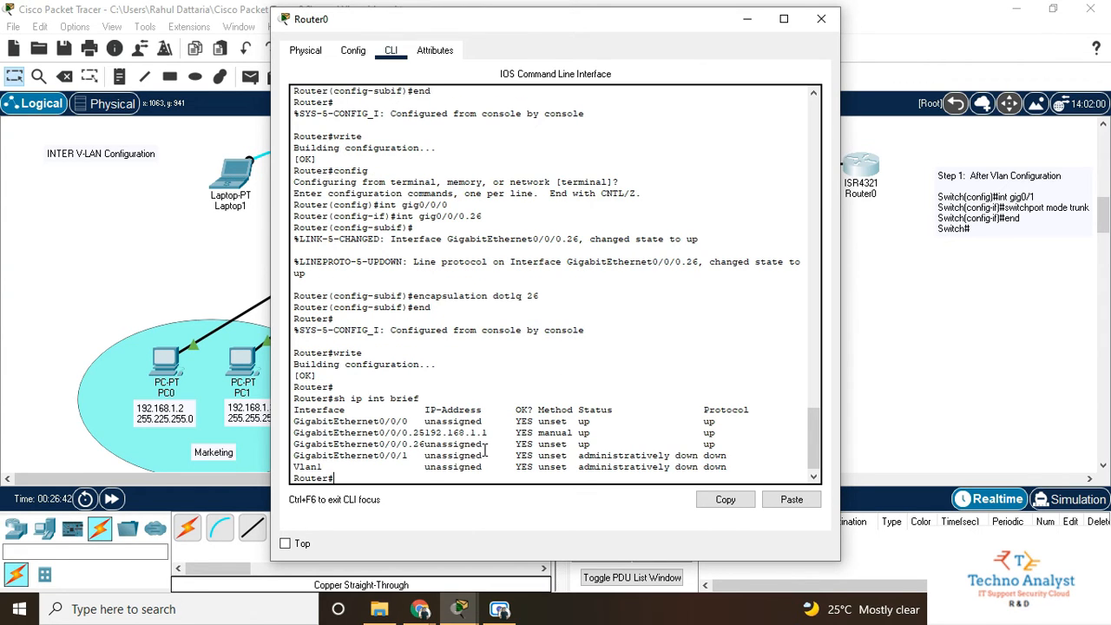
pyautogui.moveTo(720, 443); pyautogui.dragTo(423, 444)
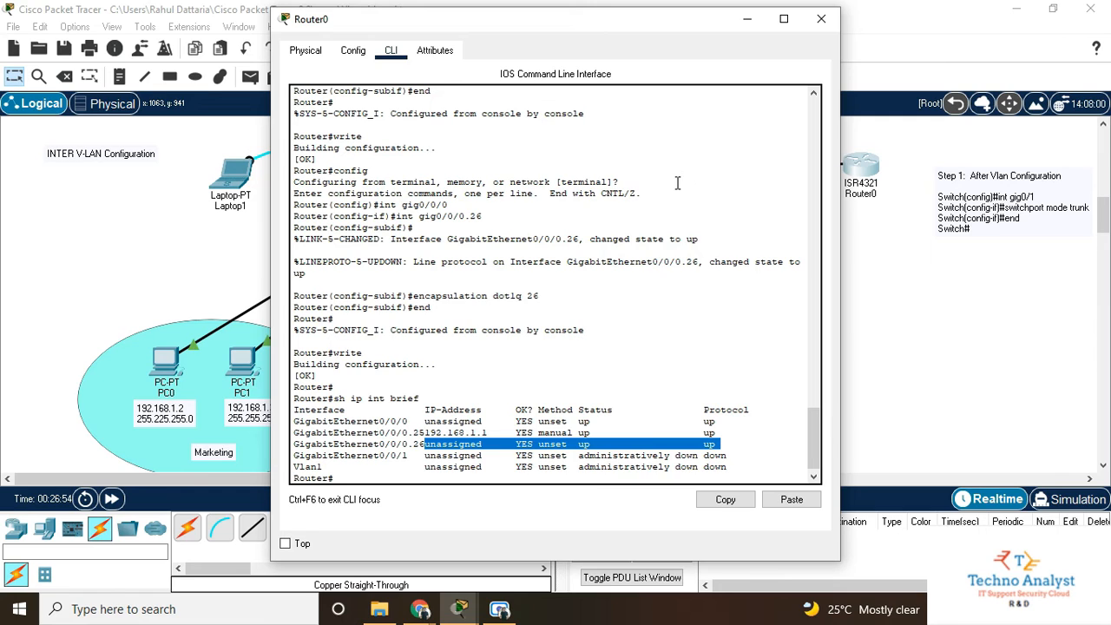
pyautogui.click(355, 480)
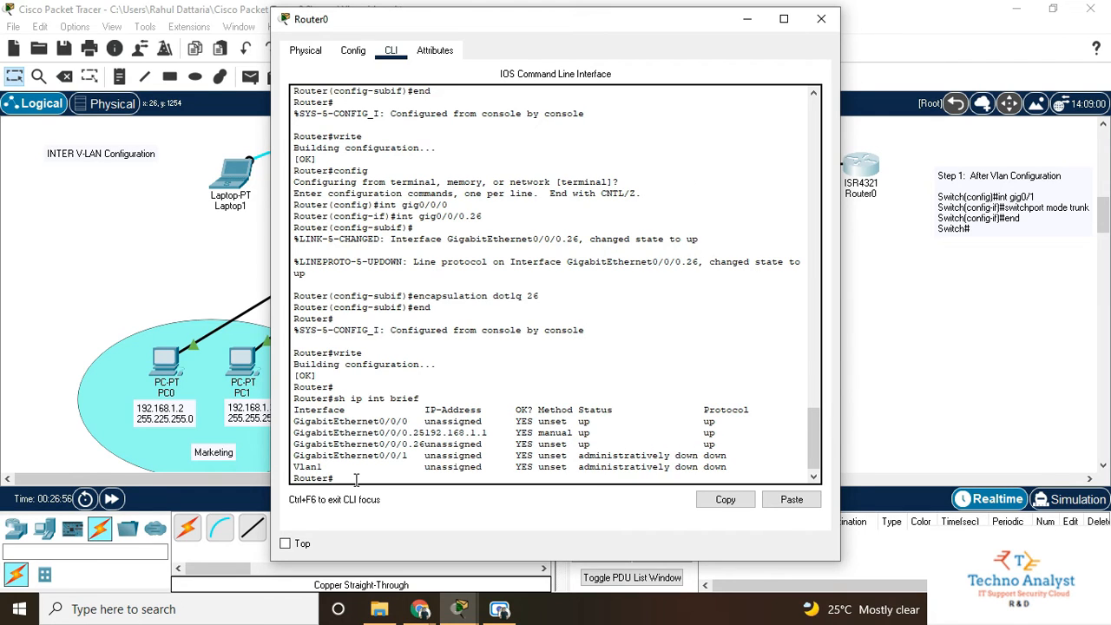
# Step: Enter terminal configuration mode in Router0's CLI with config
pyautogui.write('config')
pyautogui.press('Return')
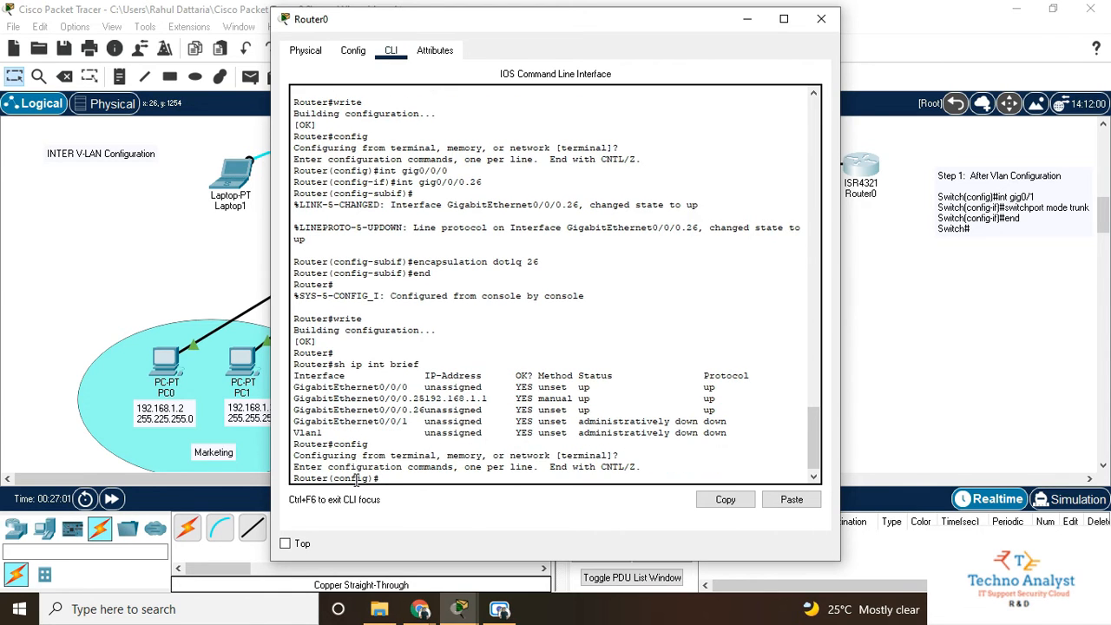
pyautogui.write('encapsulation dot1q 26')
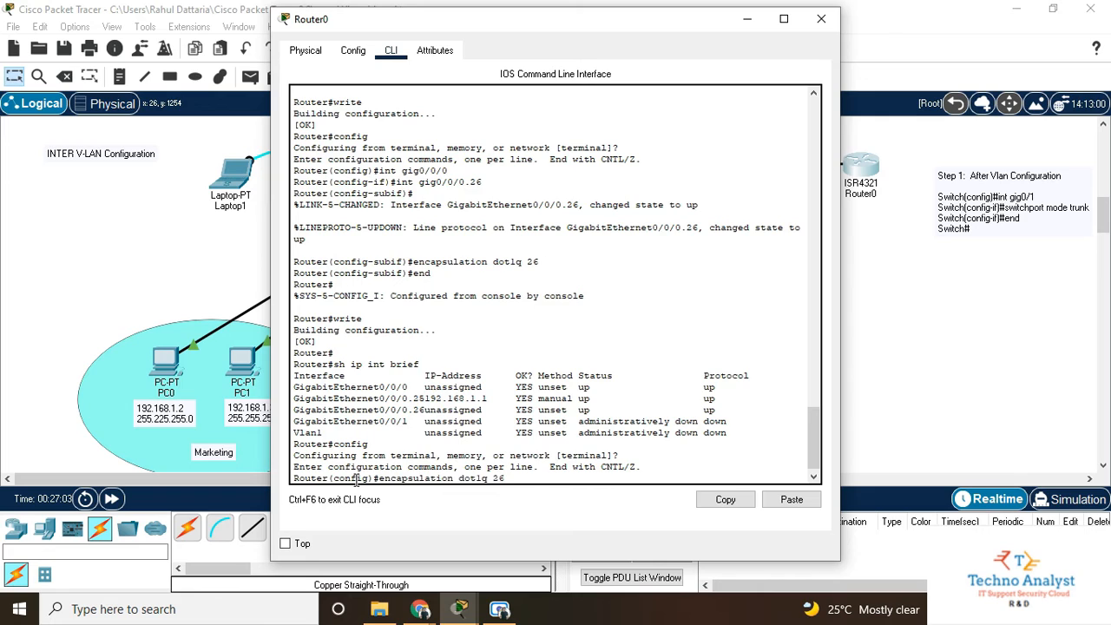
pyautogui.press('BackSpace')
pyautogui.press('BackSpace')
pyautogui.press('BackSpace')
pyautogui.press('BackSpace')
pyautogui.press('BackSpace')
pyautogui.press('BackSpace')
pyautogui.press('BackSpace')
pyautogui.press('BackSpace')
pyautogui.press('BackSpace')
pyautogui.press('BackSpace')
pyautogui.press('BackSpace')
pyautogui.press('BackSpace')
pyautogui.press('BackSpace')
pyautogui.press('BackSpace')
pyautogui.press('BackSpace')
pyautogui.press('BackSpace')
pyautogui.press('BackSpace')
pyautogui.press('BackSpace')
pyautogui.press('BackSpace')
pyautogui.press('BackSpace')
# Step: Enter interface configuration for gig0/0/0 on Router0 and switch to its subinterface gig0/0/0.26
pyautogui.write('int 0/0')
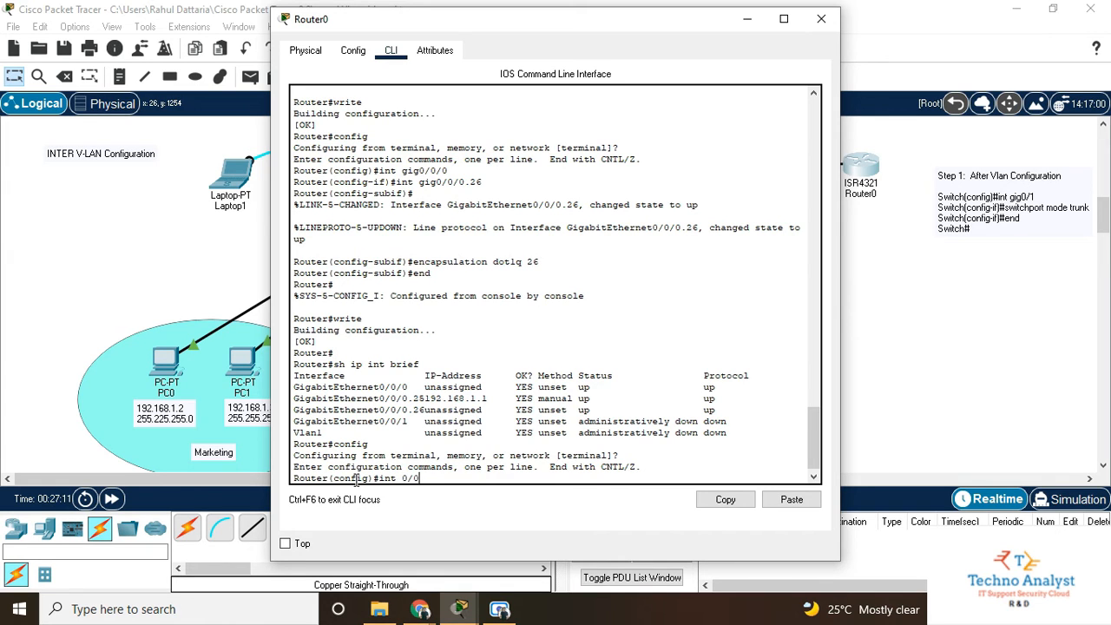
pyautogui.write('/0')
pyautogui.press('Return')
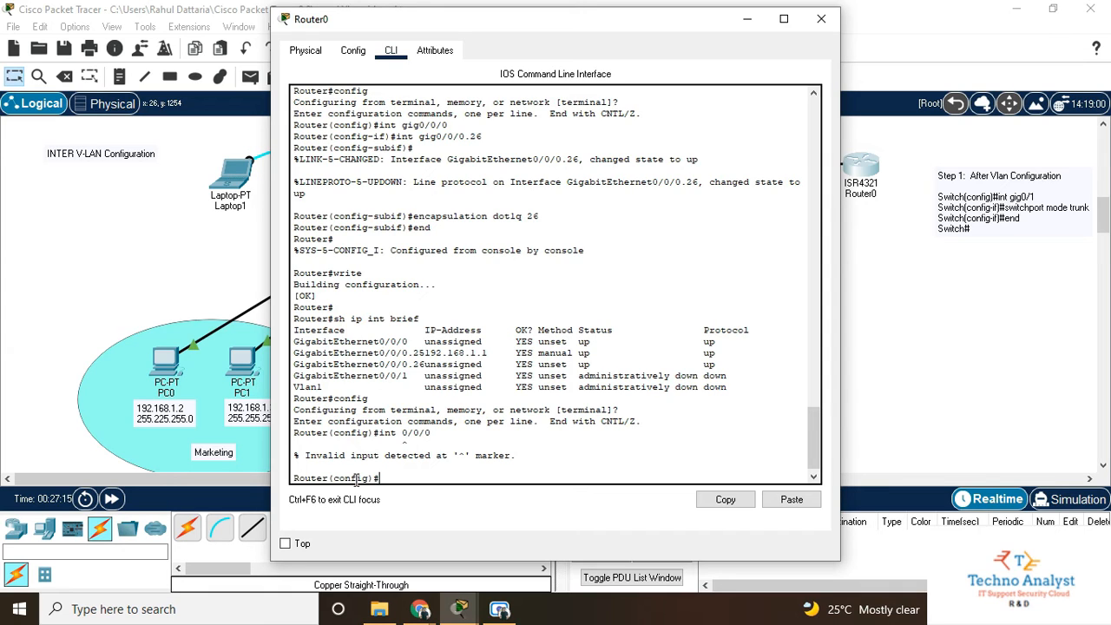
pyautogui.press('Up')
pyautogui.press('Left')
pyautogui.press('Left')
pyautogui.press('Left')
pyautogui.write('gig')
pyautogui.press('Return')
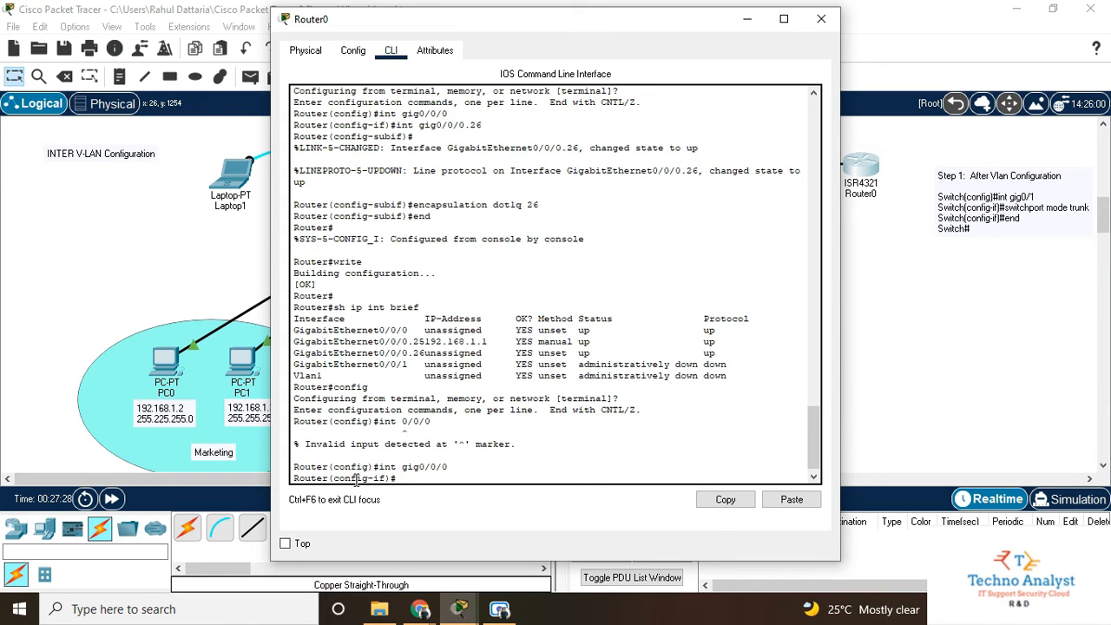
pyautogui.press('Up')
pyautogui.write('.26')
pyautogui.press('Return')
# Step: Apply encapsulation dot1q 26 to the subinterface and assign it IP address 10.0.0.1 with mask 255.0.0.0
pyautogui.write('en')
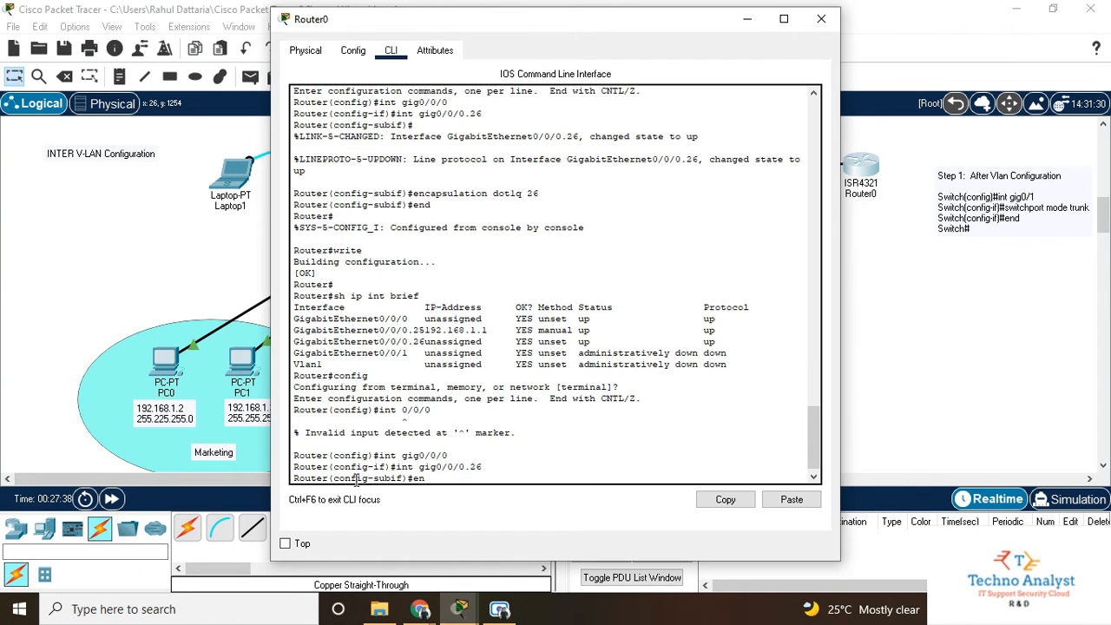
pyautogui.write('capsulation')
pyautogui.write('dot1q 26')
pyautogui.press('Return')
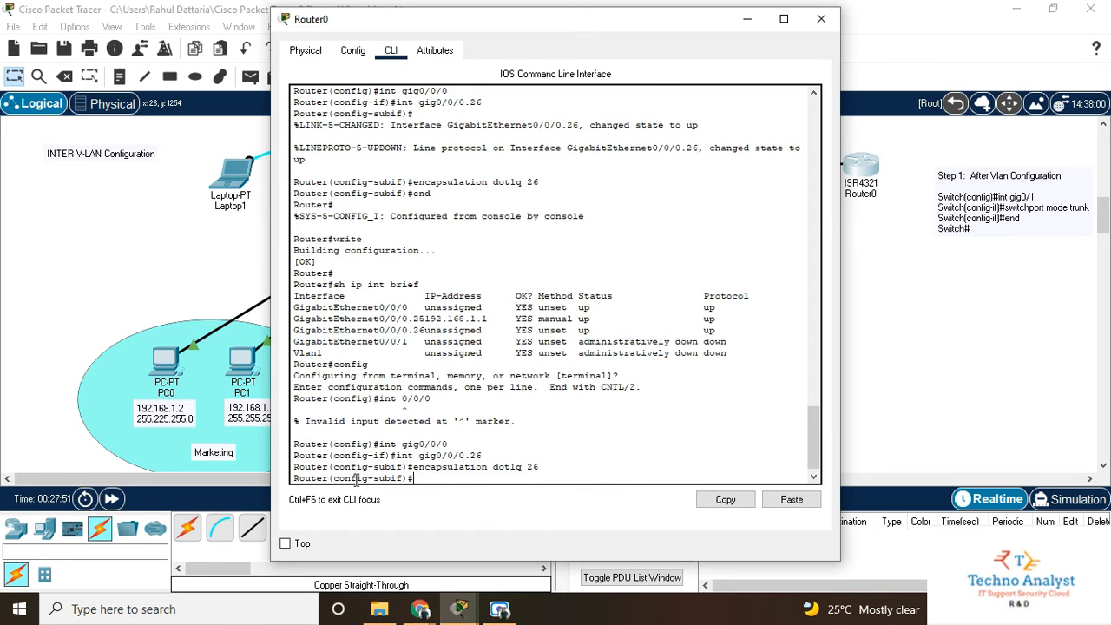
pyautogui.write('ip add 10.0.0.1 255.0.0.0')
pyautogui.press('Return')
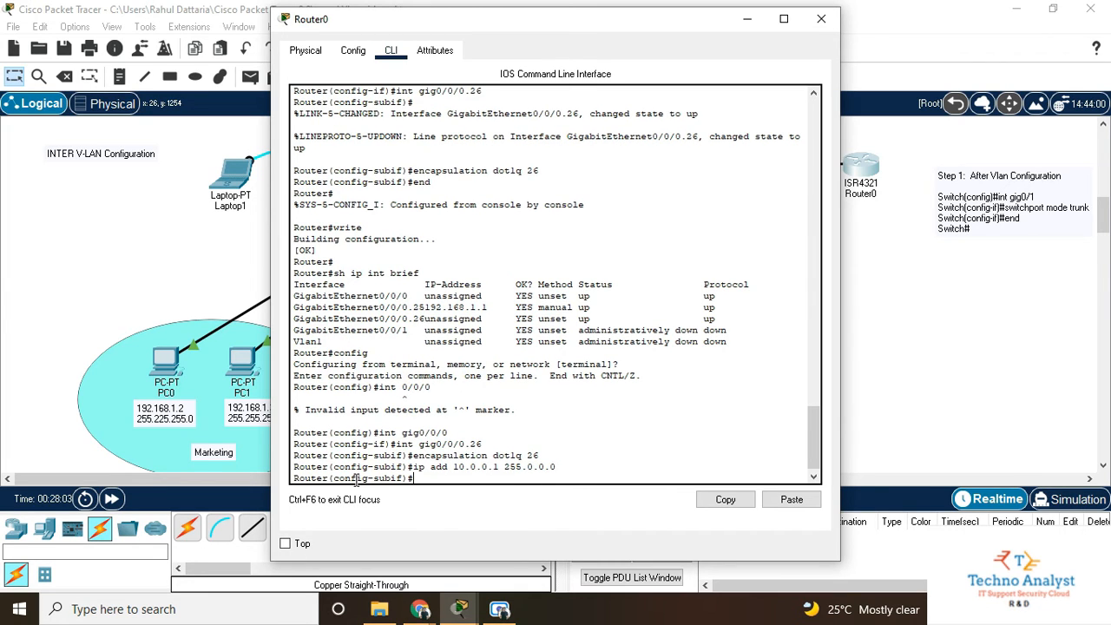
# Step: End configuration mode, save Router0's configuration with write, and close its window
pyautogui.write('end')
pyautogui.press('Return')
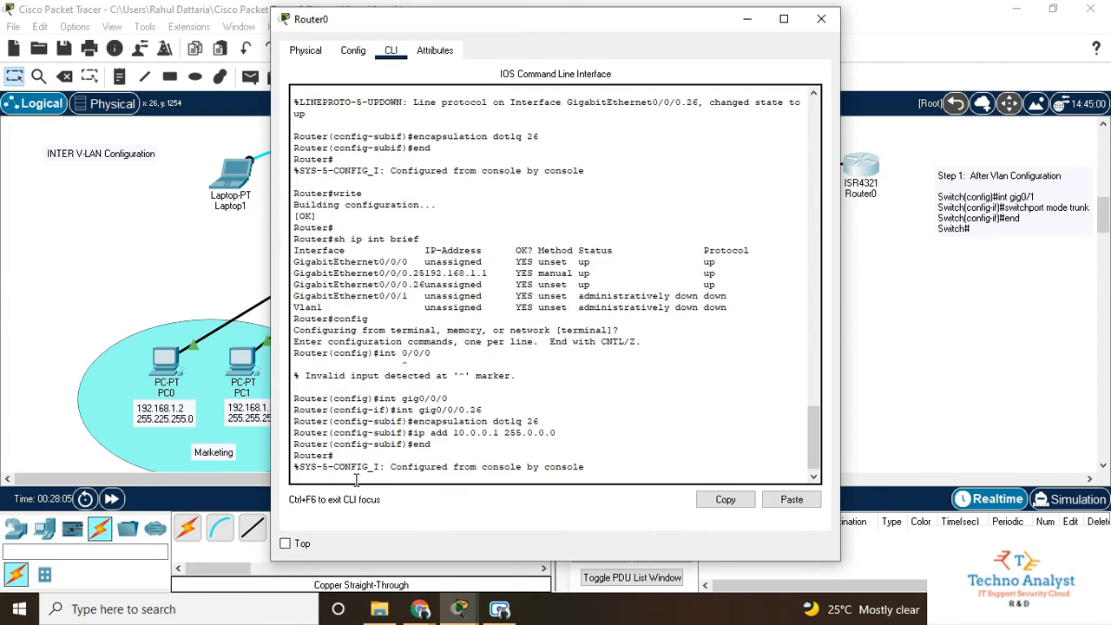
pyautogui.press('Return')
pyautogui.write('write')
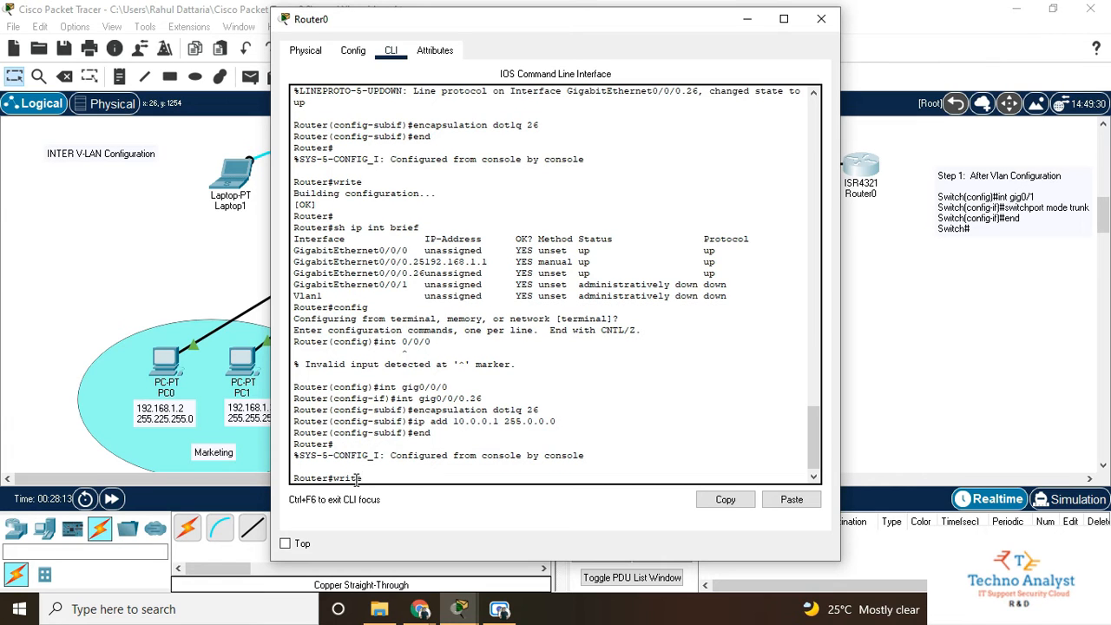
pyautogui.press('Return')
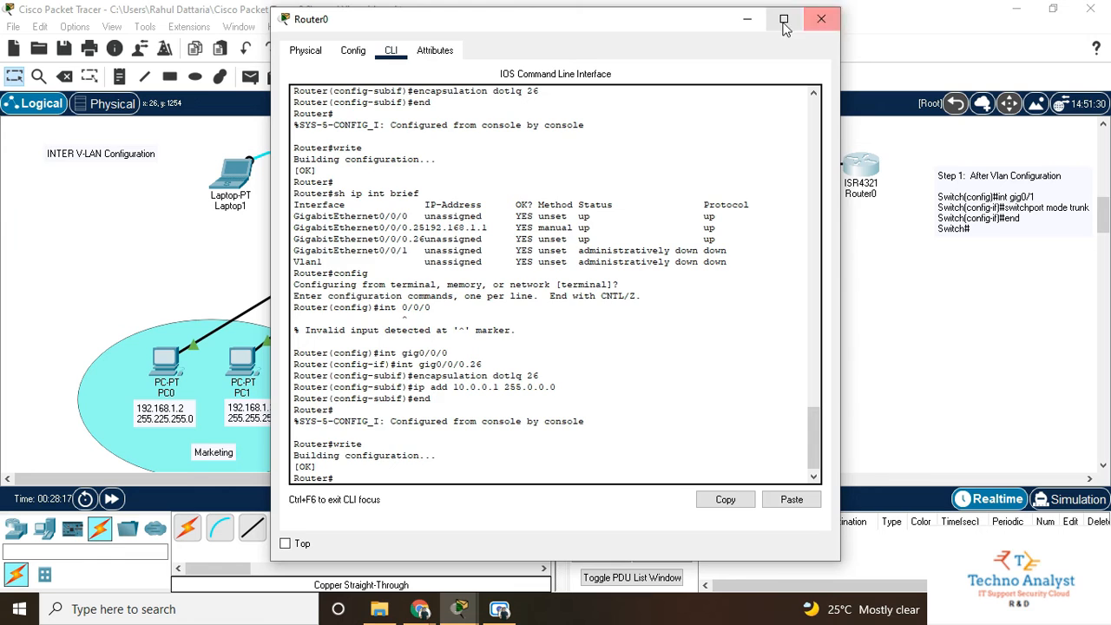
pyautogui.click(819, 19)
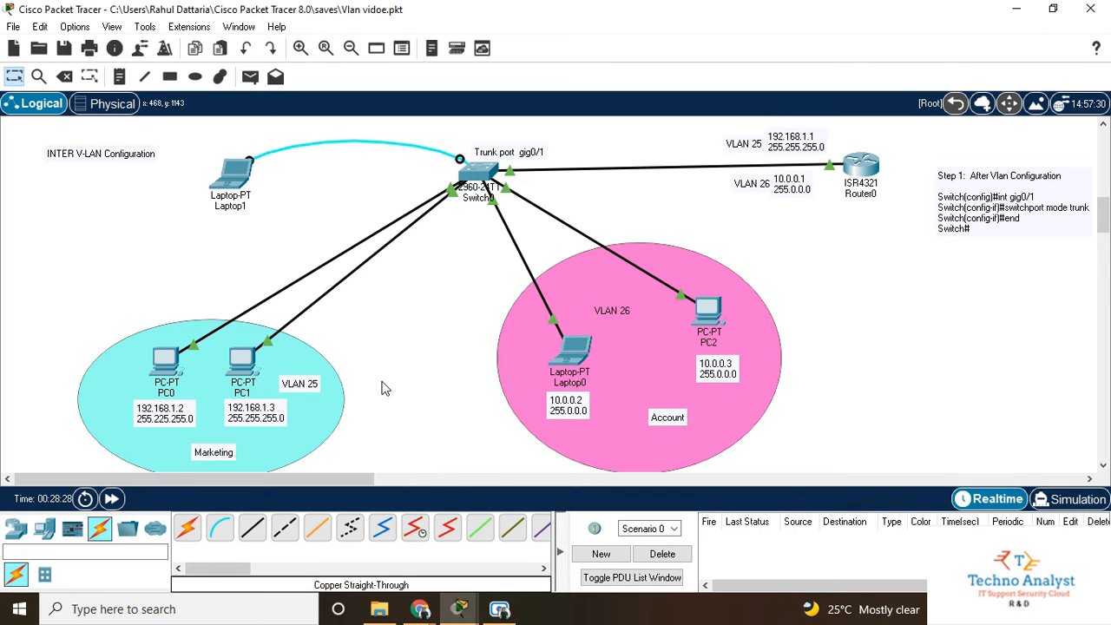
# Step: Open PC1's Command Prompt, move its window clear of the topology, and ping PC0 at 192.168.1.2
pyautogui.click(253, 367)
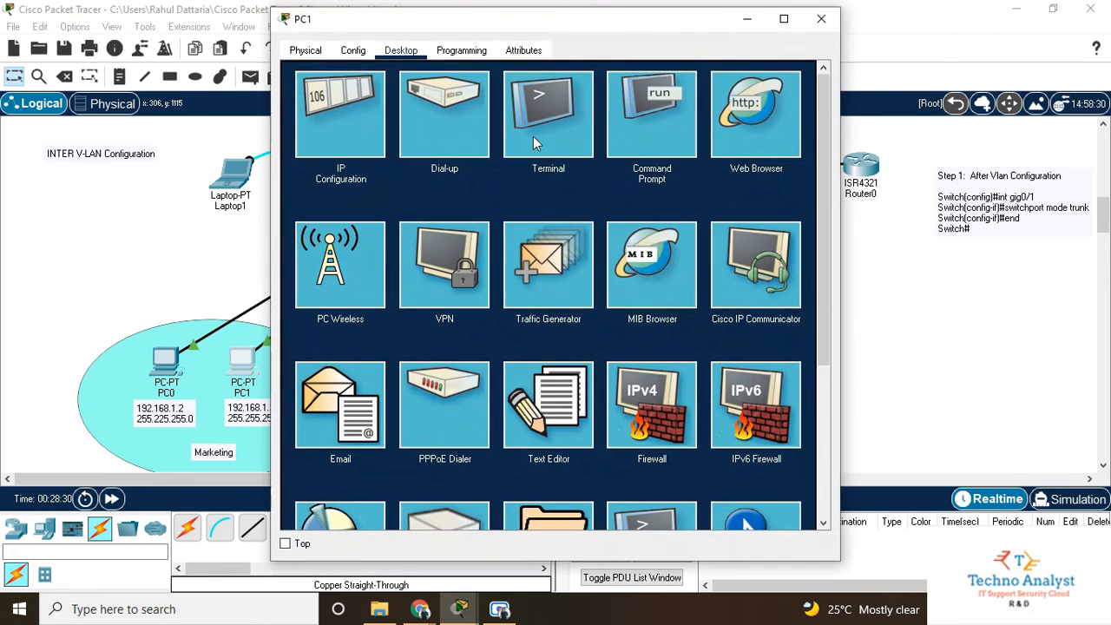
pyautogui.click(672, 130)
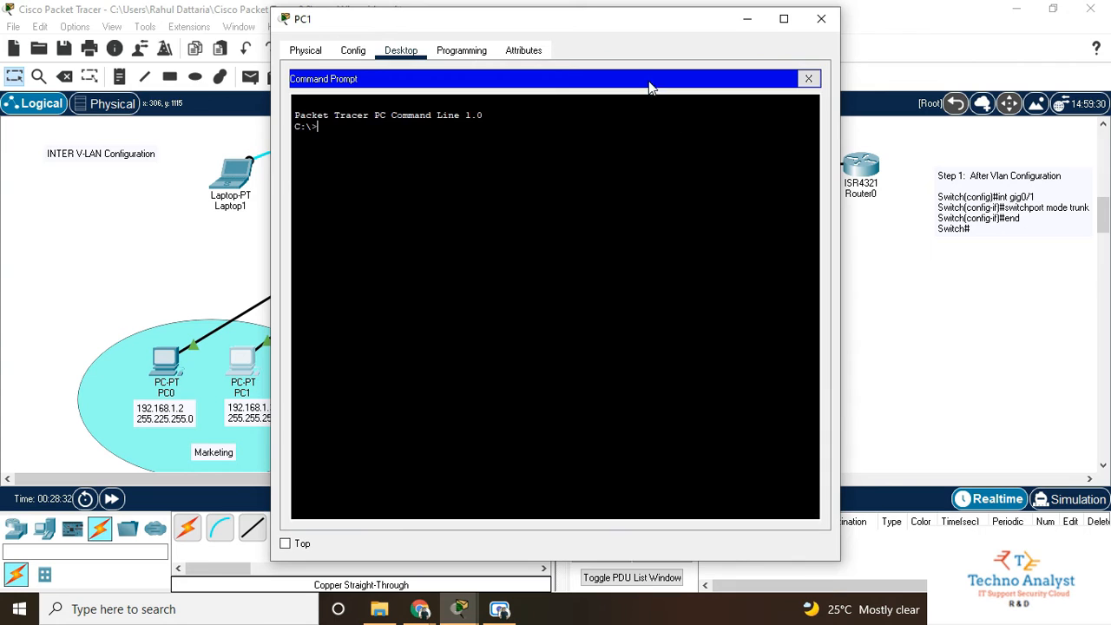
pyautogui.moveTo(585, 11); pyautogui.dragTo(1054, 229)
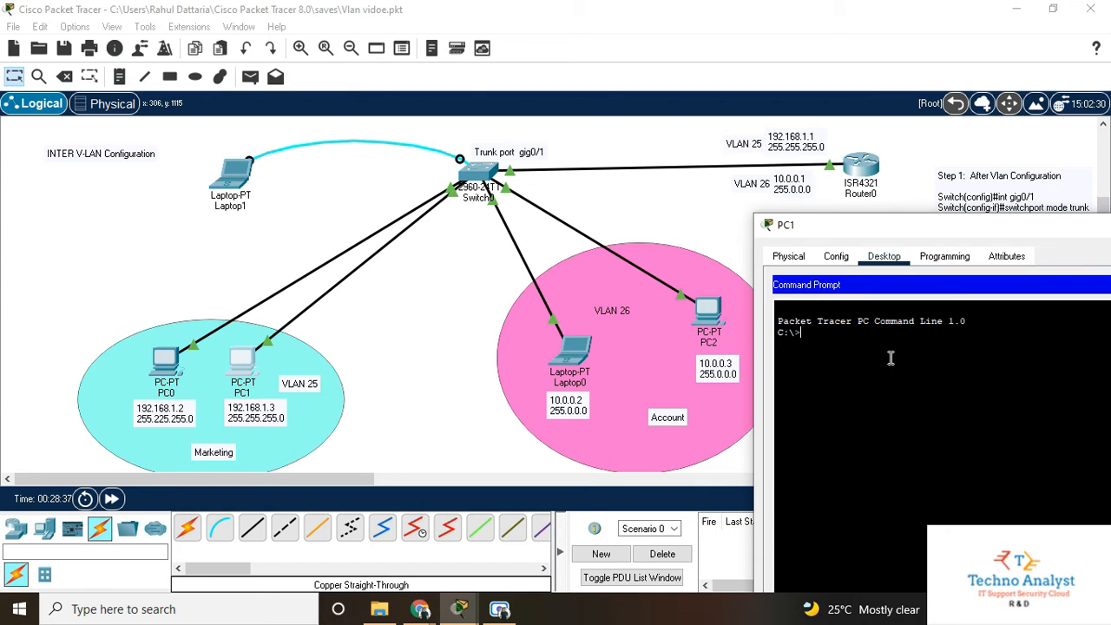
pyautogui.write('ping 1')
pyautogui.write('92.1')
pyautogui.write('68')
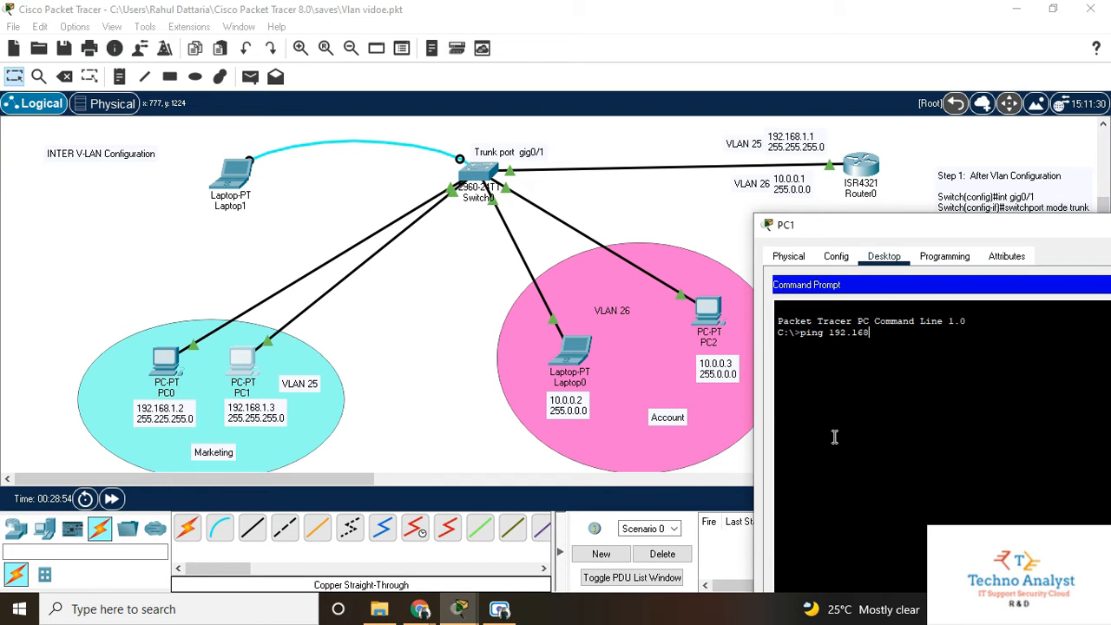
pyautogui.write('.1.2')
pyautogui.press('Return')
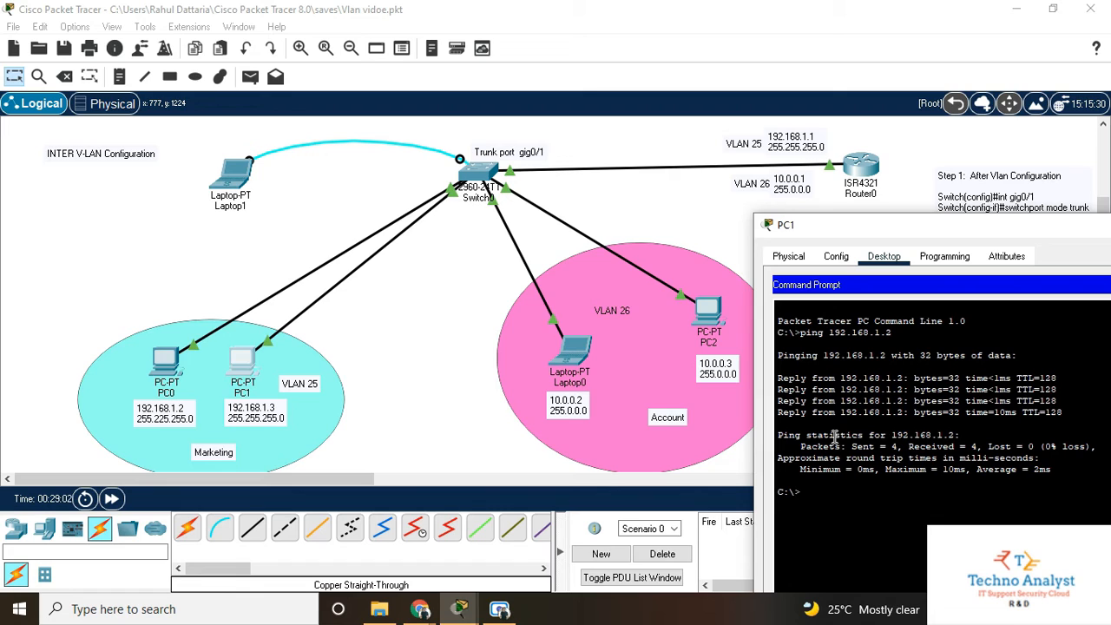
# Step: Ping the VLAN 25 gateway 192.168.1.1 from PC1 and move its window so the whole output shows
pyautogui.write('ping 192.168.1.1')
pyautogui.press('Return')
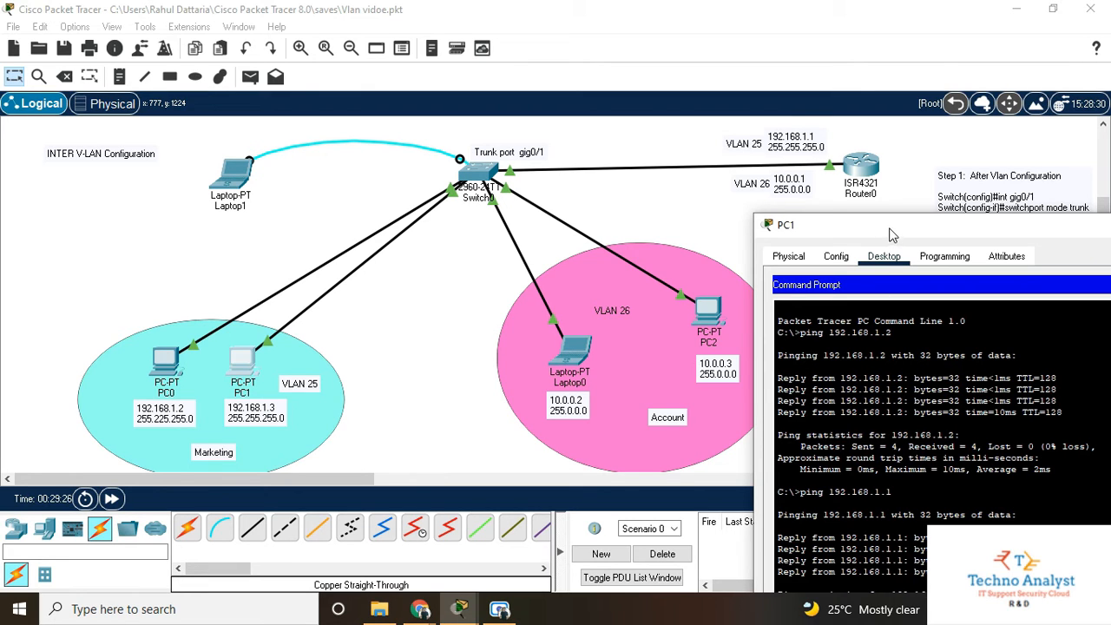
pyautogui.moveTo(892, 234); pyautogui.dragTo(169, 40)
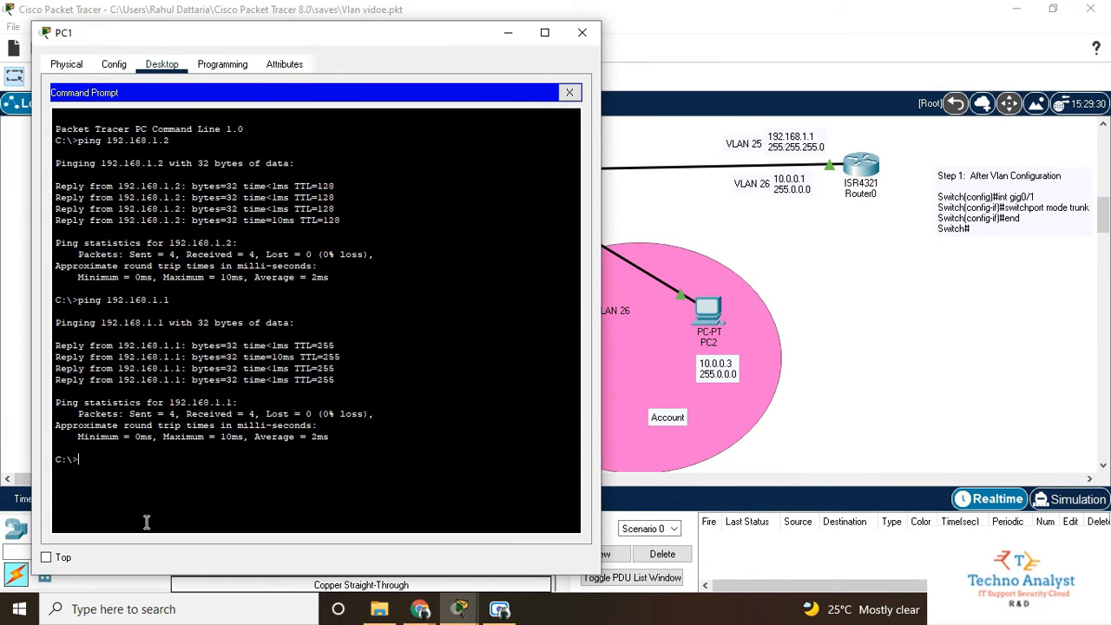
# Step: Ping the VLAN 26 gateway 10.0.0.1 from PC1
pyautogui.press('Up')
pyautogui.press('BackSpace')
pyautogui.press('BackSpace')
pyautogui.press('BackSpace')
pyautogui.press('BackSpace')
pyautogui.press('BackSpace')
pyautogui.press('BackSpace')
pyautogui.press('BackSpace')
pyautogui.press('BackSpace')
pyautogui.press('BackSpace')
pyautogui.press('BackSpace')
pyautogui.write('10.0.0.1')
pyautogui.press('Return')
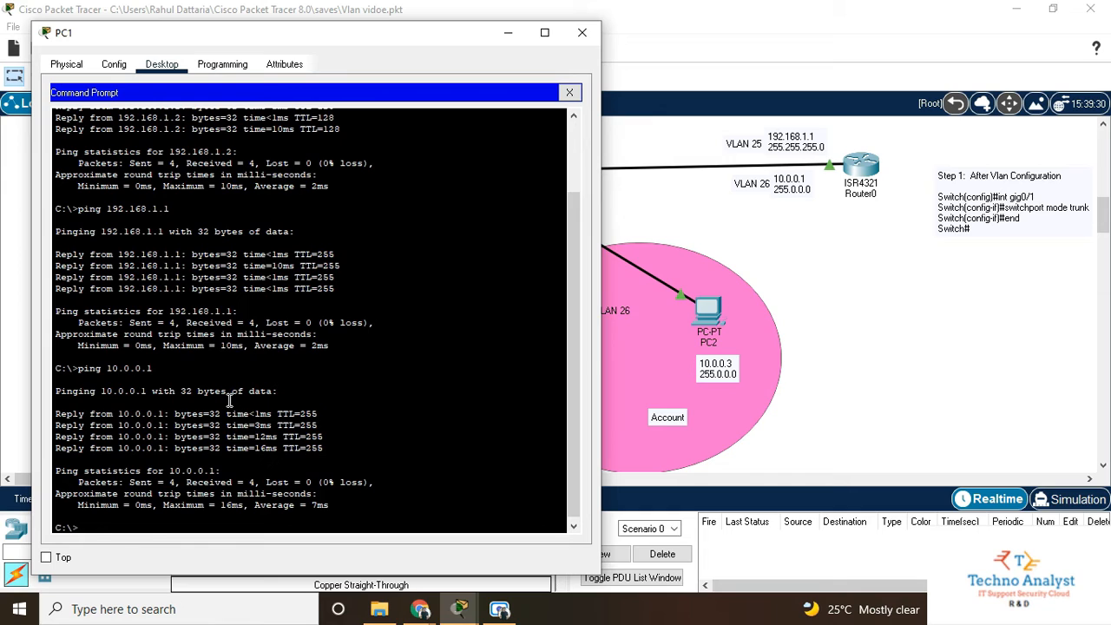
# Step: Ping PC2 at 10.0.0.3 from PC1, move the window aside to check the topology addresses, and close it
pyautogui.press('Up')
pyautogui.press('BackSpace')
pyautogui.press('Return')
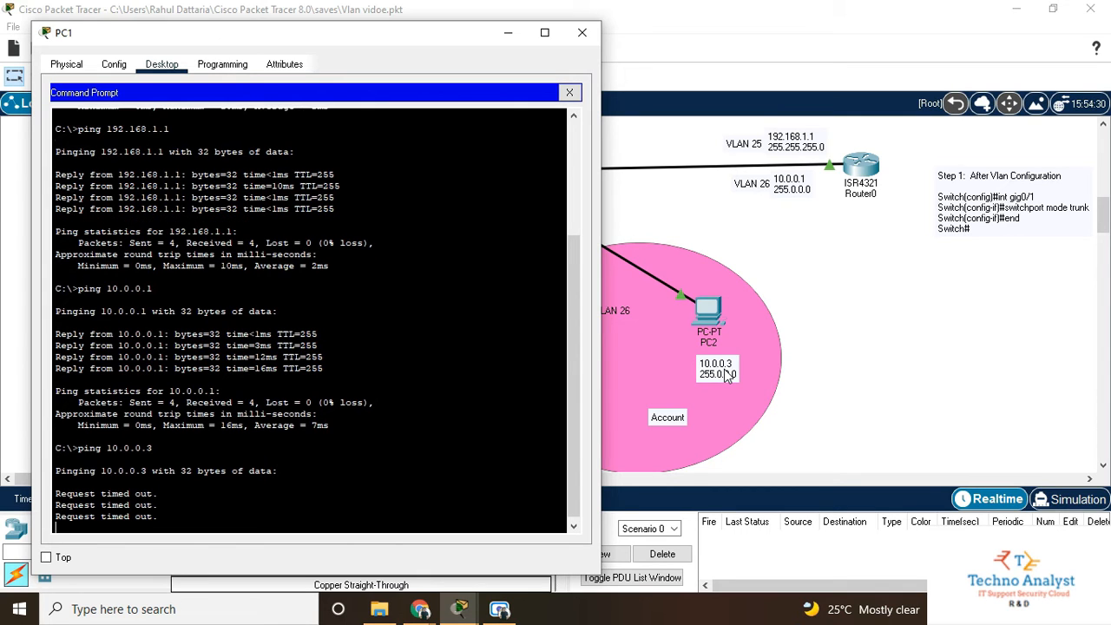
pyautogui.moveTo(340, 44); pyautogui.dragTo(537, 358)
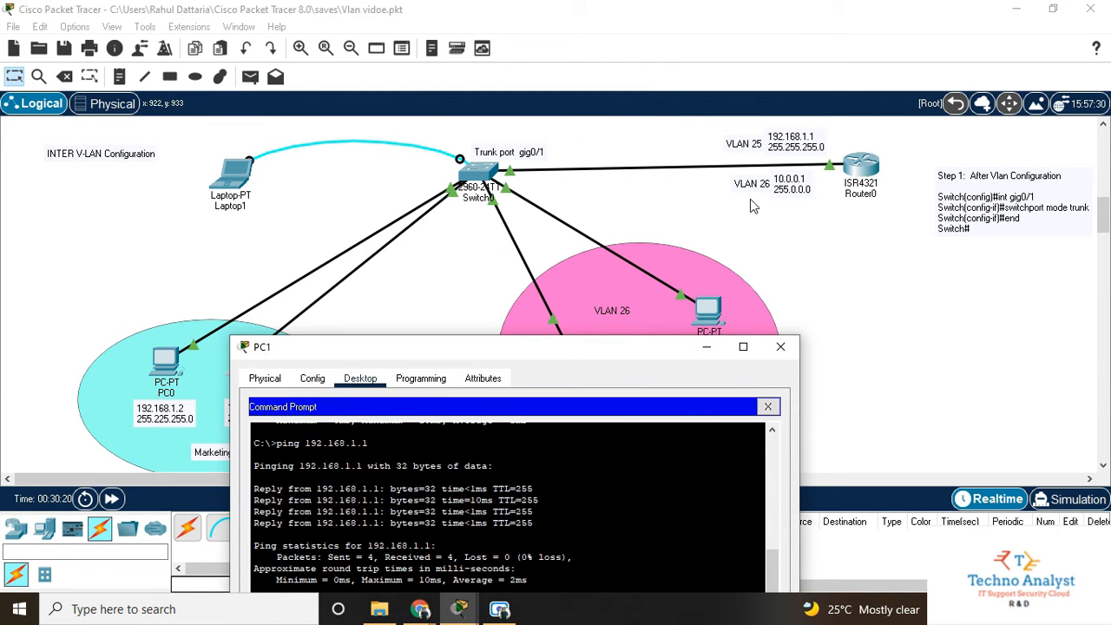
pyautogui.write('ping 10.0.0.1')
pyautogui.press('Return')
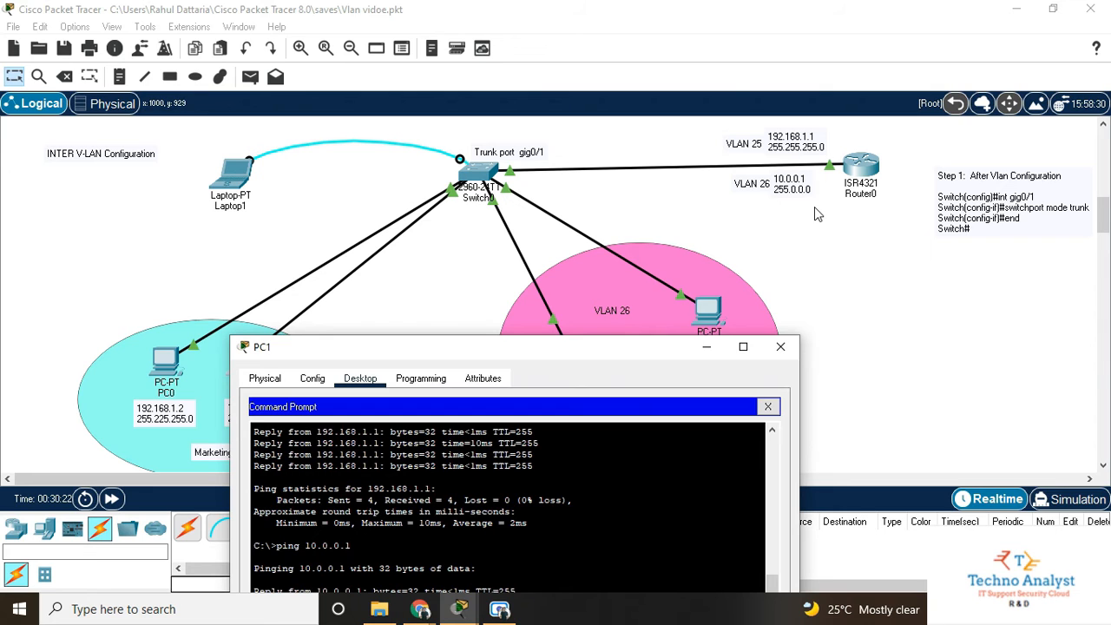
pyautogui.moveTo(651, 355); pyautogui.dragTo(595, 481)
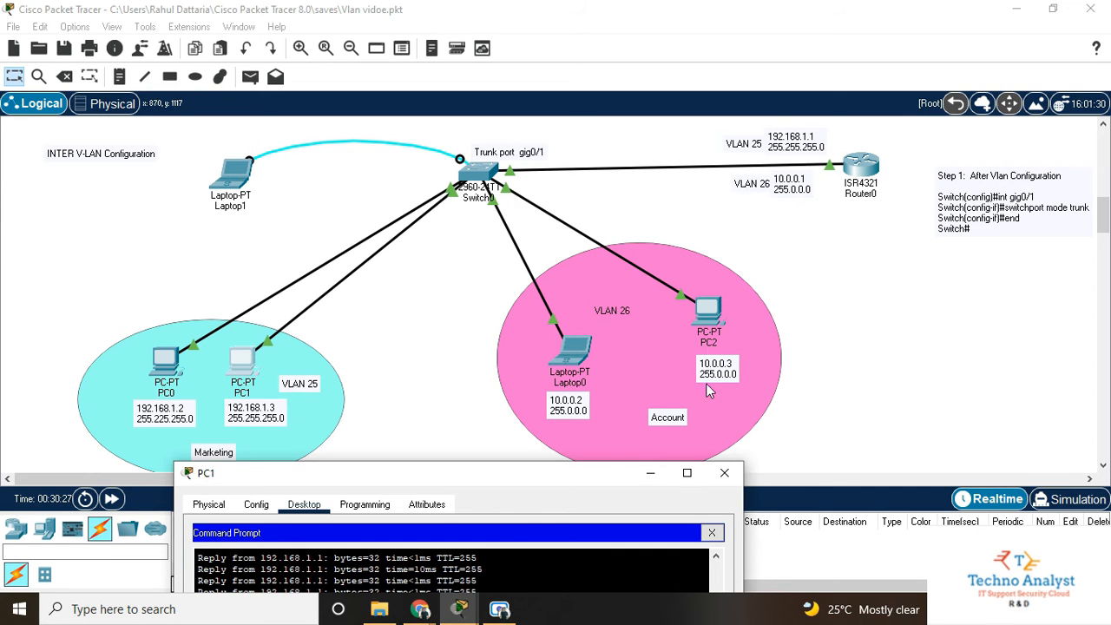
pyautogui.moveTo(509, 482); pyautogui.dragTo(602, 35)
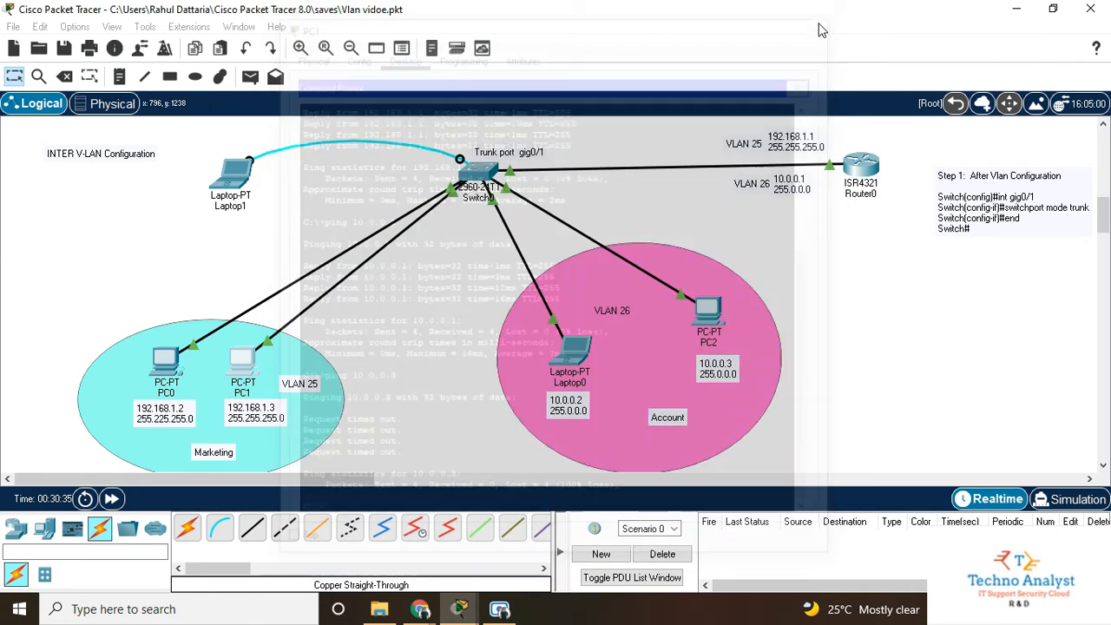
pyautogui.click(820, 22)
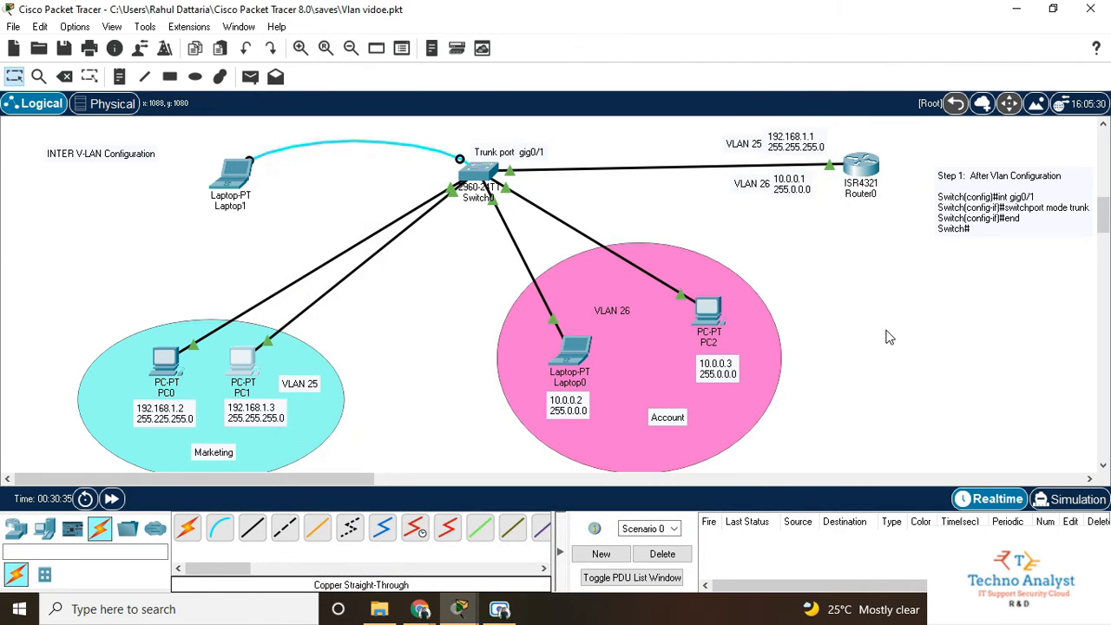
# Step: Return to Router0's CLI, enter terminal configuration mode, and start RIP configuration with router rip
pyautogui.click(859, 171)
pyautogui.click(829, 24)
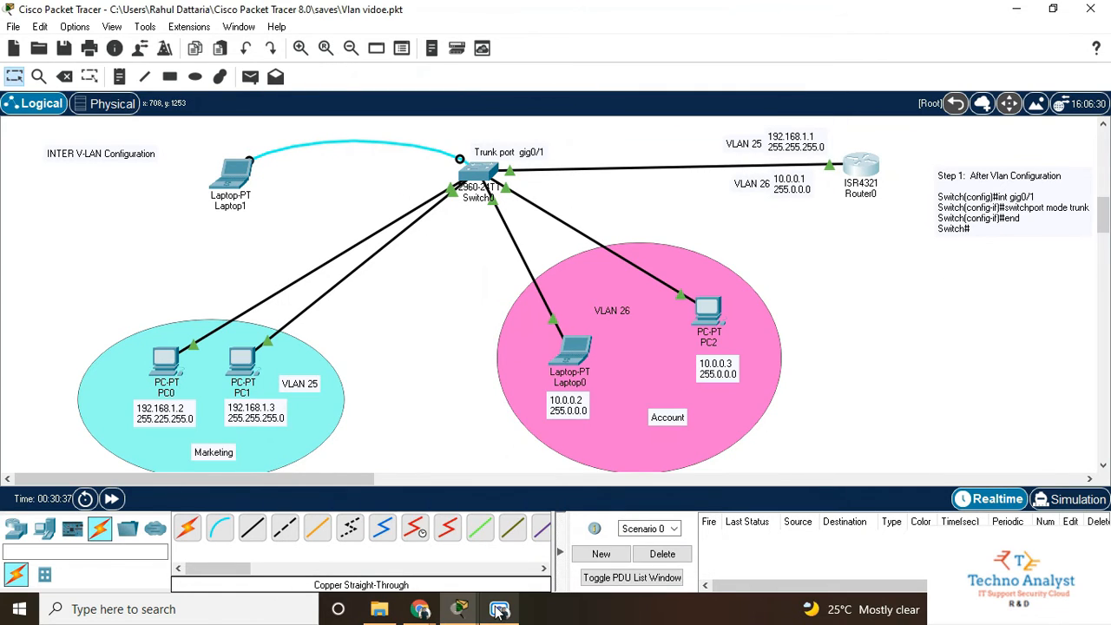
pyautogui.moveTo(499, 610)
pyautogui.click(532, 563)
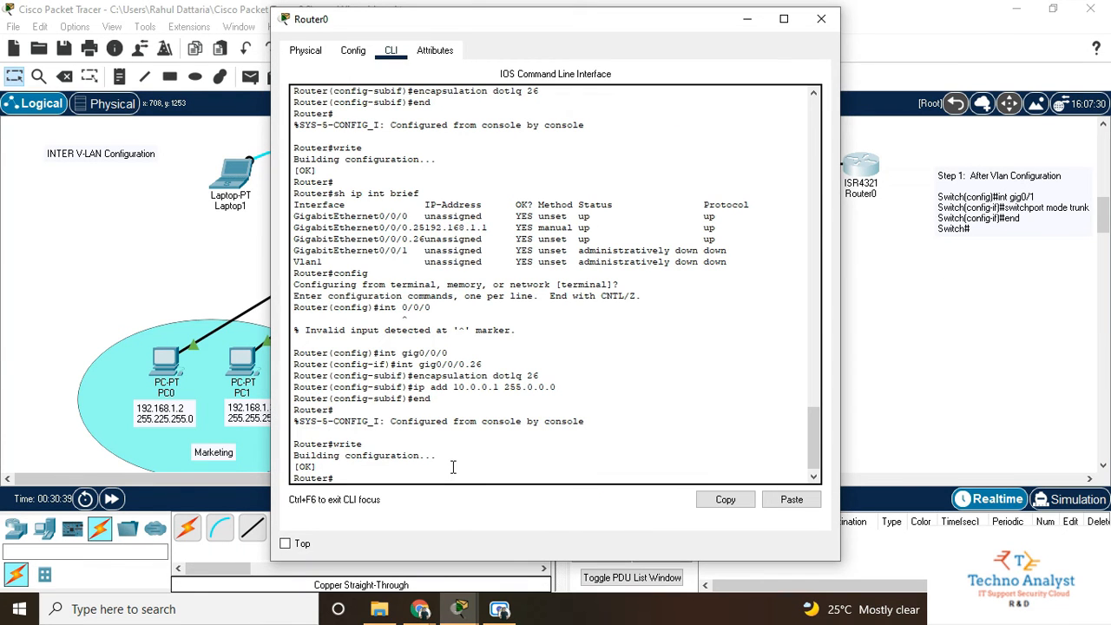
pyautogui.press('Return')
pyautogui.press('Return')
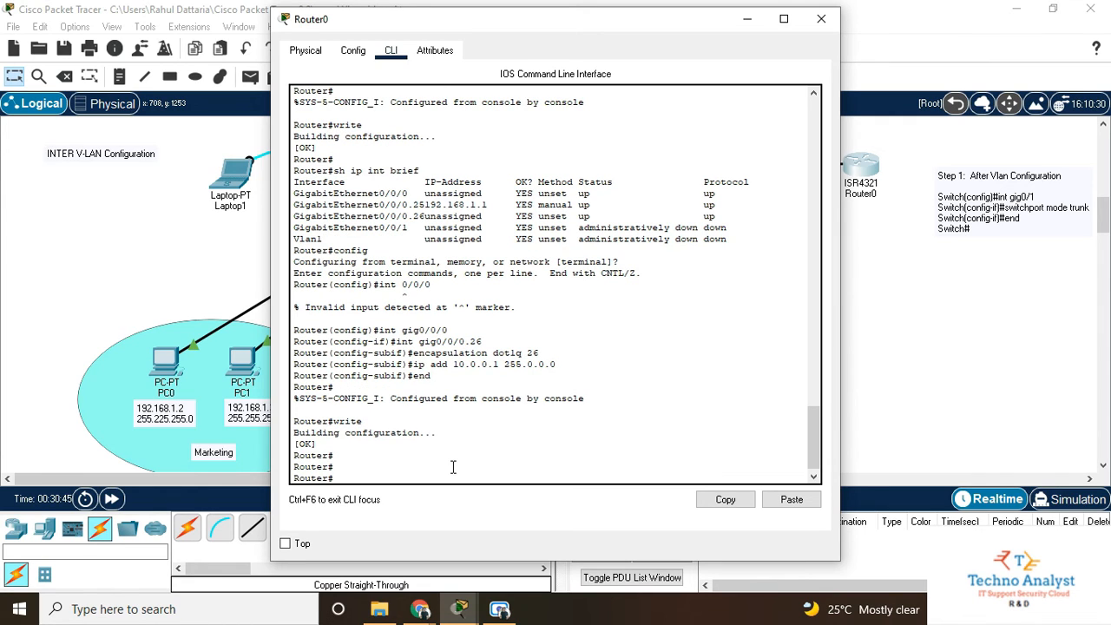
pyautogui.write('config')
pyautogui.press('Return')
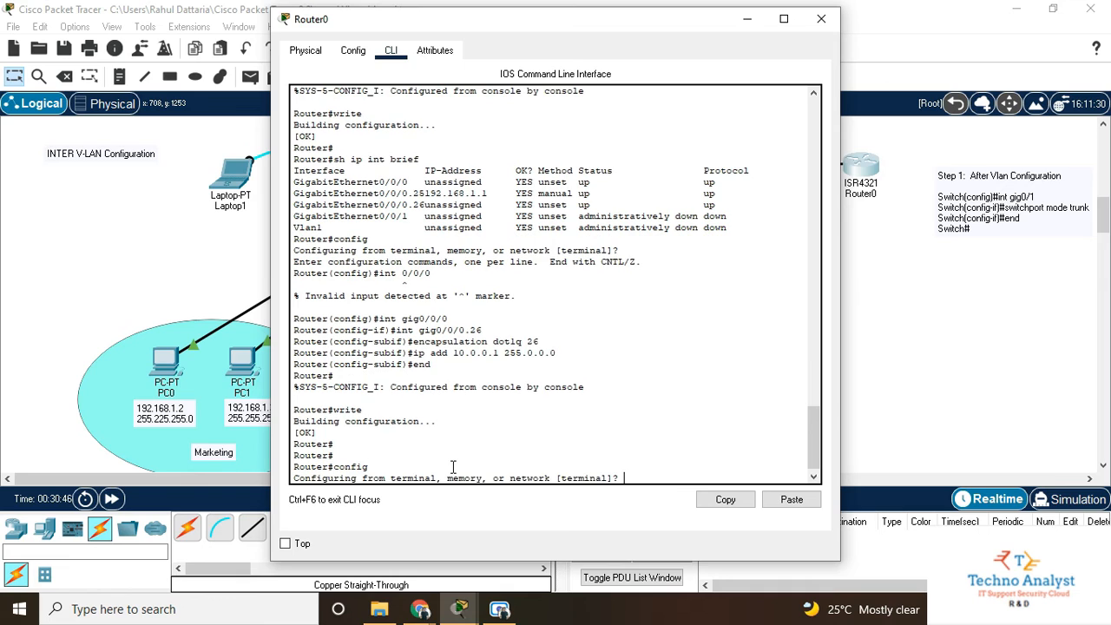
pyautogui.press('Return')
pyautogui.write('rou')
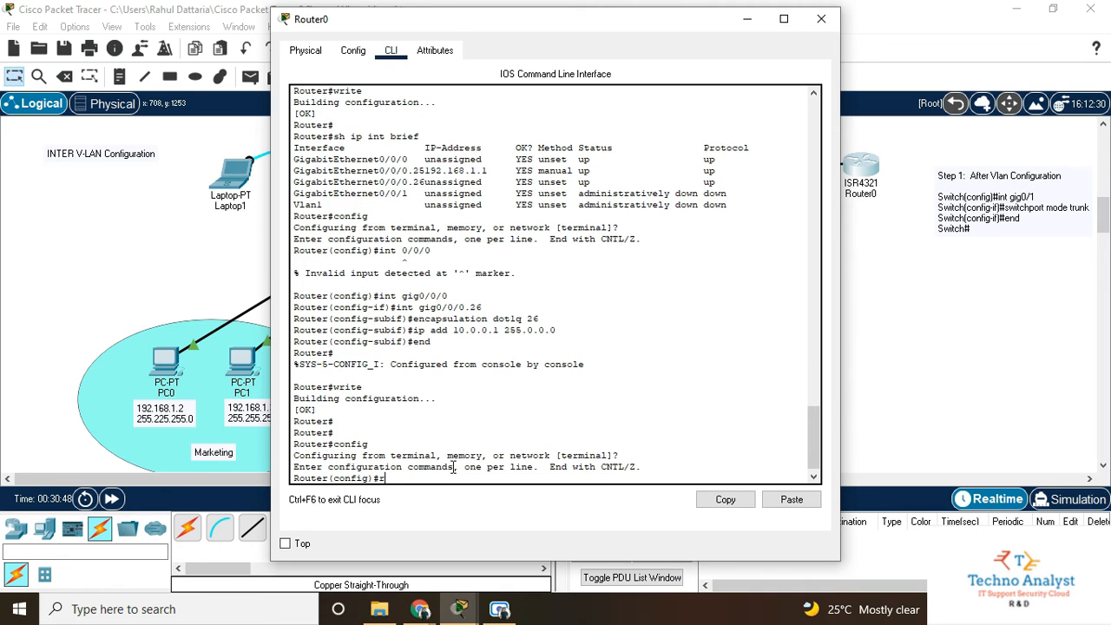
pyautogui.write('ter rip')
pyautogui.press('Return')
# Step: Add networks 192.168.1.0 and 10.0.0.0 to RIP on Router0 and end configuration mode
pyautogui.write('ne')
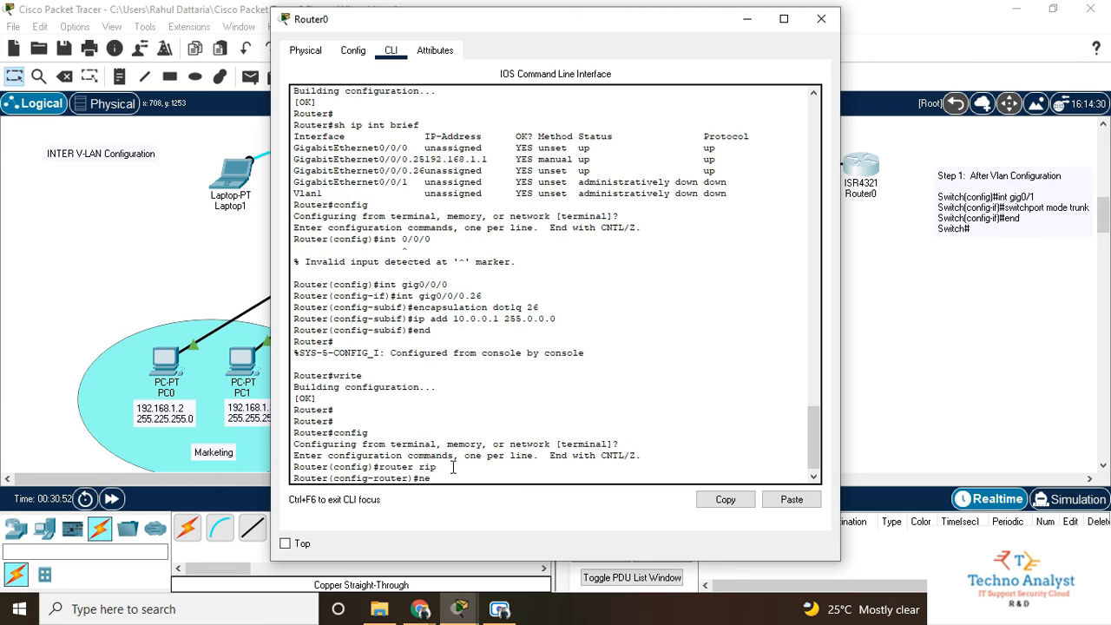
pyautogui.write('twork 192.168.1.0')
pyautogui.press('Return')
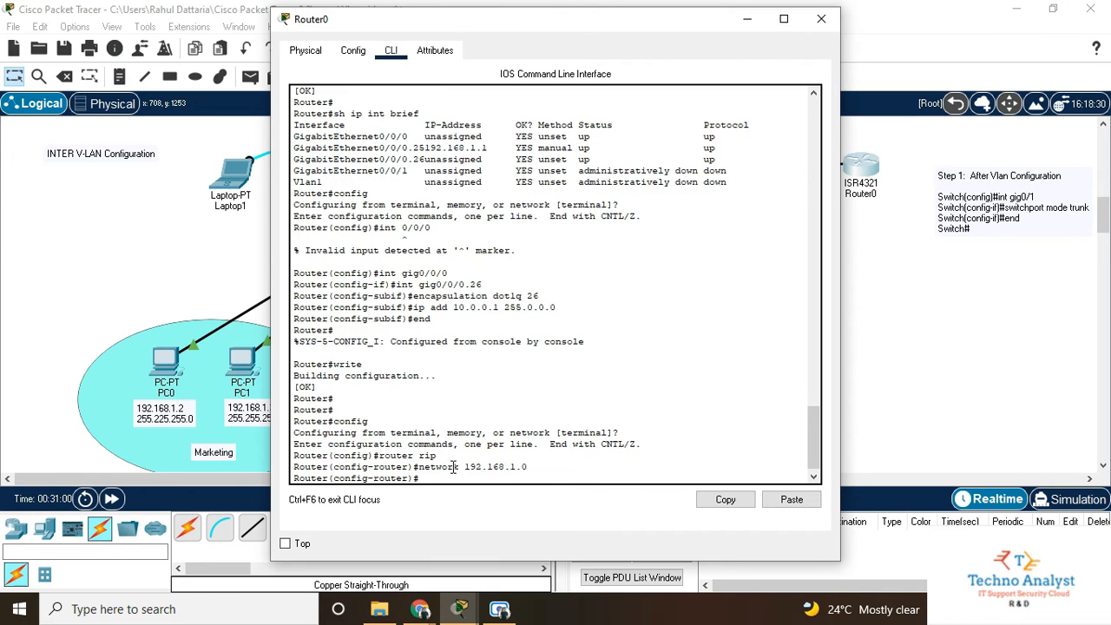
pyautogui.write('network 10.0.0.0')
pyautogui.press('Return')
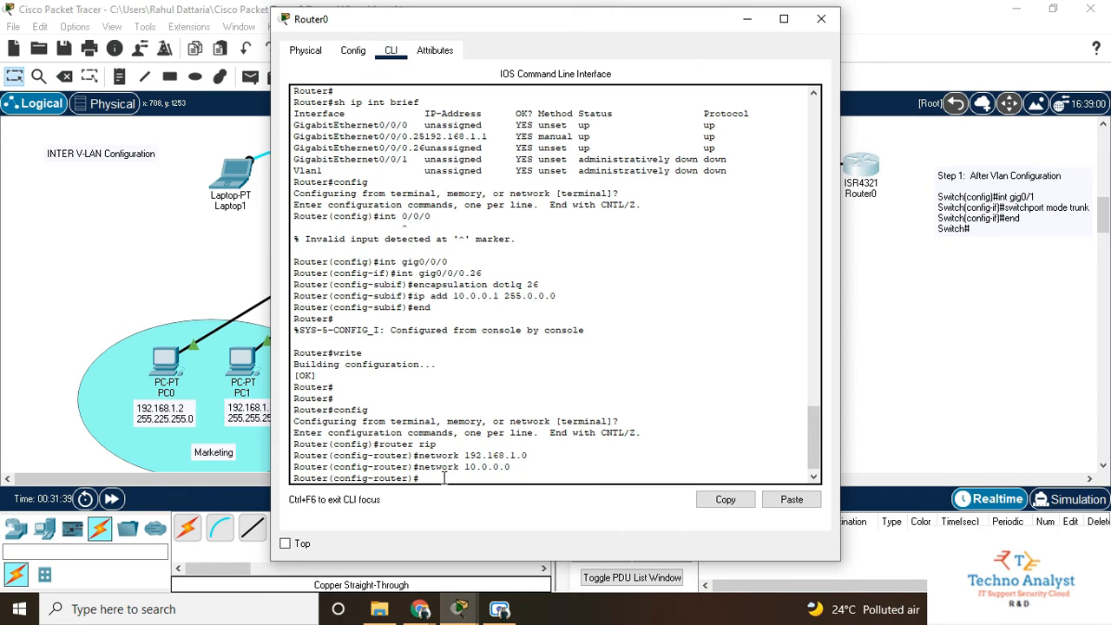
pyautogui.write('end')
pyautogui.press('Return')
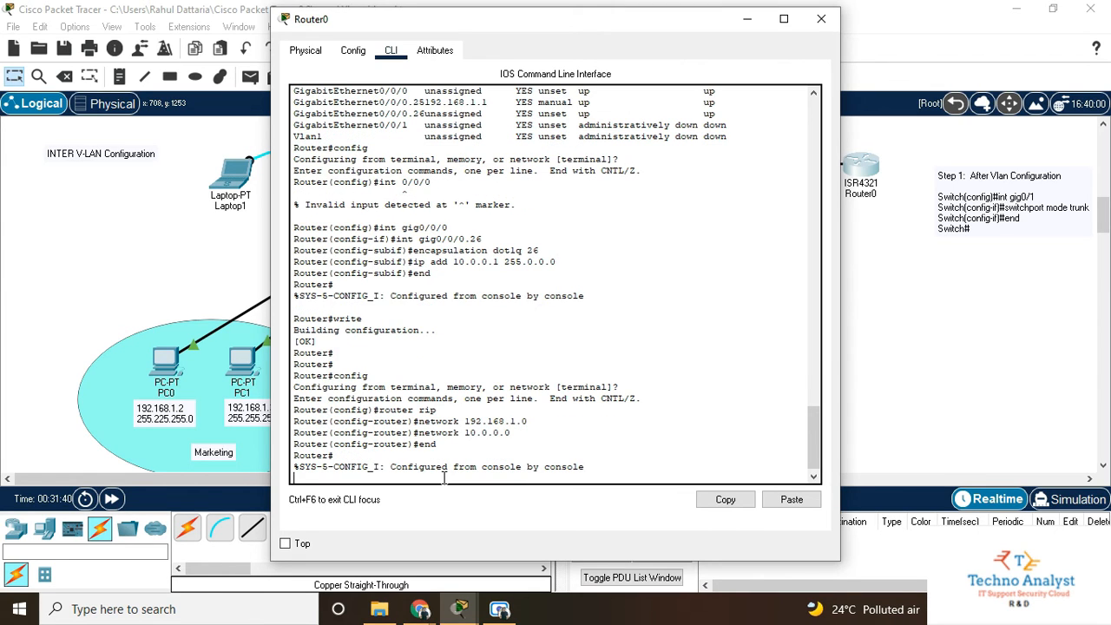
# Step: Save Router0's running configuration with write and minimize its window
pyautogui.press('Return')
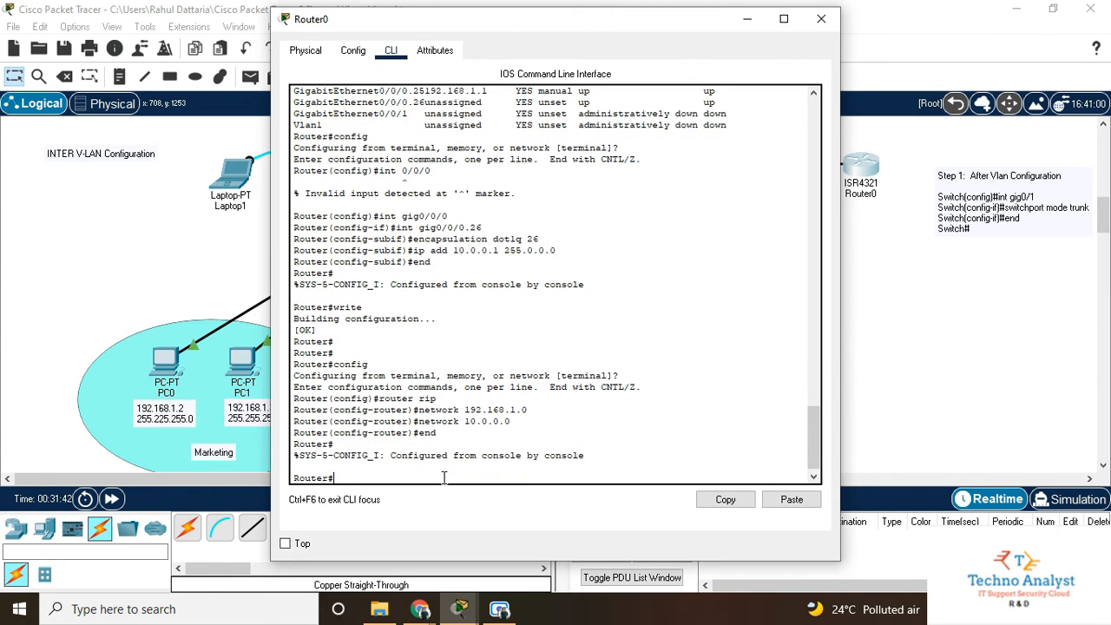
pyautogui.write('write')
pyautogui.press('Return')
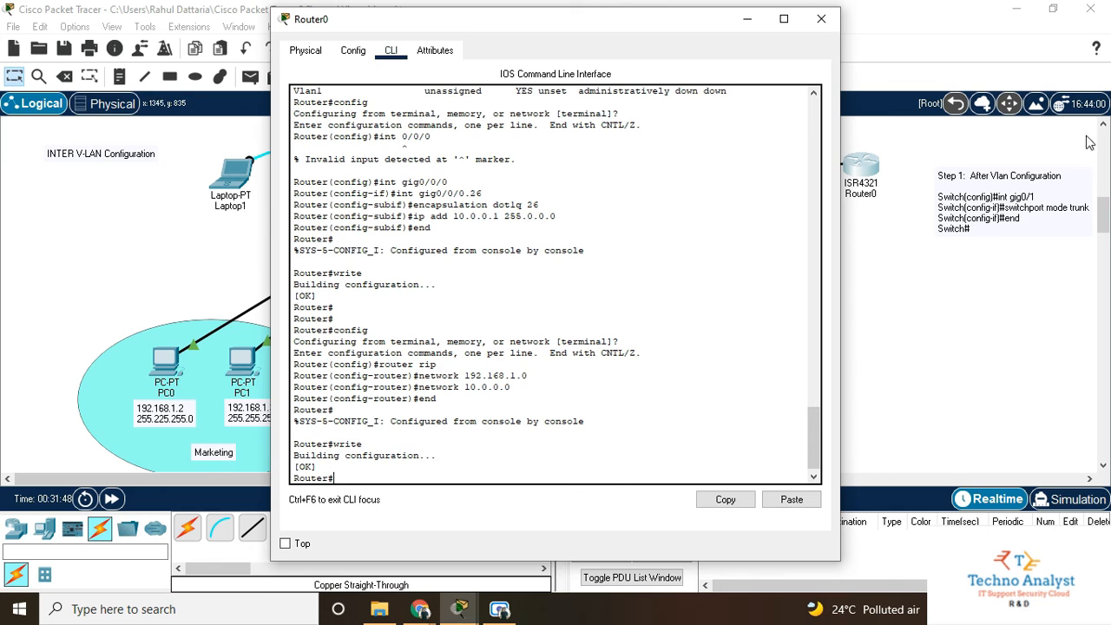
pyautogui.click(747, 18)
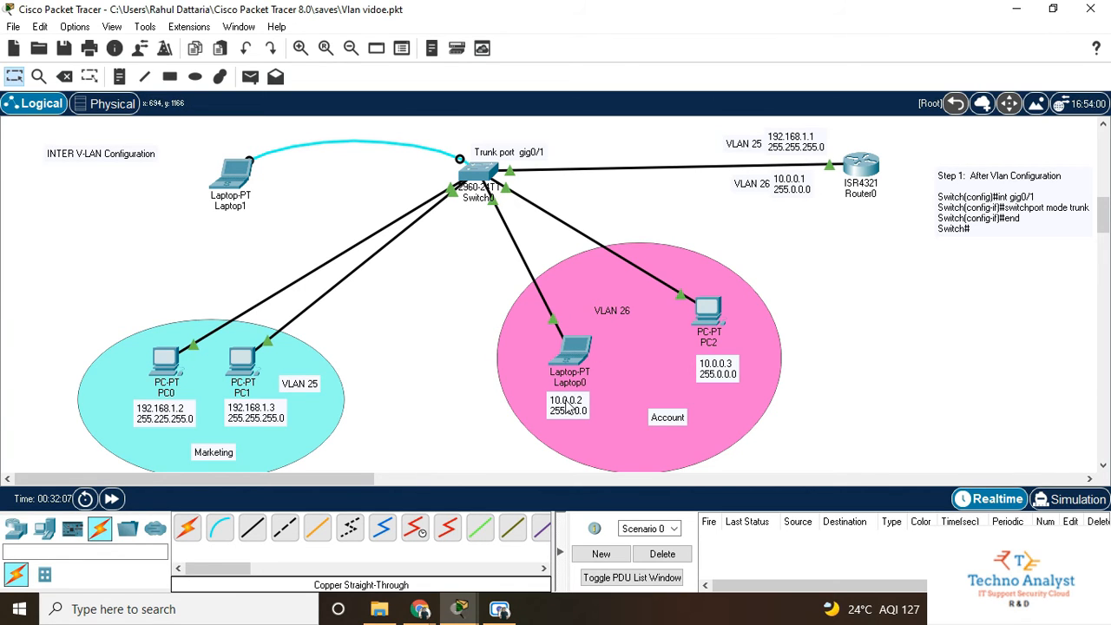
# Step: Ping the VLAN 26 gateway 10.0.0.1 from PC0's command prompt
pyautogui.doubleClick(174, 358)
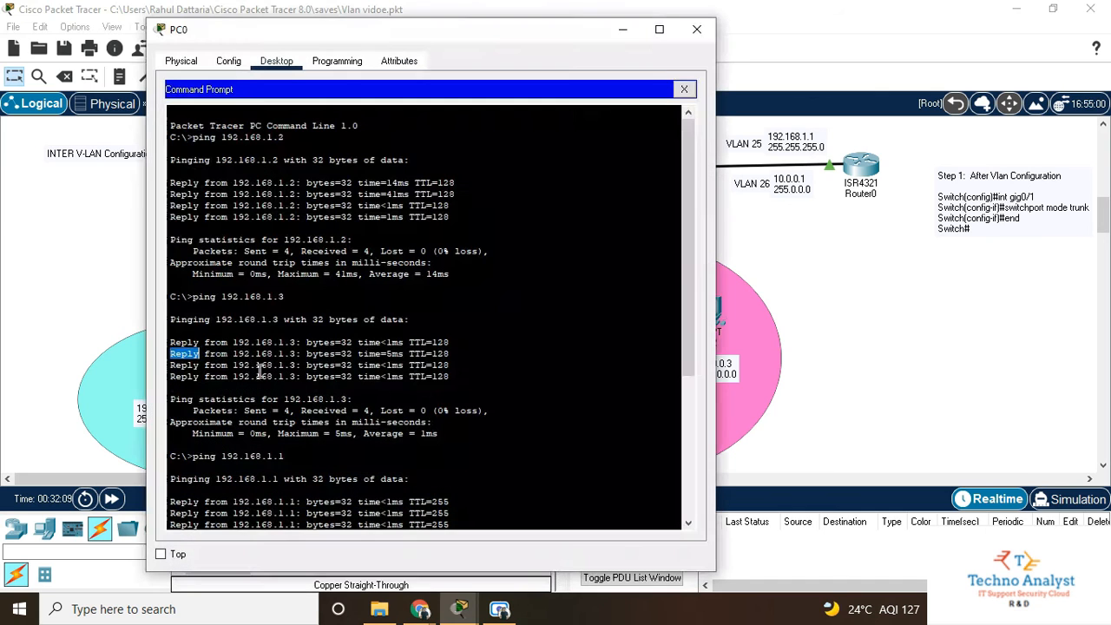
pyautogui.click(512, 507)
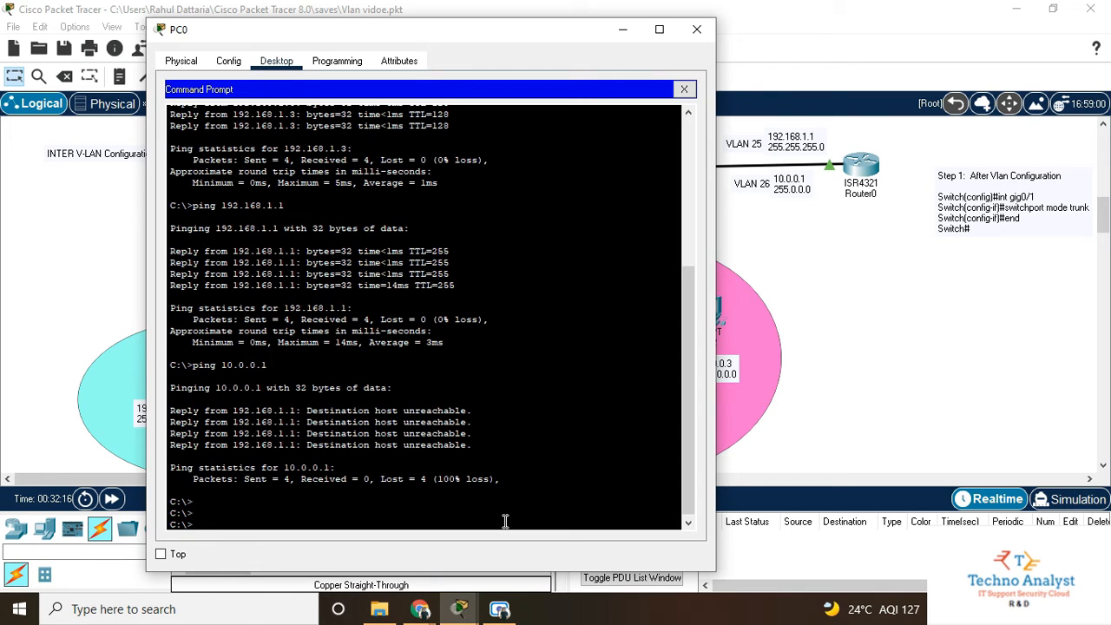
pyautogui.press('Up')
pyautogui.press('Return')
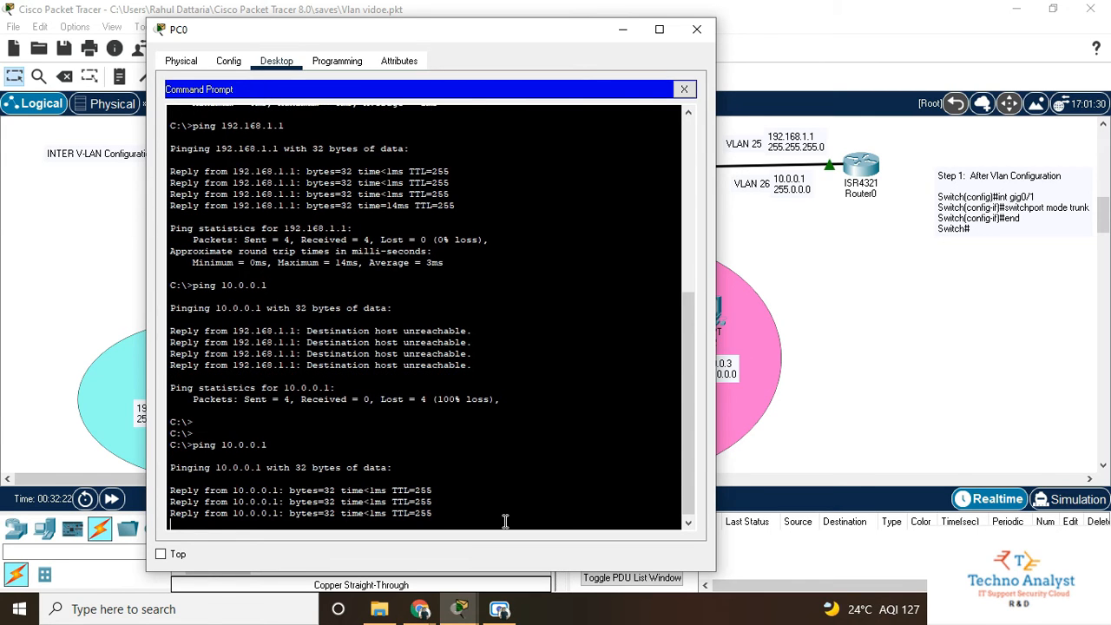
# Step: Ping Laptop0 at 10.0.0.2 from PC0, moving the window aside to check the topology addresses
pyautogui.press('Up')
pyautogui.press('BackSpace')
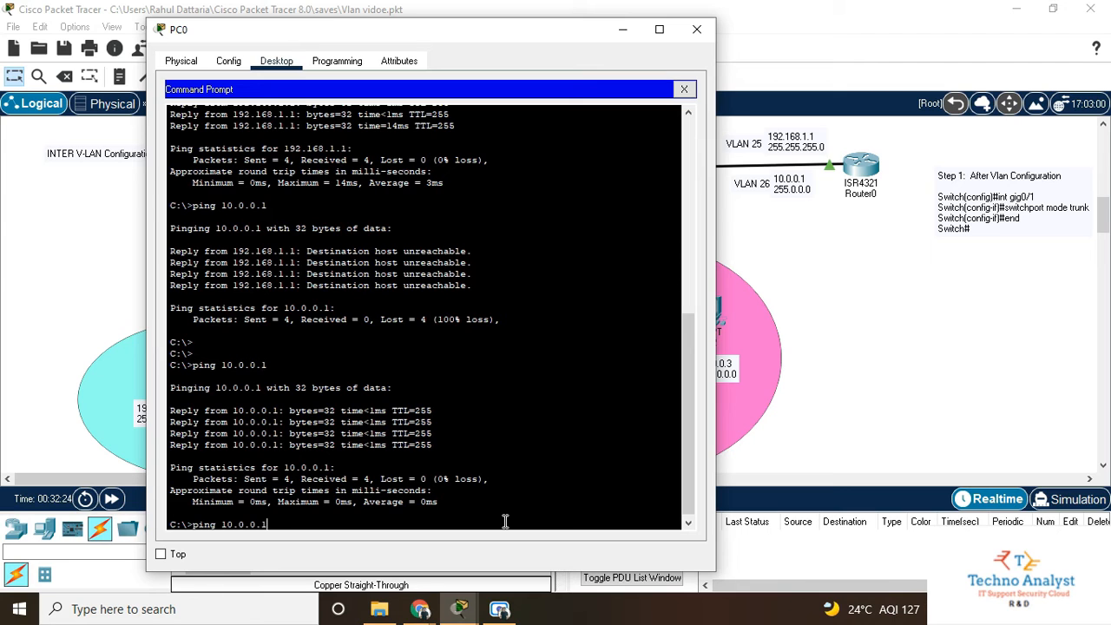
pyautogui.moveTo(469, 29); pyautogui.dragTo(933, 9)
pyautogui.doubleClick(933, 9)
pyautogui.click(1052, 9)
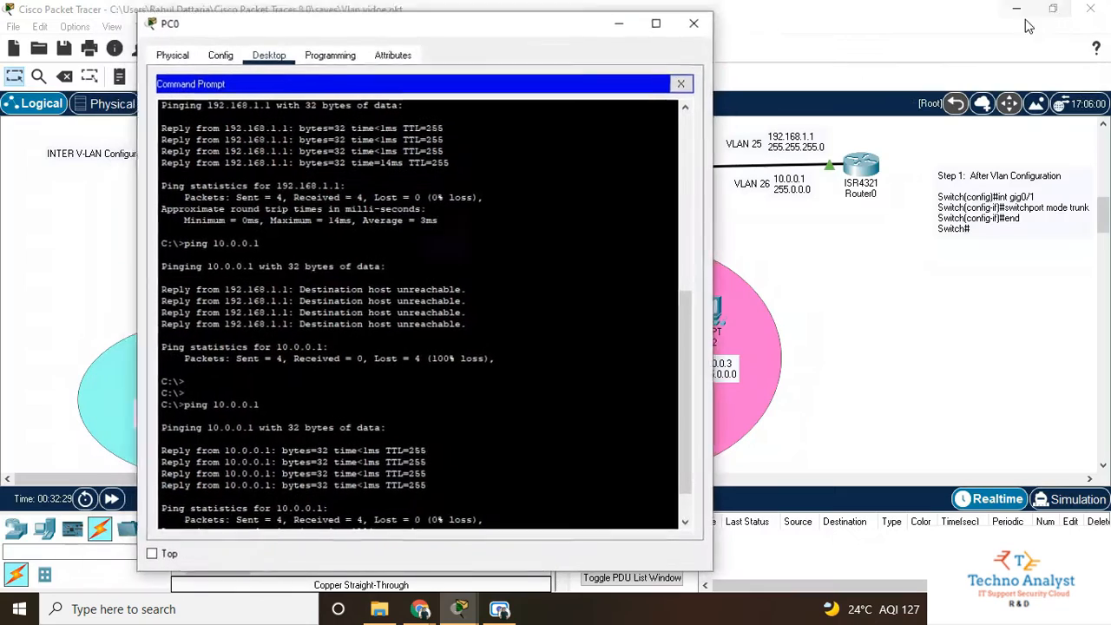
pyautogui.moveTo(452, 34); pyautogui.dragTo(295, 37)
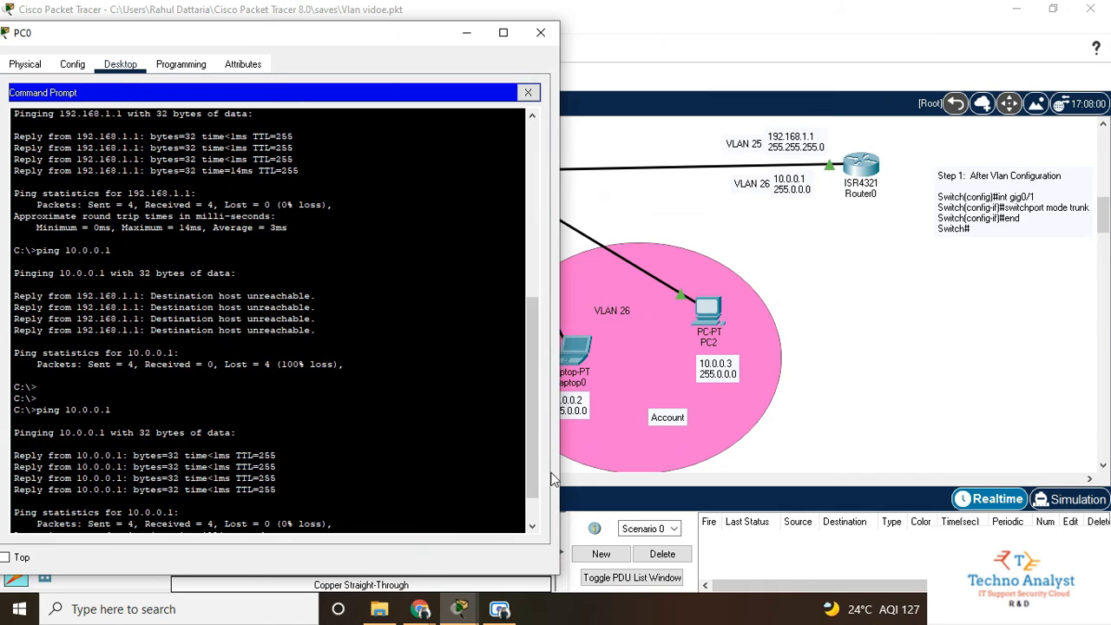
pyautogui.moveTo(530, 475); pyautogui.dragTo(529, 498)
pyautogui.write('3')
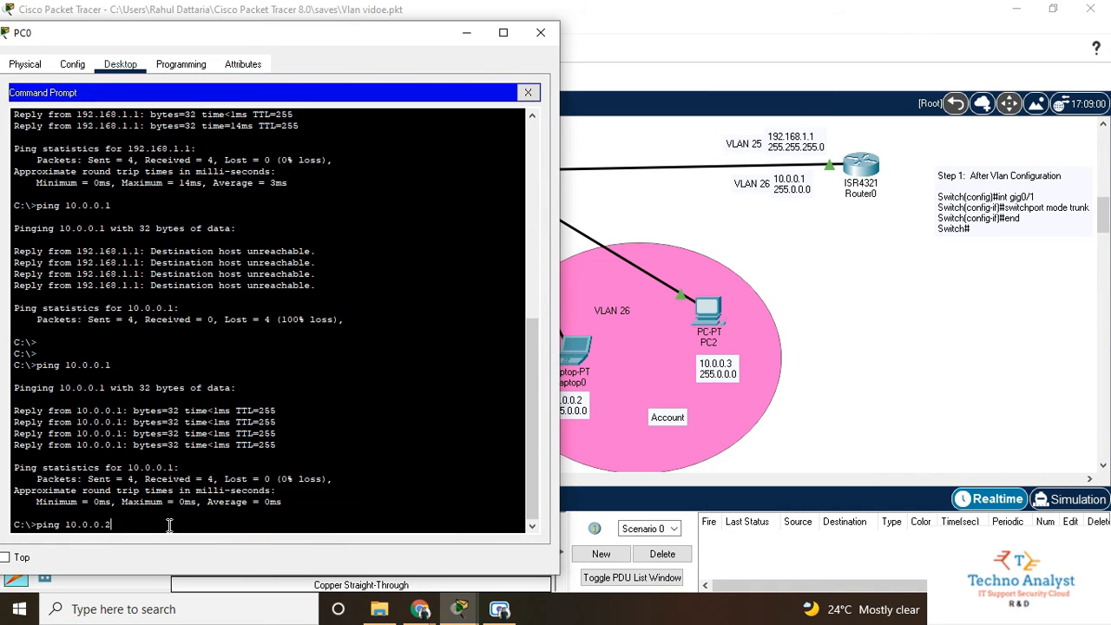
pyautogui.press('Return')
pyautogui.click(924, 399)
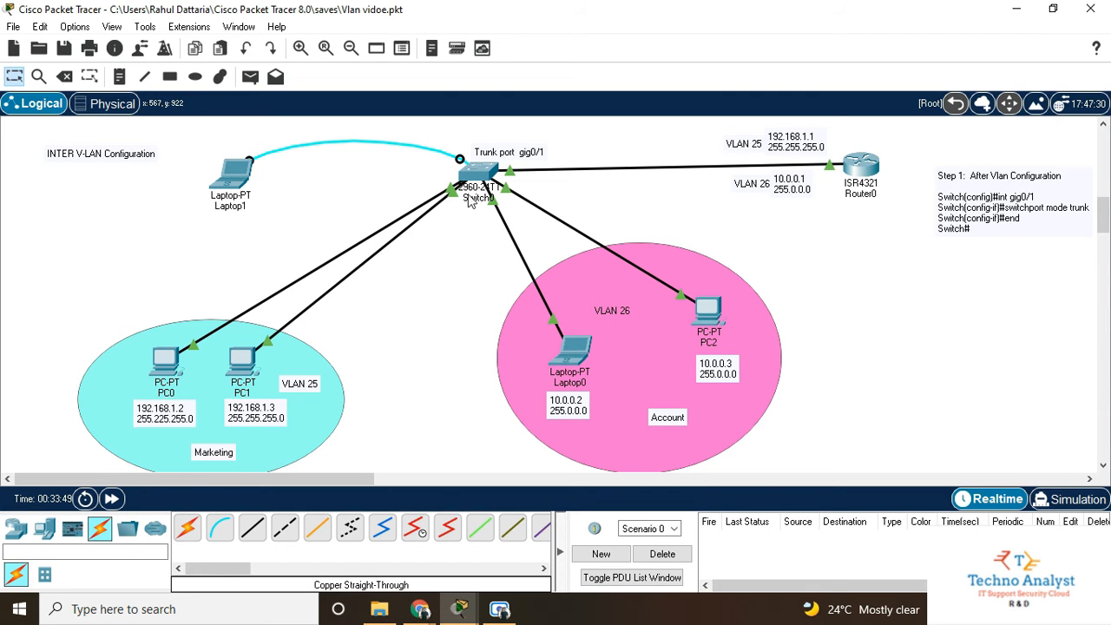
# Step: Reopen Router0's CLI and try to list its interfaces with sh ip int breif
pyautogui.moveTo(483, 177)
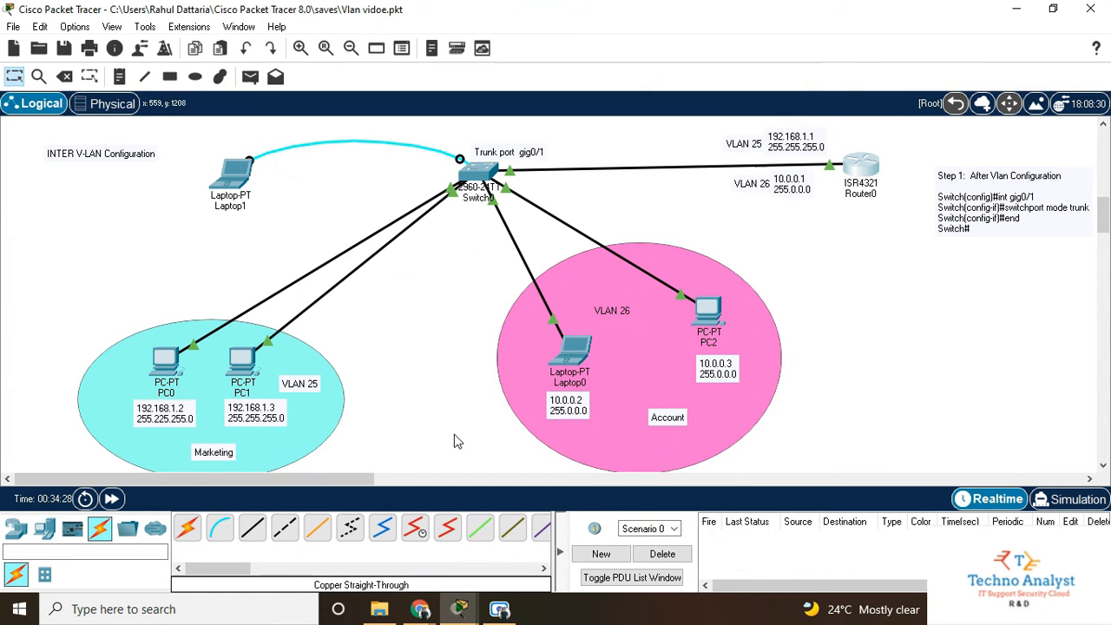
pyautogui.click(857, 163)
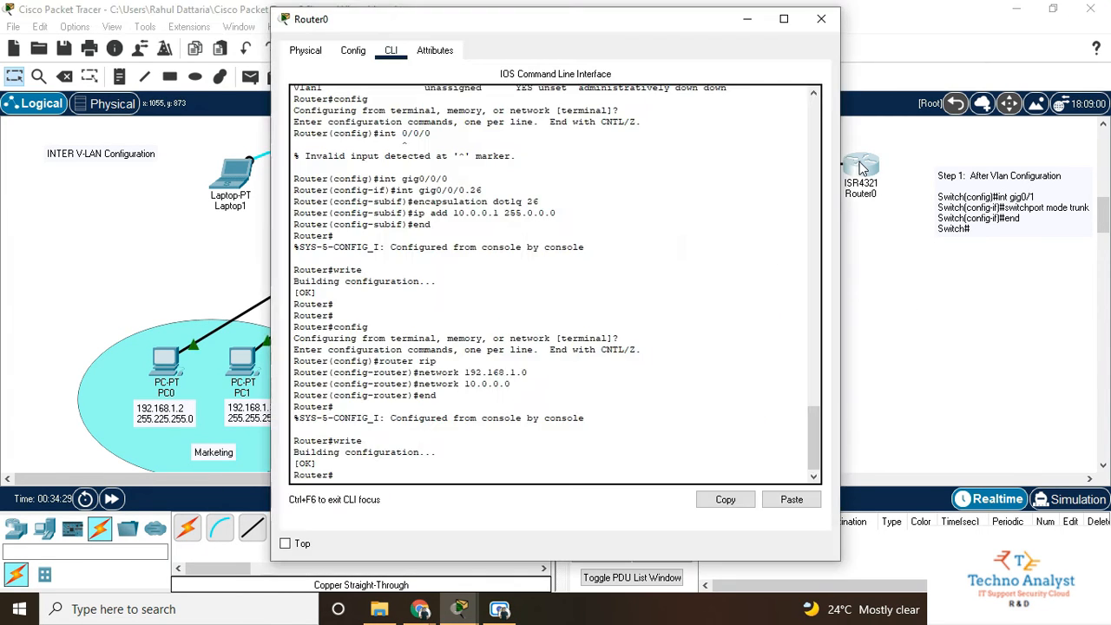
pyautogui.press('Return')
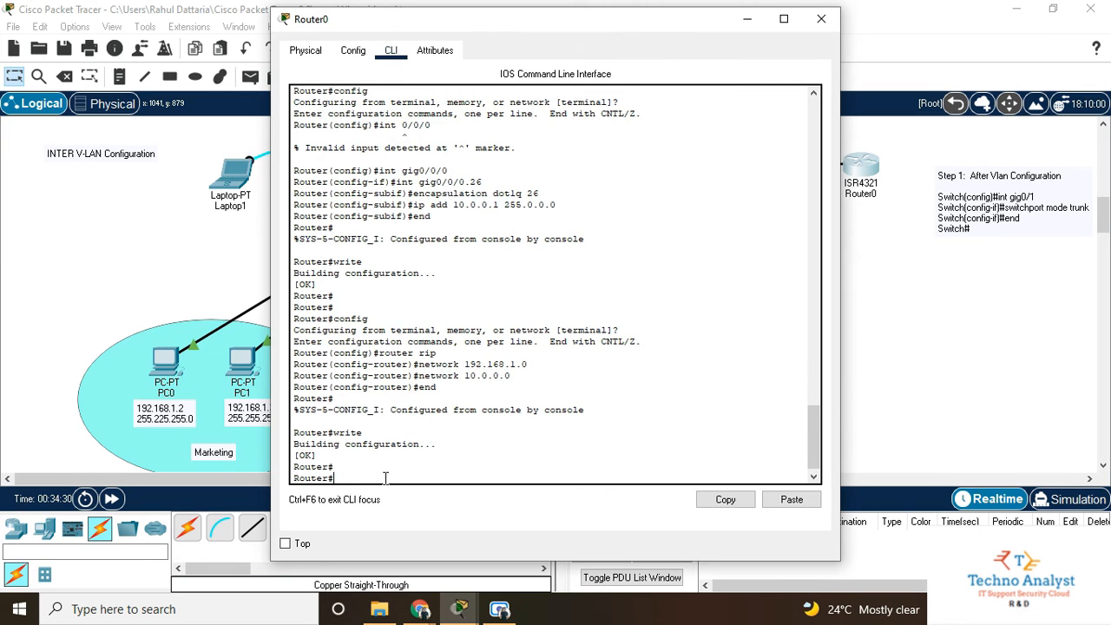
pyautogui.write('sh ip int breif')
pyautogui.press('Return')
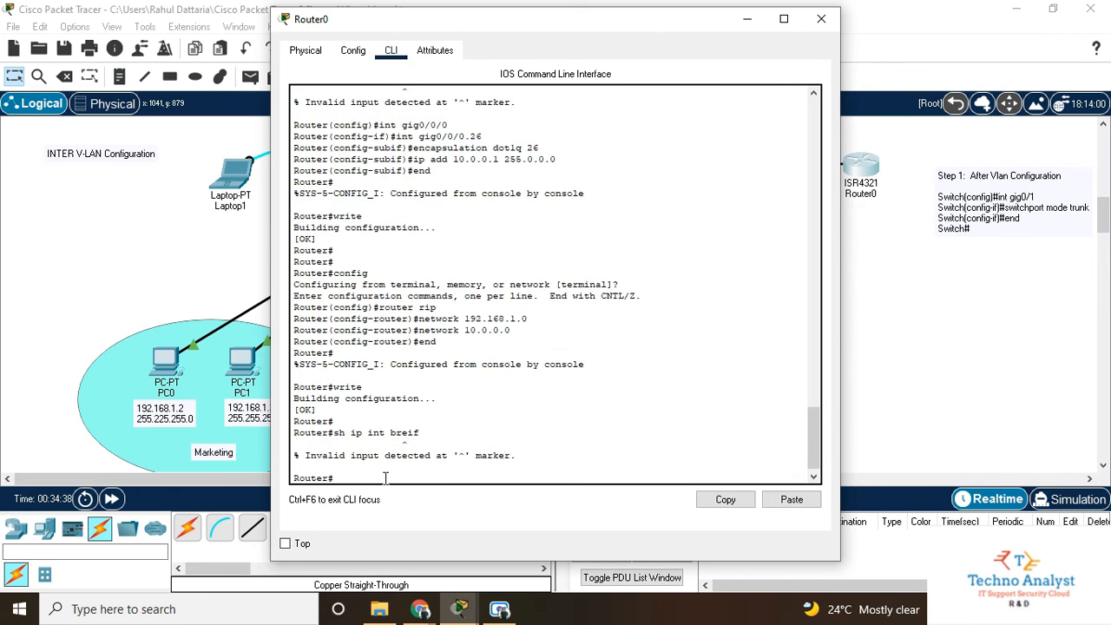
# Step: List Router0's interfaces with sh ip int brief, check the .25 and .26 subinterface entries, and close the window
pyautogui.press('Up')
pyautogui.press('BackSpace')
pyautogui.press('BackSpace')
pyautogui.press('BackSpace')
pyautogui.press('BackSpace')
pyautogui.write('rief')
pyautogui.press('Return')
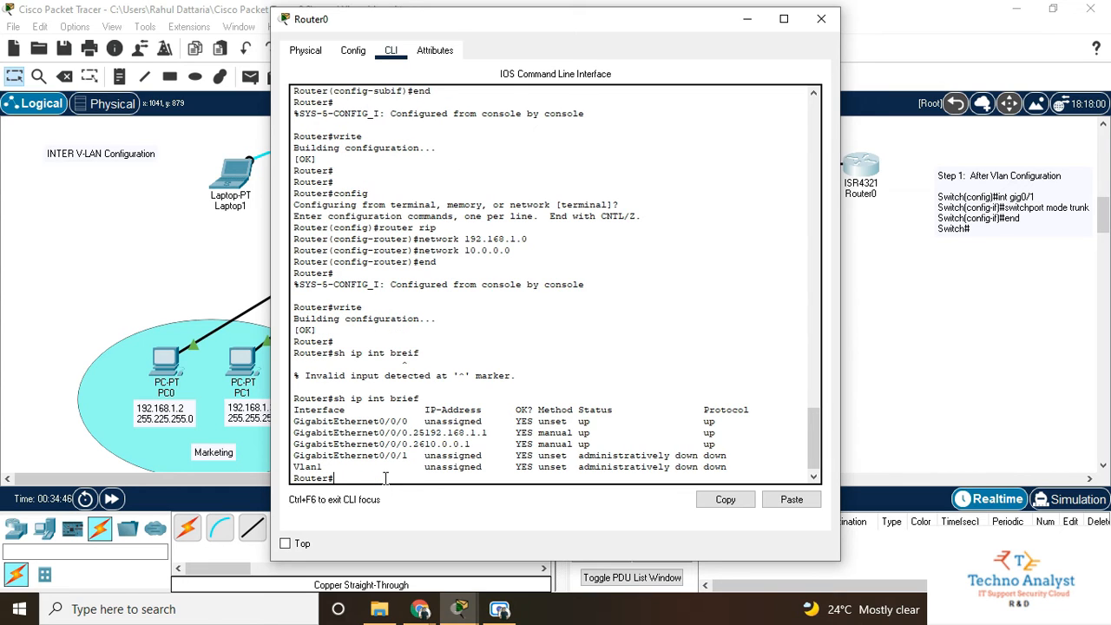
pyautogui.moveTo(330, 433); pyautogui.dragTo(479, 448)
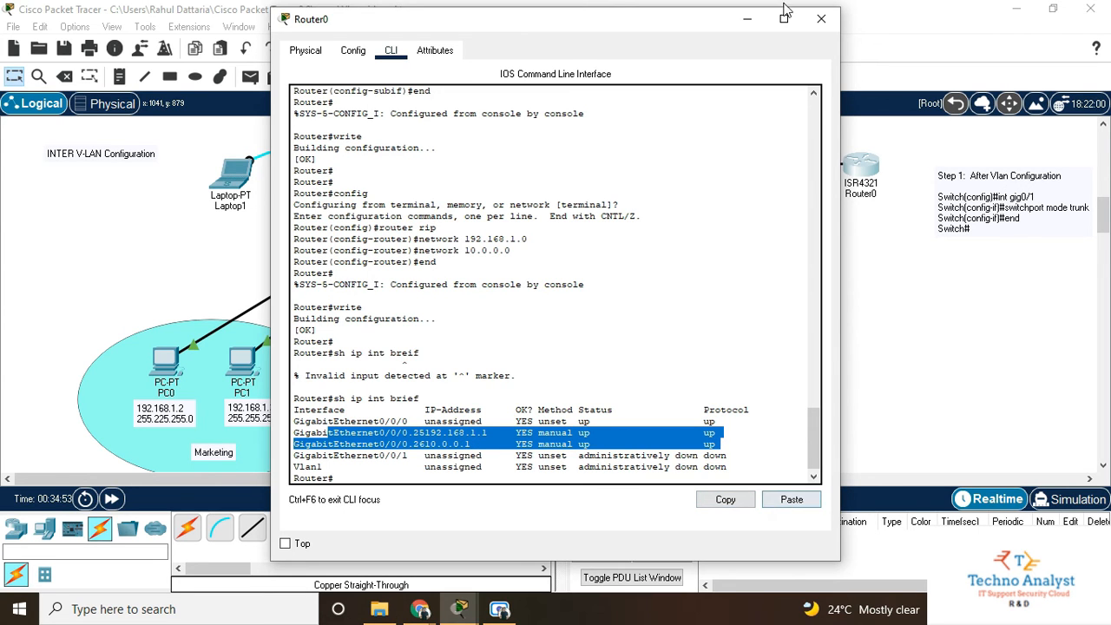
pyautogui.click(821, 19)
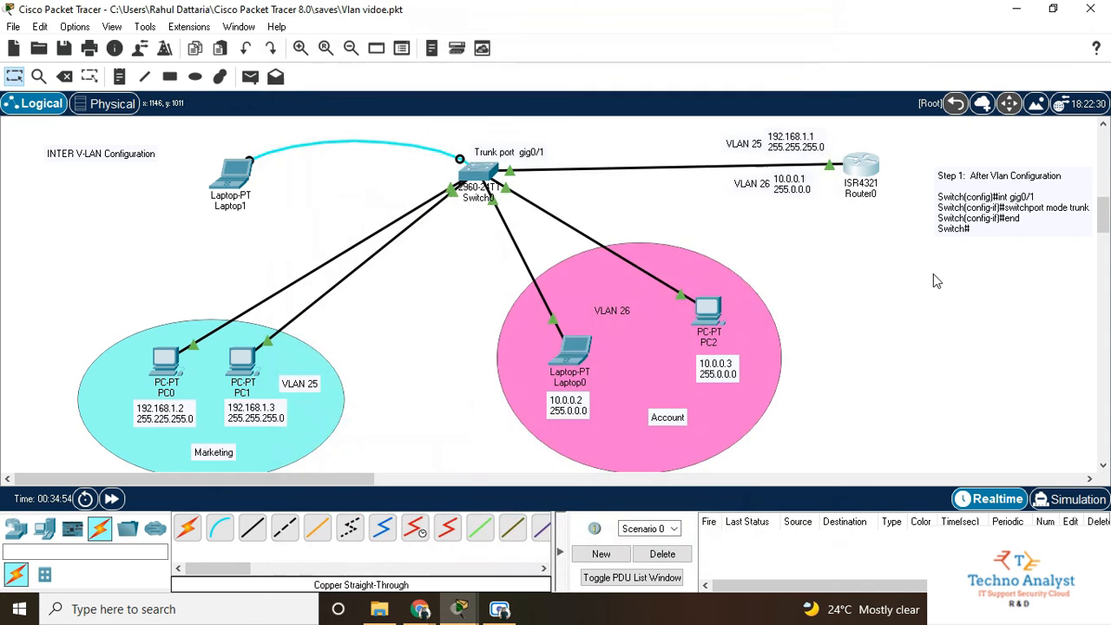
# Step: Open Switch0's CLI and enter privileged mode with en
pyautogui.click(486, 174)
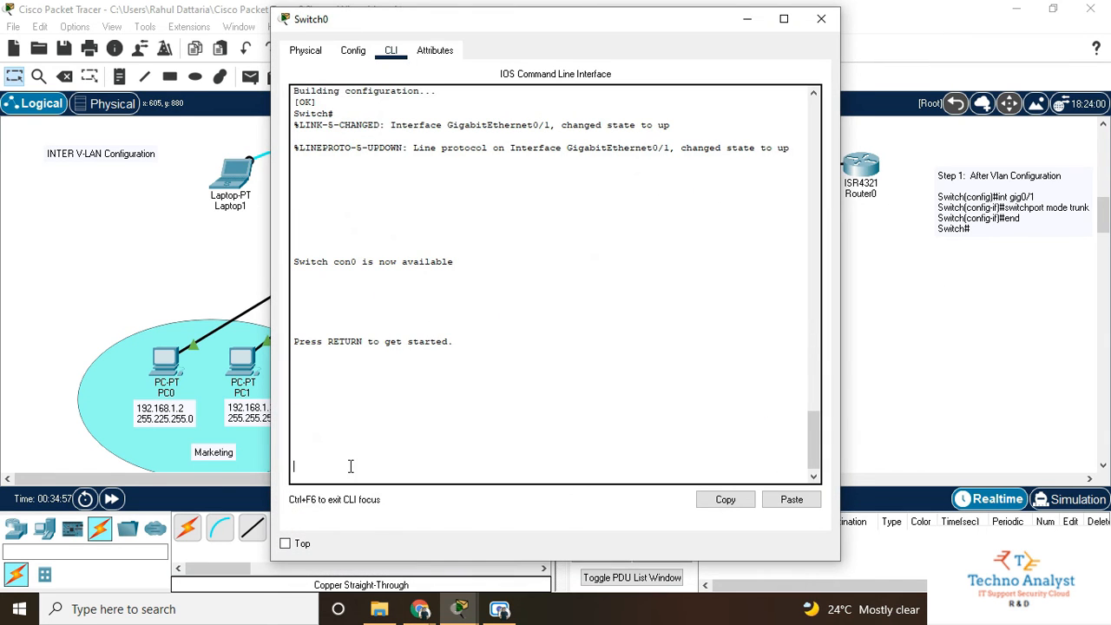
pyautogui.press('Return')
pyautogui.press('Return')
pyautogui.write('en')
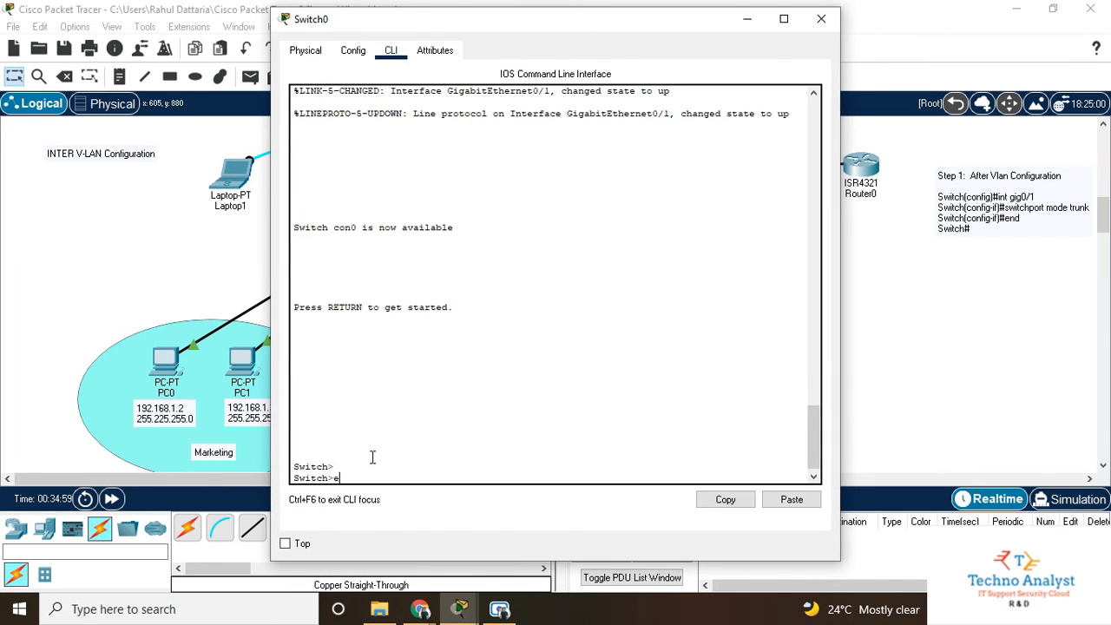
pyautogui.press('Return')
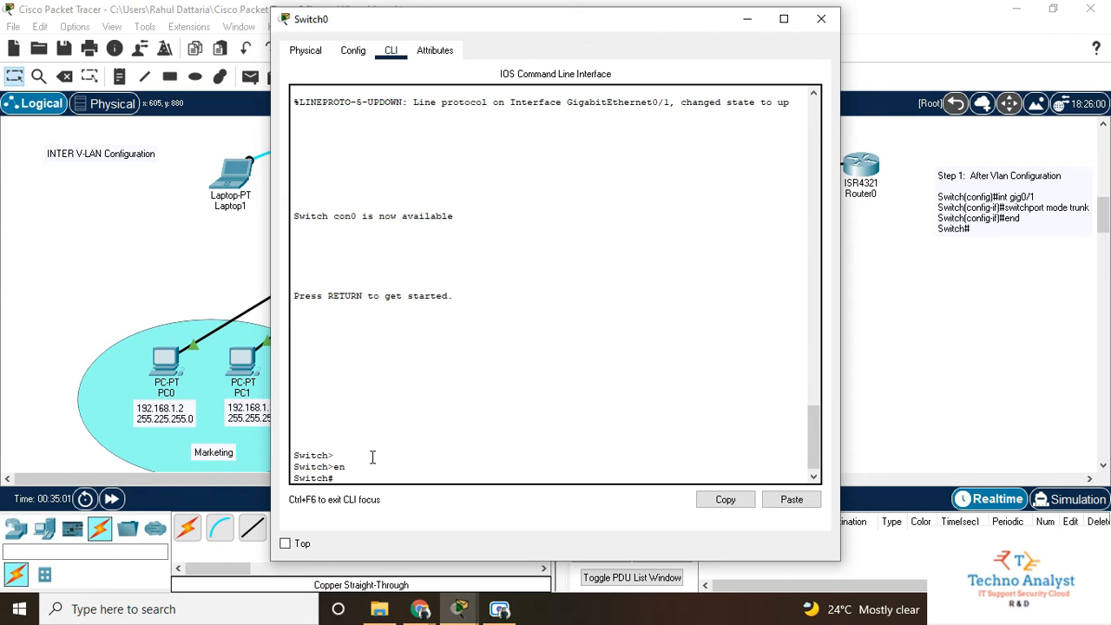
# Step: List all of Switch0's interfaces with sh ip int brief and check the FastEthernet0/15, 0/16 and 0/1 entries
pyautogui.write('sh ip int brief')
pyautogui.press('Return')
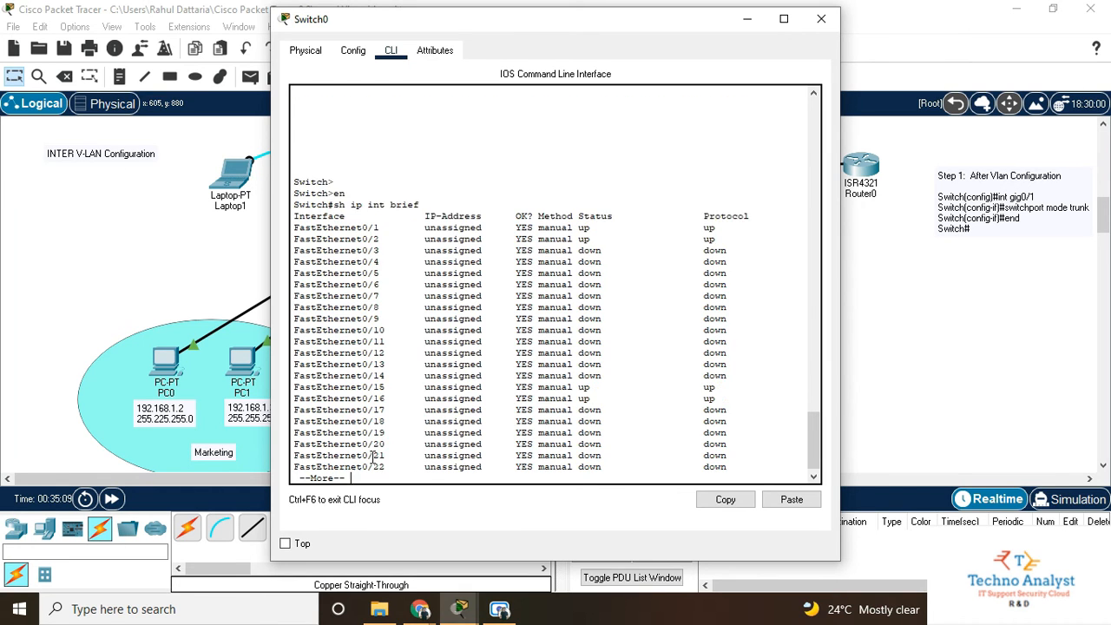
pyautogui.press('space')
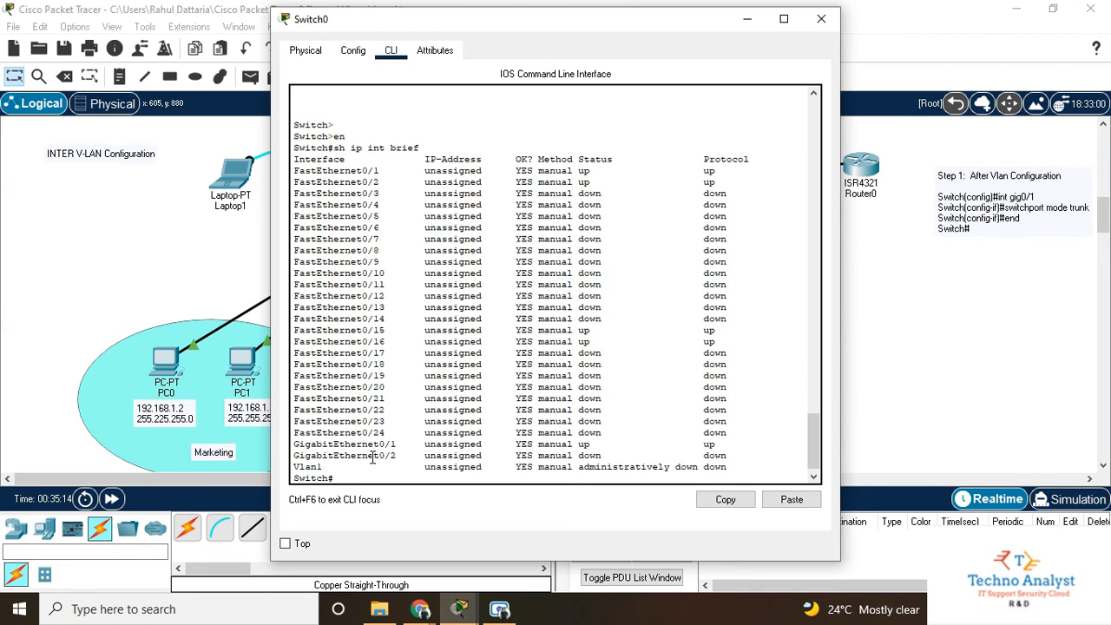
pyautogui.scroll(-1, 373, 455)
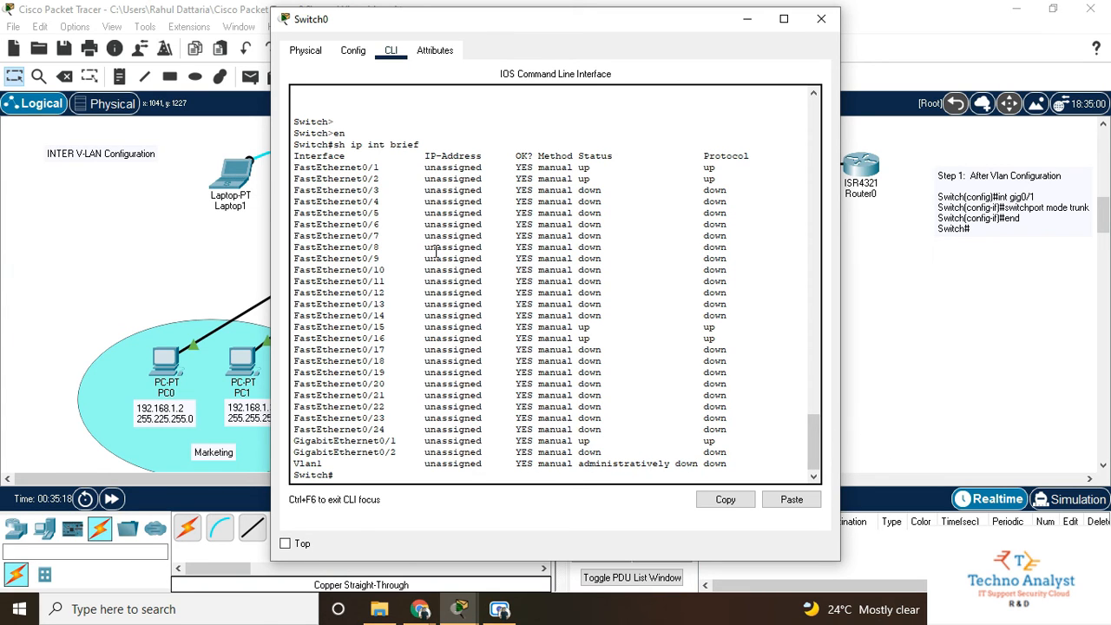
pyautogui.moveTo(335, 338); pyautogui.dragTo(364, 328)
pyautogui.click(360, 168)
# Step: Display Switch0's VLAN table with sh vlan and check the ports assigned to VLAN 26 Account
pyautogui.click(378, 434)
pyautogui.write('sh vlan')
pyautogui.press('Return')
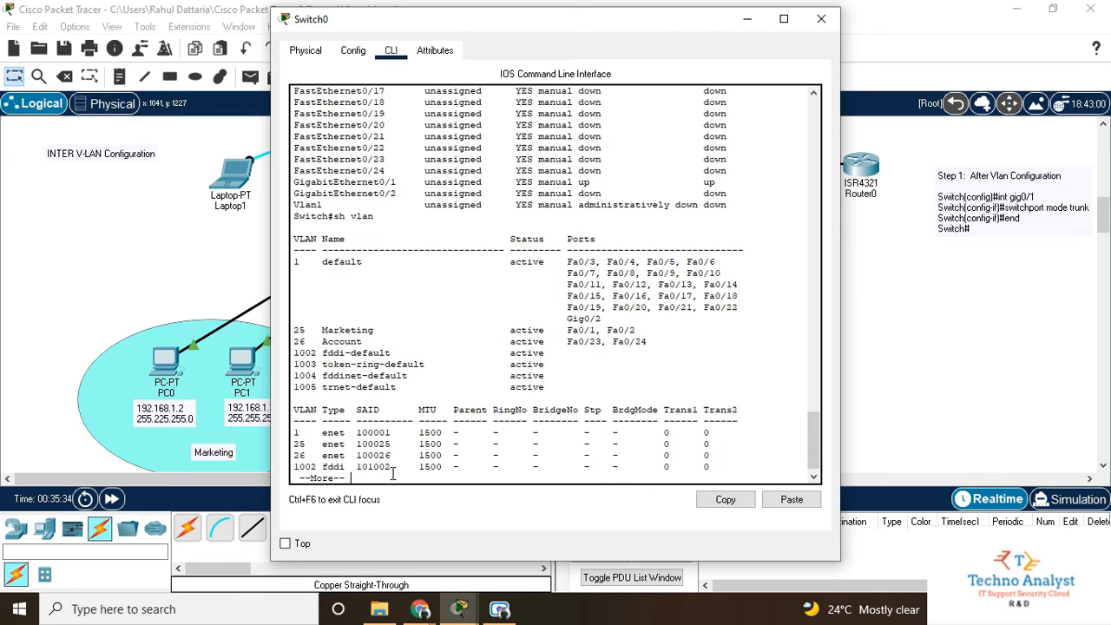
pyautogui.press('Return')
pyautogui.press('Return')
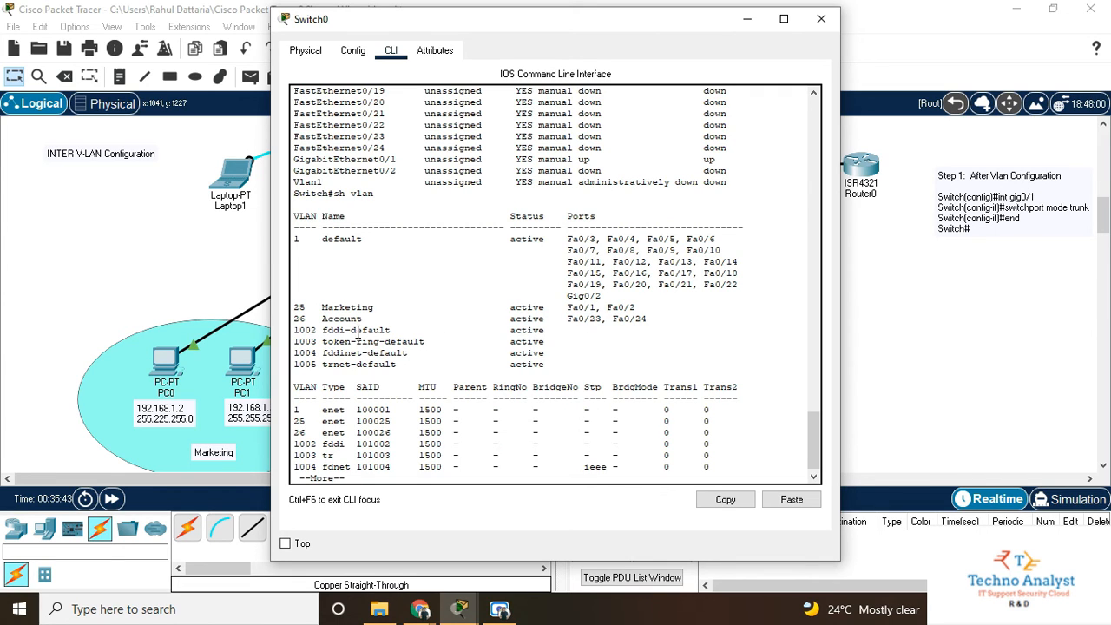
pyautogui.moveTo(298, 318); pyautogui.dragTo(370, 321)
pyautogui.click(481, 322)
pyautogui.moveTo(655, 322); pyautogui.dragTo(568, 318)
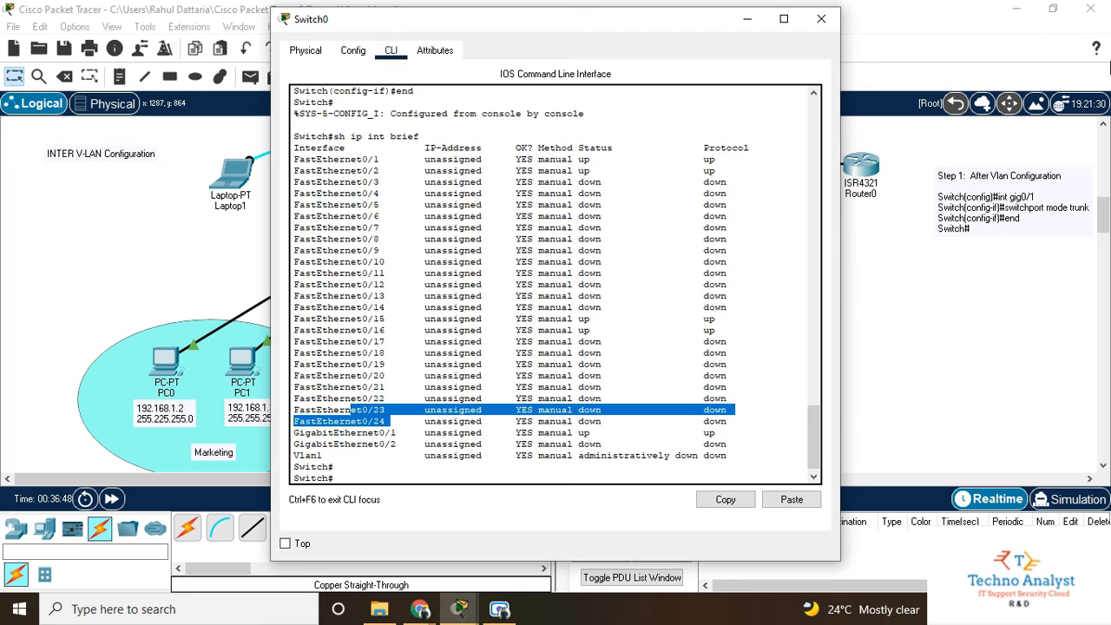
# Step: Close the Switch0 window and check which switch ports link to Laptop0 and PC2 in the topology
pyautogui.click(821, 18)
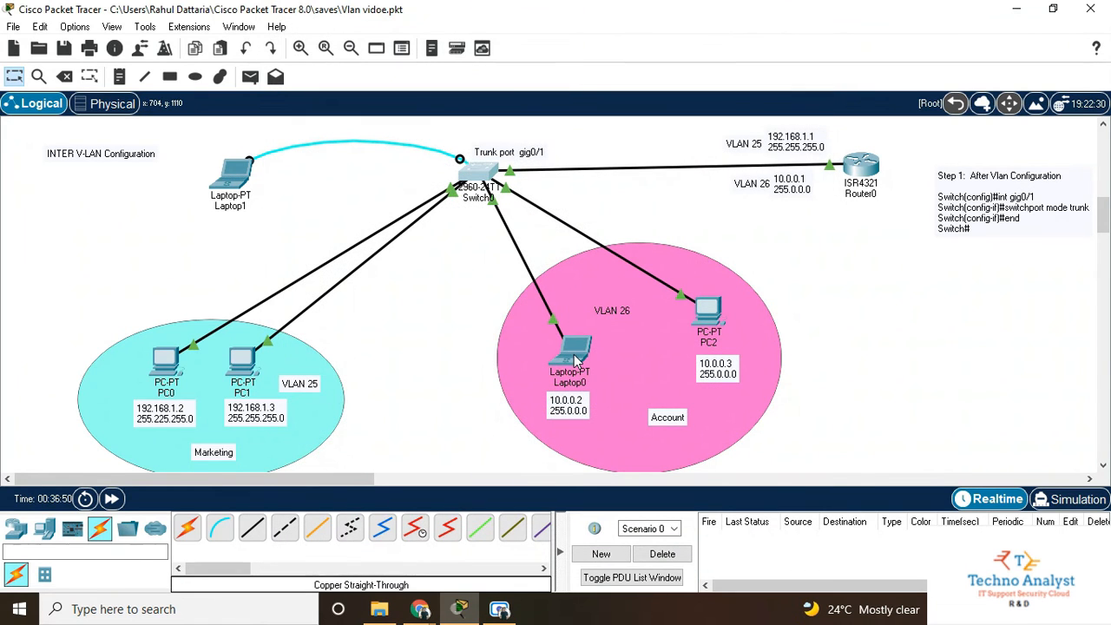
pyautogui.moveTo(572, 360)
pyautogui.moveTo(514, 253)
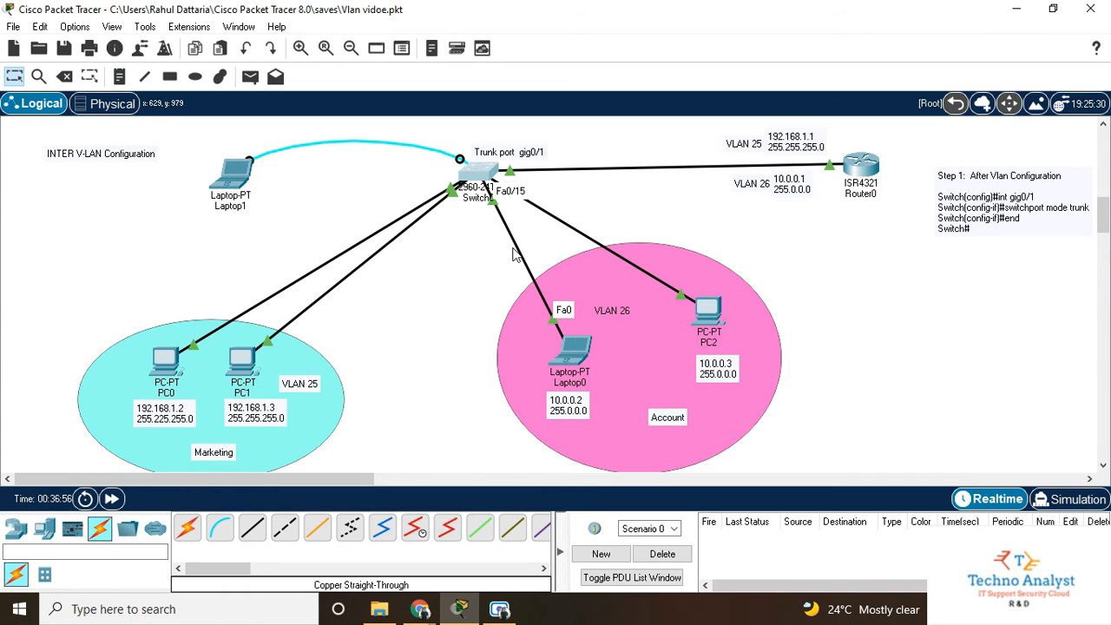
pyautogui.moveTo(572, 234)
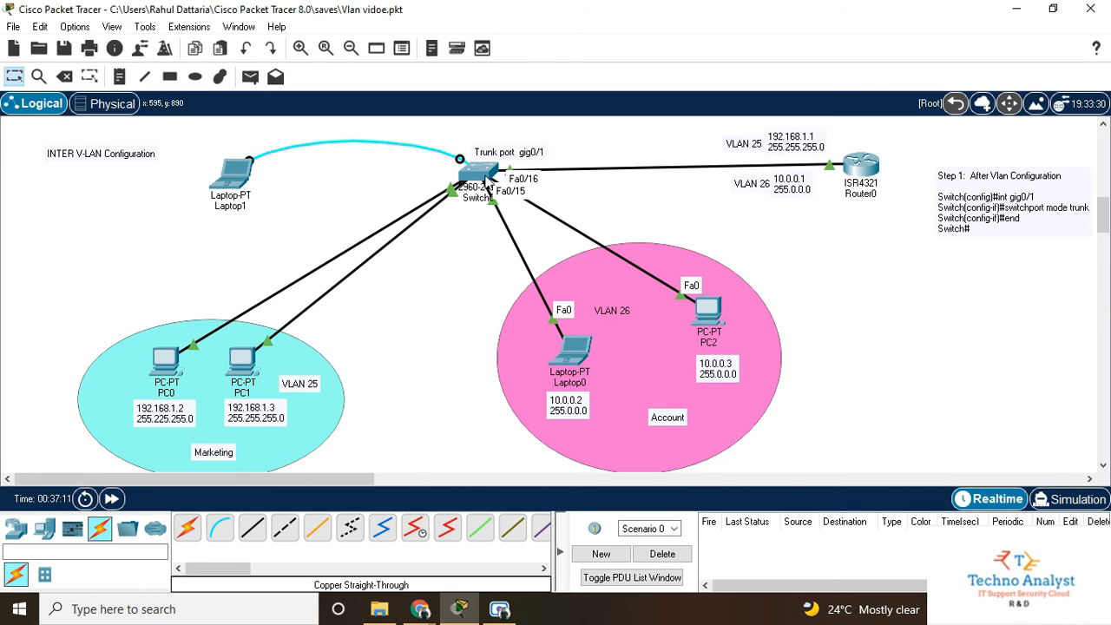
pyautogui.moveTo(488, 183)
# Step: Reopen Switch0's CLI and check the FastEthernet0/15 and 0/16 entries in the interface list
pyautogui.click(478, 174)
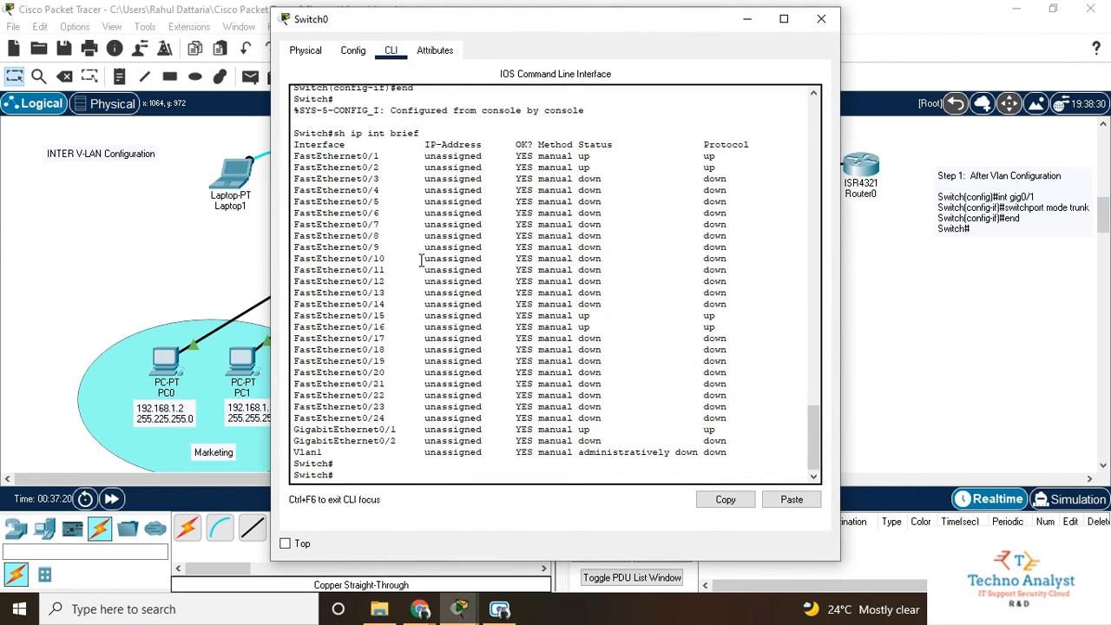
pyautogui.moveTo(597, 316); pyautogui.dragTo(330, 320)
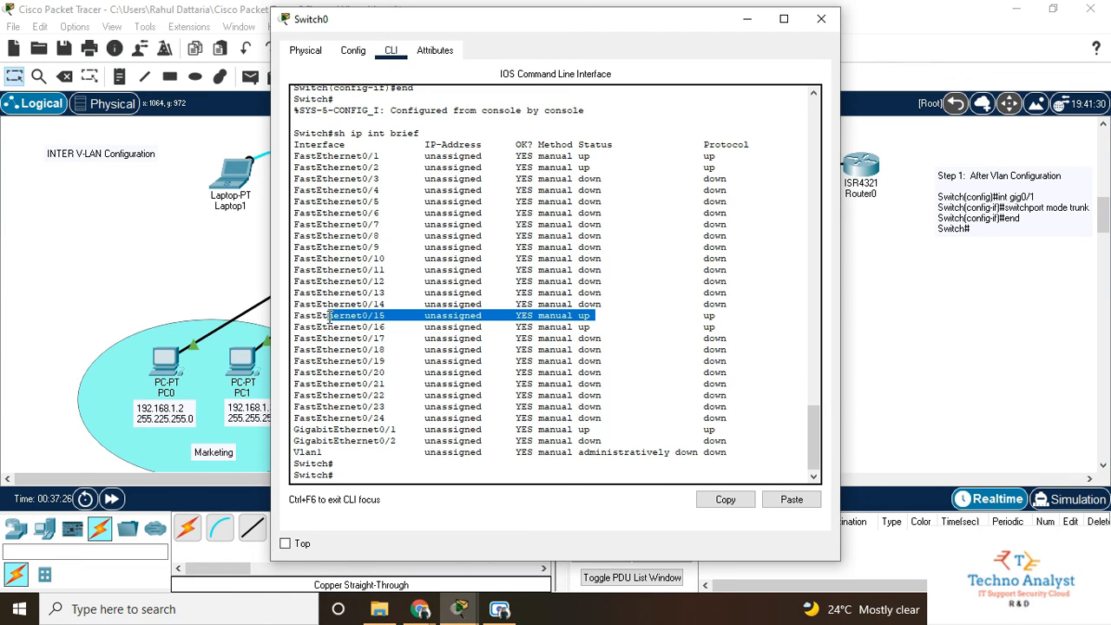
pyautogui.moveTo(402, 327); pyautogui.dragTo(295, 318)
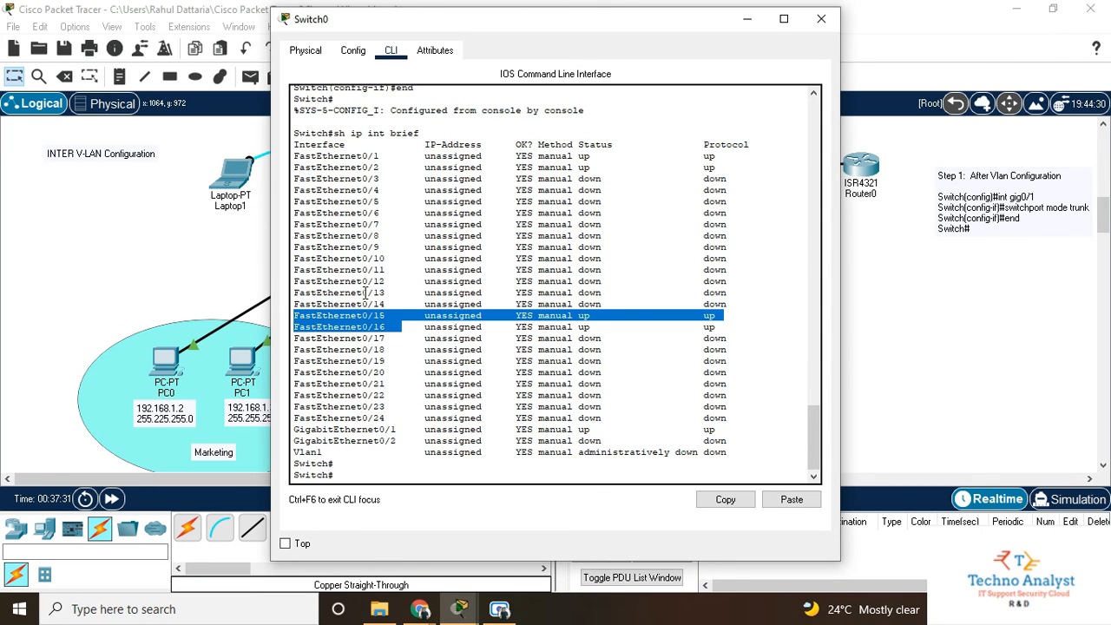
# Step: Try to enter VLAN 26 with vlan 26 at Switch0's privileged prompt
pyautogui.click(409, 474)
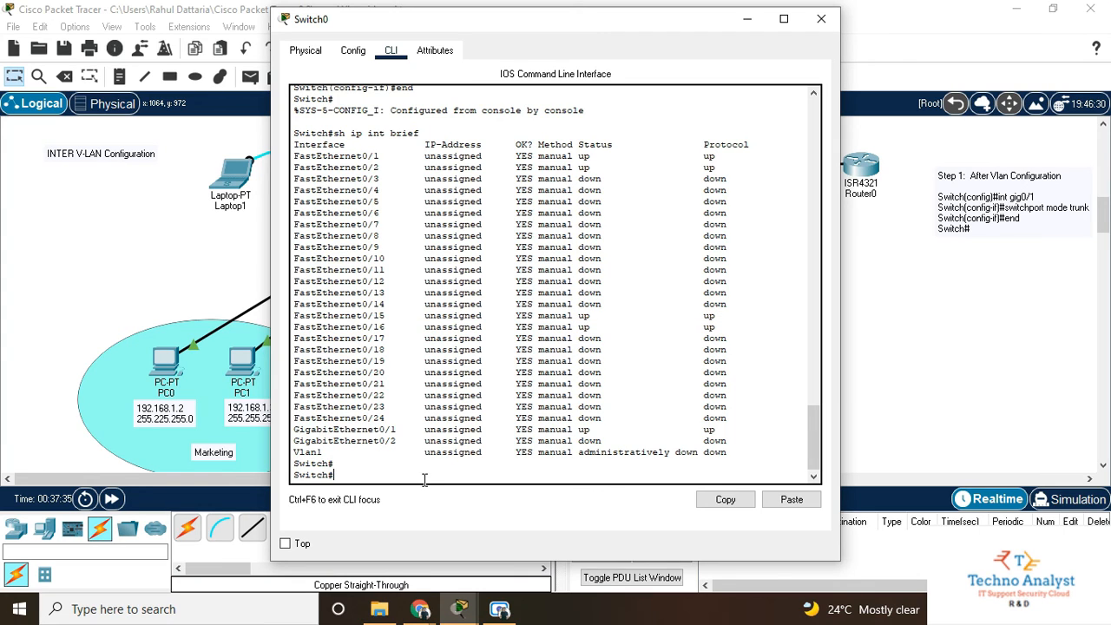
pyautogui.write('vlan 26')
pyautogui.press('Return')
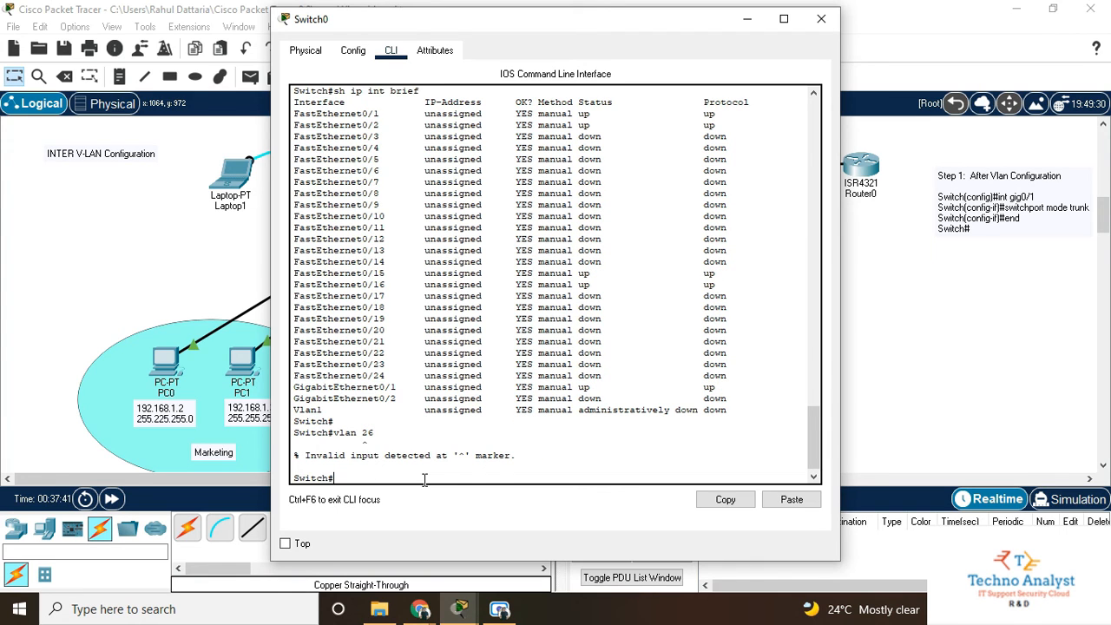
# Step: Enter global configuration mode on Switch0 and open VLAN 26 with vlan 26
pyautogui.write('config')
pyautogui.press('Return')
pyautogui.write('vl')
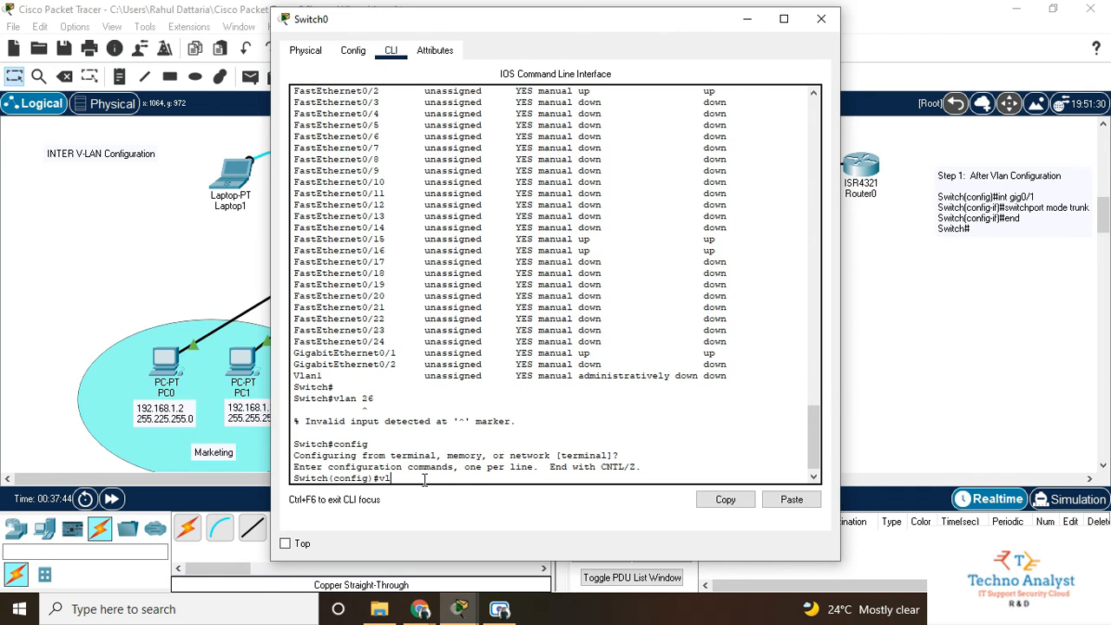
pyautogui.write('an 26')
pyautogui.press('Return')
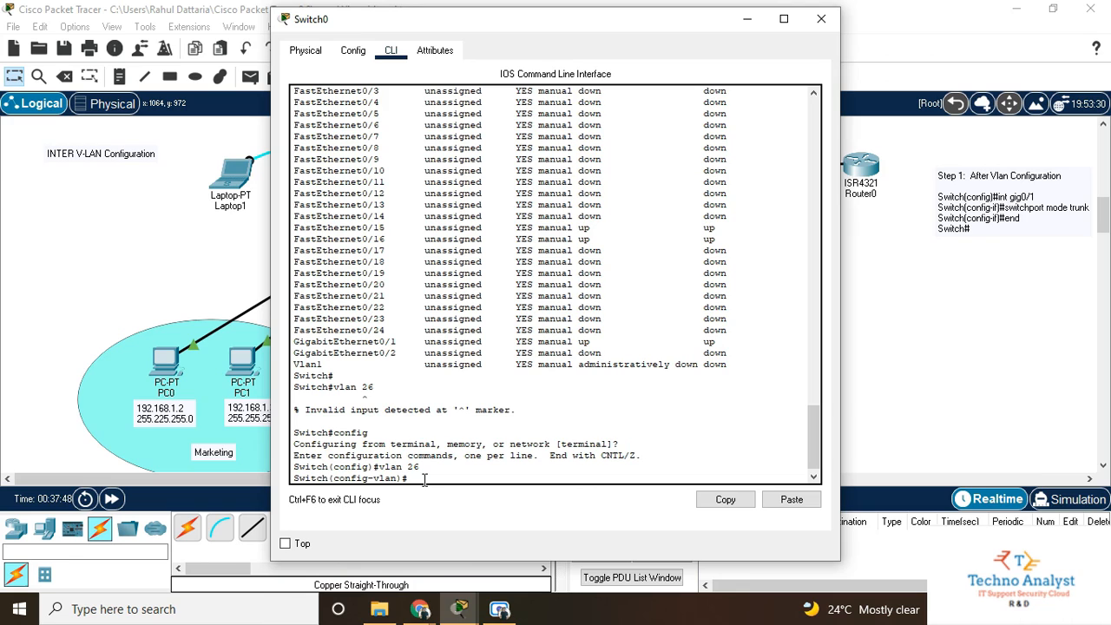
# Step: Select the FastEthernet0/15 and 0/16 ports together with int range f0/15-16
pyautogui.write('int')
pyautogui.write(' ra')
pyautogui.write('nge f')
pyautogui.write('0/')
pyautogui.write('1')
pyautogui.write('-')
pyautogui.write('5')
pyautogui.write('-')
pyautogui.write('16')
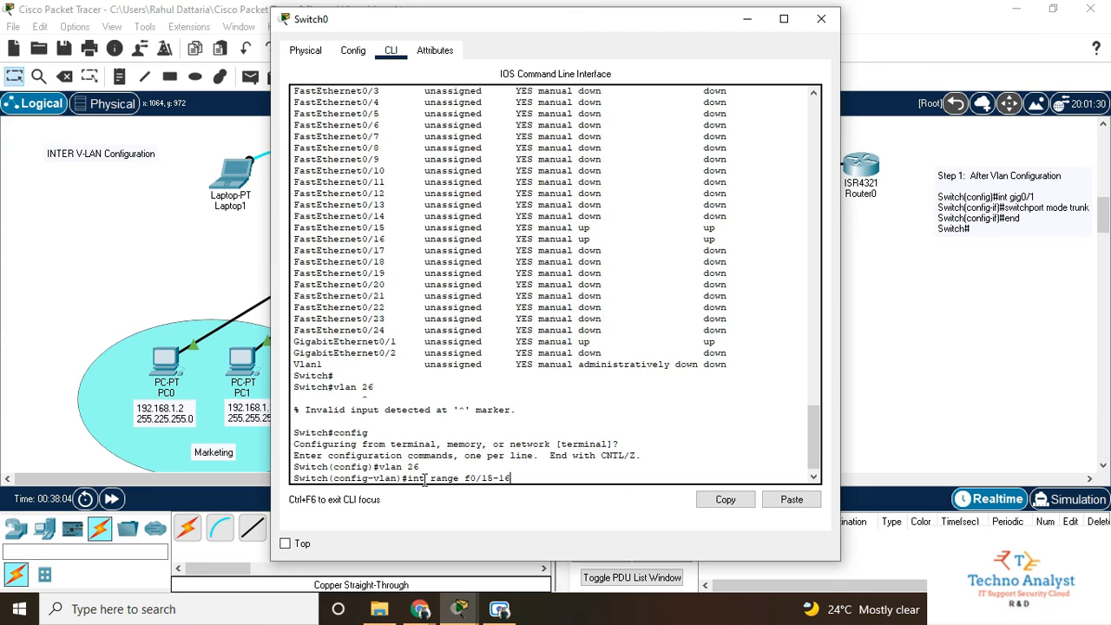
pyautogui.press('Return')
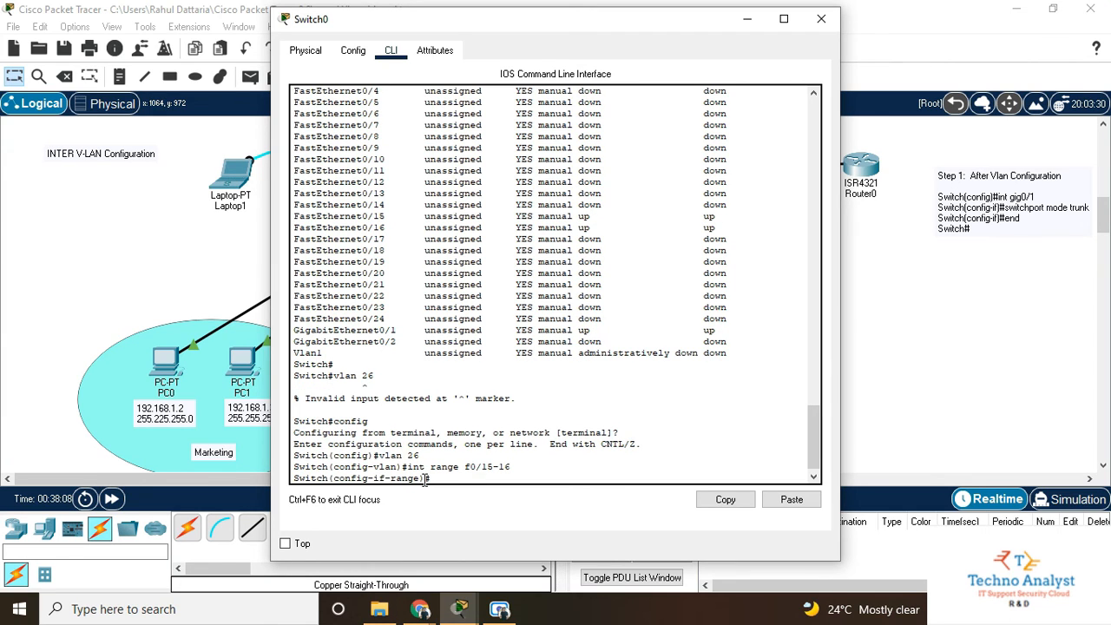
# Step: Assign the selected port range to VLAN 26 with switchport access vlan 26
pyautogui.write('switch port access vlan 26')
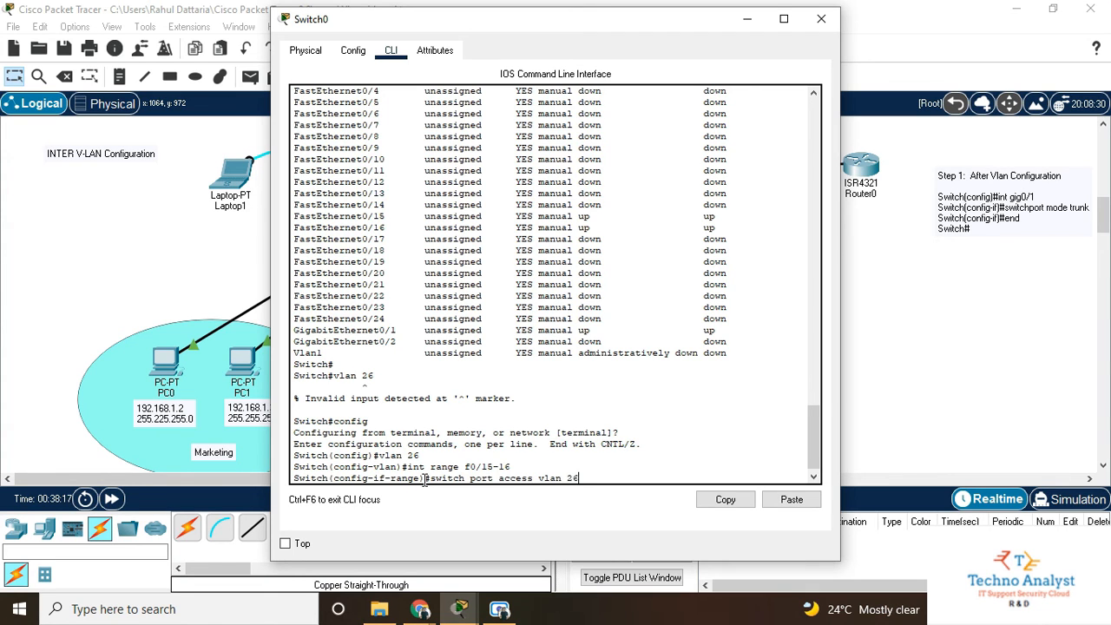
pyautogui.press('Return')
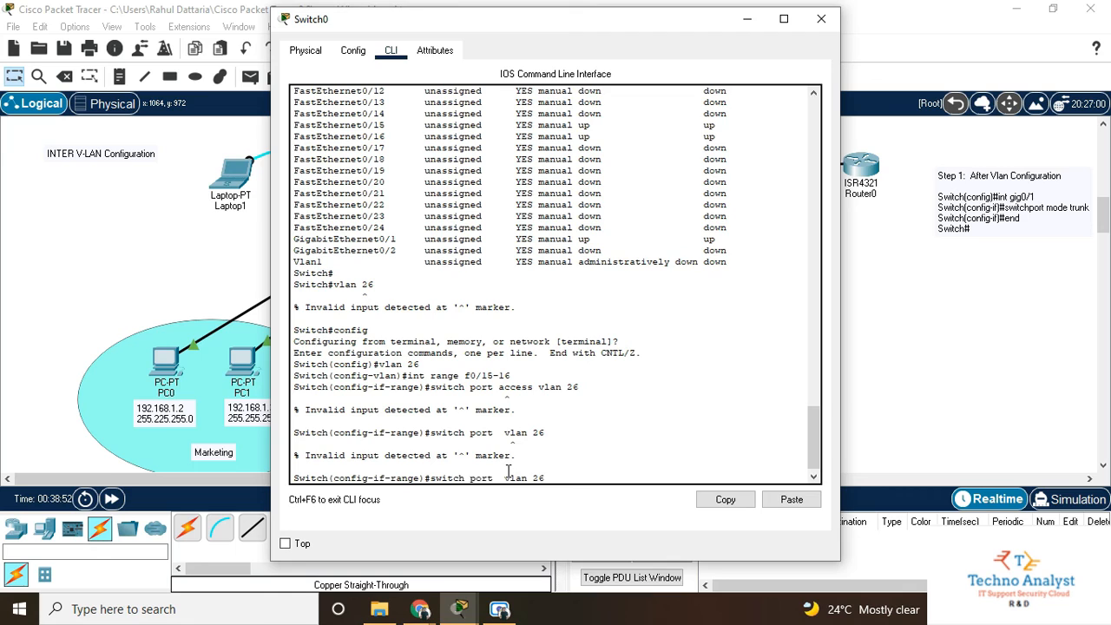
pyautogui.press('BackSpace')
pyautogui.write('access')
pyautogui.press('Return')
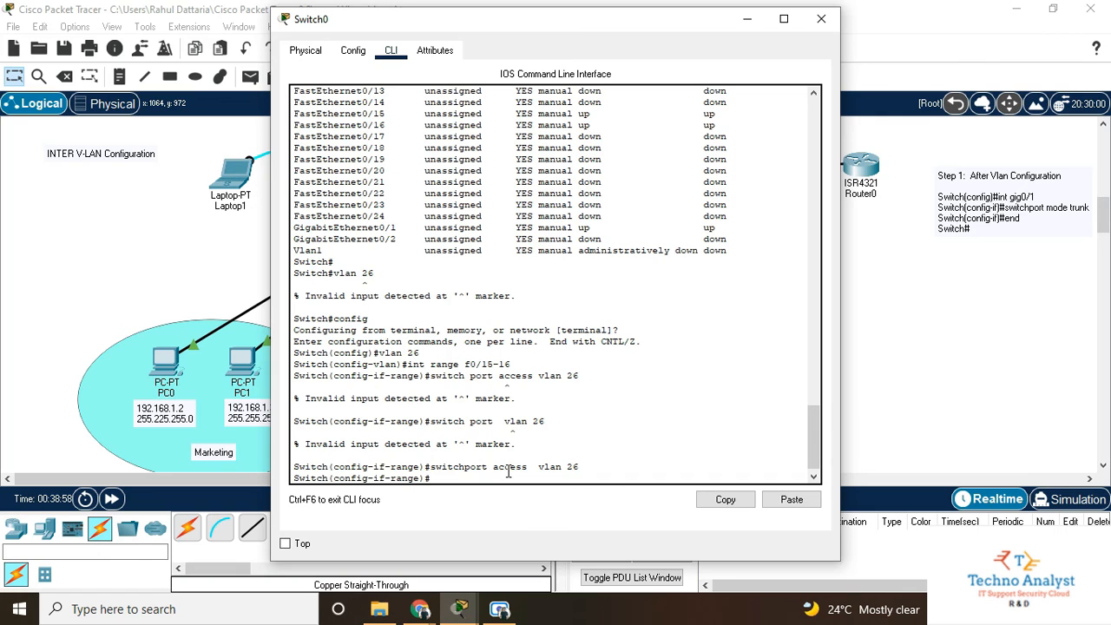
# Step: Leave configuration mode with end and save Switch0's configuration with write
pyautogui.write('end')
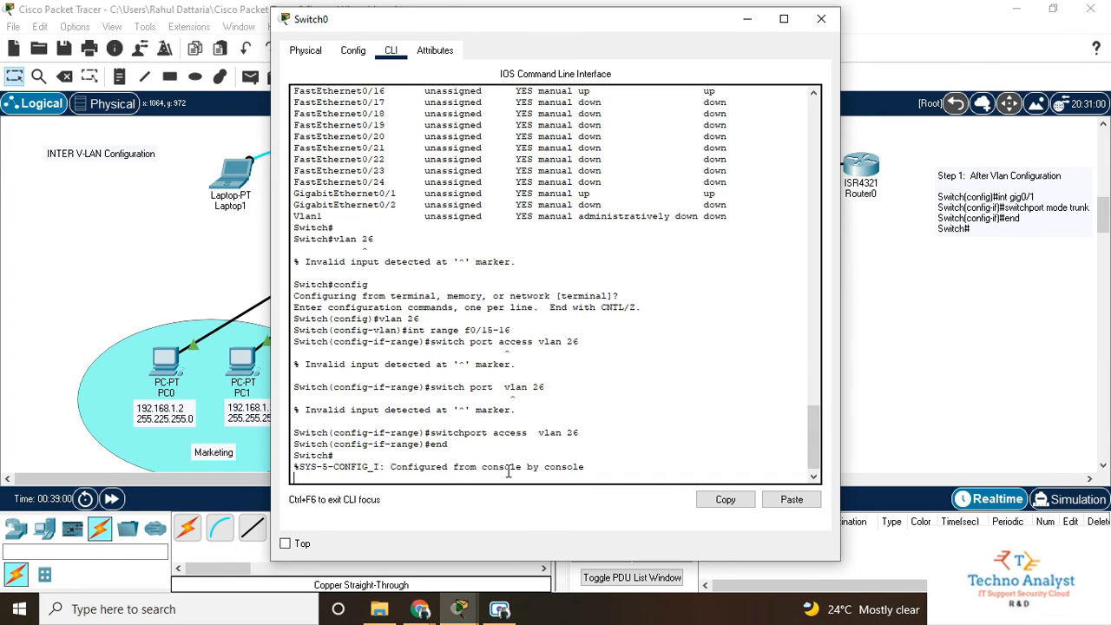
pyautogui.press('Return')
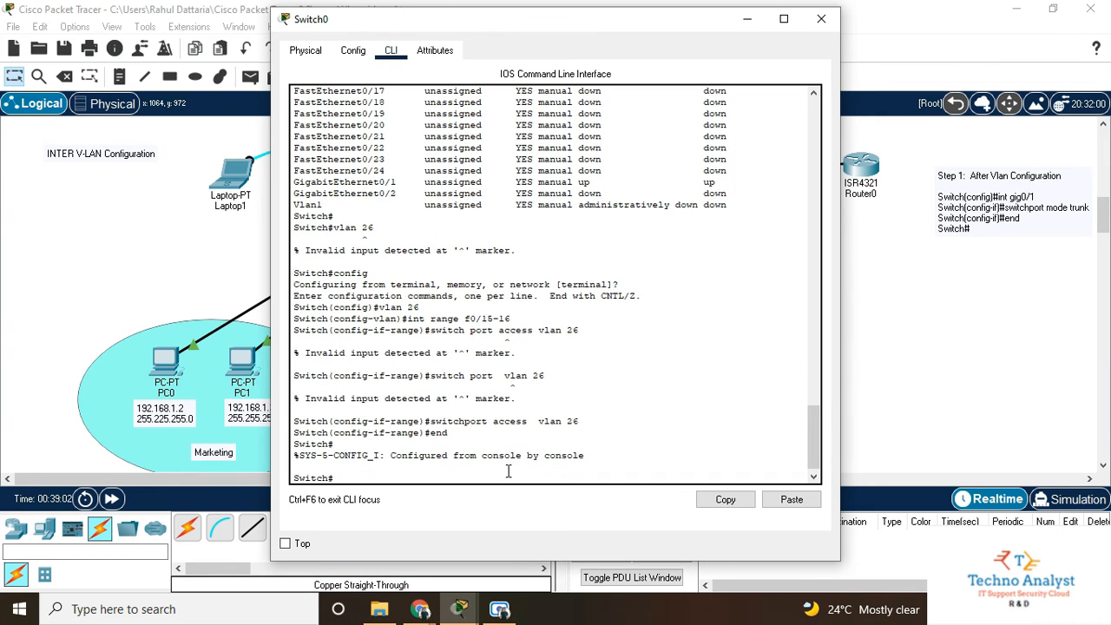
pyautogui.write('write')
pyautogui.press('Return')
# Step: Display the whole VLAN table with sh vlan and check the ports listed for VLAN 26 Account
pyautogui.write('sh valn')
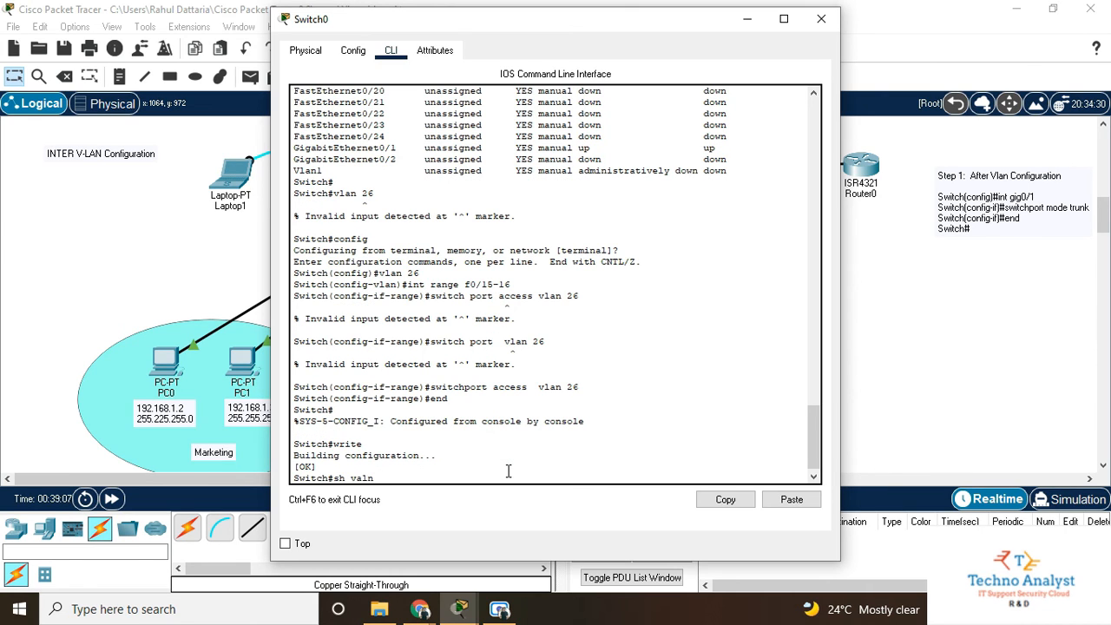
pyautogui.press('Return')
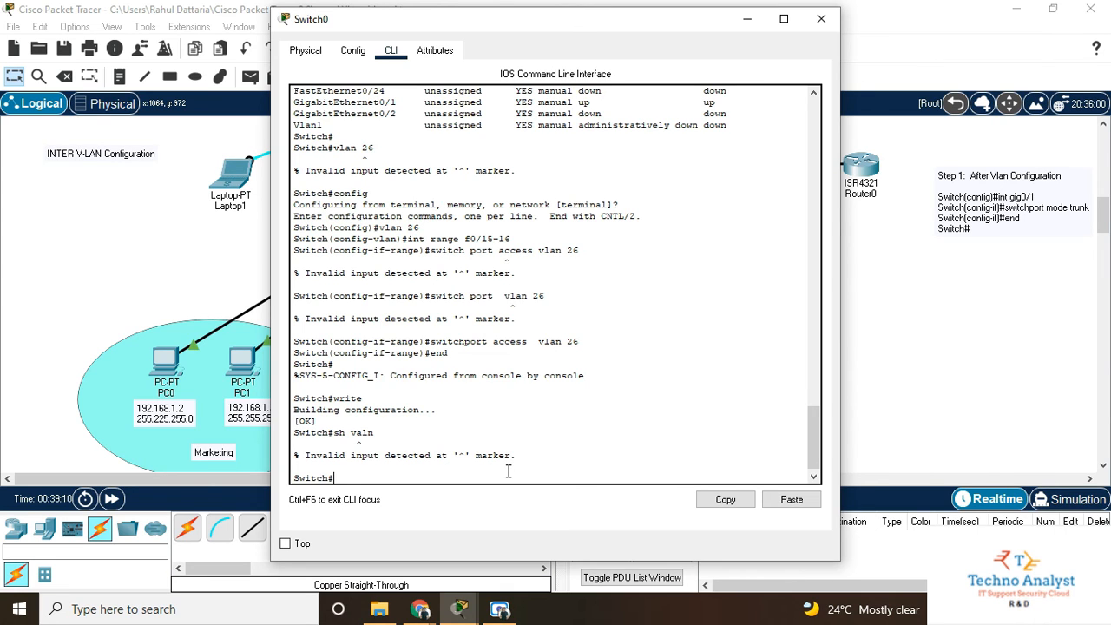
pyautogui.write('sh vlan')
pyautogui.press('Return')
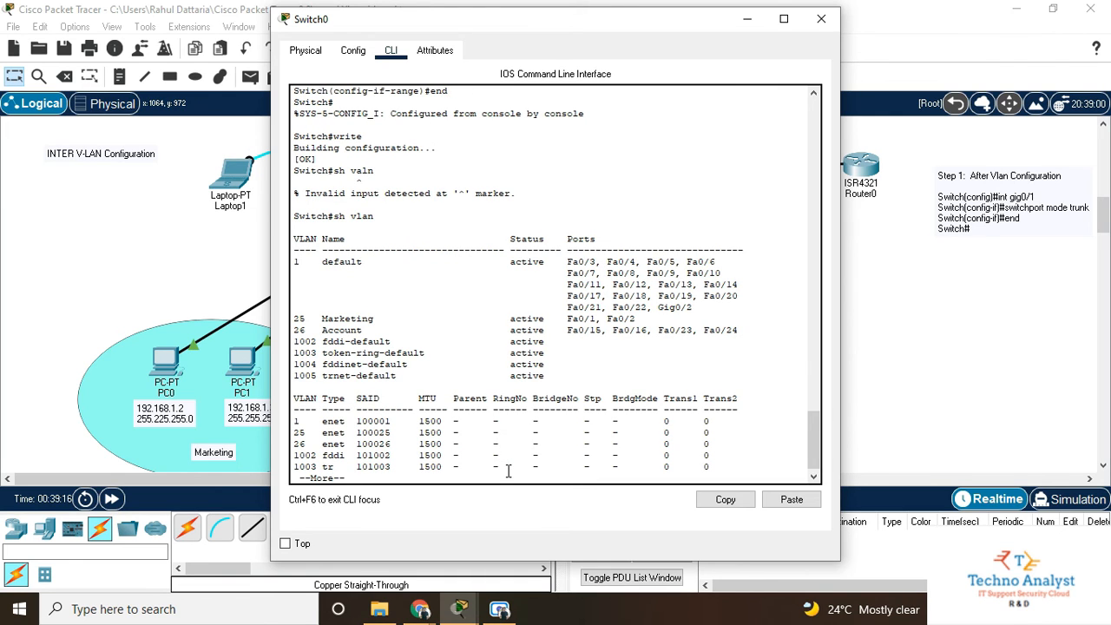
pyautogui.moveTo(565, 331); pyautogui.dragTo(677, 331)
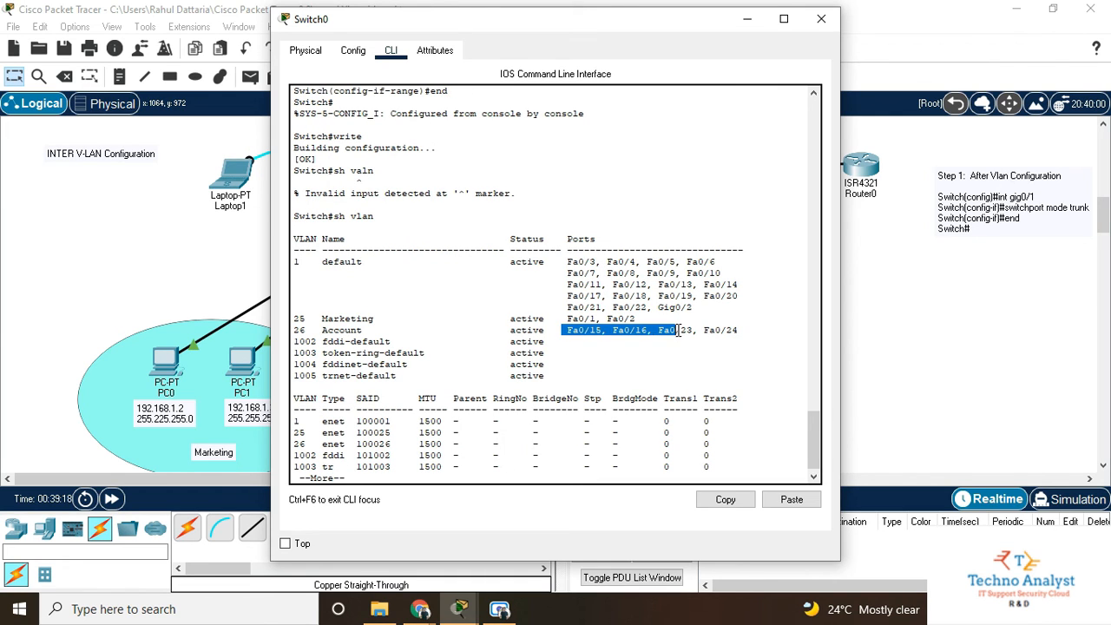
pyautogui.click(422, 473)
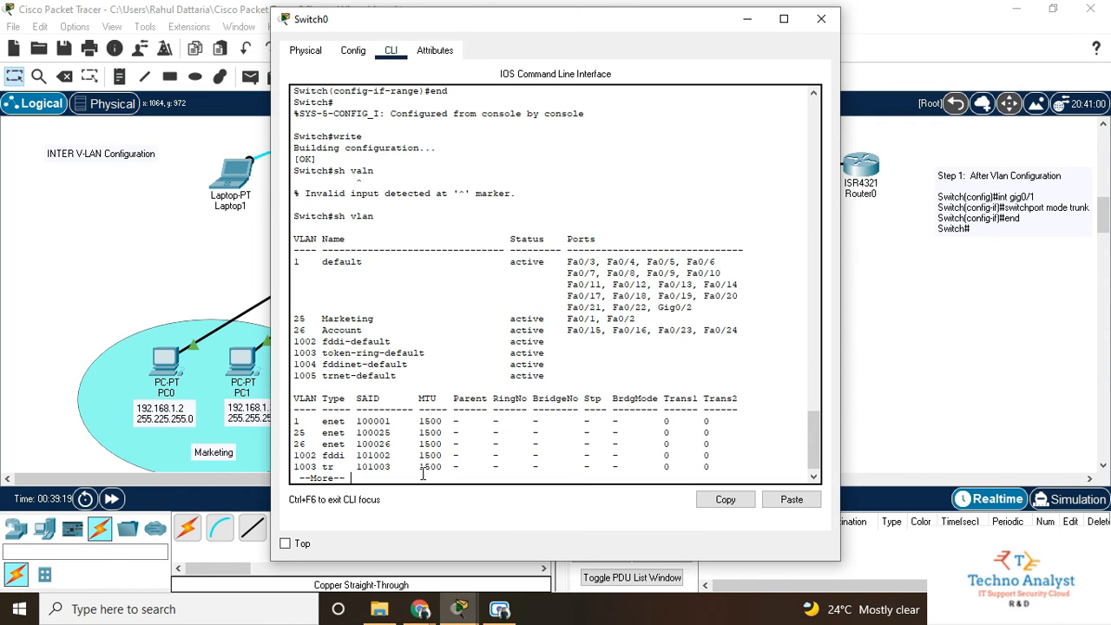
pyautogui.press('Return')
pyautogui.press('Return')
pyautogui.press('Return')
pyautogui.press('Return')
pyautogui.press('Return')
pyautogui.press('Return')
pyautogui.press('Return')
pyautogui.press('Return')
pyautogui.press('Return')
pyautogui.press('Return')
pyautogui.press('Return')
pyautogui.press('Return')
pyautogui.press('Return')
pyautogui.press('Return')
pyautogui.press('Return')
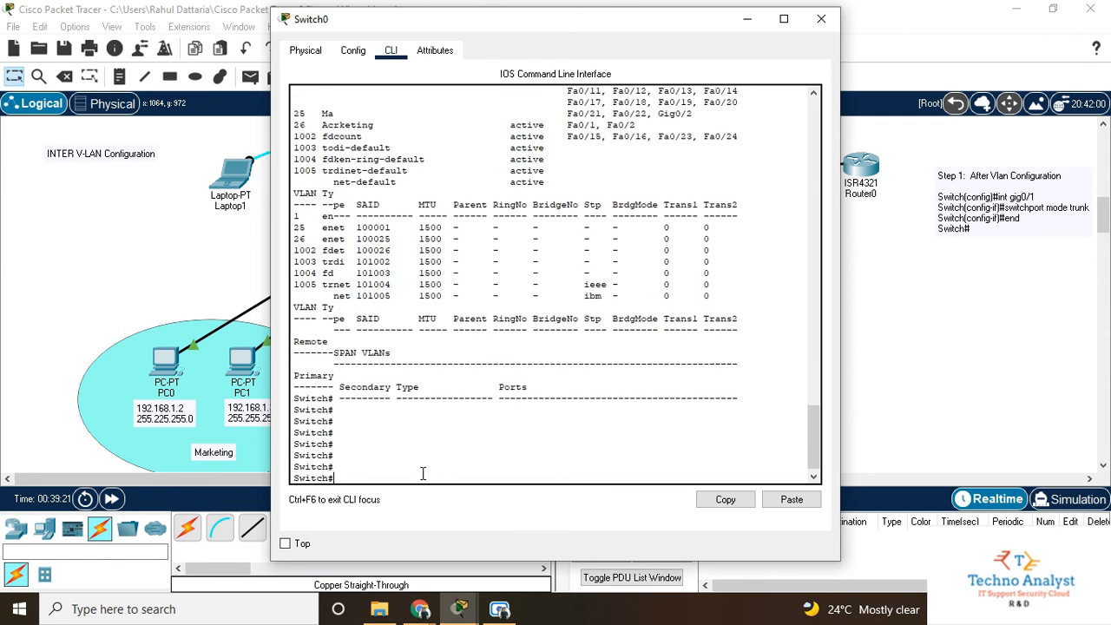
pyautogui.press('Return')
pyautogui.press('Return')
pyautogui.press('Return')
pyautogui.press('Return')
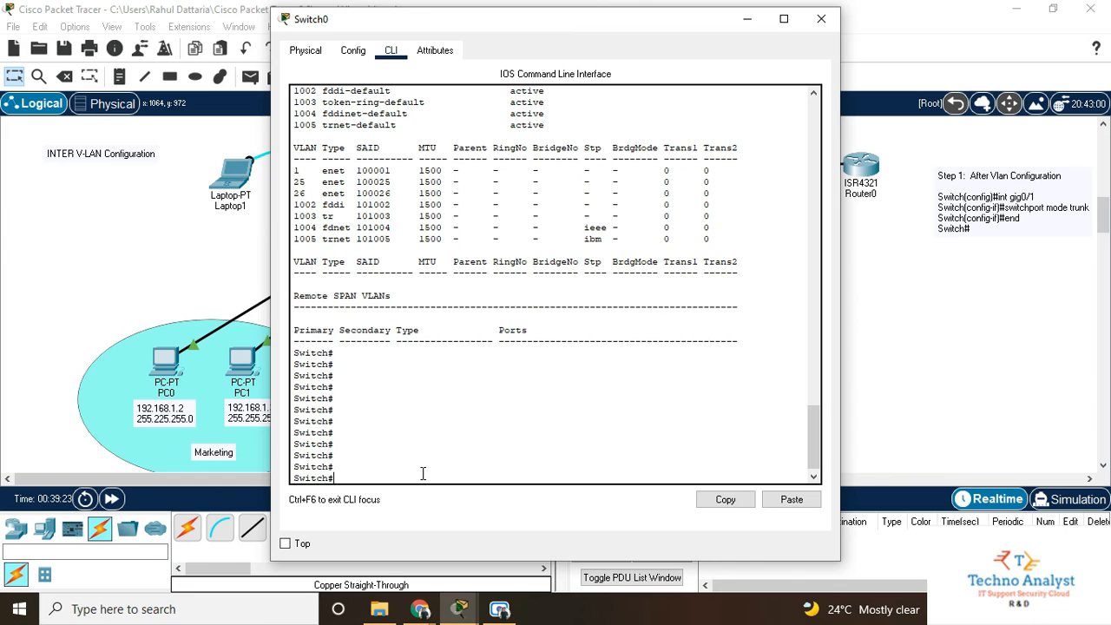
# Step: List the interfaces with sh ip int brief, check the FastEthernet0/15 entry, and close the Switch0 window
pyautogui.write('sh ip int brief')
pyautogui.press('Return')
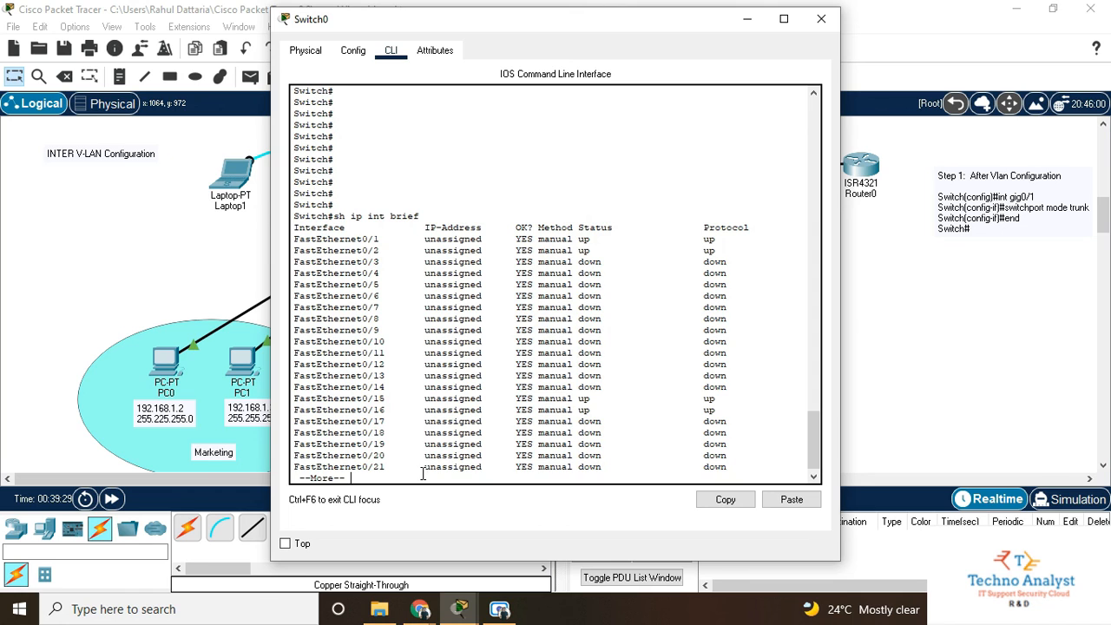
pyautogui.moveTo(386, 398)
pyautogui.mouseDown()
pyautogui.moveTo(385, 409)
pyautogui.moveTo(366, 401)
pyautogui.mouseUp()
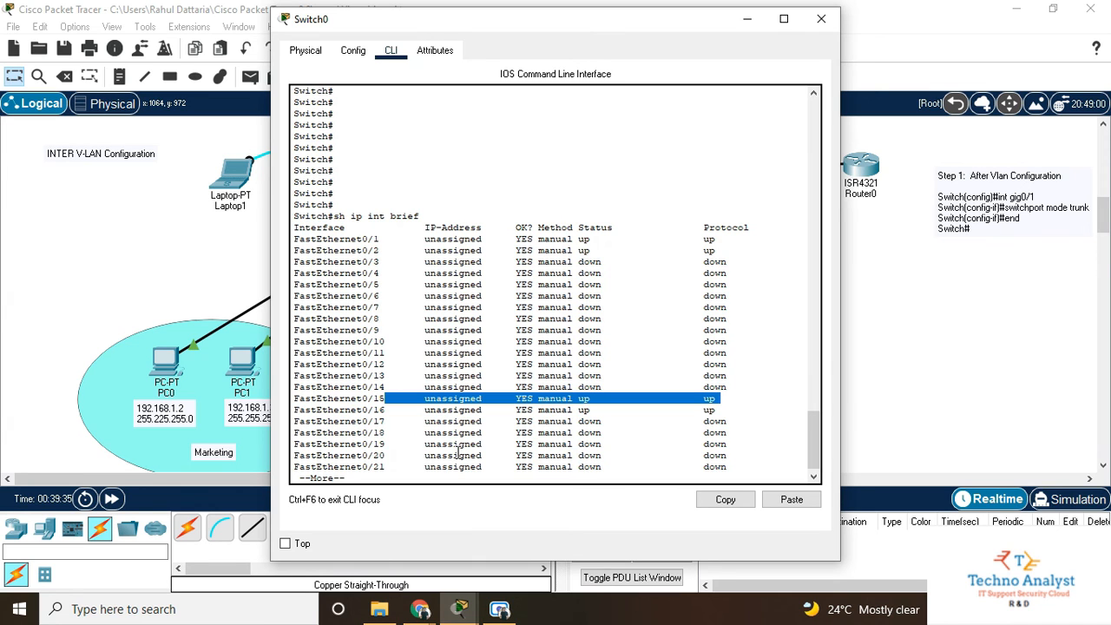
pyautogui.click(415, 475)
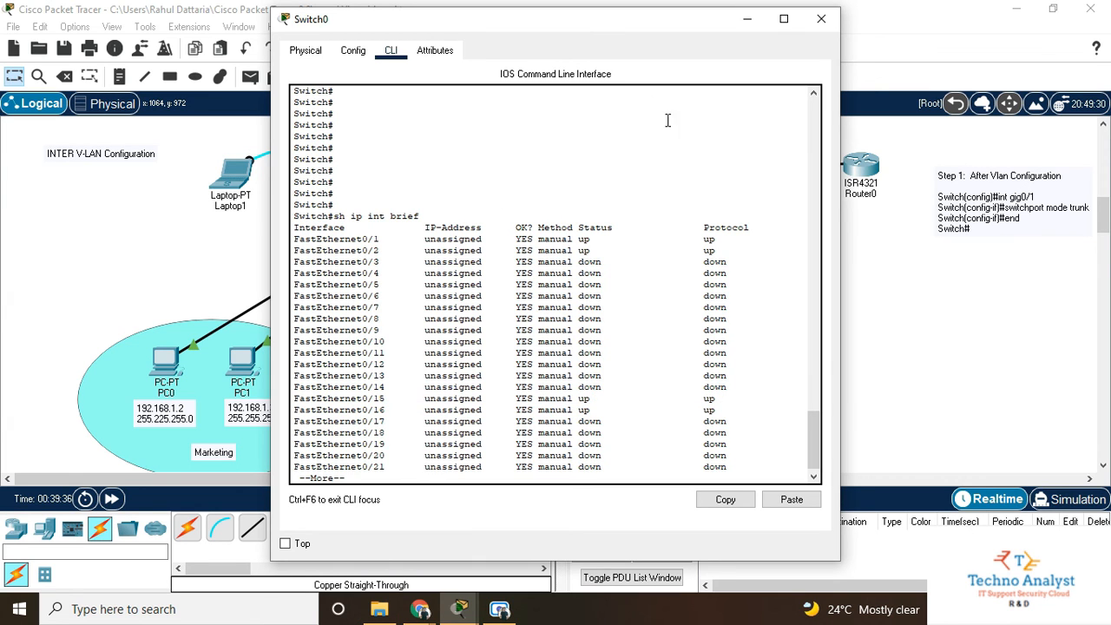
pyautogui.click(820, 18)
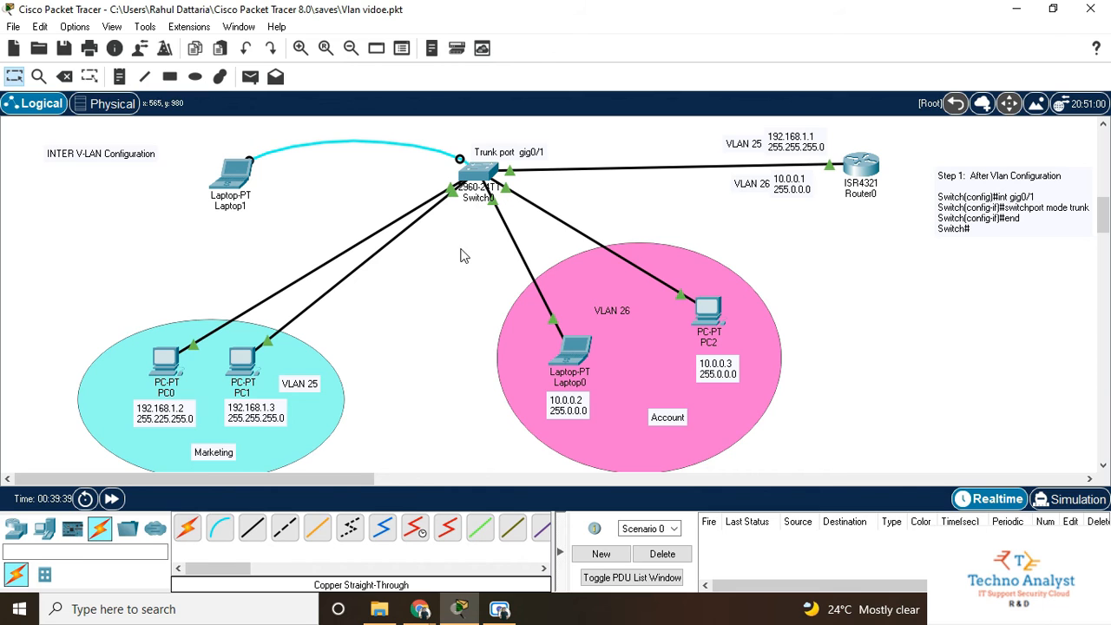
# Step: Open PC0's Command Prompt and ping Laptop0 at 10.0.0.2
pyautogui.moveTo(485, 175)
pyautogui.click(174, 365)
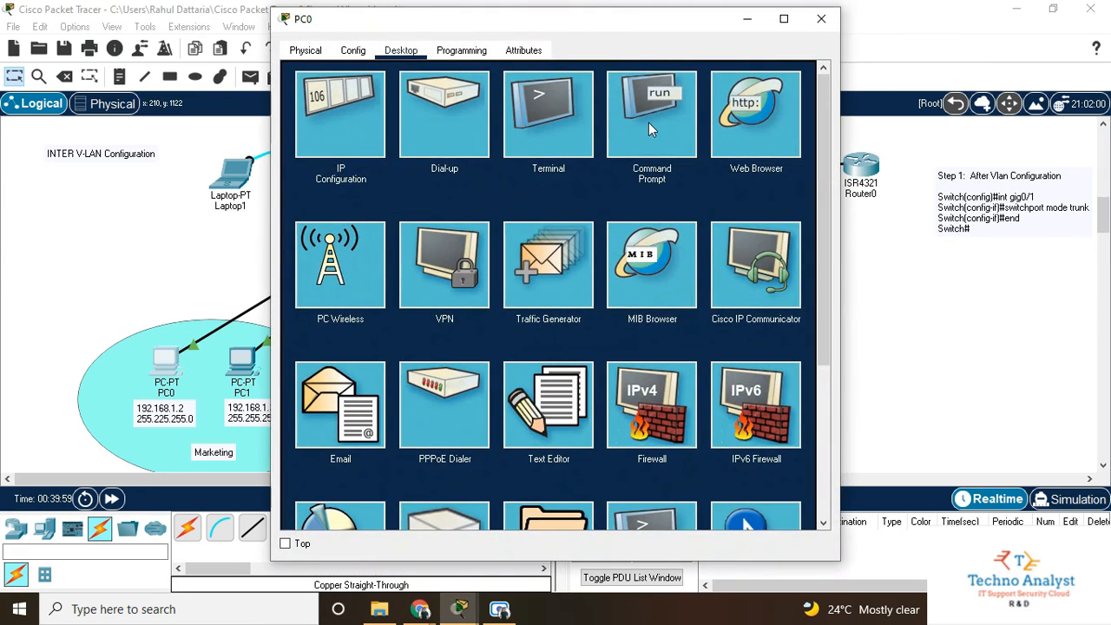
pyautogui.click(649, 121)
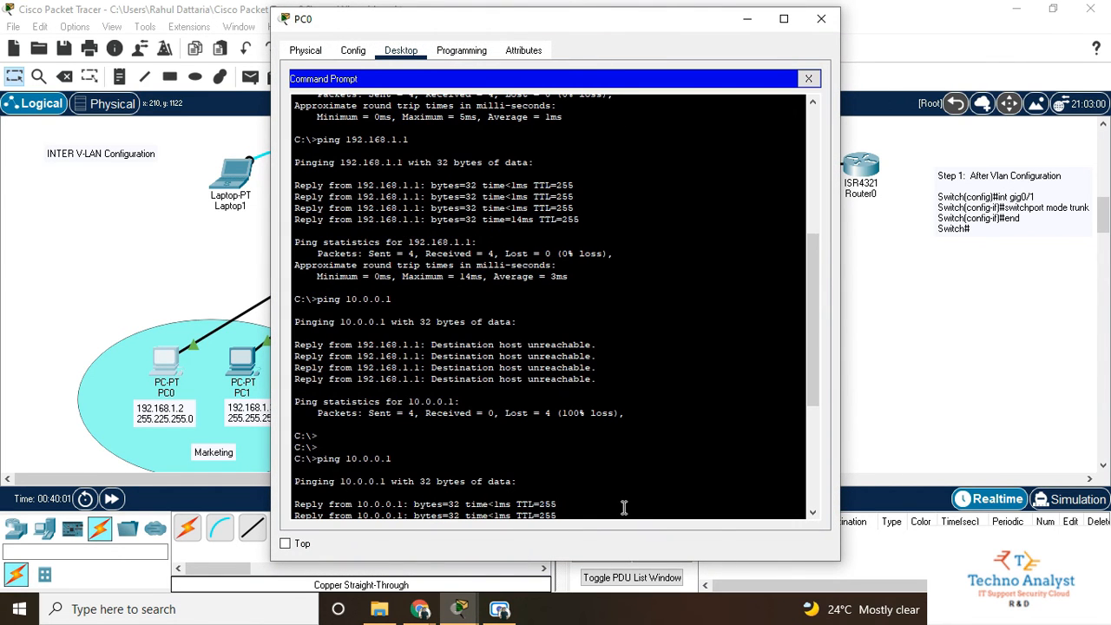
pyautogui.scroll(-8, 623, 507)
pyautogui.press('Up')
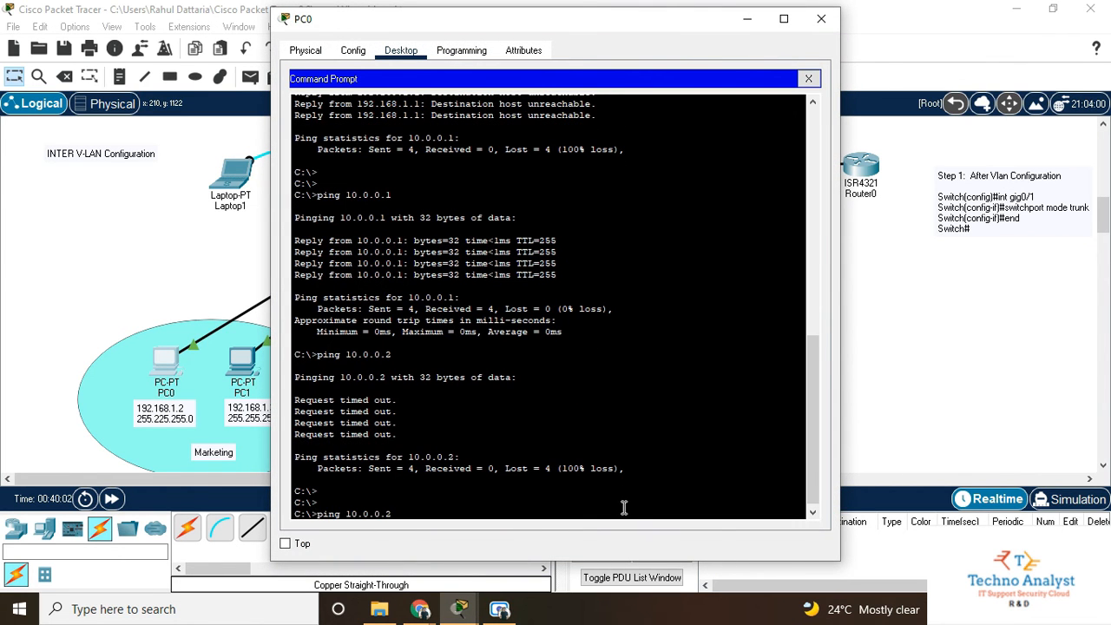
pyautogui.press('Return')
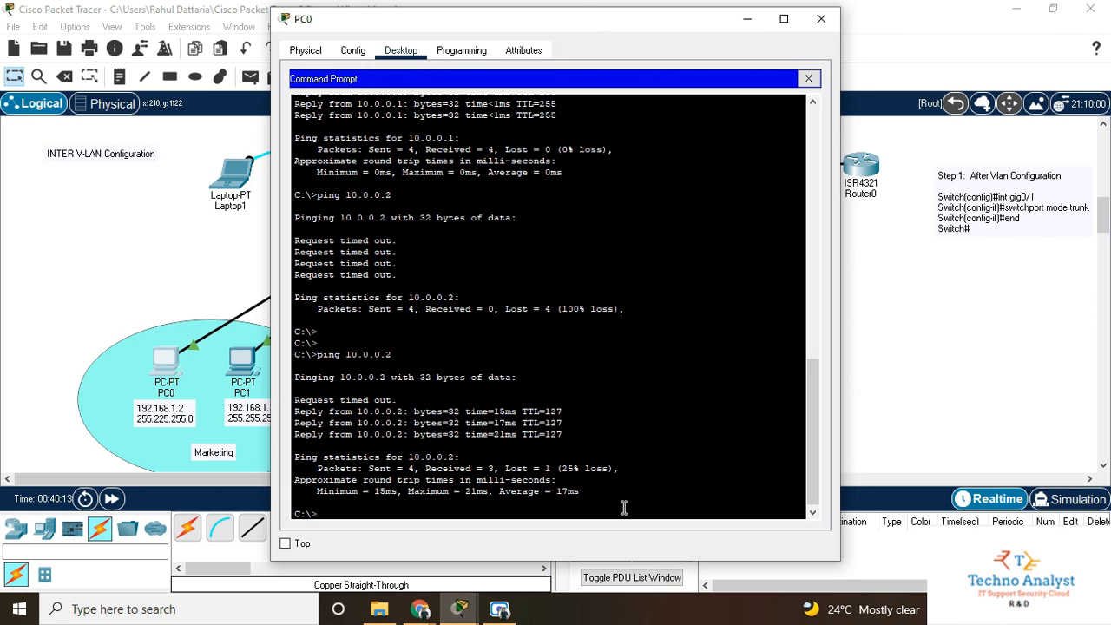
# Step: Ping PC2 at 10.0.0.3 from PC0 and close the PC0 window
pyautogui.press('Up')
pyautogui.write('3')
pyautogui.moveTo(609, 18); pyautogui.dragTo(422, 18)
pyautogui.press('Return')
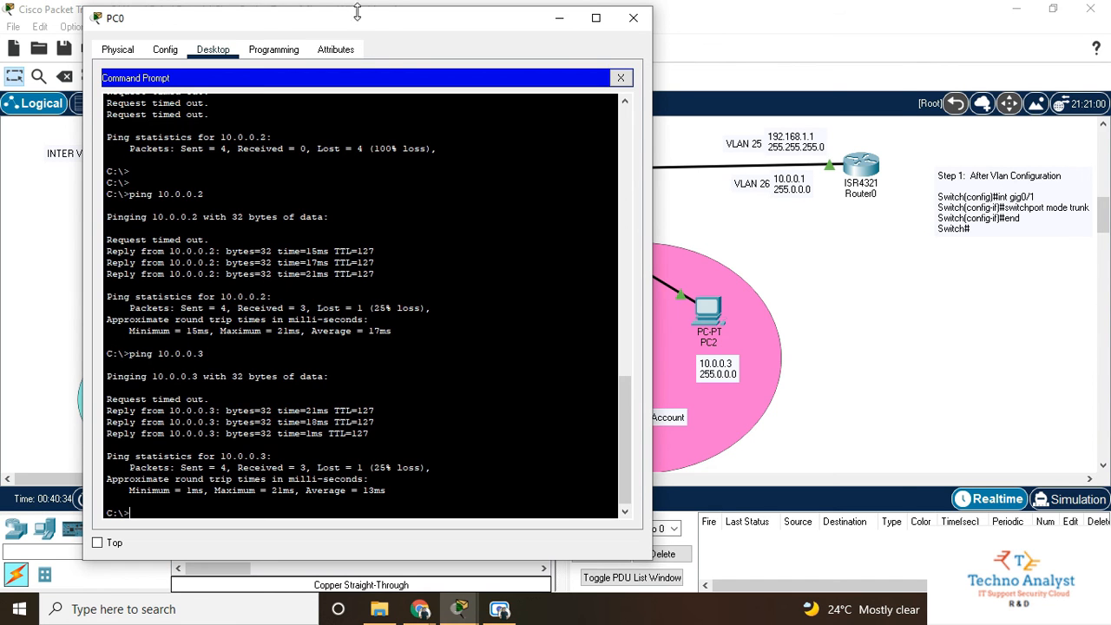
pyautogui.moveTo(385, 21); pyautogui.dragTo(552, 38)
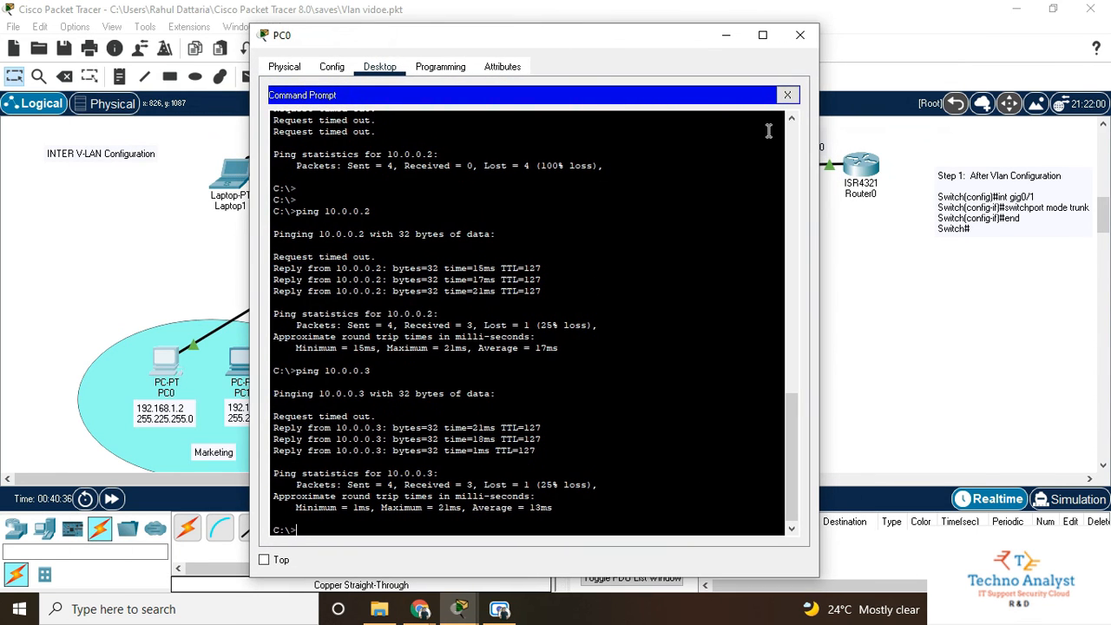
pyautogui.click(800, 35)
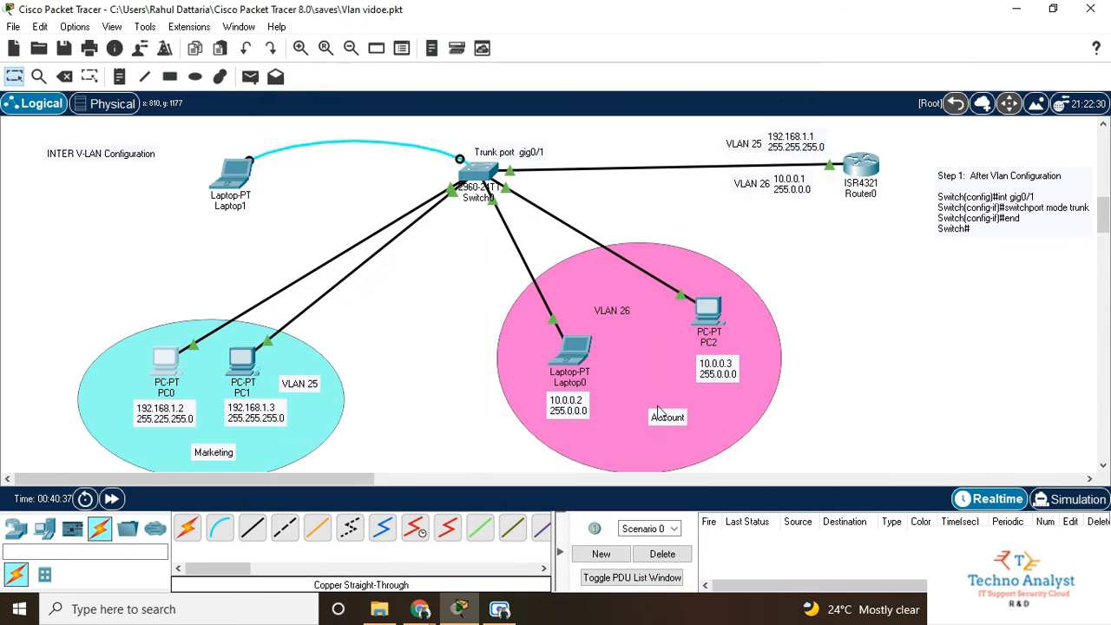
# Step: Open PC2's Command Prompt and ping its VLAN 26 gateway at 10.0.0.1
pyautogui.click(714, 309)
pyautogui.moveTo(547, 31); pyautogui.dragTo(736, 32)
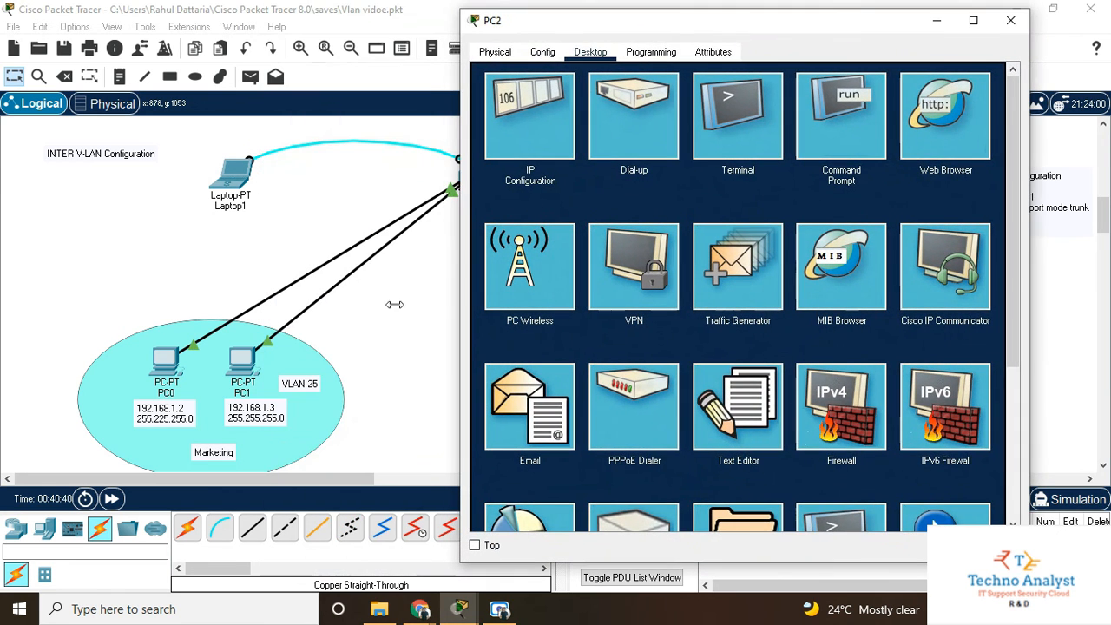
pyautogui.click(838, 117)
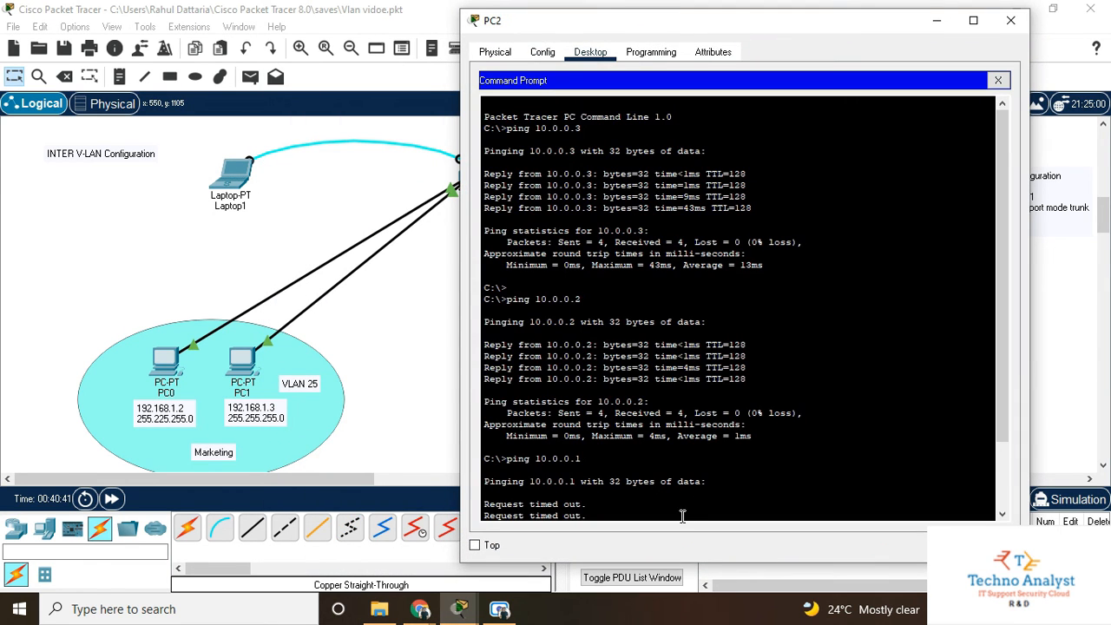
pyautogui.press('Return')
pyautogui.press('Return')
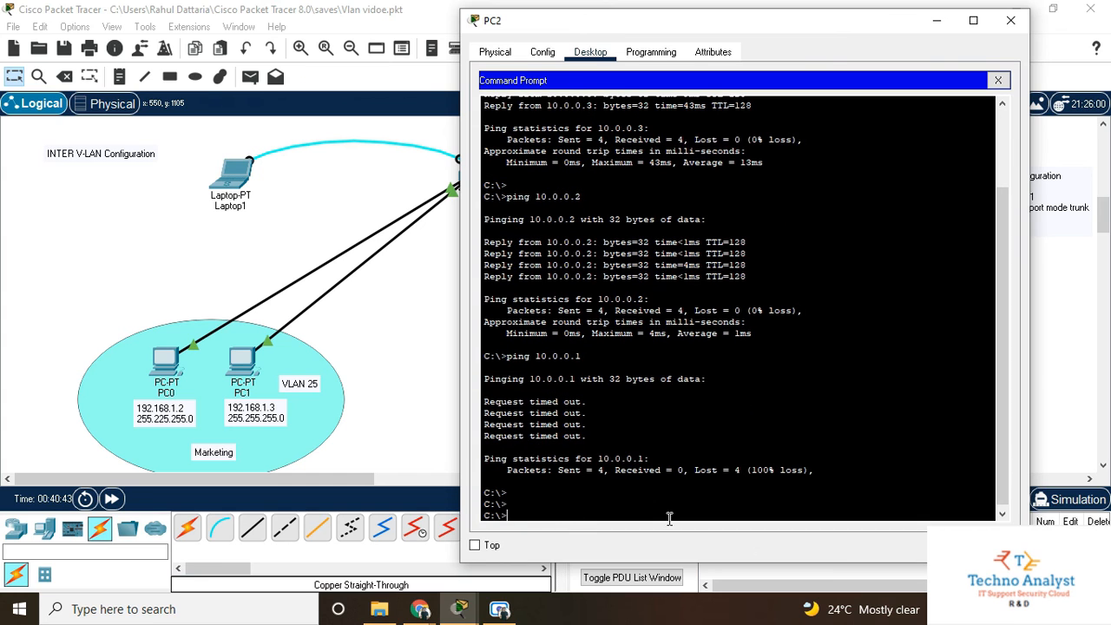
pyautogui.press('Up')
pyautogui.press('Return')
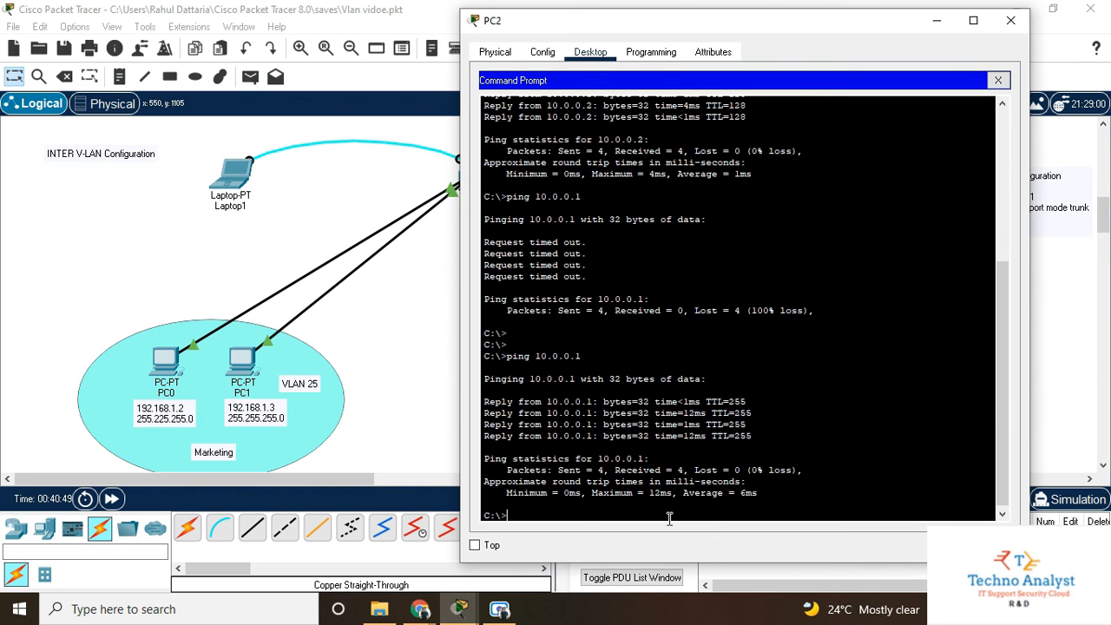
# Step: Ping the VLAN 25 gateway at 192.168.1.1 from PC2
pyautogui.press('Up')
pyautogui.press('Down')
pyautogui.press('BackSpace')
pyautogui.press('BackSpace')
pyautogui.press('BackSpace')
pyautogui.press('BackSpace')
pyautogui.press('BackSpace')
pyautogui.press('BackSpace')
pyautogui.write('192.168.1.1')
pyautogui.press('Return')
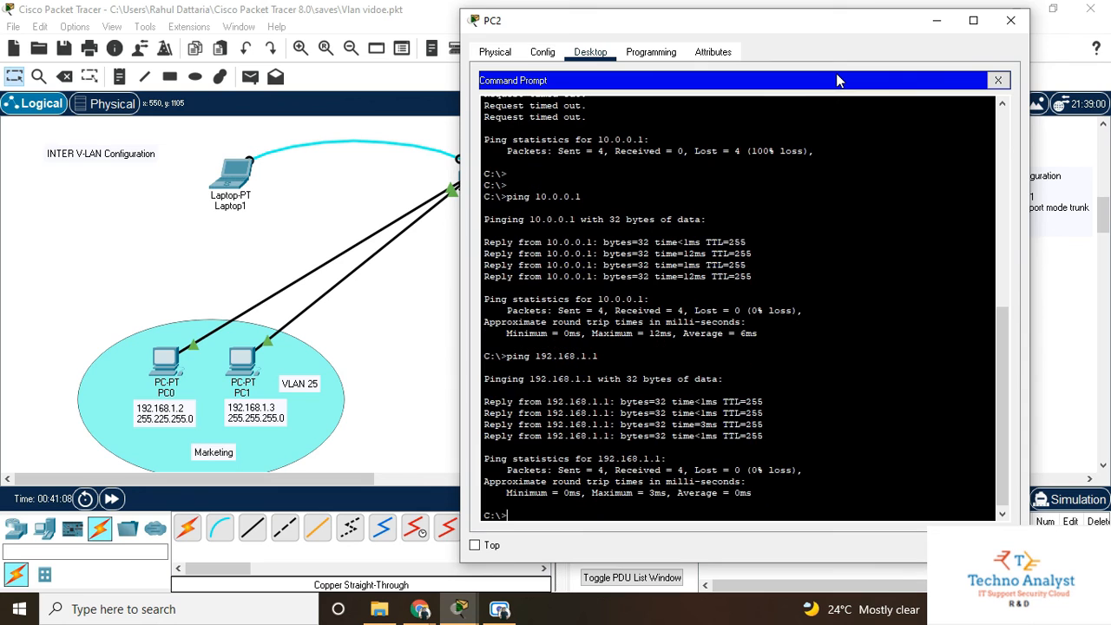
# Step: Ping PC0 at 192.168.1.2 and PC1 at 192.168.1.3 from PC2's Command Prompt
pyautogui.press('Up')
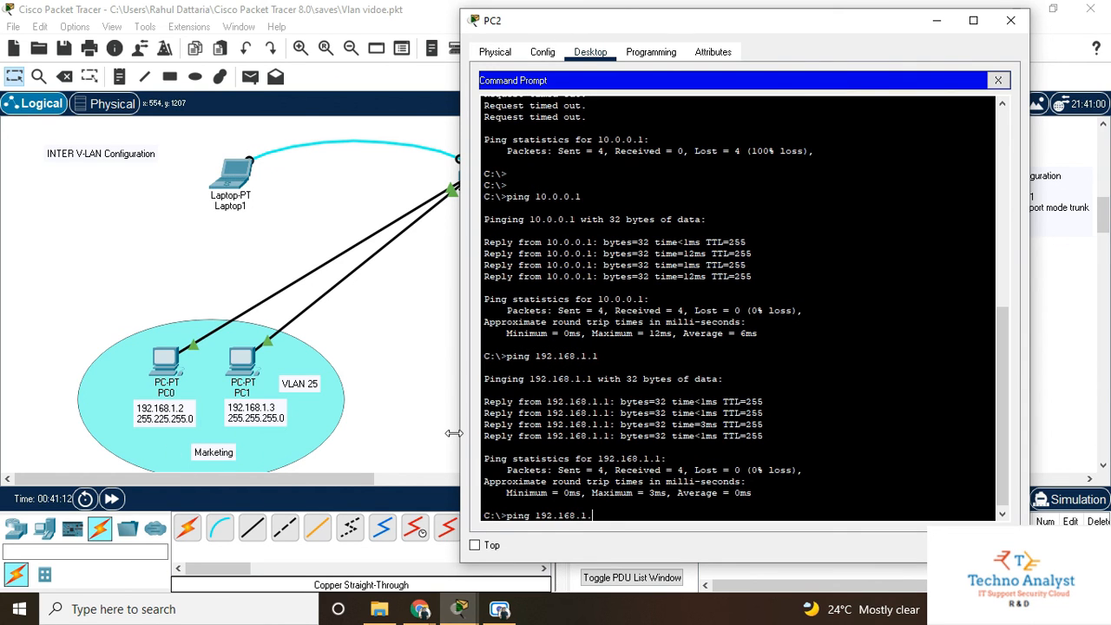
pyautogui.press('Return')
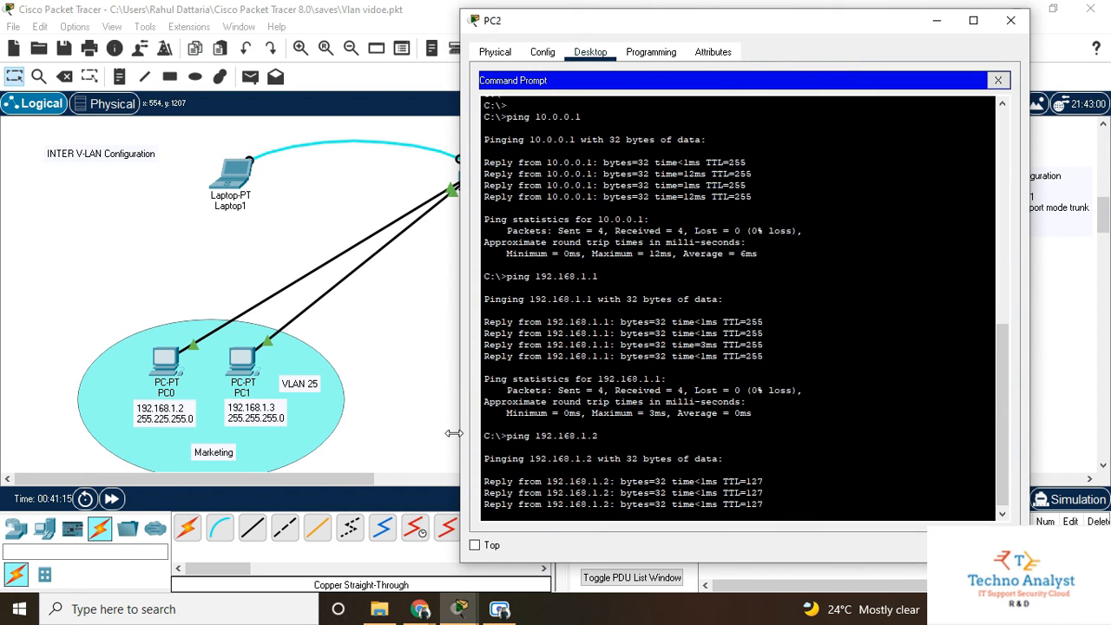
pyautogui.press('Up')
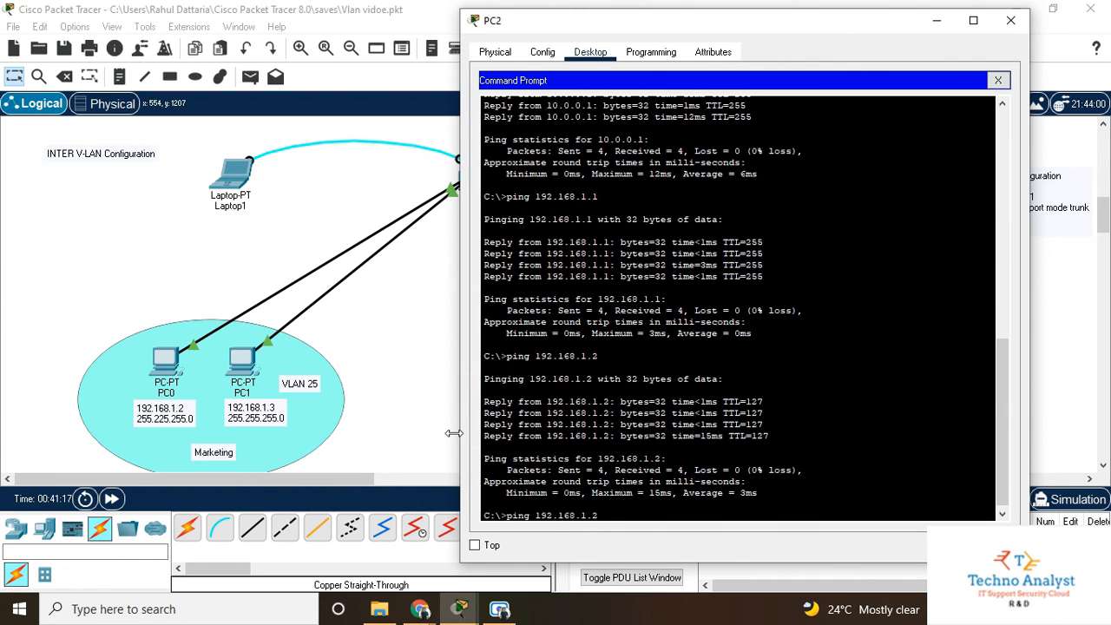
pyautogui.press('BackSpace')
pyautogui.write('3')
pyautogui.press('Return')
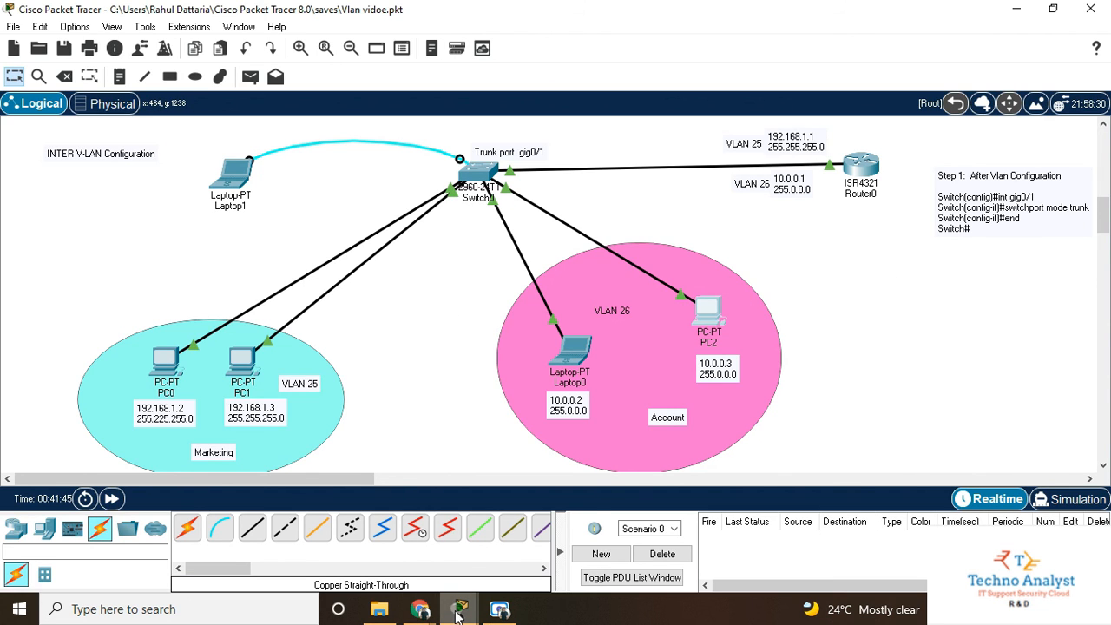
# Step: Review the subinterface and routing commands in Router0's CLI history
pyautogui.moveTo(458, 613)
pyautogui.click(536, 529)
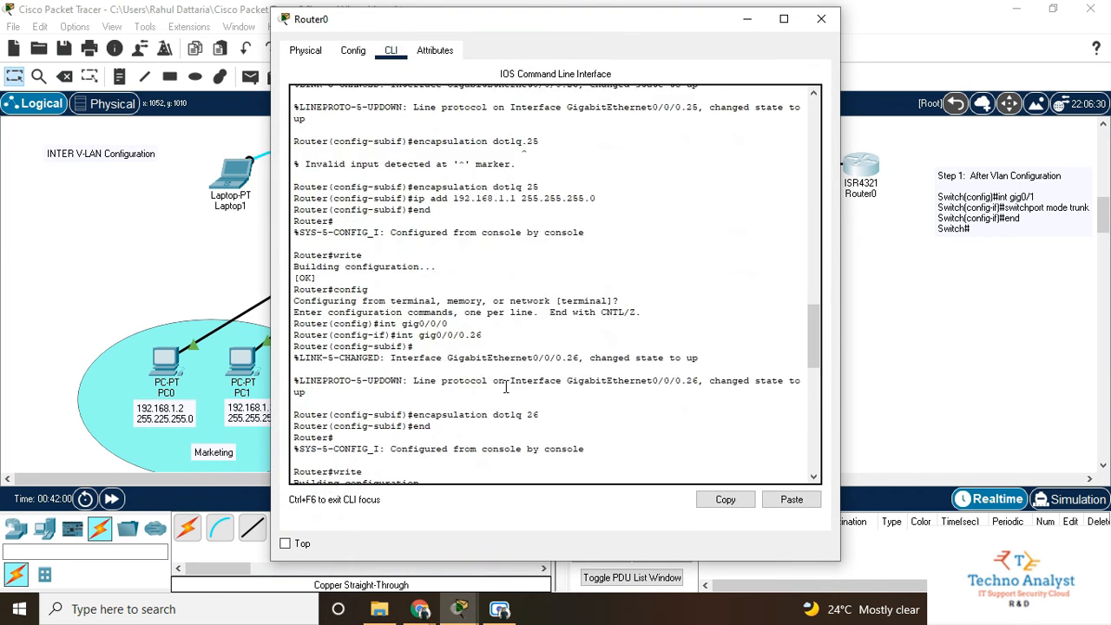
pyautogui.scroll(10, 506, 387)
pyautogui.scroll(5, 506, 387)
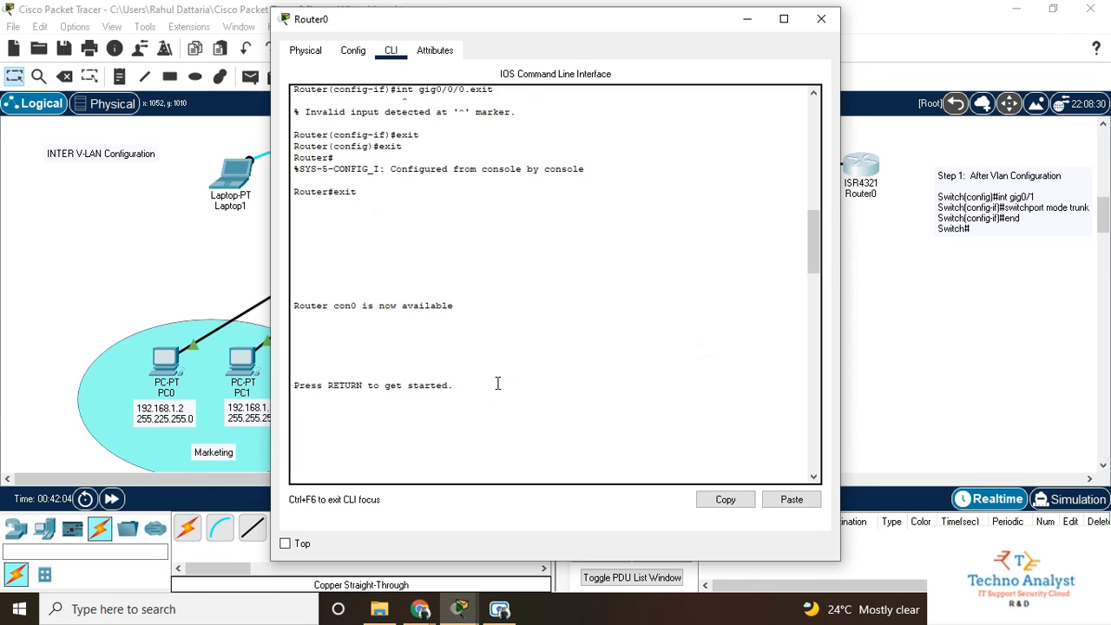
pyautogui.scroll(-10, 497, 383)
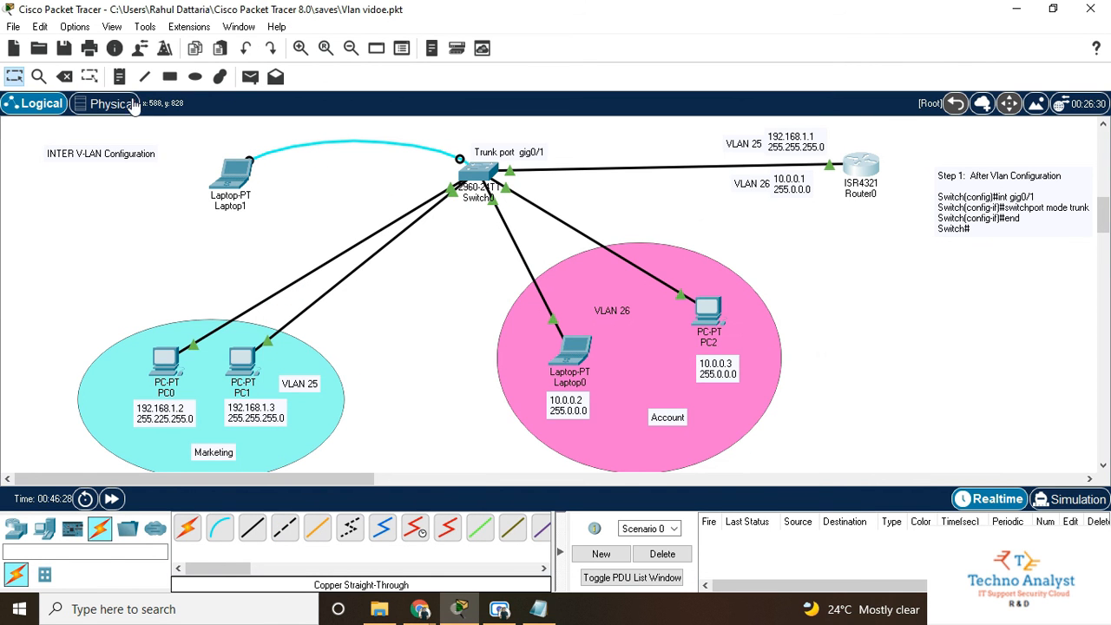
# Step: Place a workspace note below Router0 and paste in the copied "Commands for Inter Vlan Routing - In Router" list
pyautogui.click(120, 77)
pyautogui.click(861, 278)
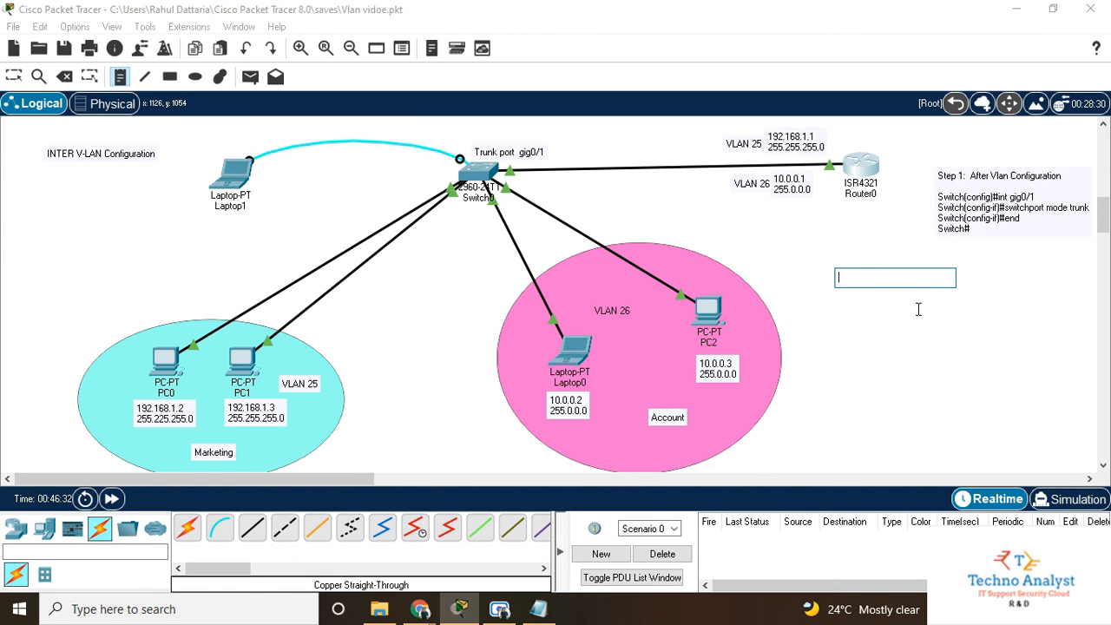
pyautogui.hotkey('ctrl', 'v')
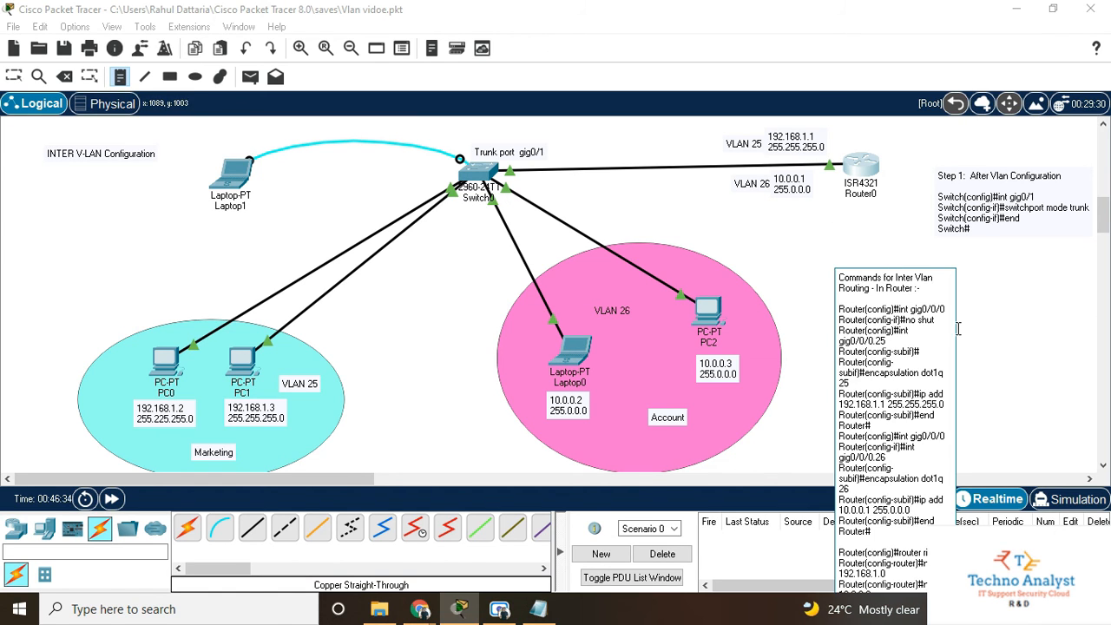
pyautogui.click(936, 373)
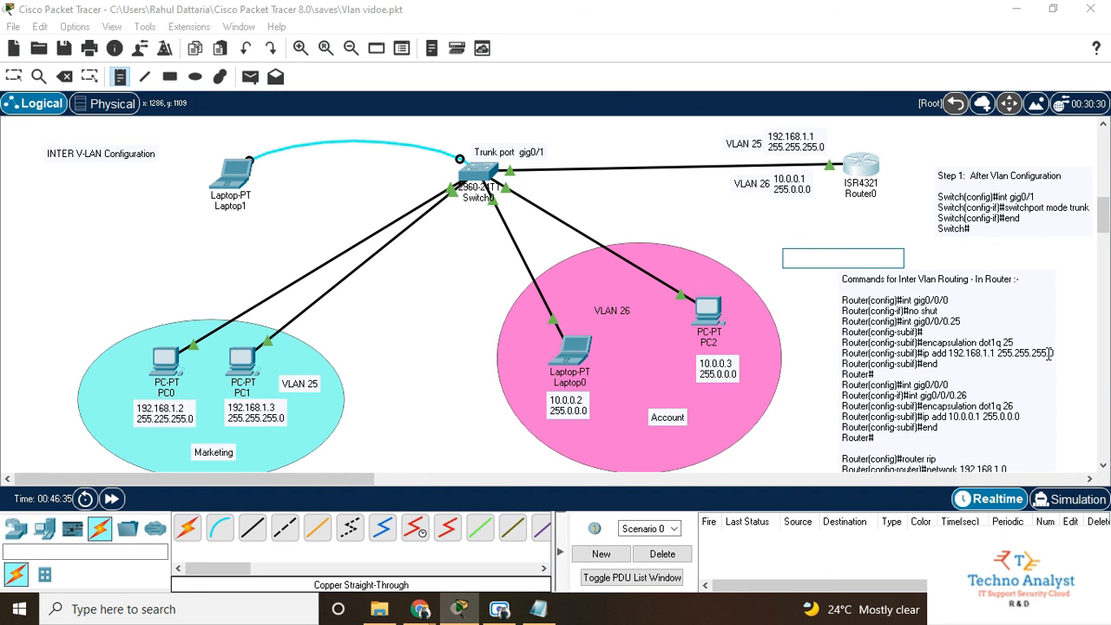
pyautogui.press('Escape')
# Step: Move the Step 1 note higher and align the router commands note directly beneath it, clear of the VLAN 26 area
pyautogui.moveTo(894, 372); pyautogui.dragTo(939, 346)
pyautogui.moveTo(976, 214); pyautogui.dragTo(976, 176)
pyautogui.moveTo(936, 282); pyautogui.dragTo(908, 255)
pyautogui.moveTo(889, 328); pyautogui.dragTo(923, 328)
pyautogui.click(830, 304)
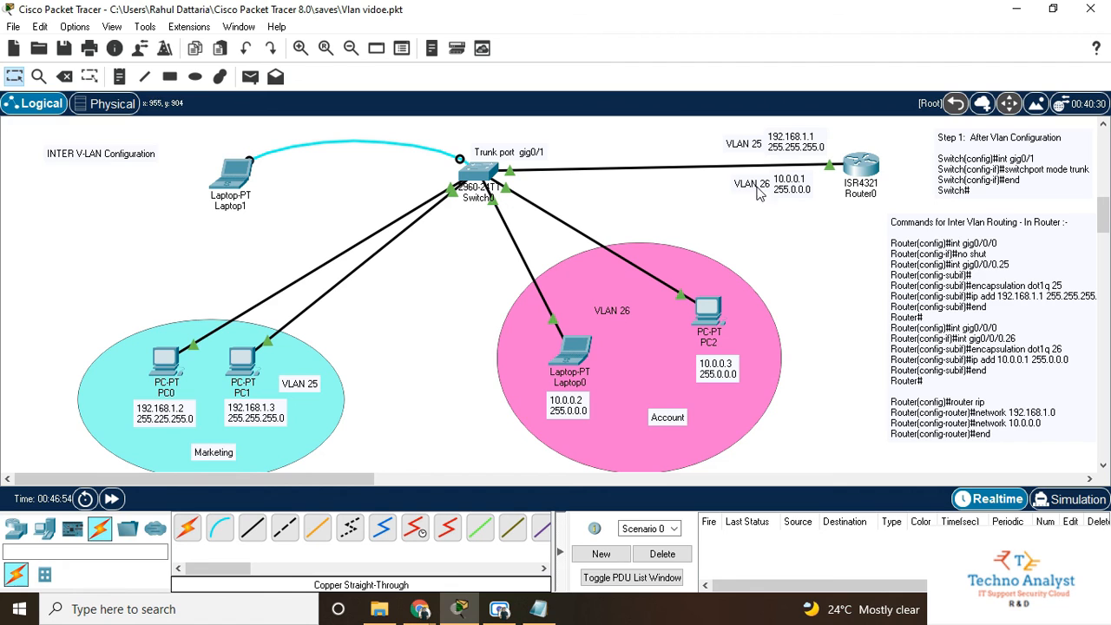
# Step: Check Switch0's port VLANs and the port mode of GigabitEthernet0/1 in its configuration, and close the Switch0 window
pyautogui.moveTo(491, 171)
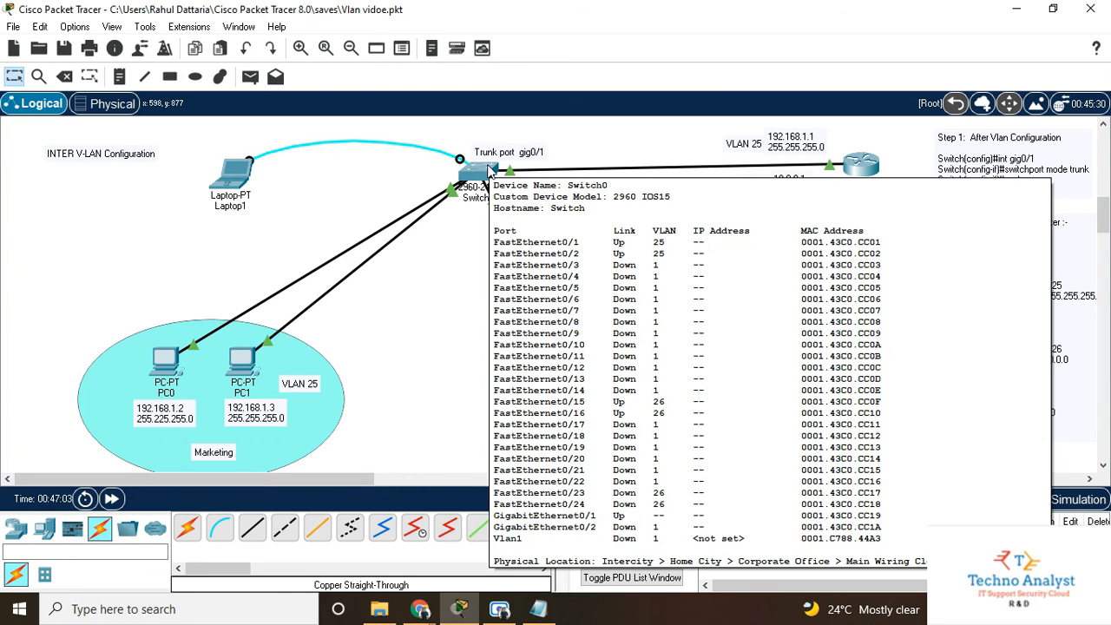
pyautogui.click(490, 170)
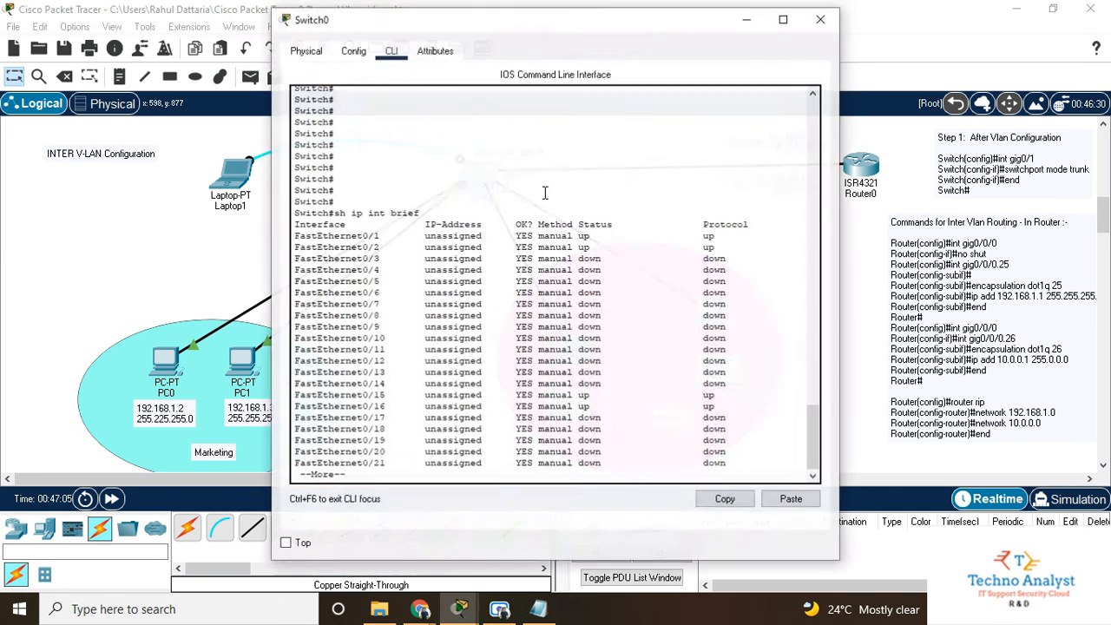
pyautogui.click(306, 52)
pyautogui.click(352, 50)
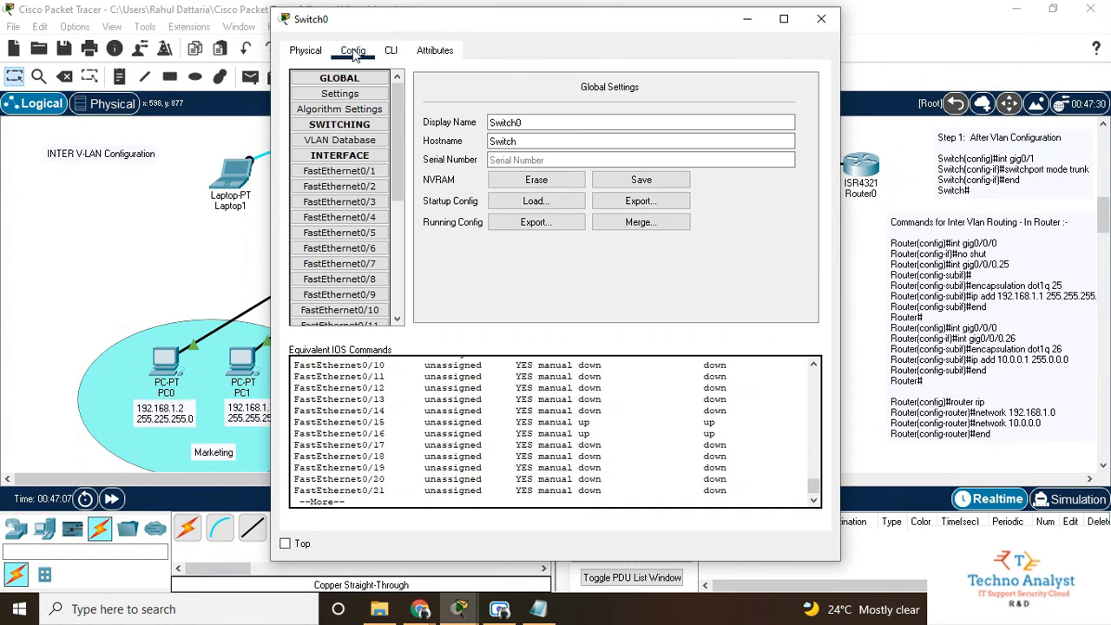
pyautogui.scroll(-5, 382, 274)
pyautogui.click(350, 301)
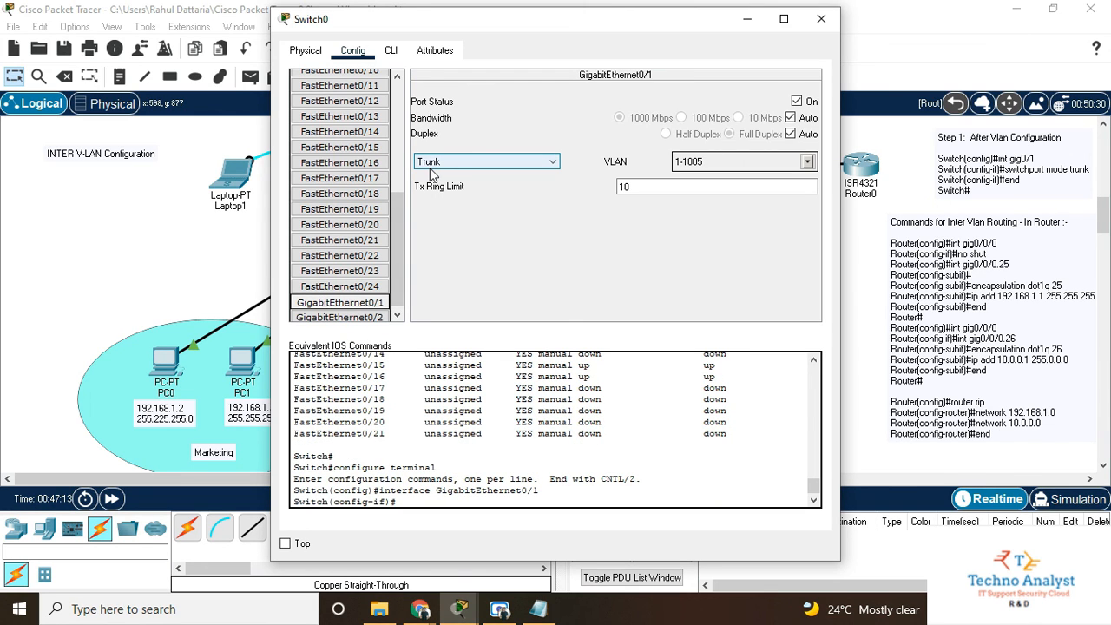
pyautogui.click(821, 18)
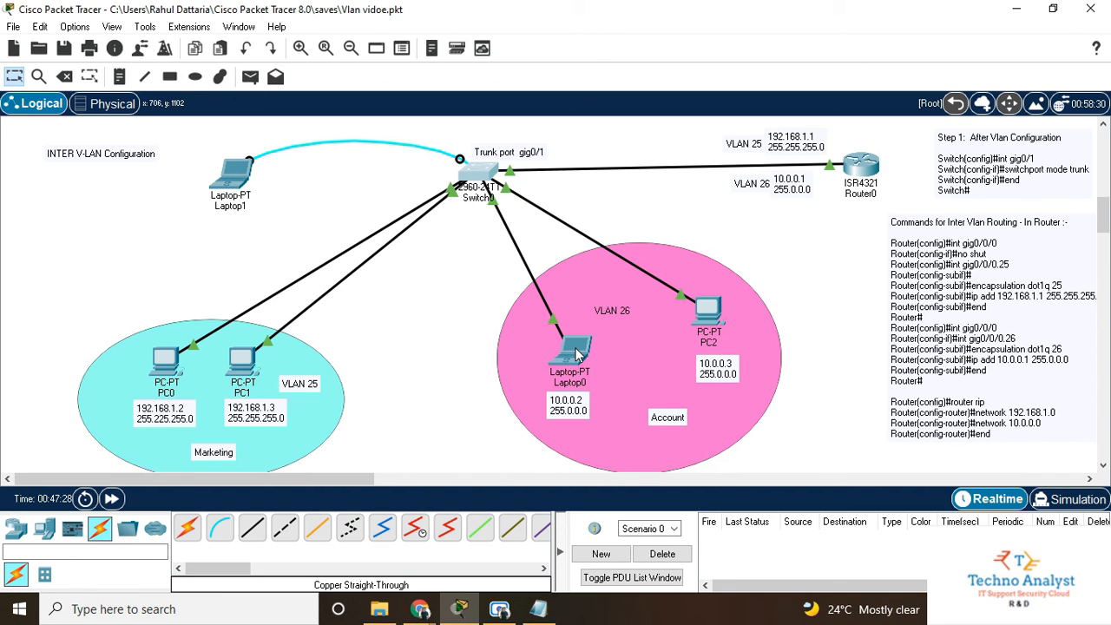
# Step: Send simple PDUs from PC0 to Laptop0 and from PC1 to PC2
pyautogui.moveTo(577, 354)
pyautogui.click(250, 76)
pyautogui.click(161, 363)
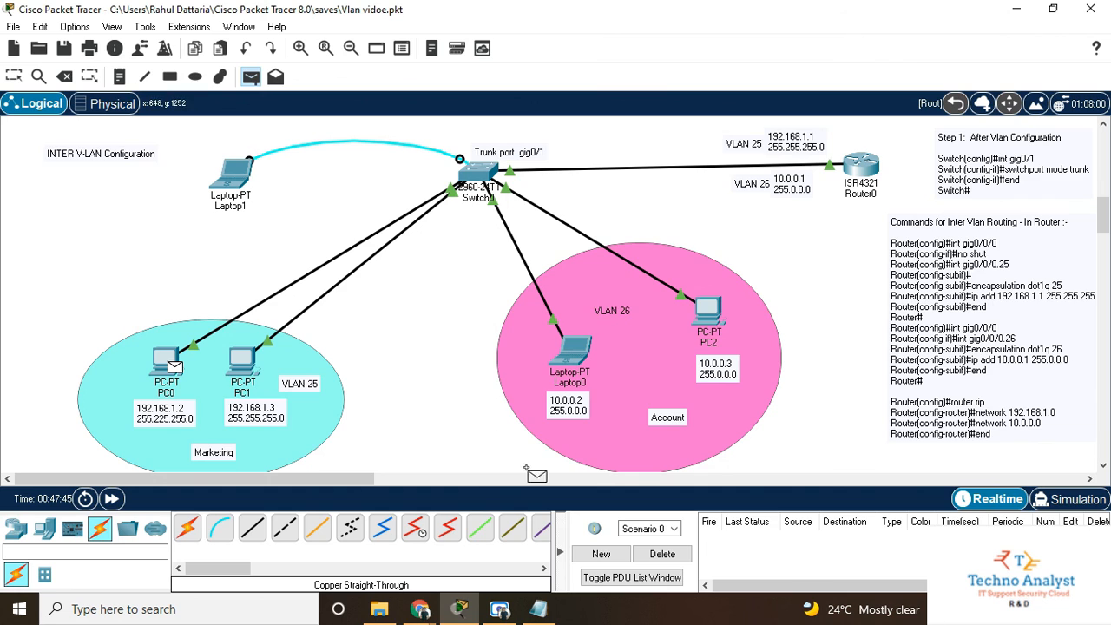
pyautogui.click(592, 361)
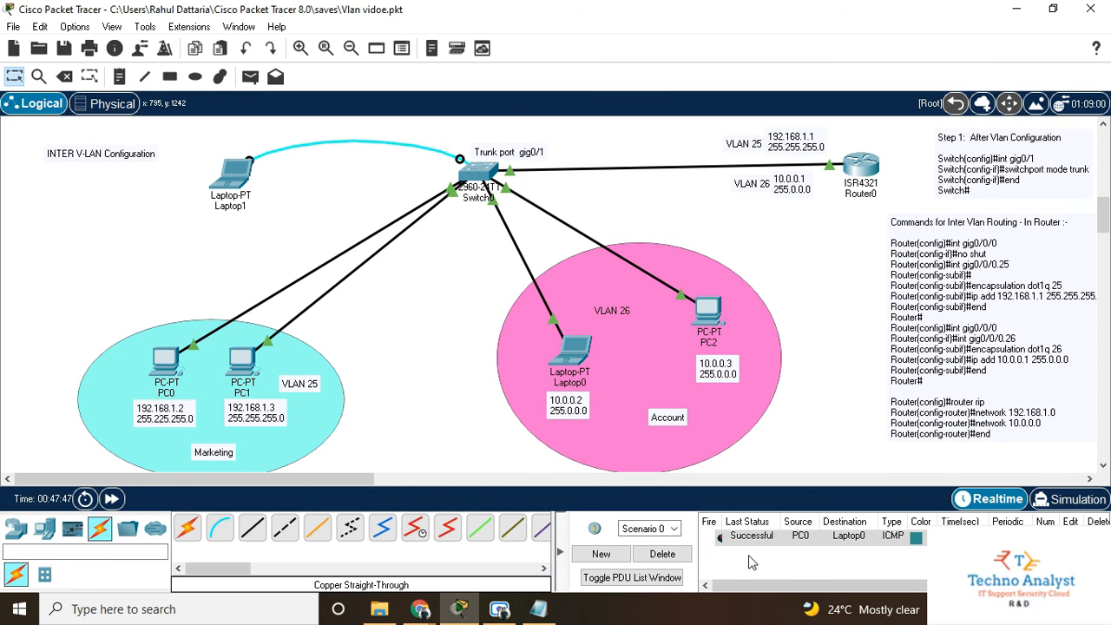
pyautogui.click(250, 76)
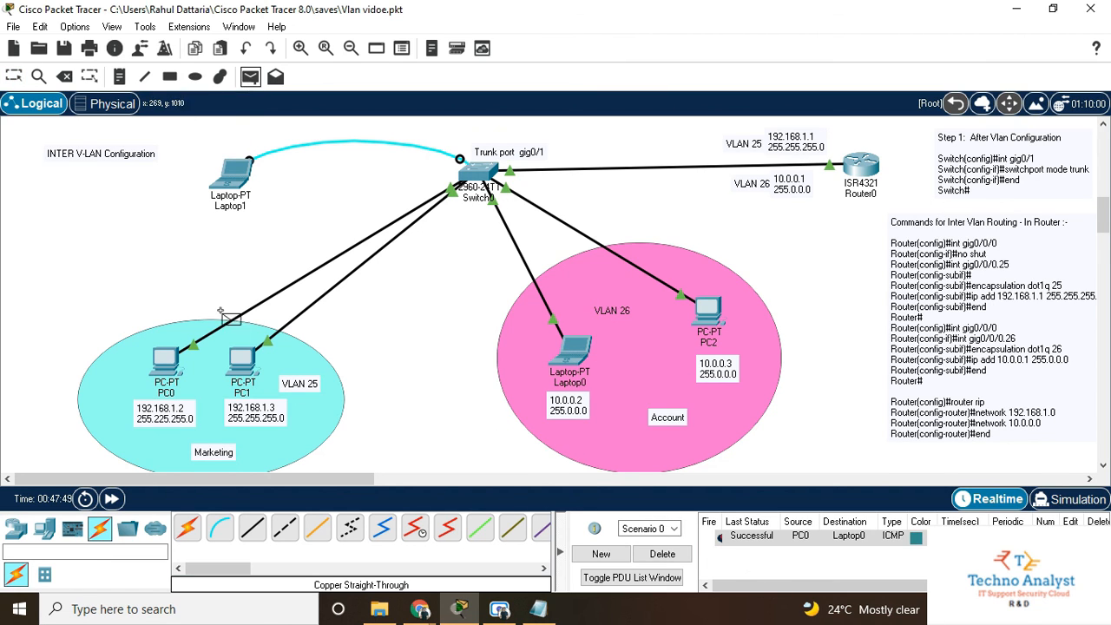
pyautogui.click(252, 352)
pyautogui.click(707, 311)
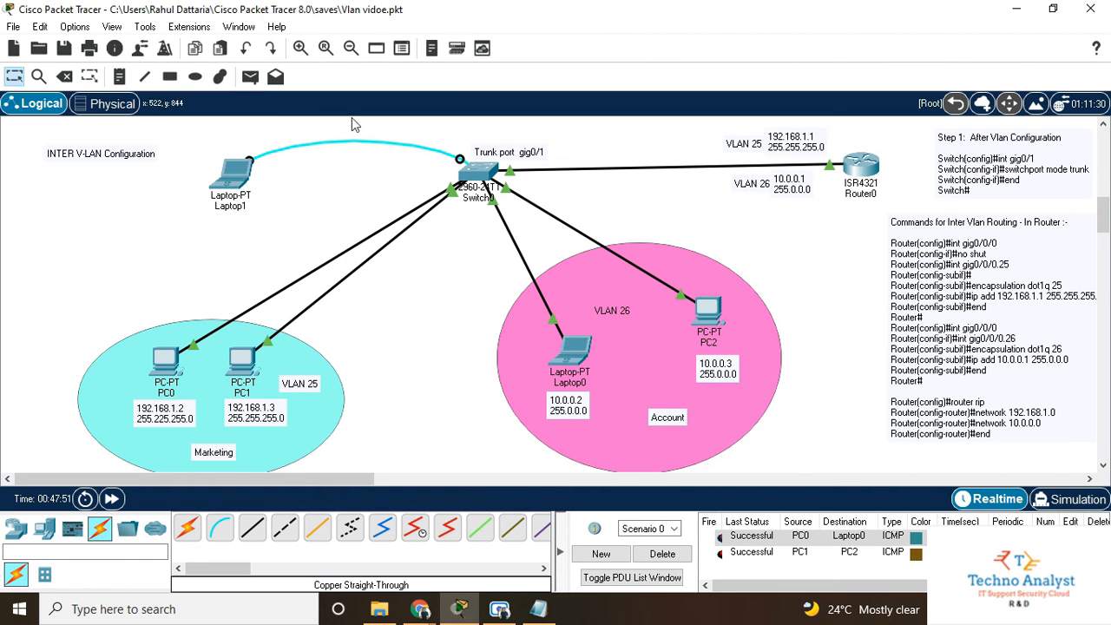
# Step: Send simple PDUs in the reverse direction, from PC2 to PC1 and from Laptop0 to PC0
pyautogui.click(250, 76)
pyautogui.click(707, 311)
pyautogui.click(251, 356)
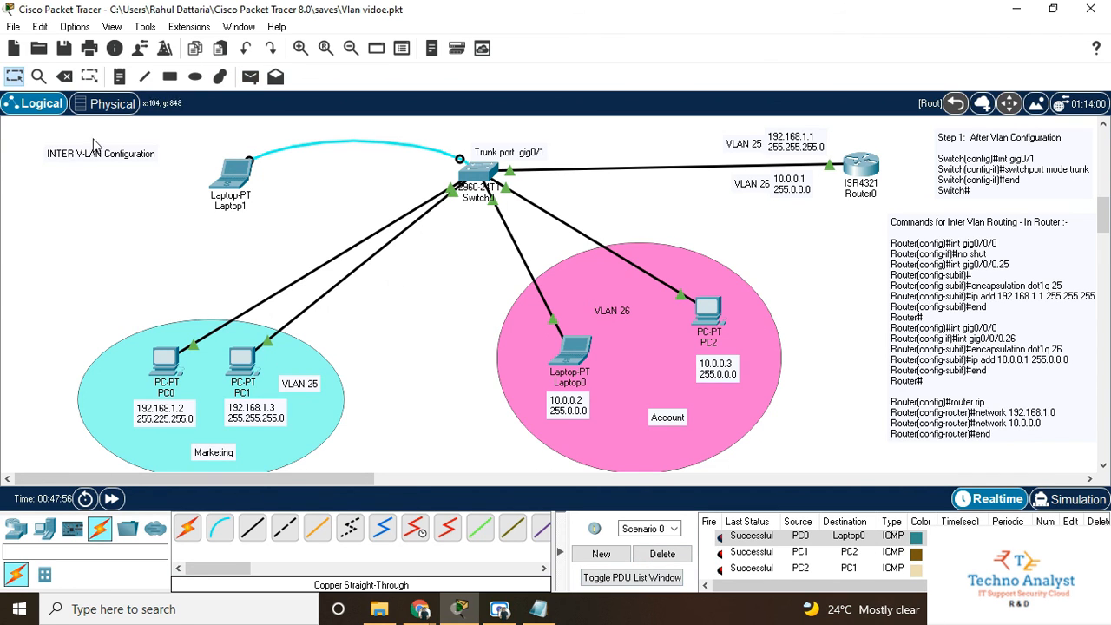
pyautogui.click(246, 80)
pyautogui.click(571, 357)
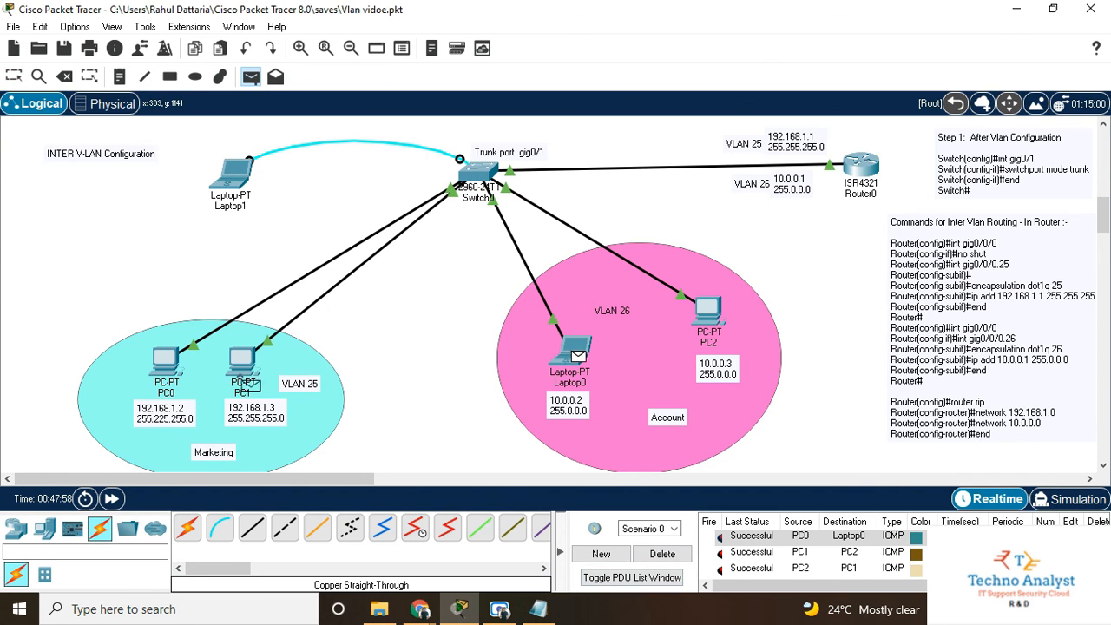
pyautogui.click(176, 369)
pyautogui.scroll(-1, 793, 568)
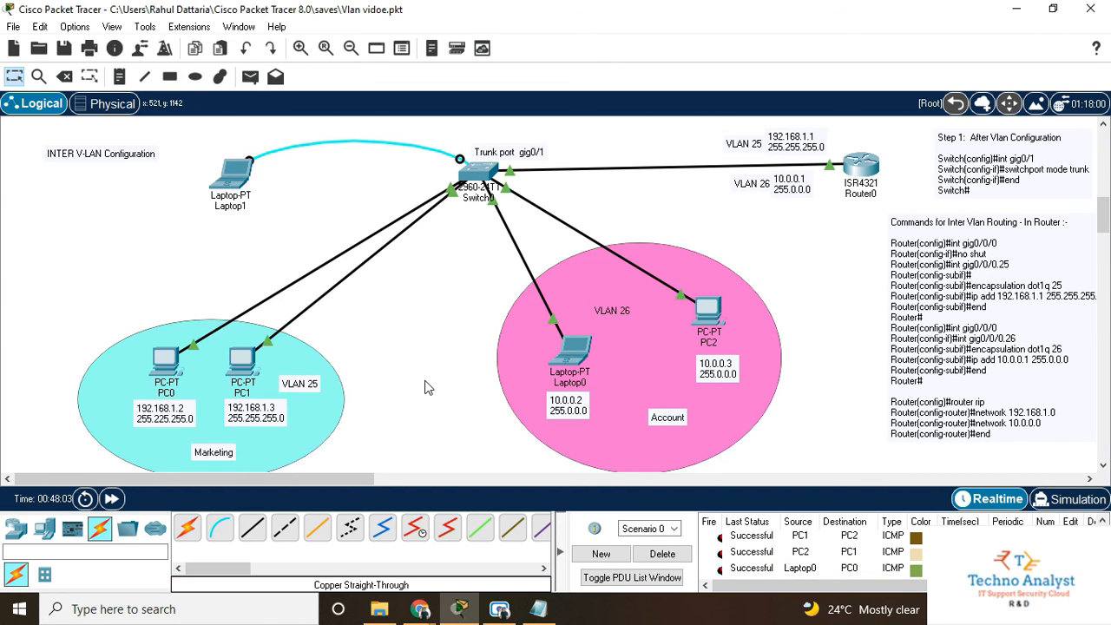
pyautogui.scroll(3, 424, 376)
pyautogui.scroll(-3, 424, 375)
pyautogui.moveTo(866, 191)
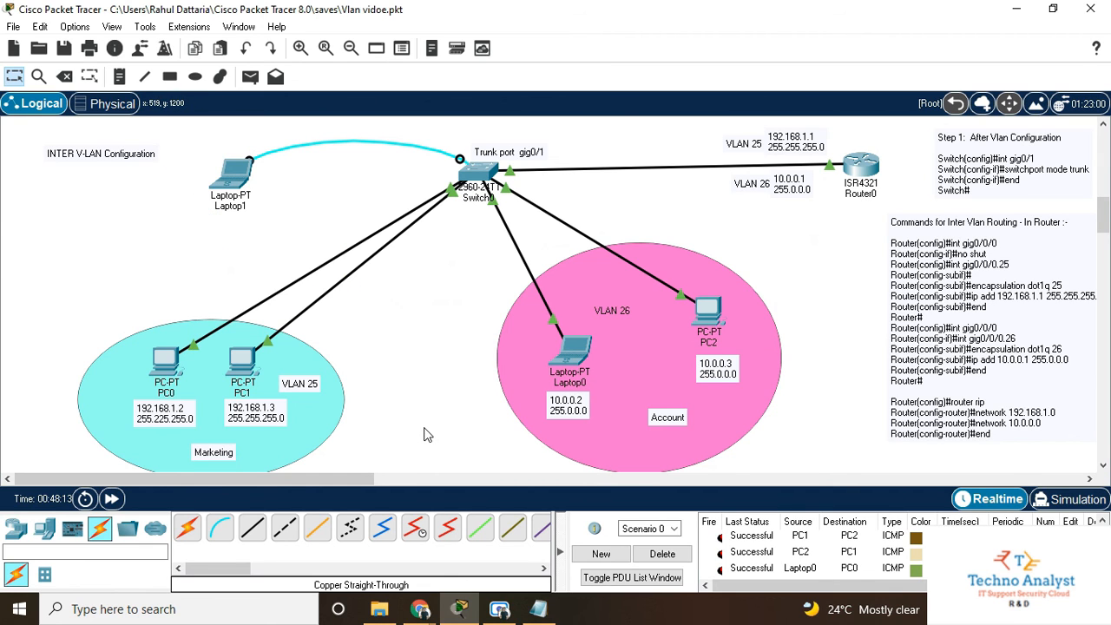